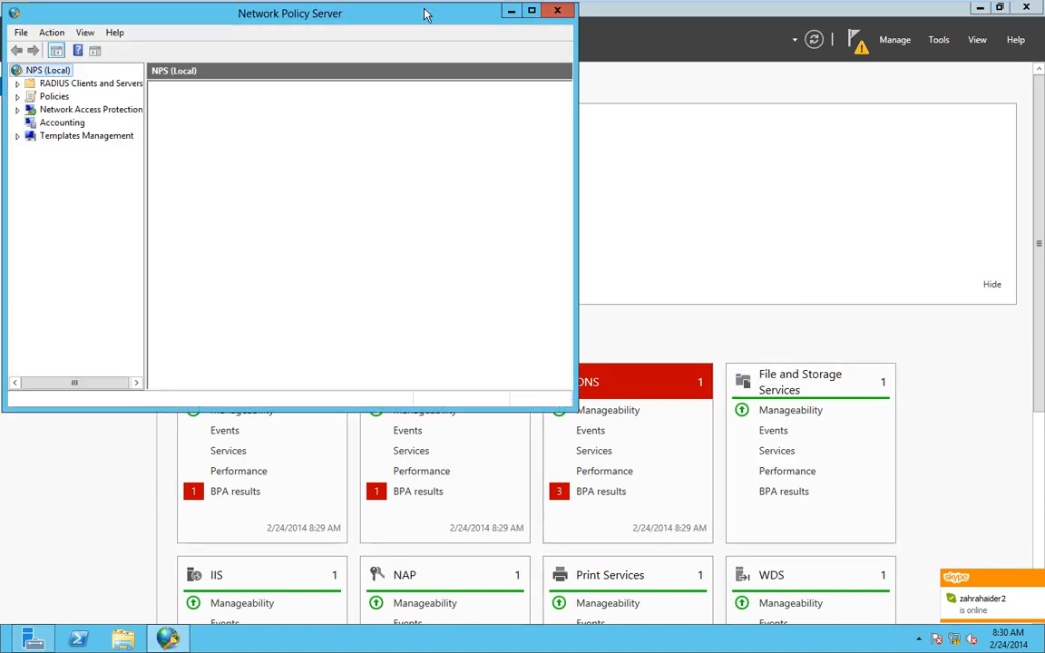
- Maximize the Network Policy Server console window to full screen
double_click(421, 8)
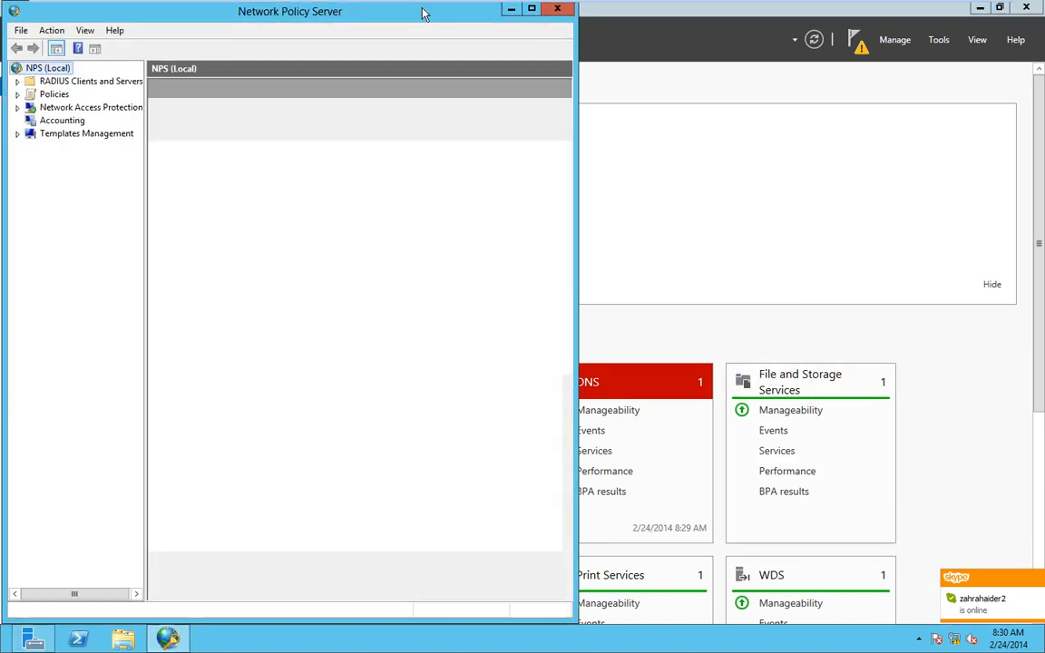
click(532, 9)
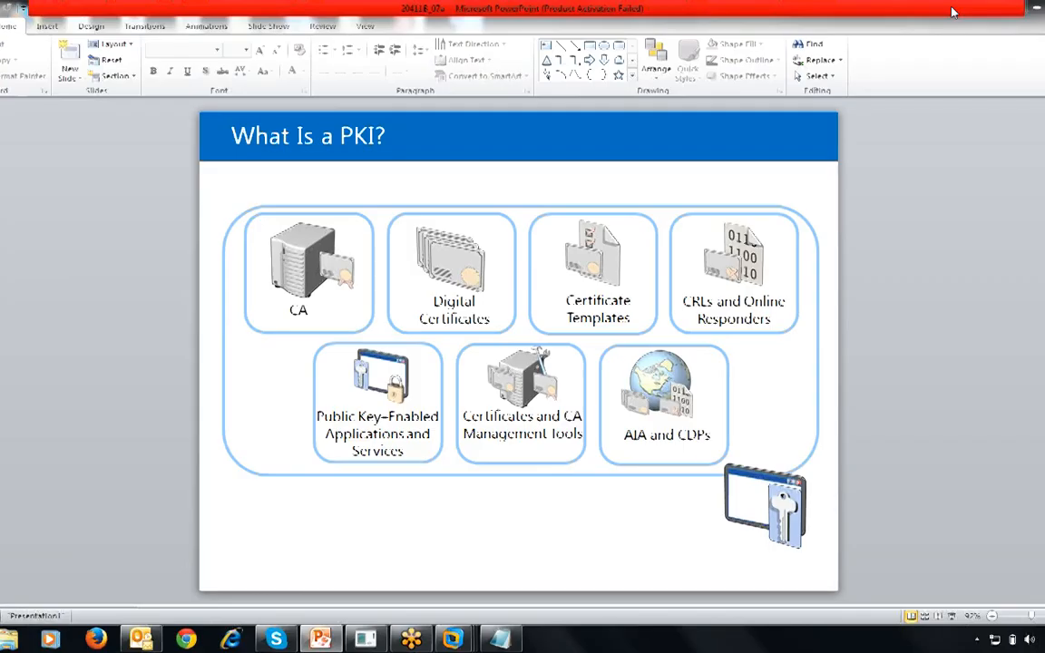
- Set the Skype presence to Do Not Disturb and confirm its warning
click(275, 638)
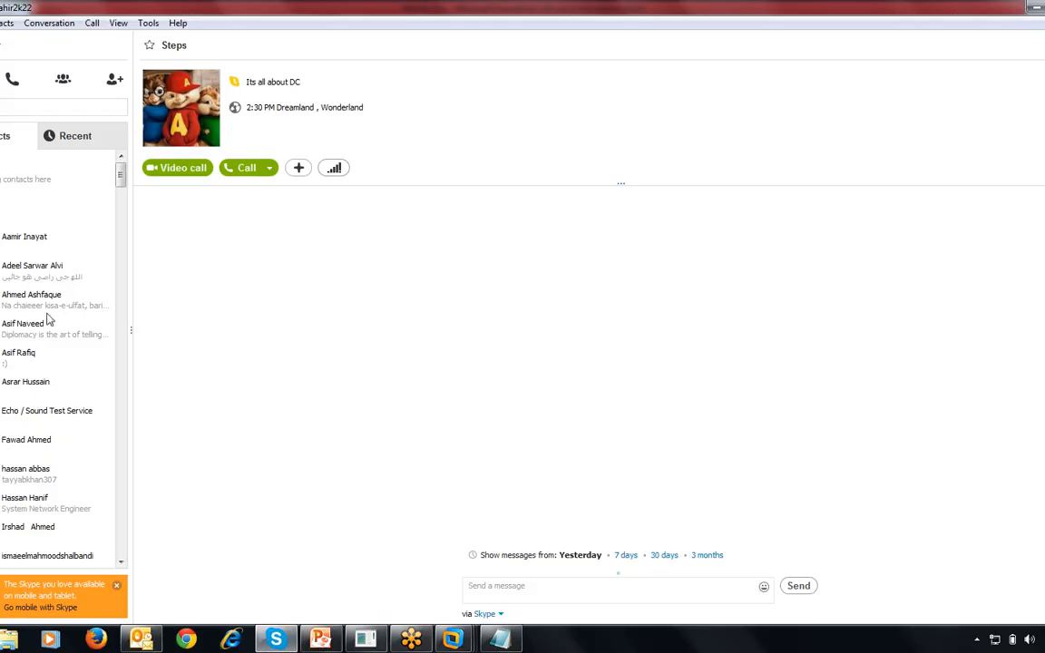
click(1, 46)
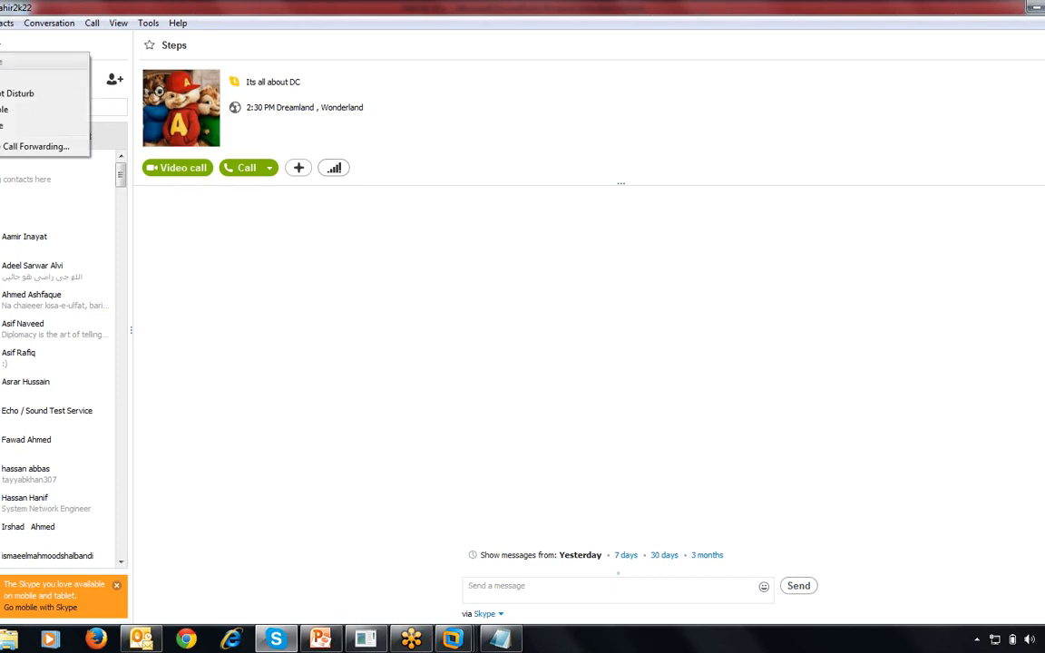
click(16, 94)
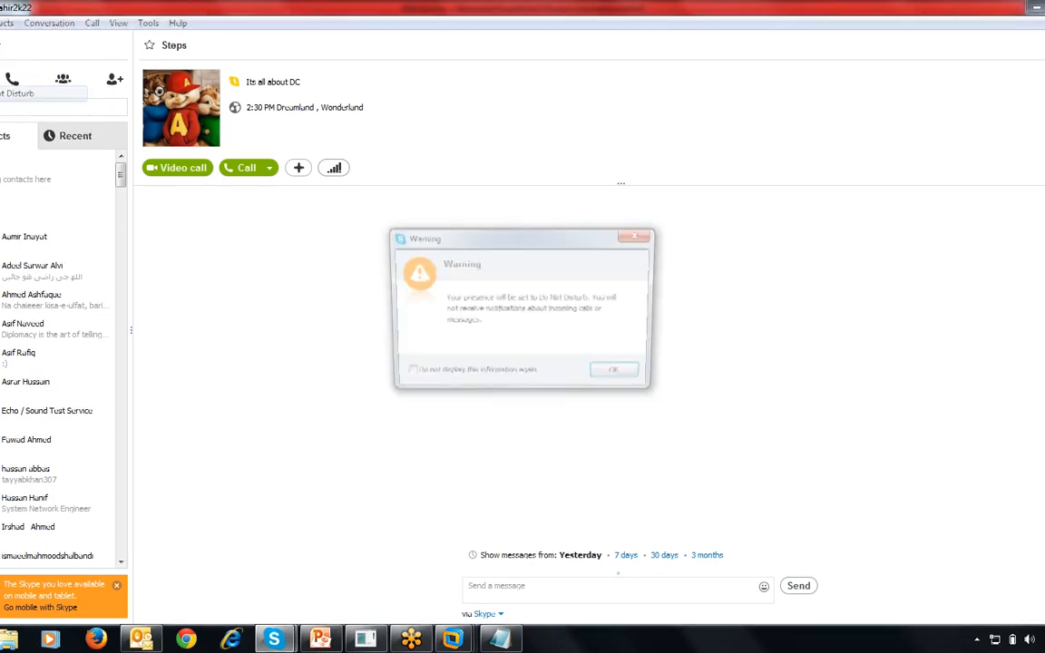
click(614, 374)
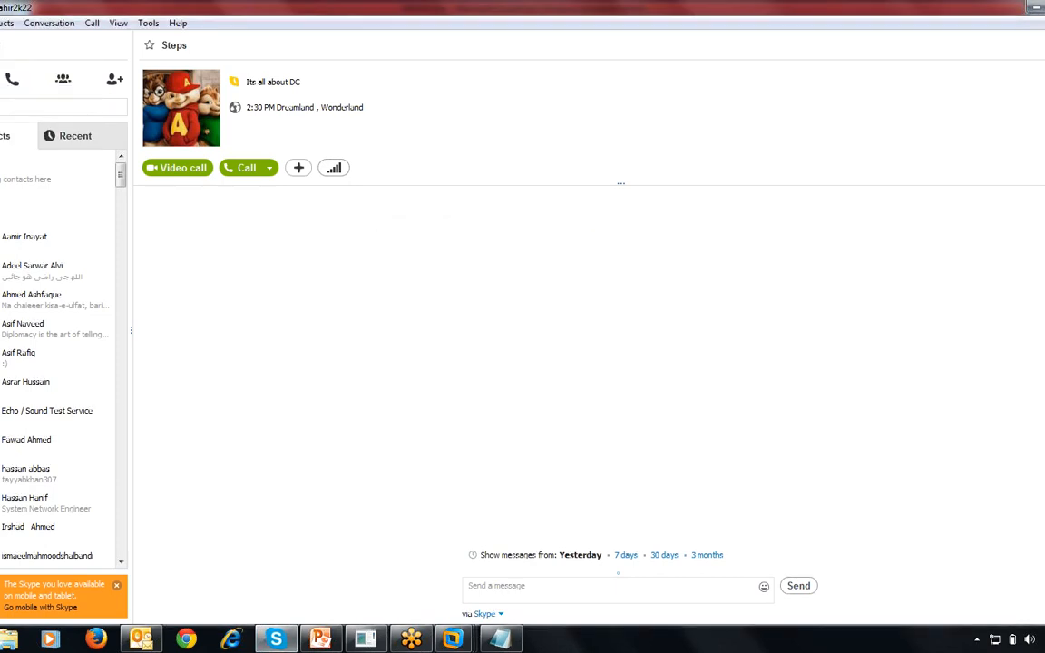
- Minimize Skype and return to the Windows Server virtual machine
click(1032, 9)
mouse_move(457, 640)
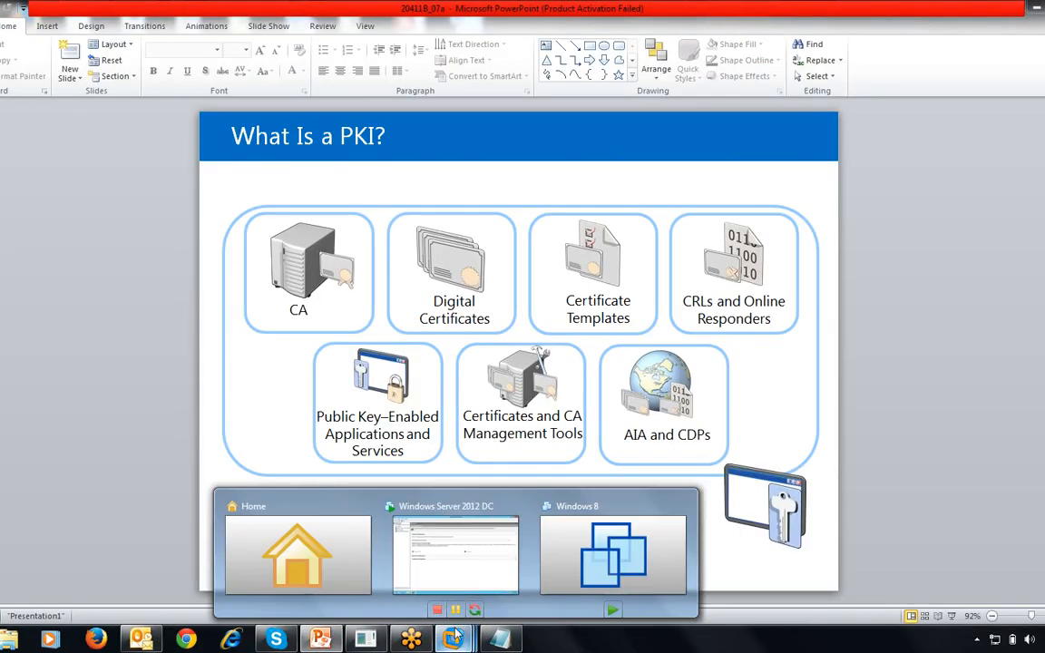
click(483, 564)
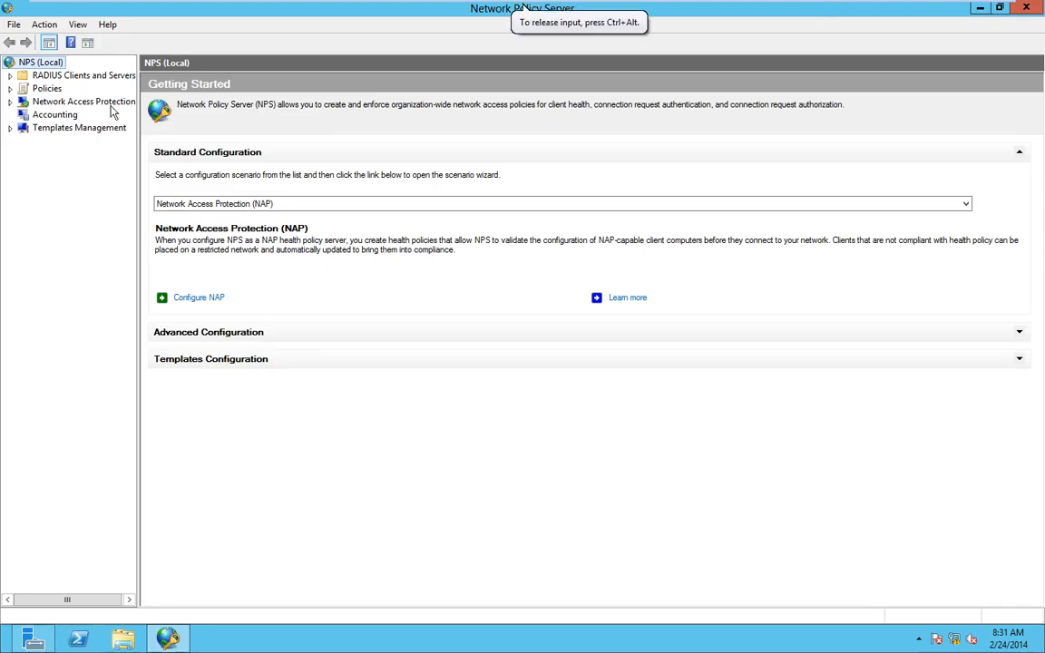
- Widen the tree, expand NAP, Policies, RADIUS Clients and Servers, Templates Management, and select Network Policies
drag(136, 116, 215, 121)
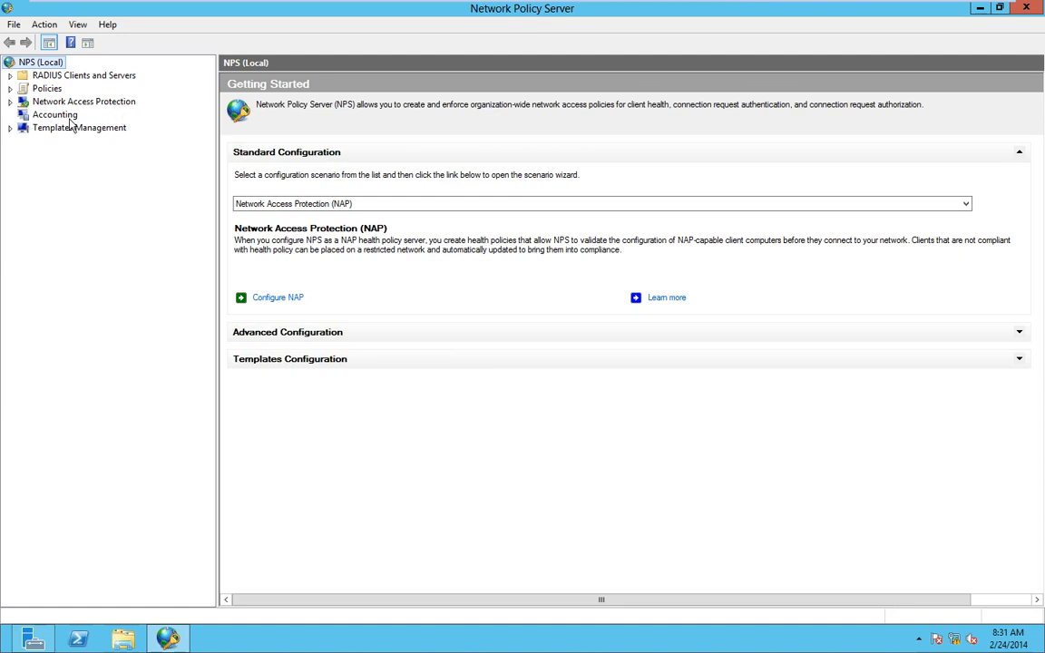
click(11, 102)
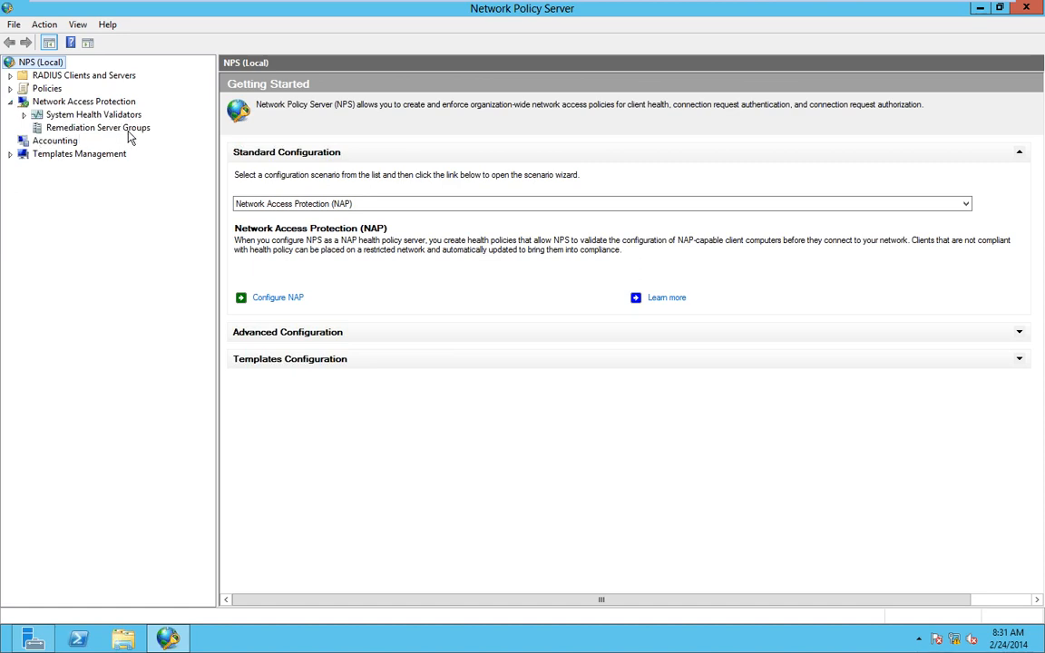
click(10, 89)
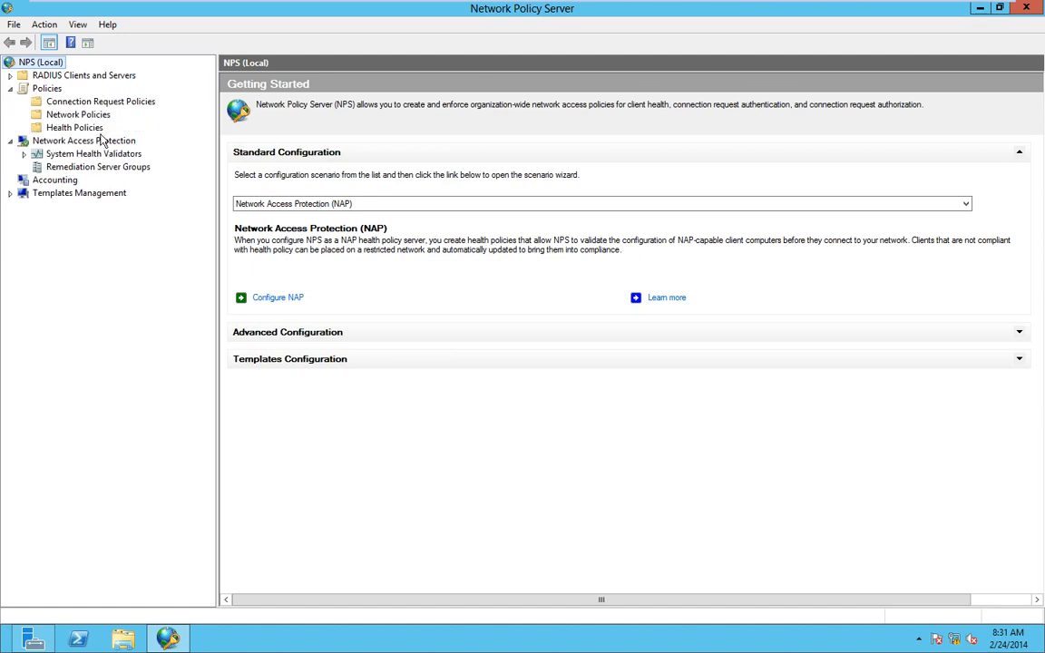
click(10, 76)
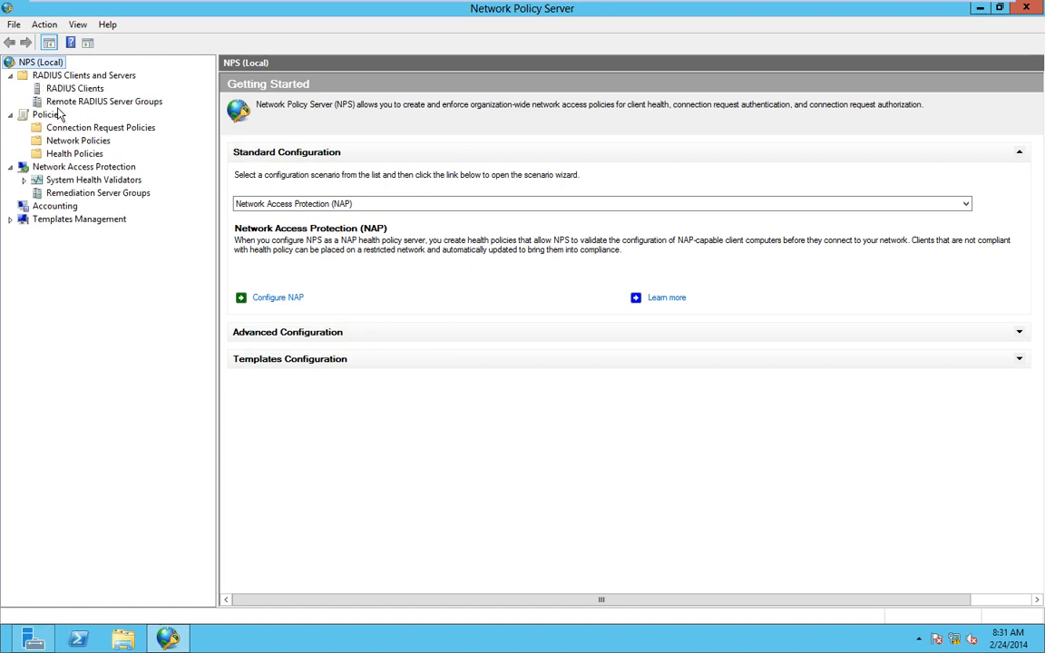
click(10, 219)
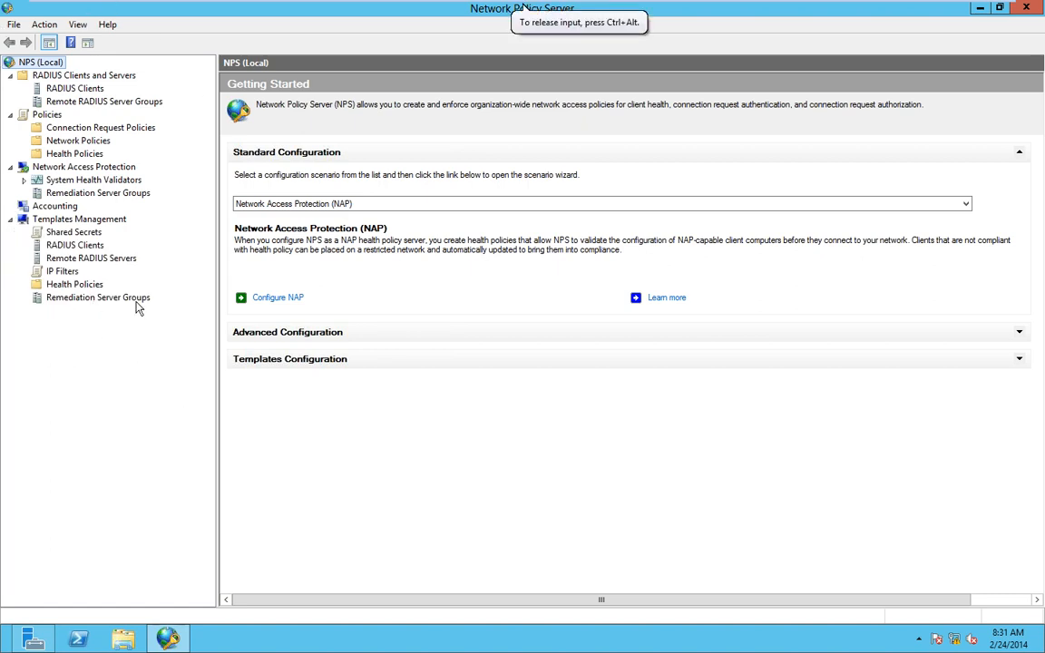
click(76, 143)
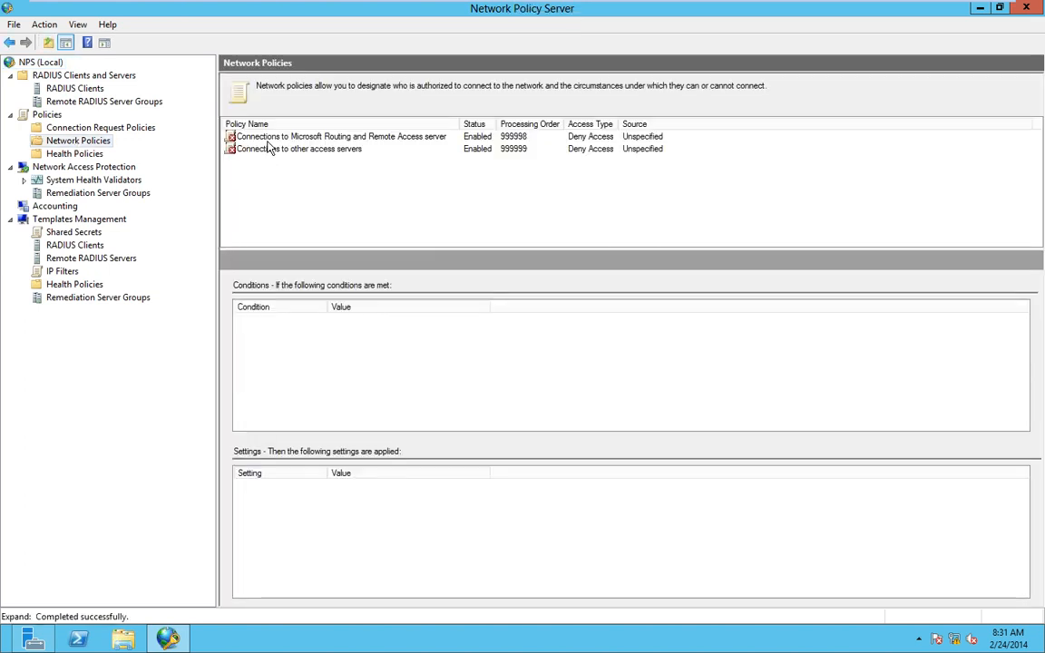
- Open the Routing and Remote Access policy's properties and start adding a condition from its Conditions tab
click(266, 138)
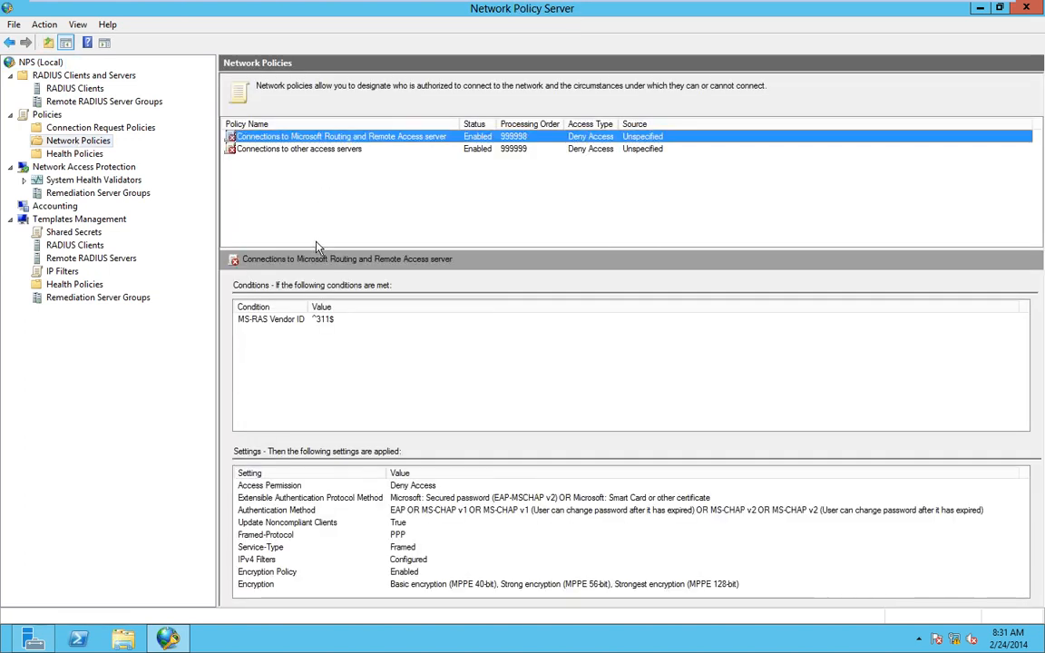
right_click(269, 142)
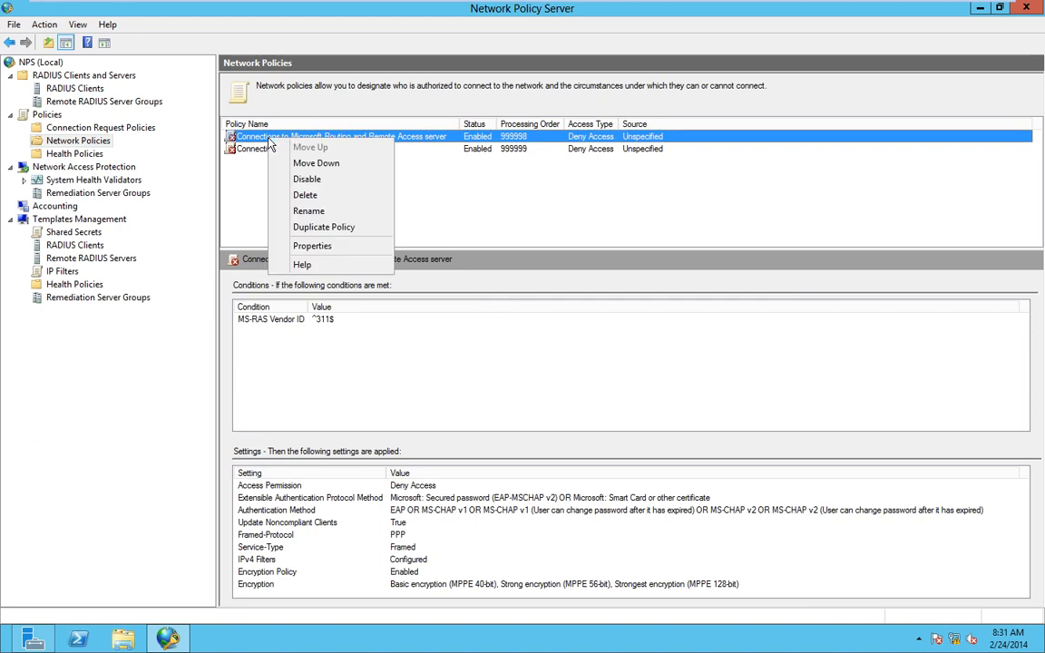
click(312, 245)
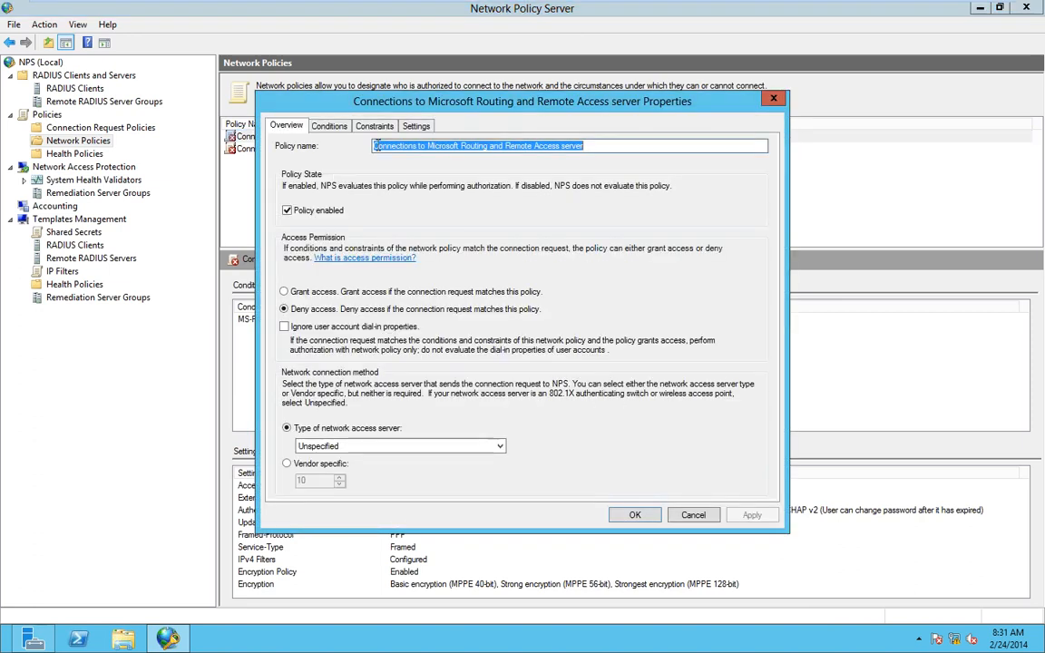
click(329, 127)
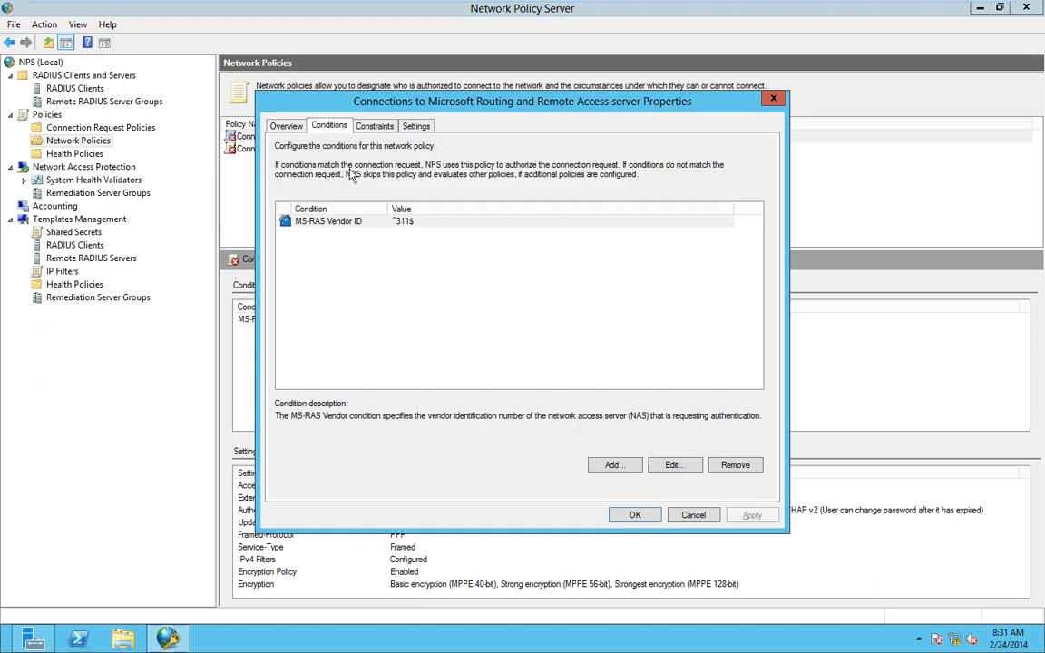
click(614, 465)
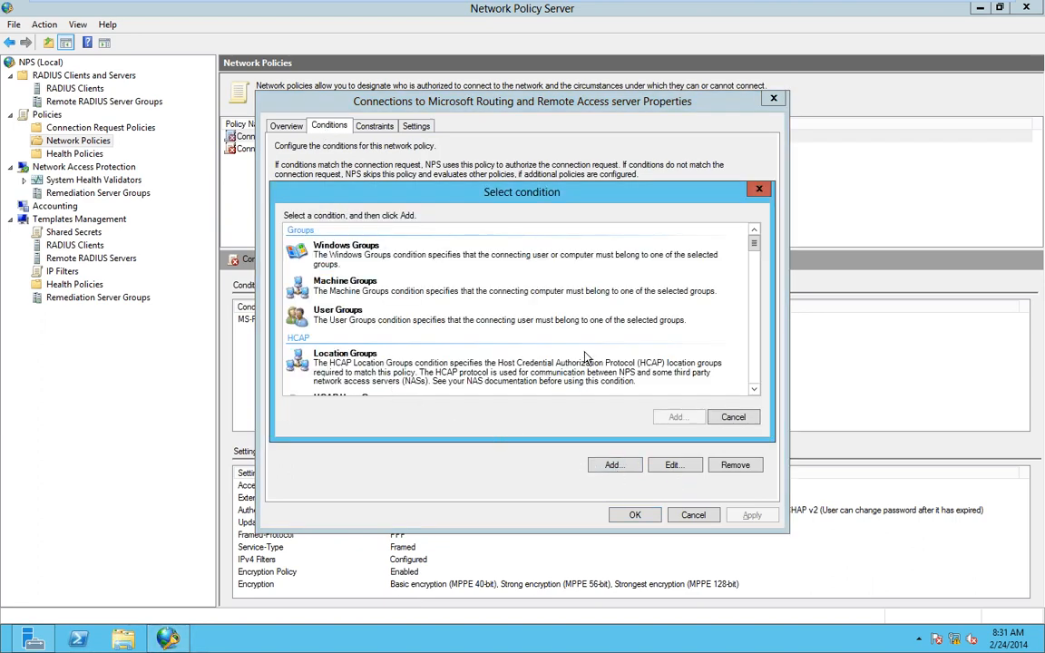
- Add the Authentication Type condition, ticking and then clearing CHAP
scroll(585, 358, down, 6)
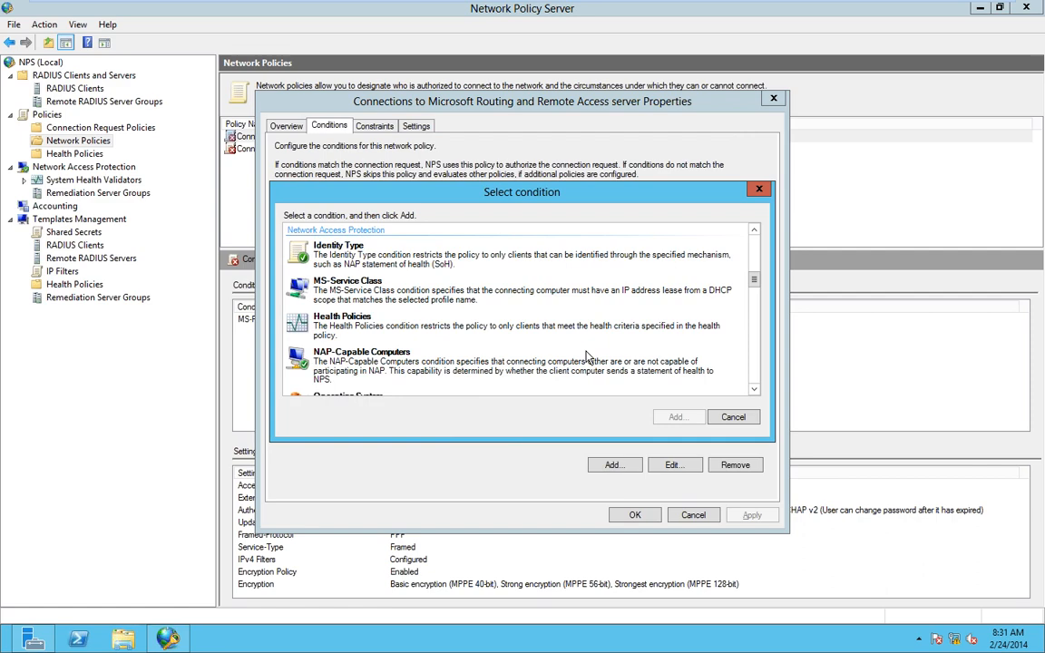
scroll(586, 358, down, 2)
scroll(587, 356, down, 5)
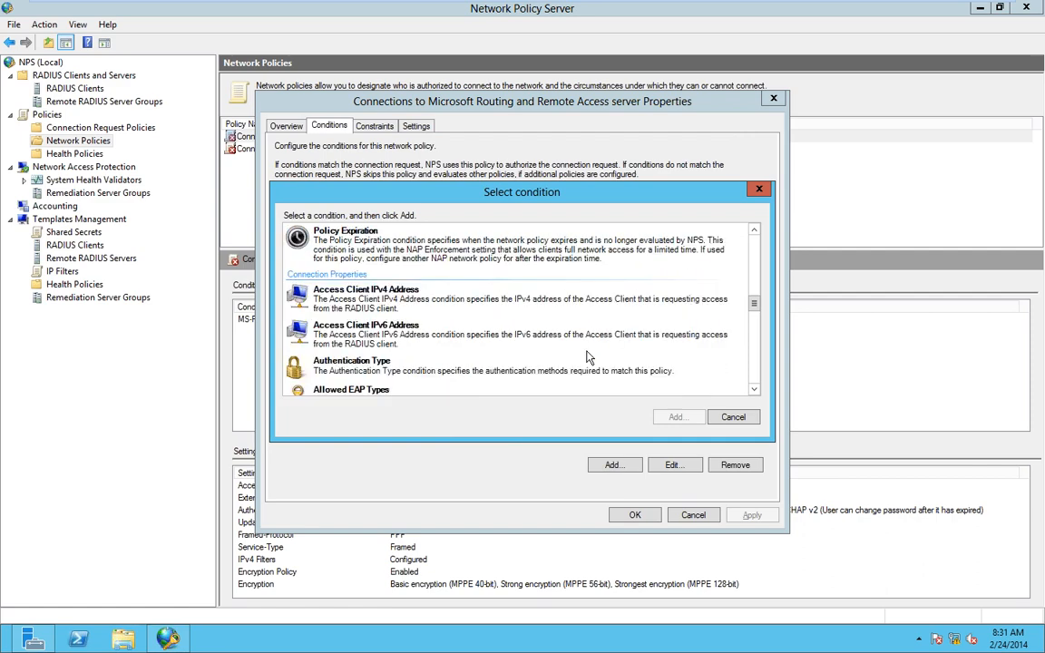
click(336, 265)
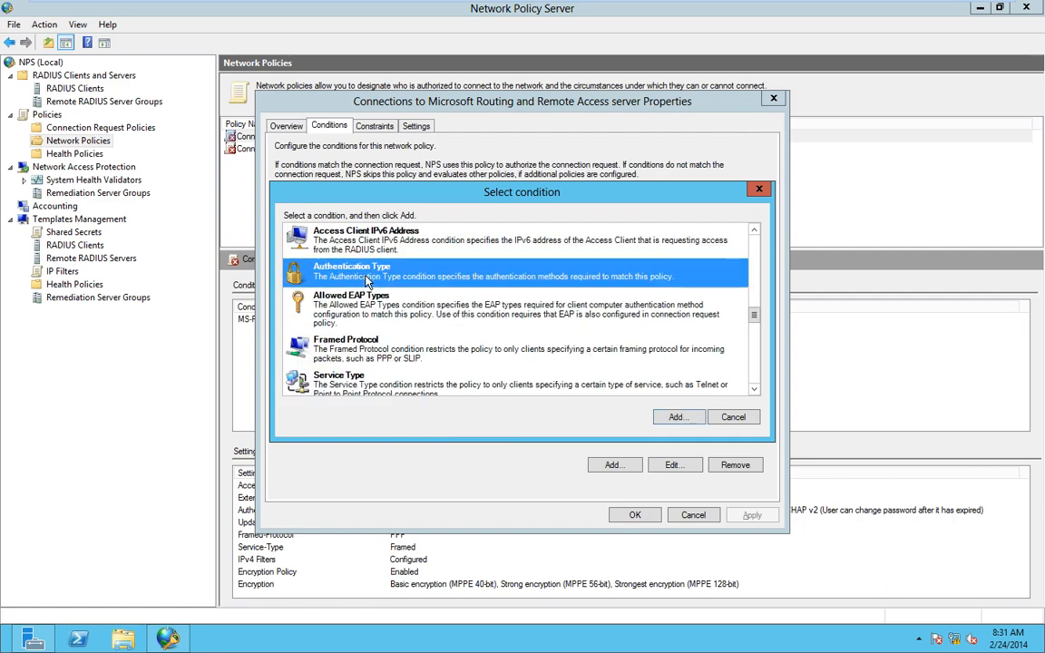
click(676, 417)
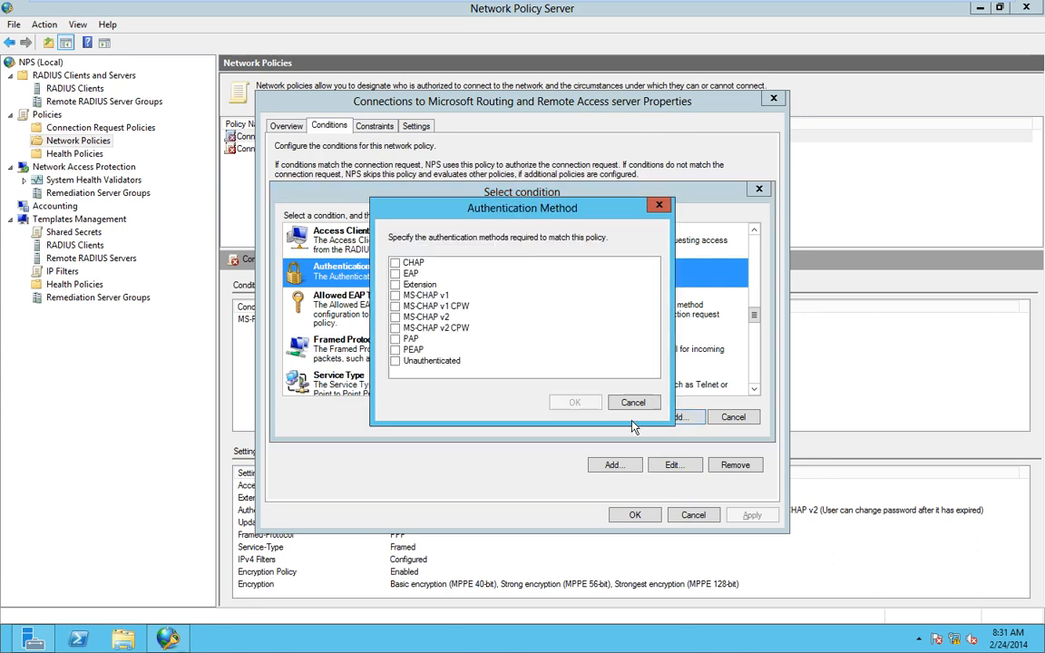
click(395, 263)
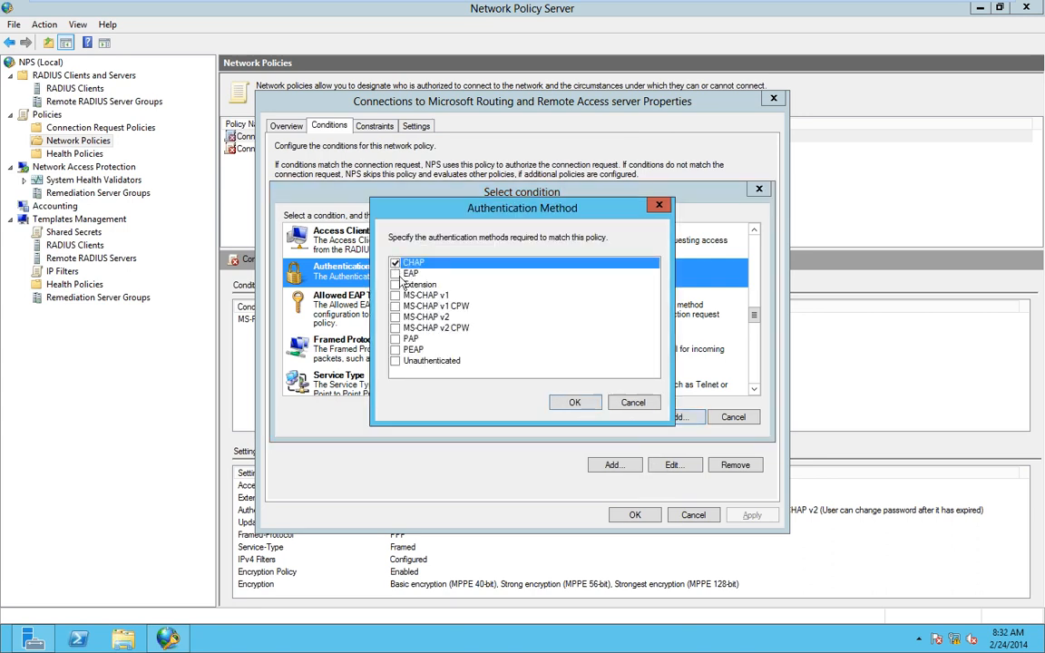
click(396, 263)
- Tick CHAP, EAP, Extension, MS-CHAP v1, MS-CHAP v1 CPW and PEAP as authentication methods
mouse_move(889, 7)
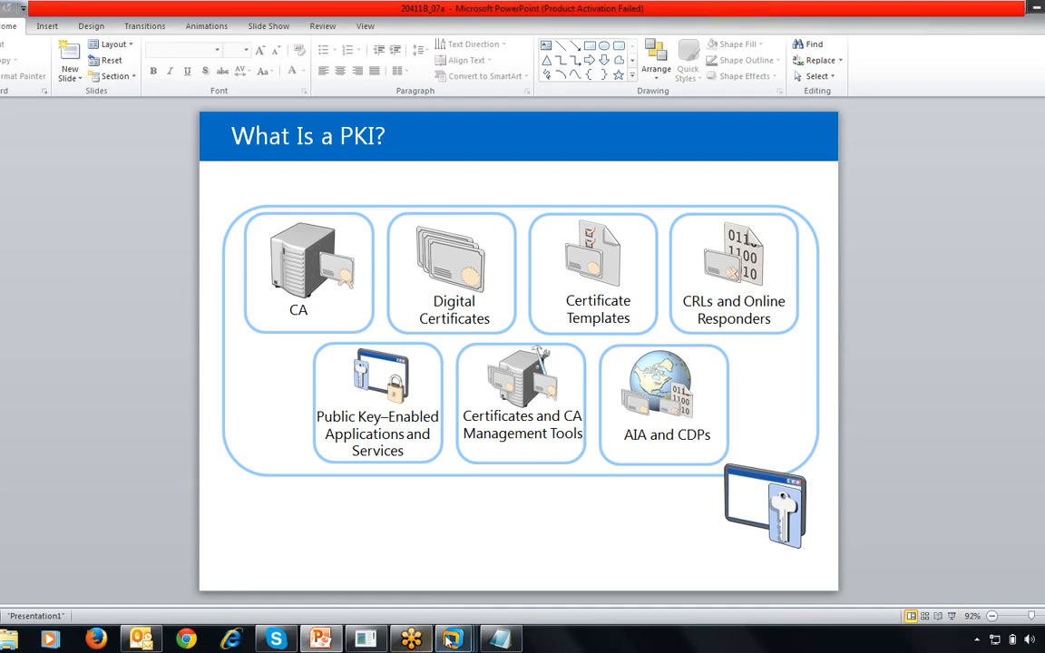
mouse_move(450, 639)
click(455, 551)
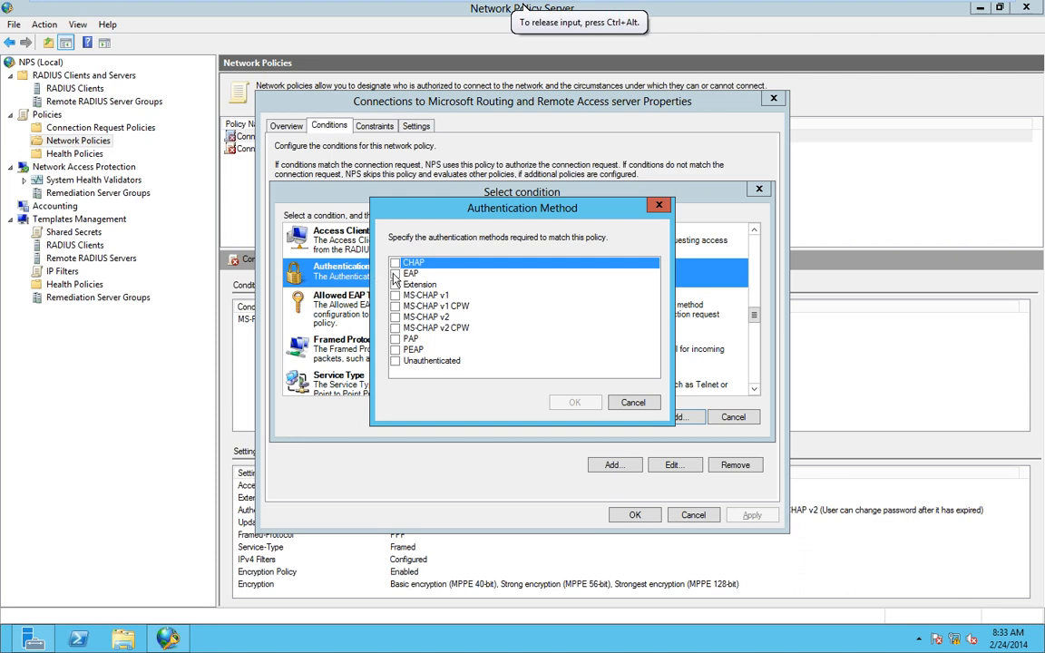
click(396, 263)
click(395, 273)
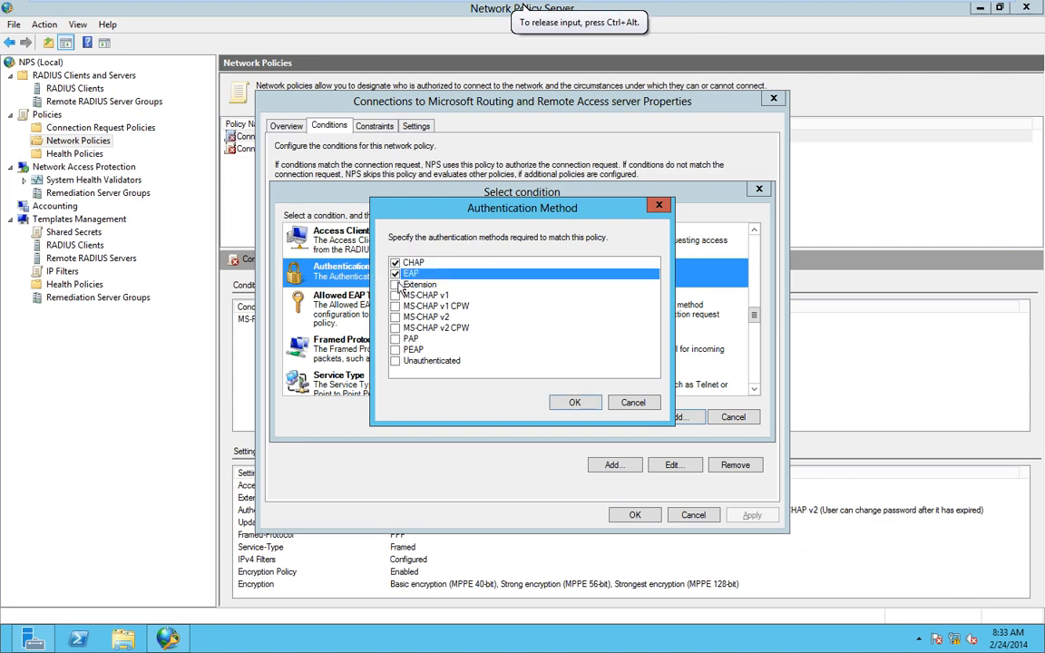
click(396, 284)
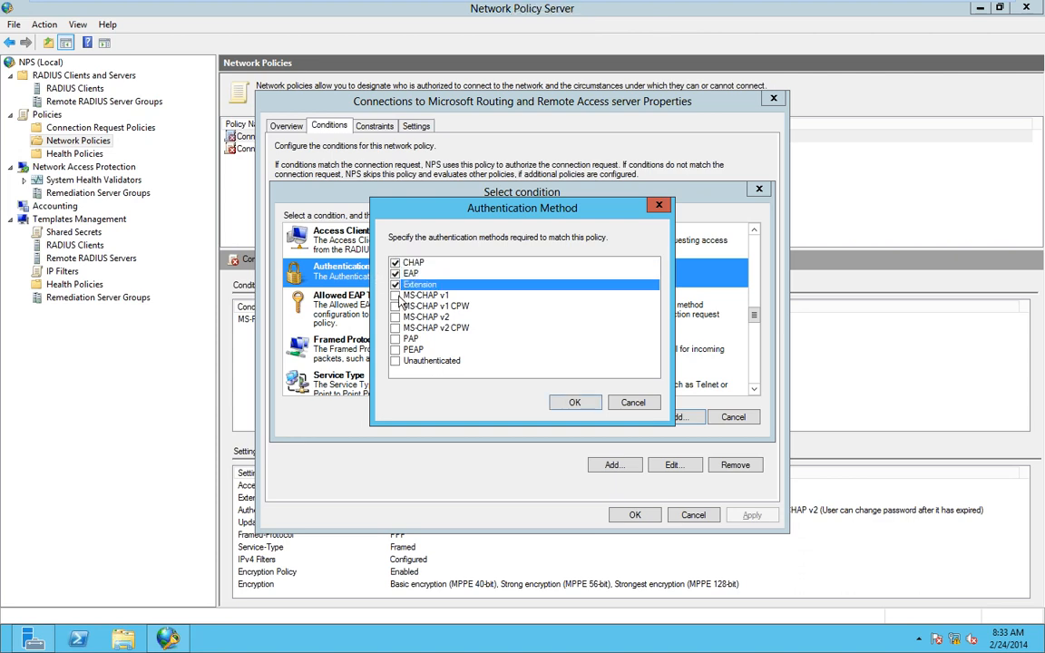
click(395, 296)
click(395, 307)
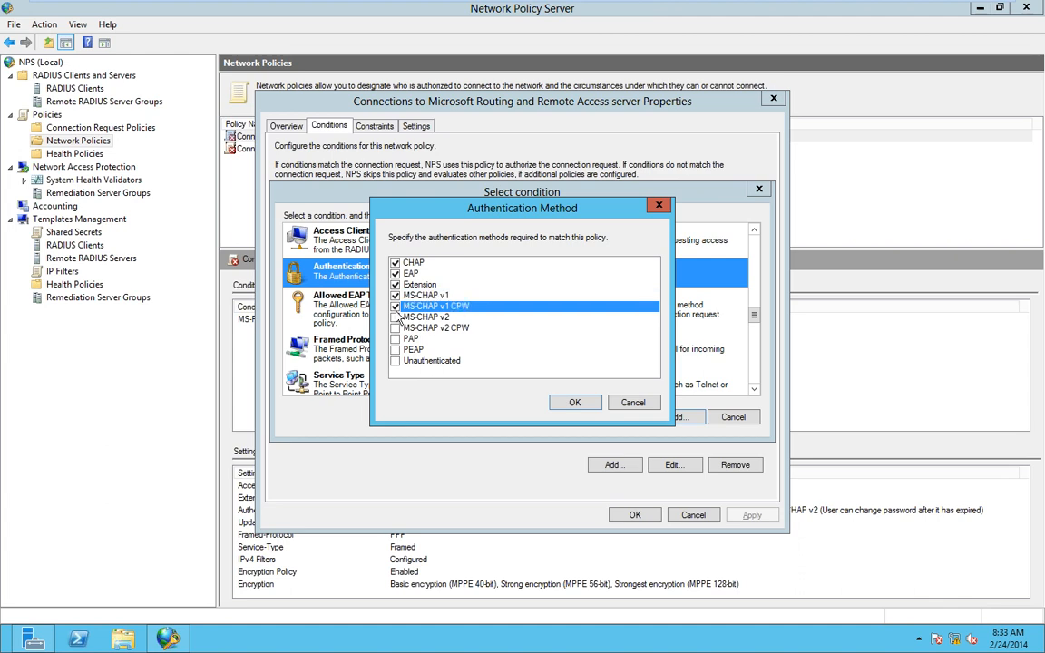
click(396, 349)
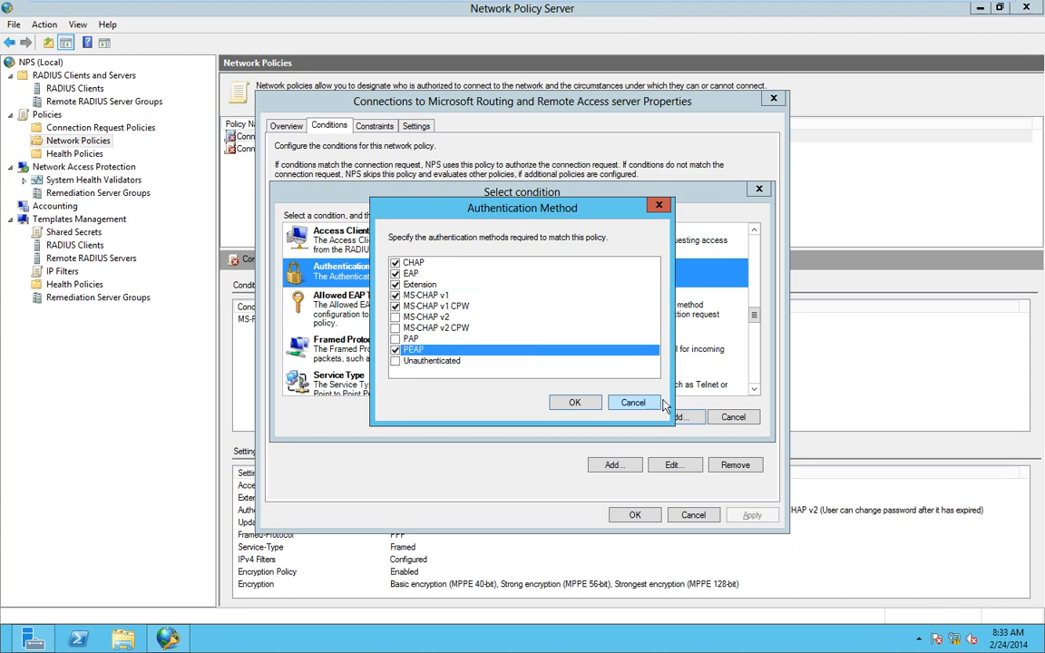
- Cancel the authentication, condition and properties dialogs without saving, then minimise the console
click(635, 403)
click(730, 419)
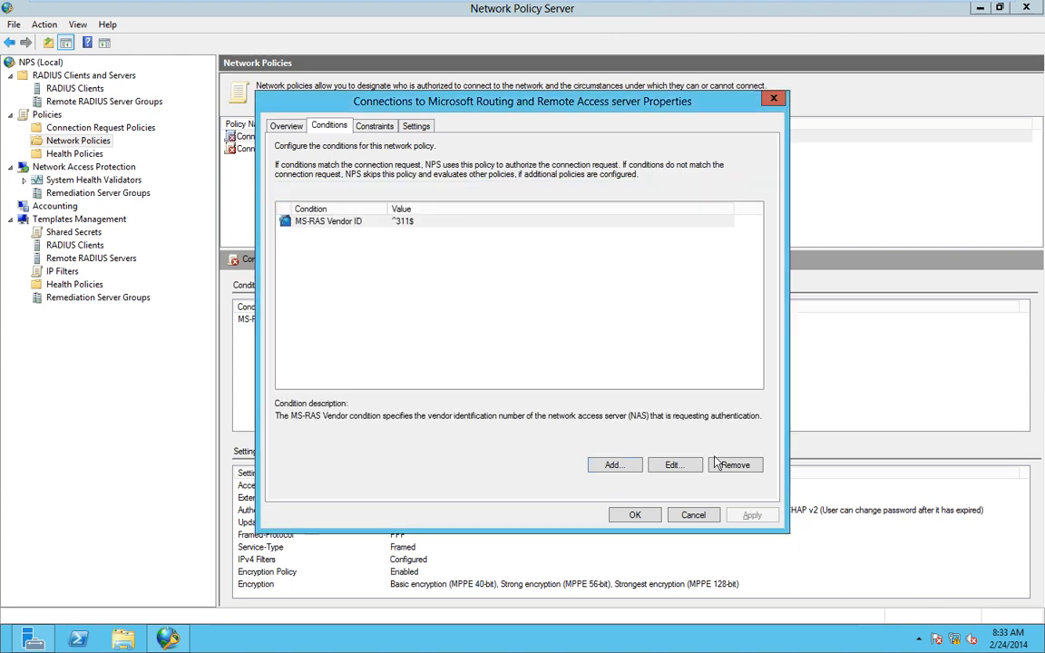
click(692, 515)
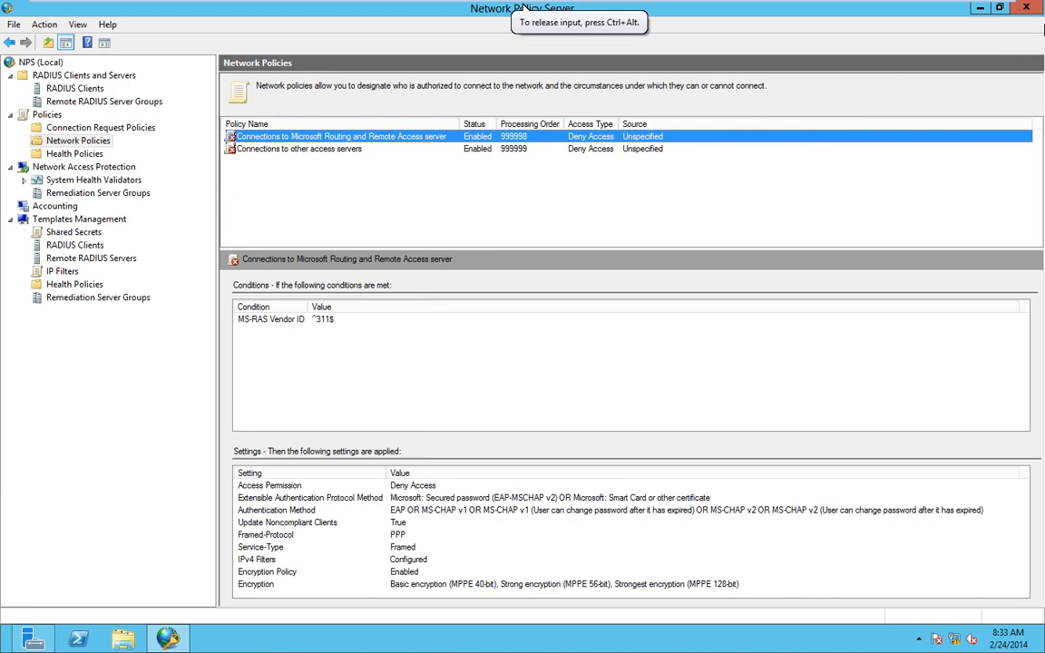
click(980, 9)
- Switch Server Manager to the NAP page showing WIN-DC online
click(939, 39)
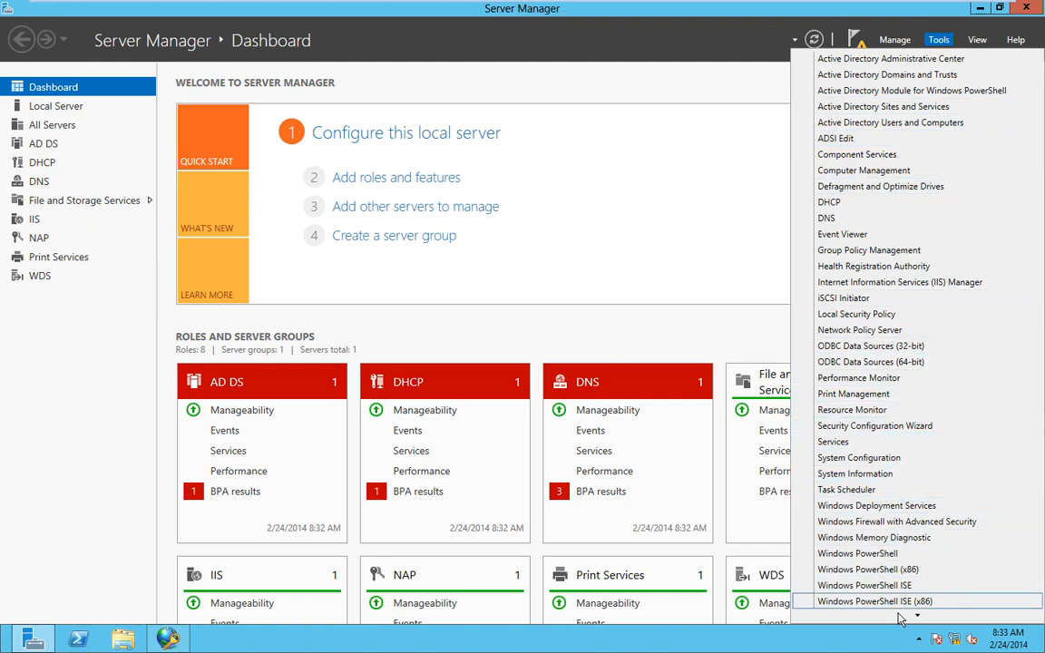
mouse_move(898, 616)
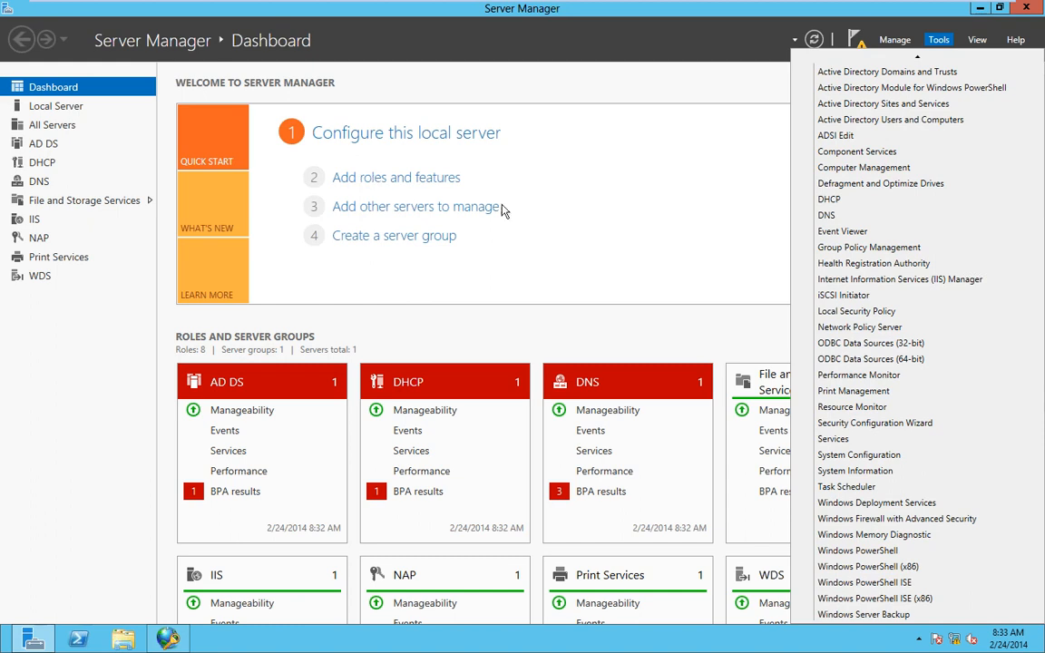
click(761, 118)
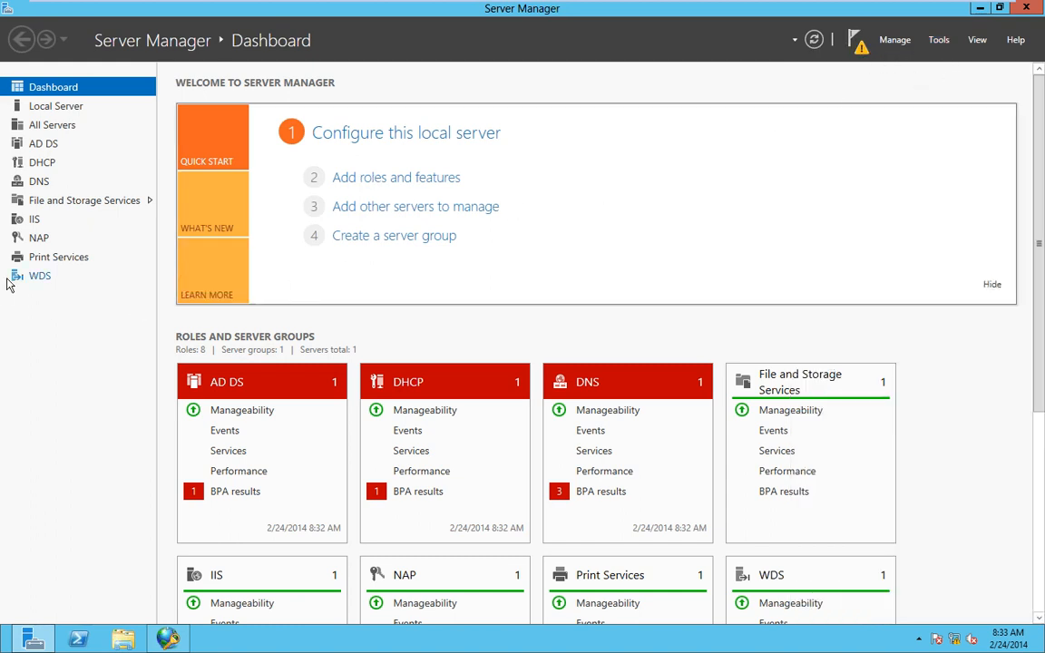
click(37, 238)
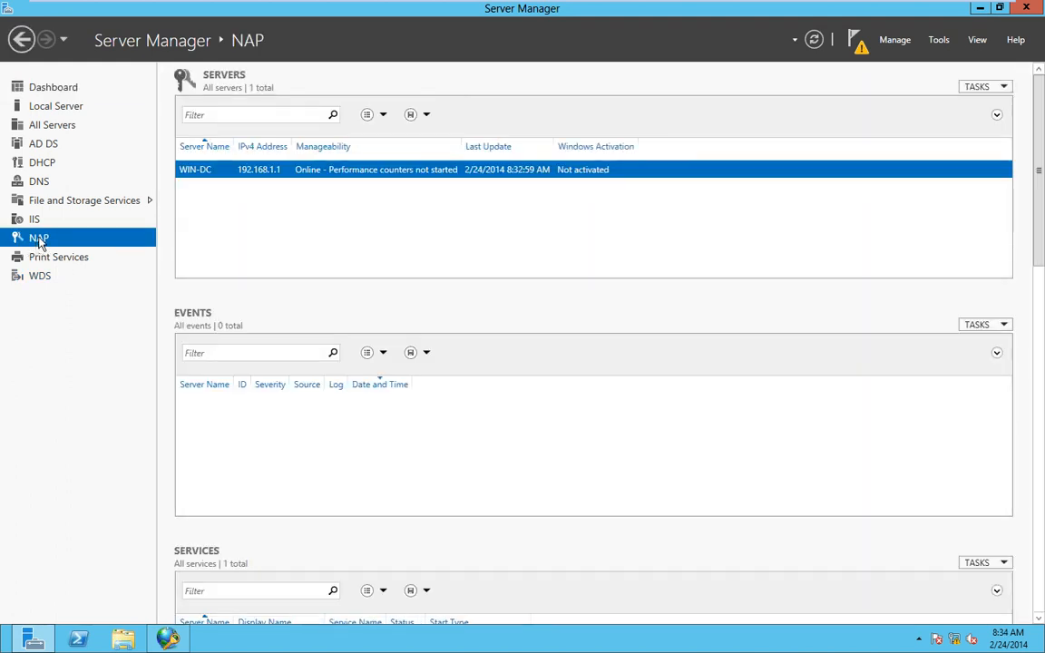
click(894, 41)
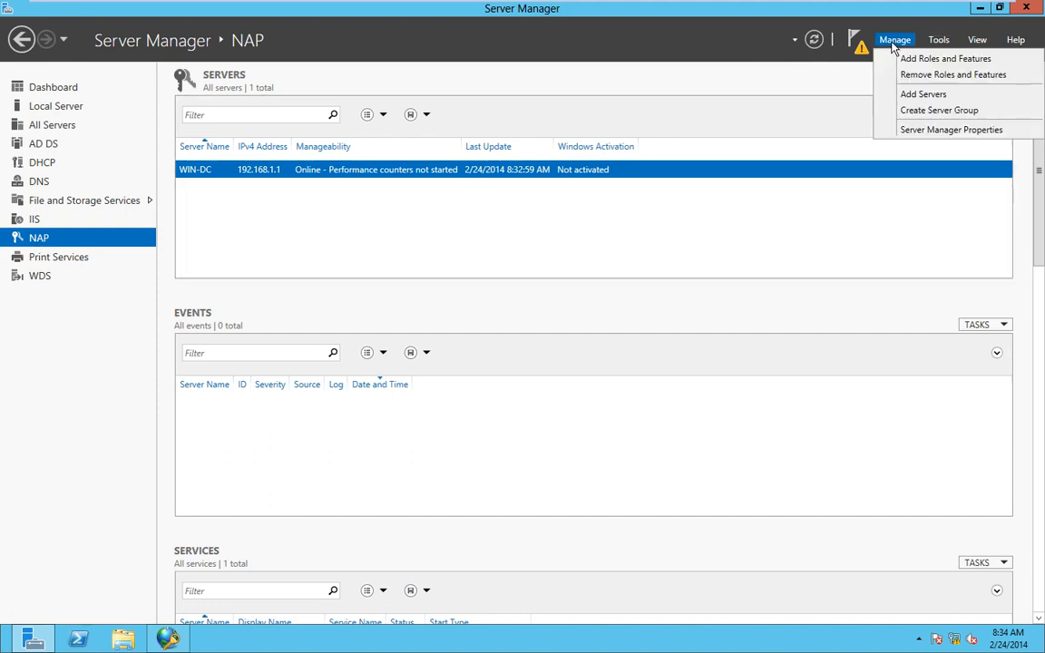
- Run Add Roles and Features for WIN-DC and tick Remote Access with its required features
click(944, 59)
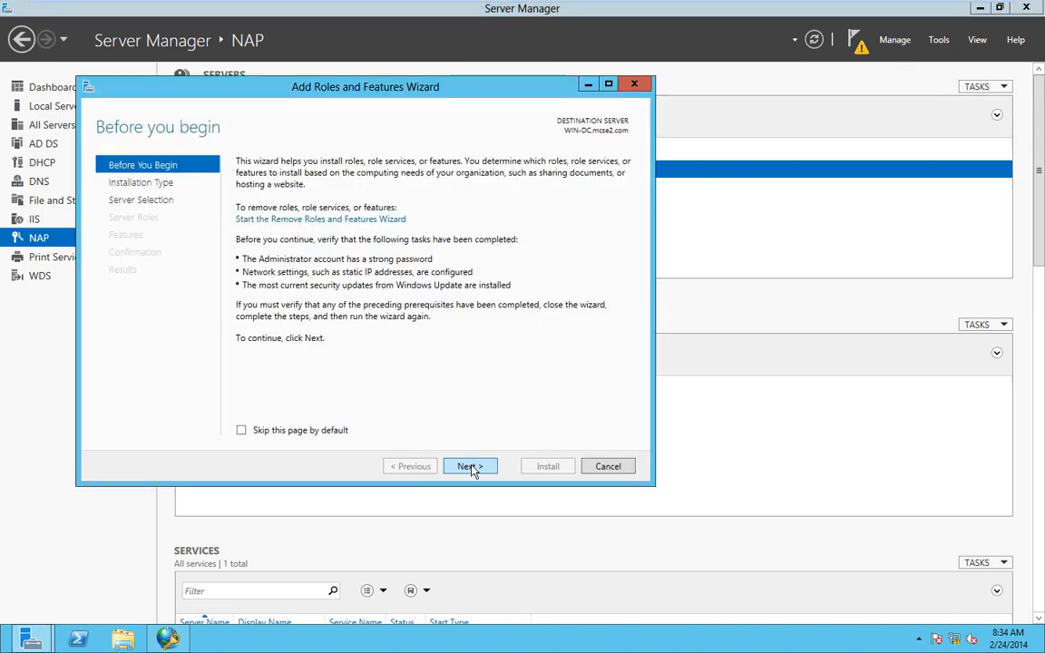
click(469, 467)
click(470, 467)
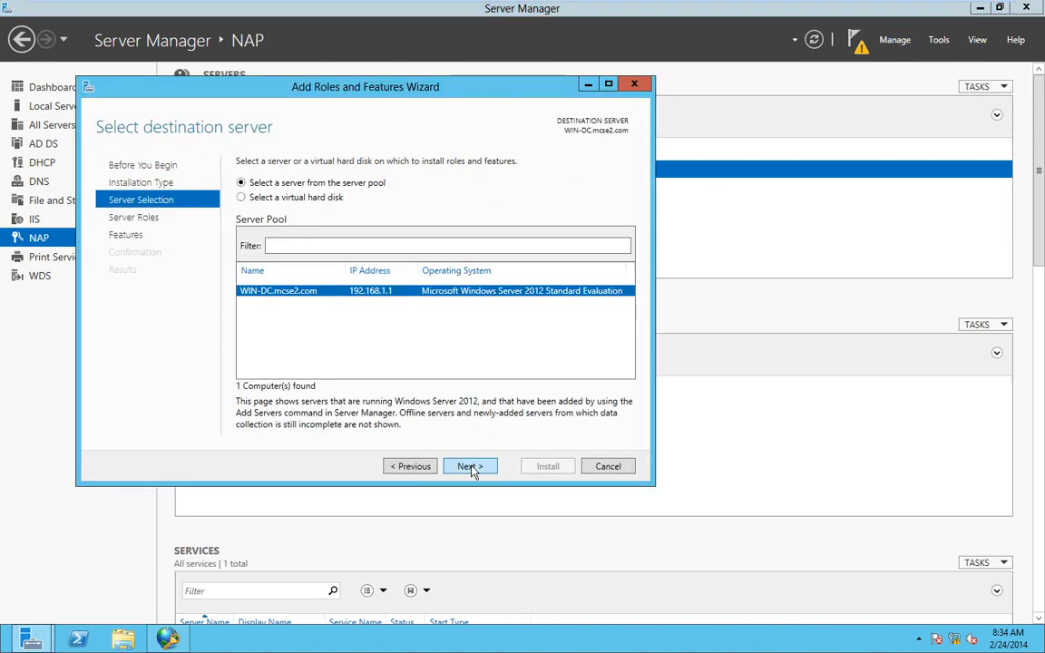
click(469, 467)
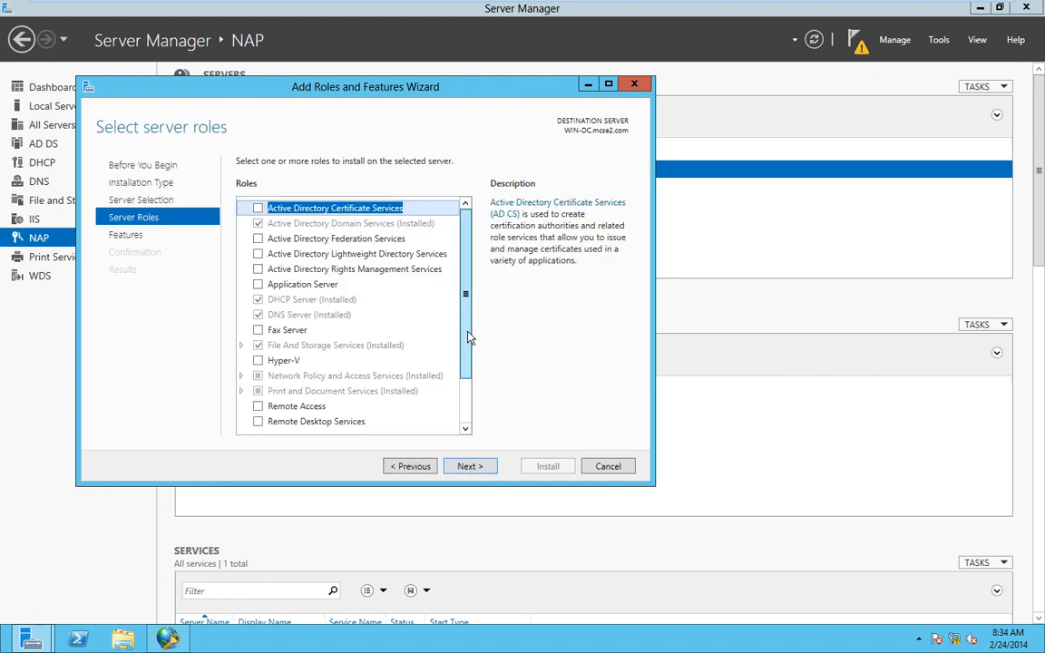
drag(467, 333, 467, 384)
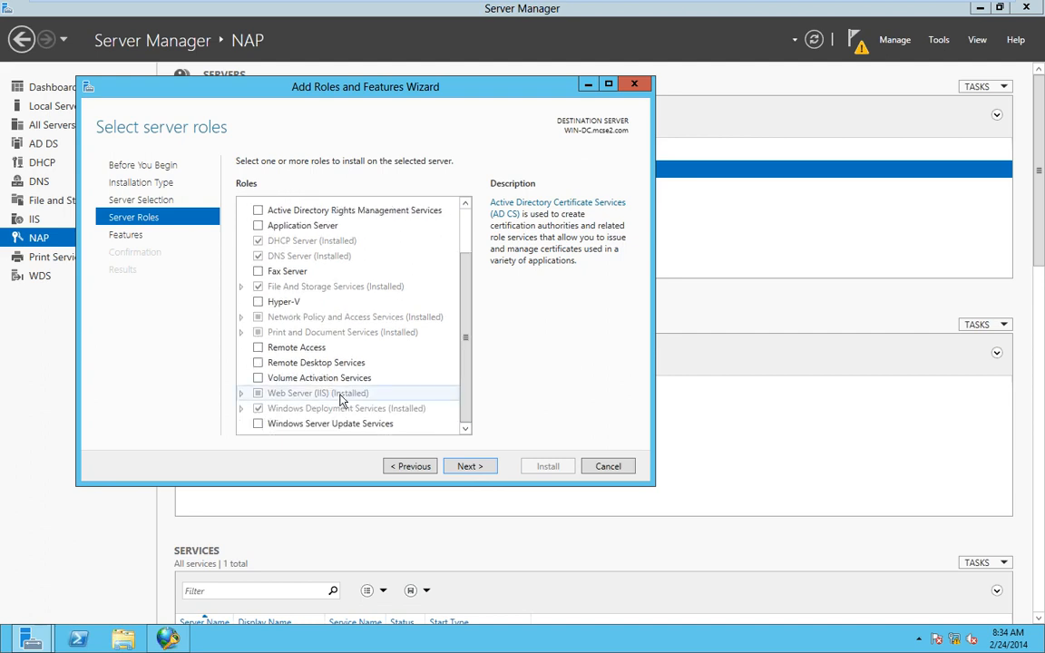
click(258, 347)
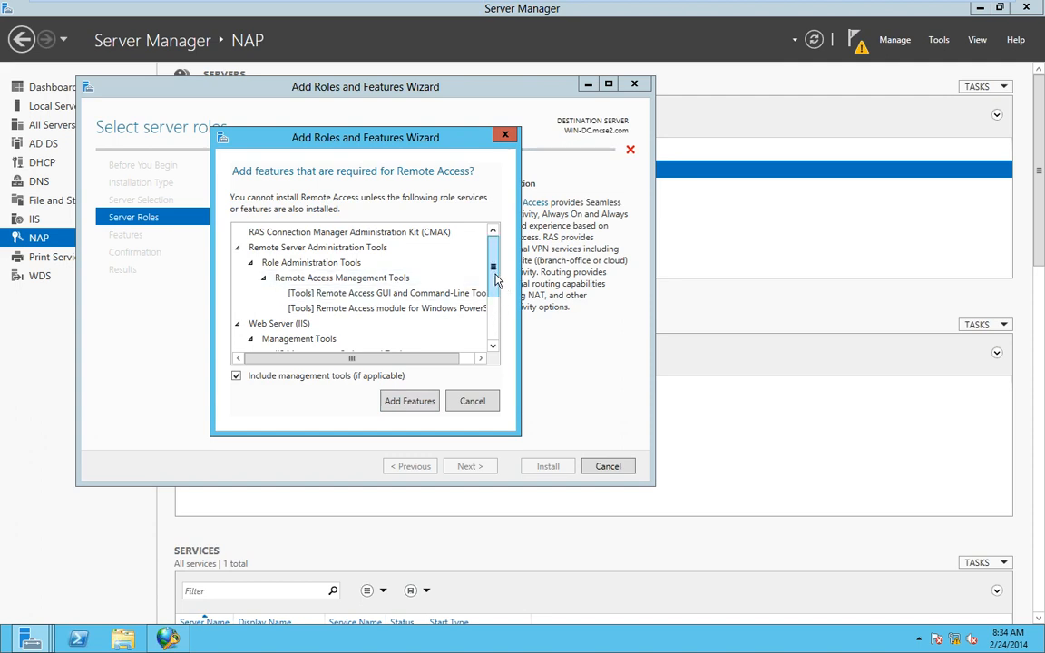
drag(494, 273, 496, 297)
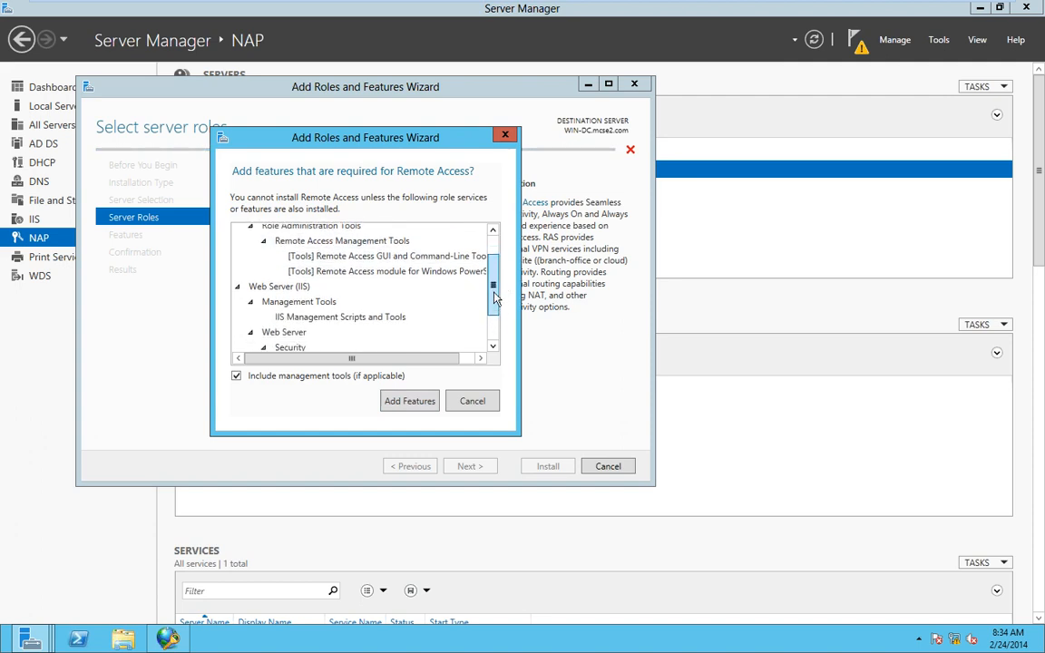
drag(494, 297, 497, 328)
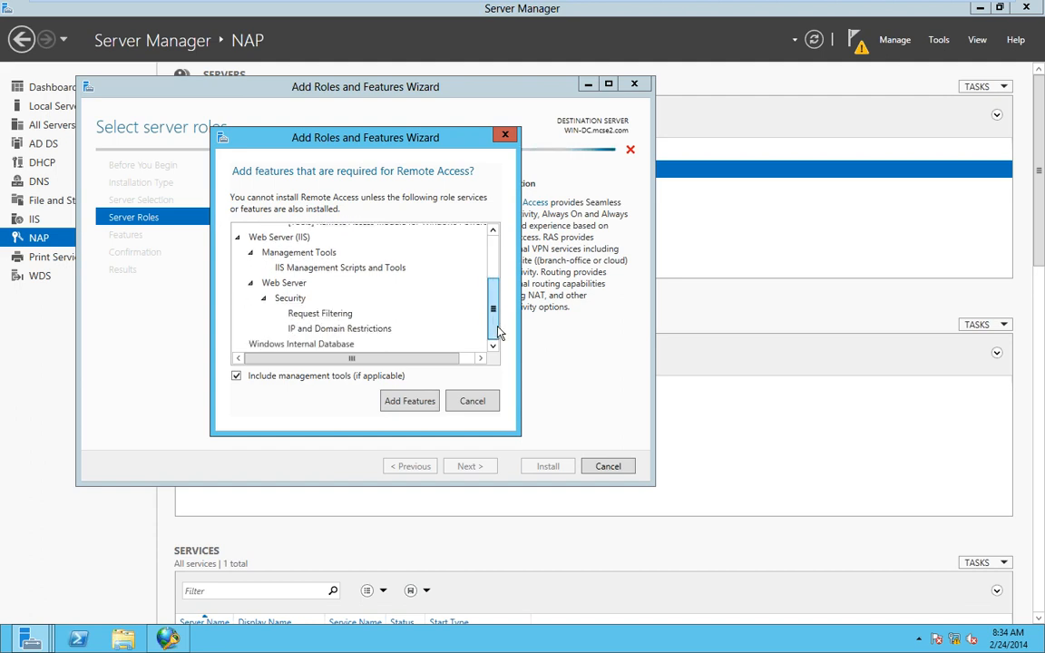
click(414, 403)
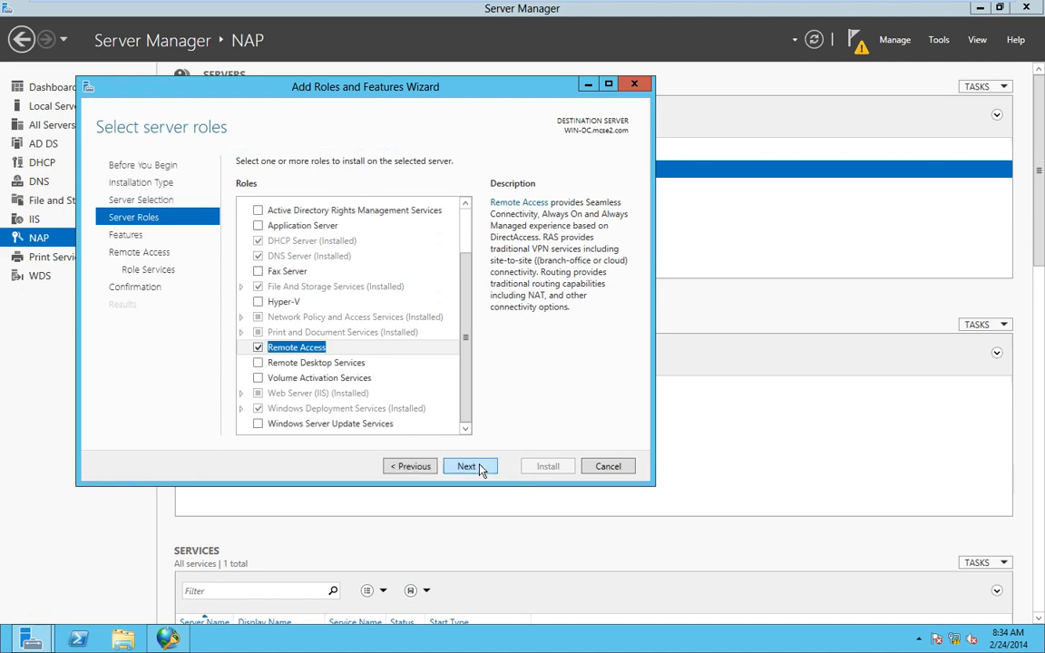
- Advance to Role Services and add Routing alongside DirectAccess and VPN
click(468, 466)
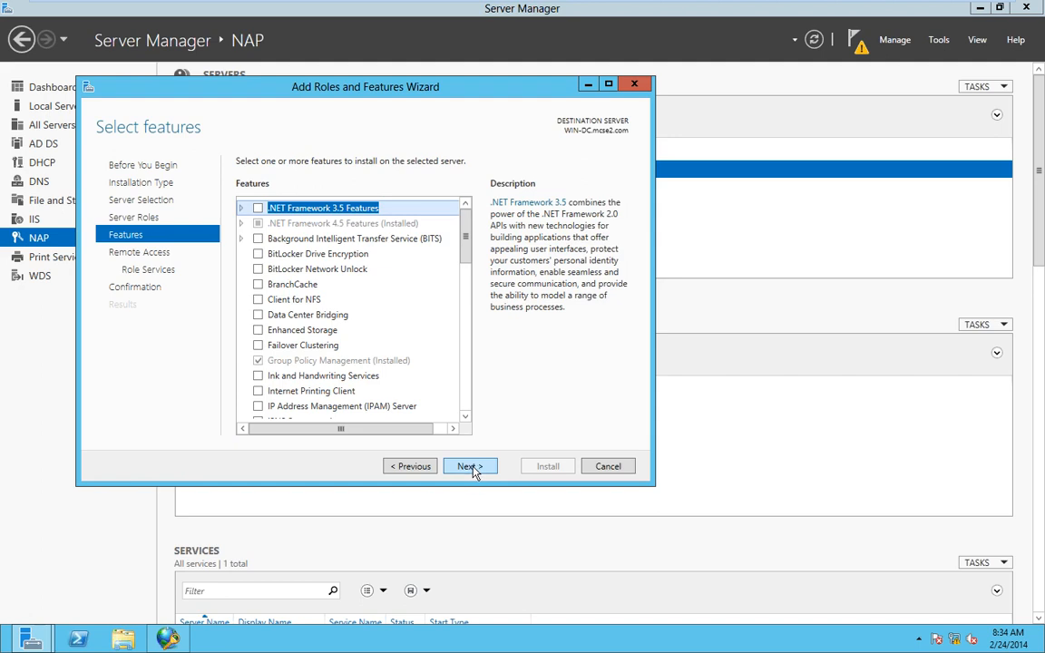
click(471, 471)
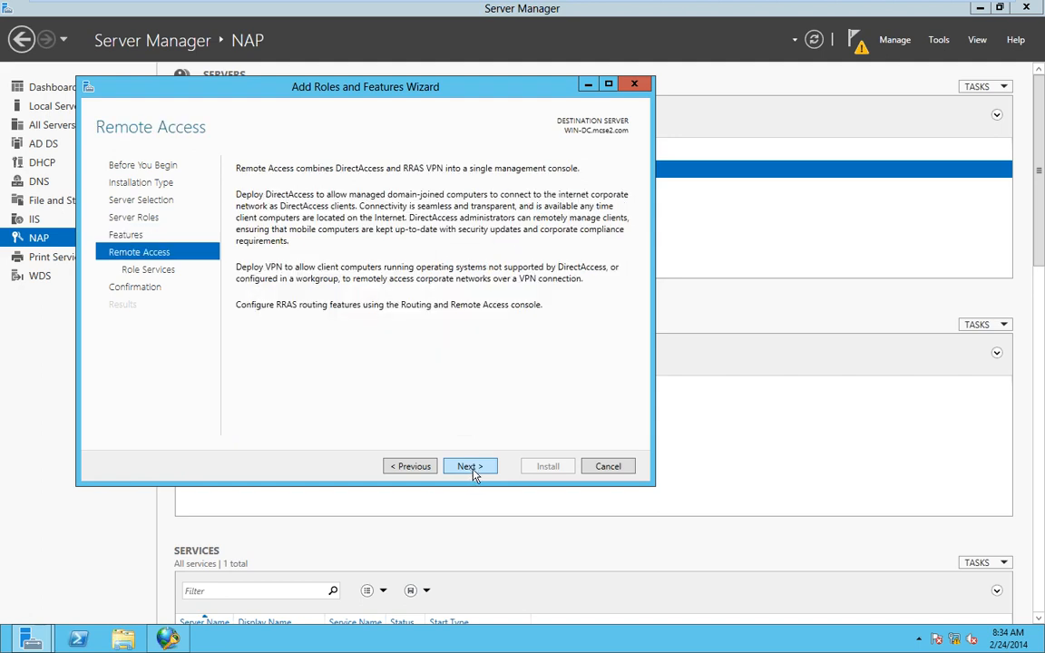
click(474, 472)
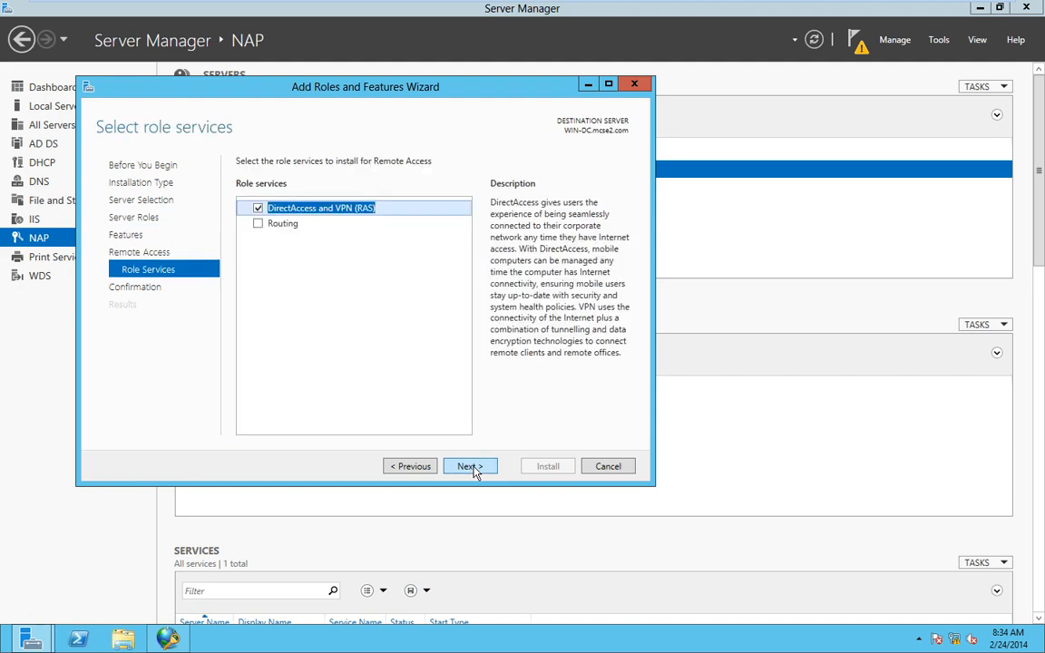
click(471, 469)
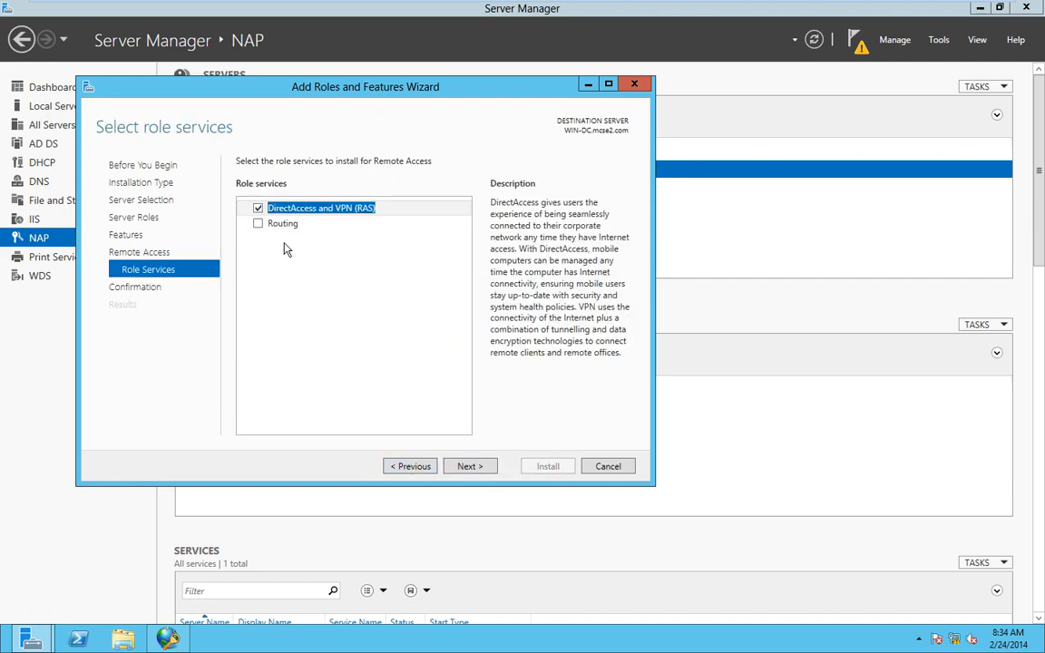
click(258, 224)
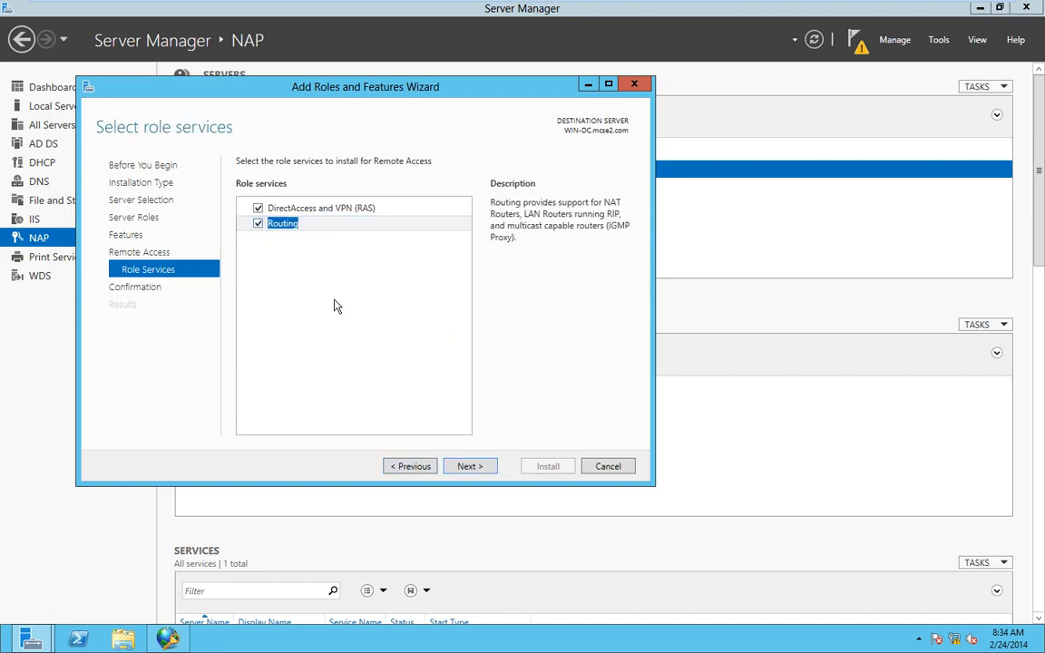
- Start the Remote Access installation, then present the 'What Is a PKI?' slide full screen
click(470, 466)
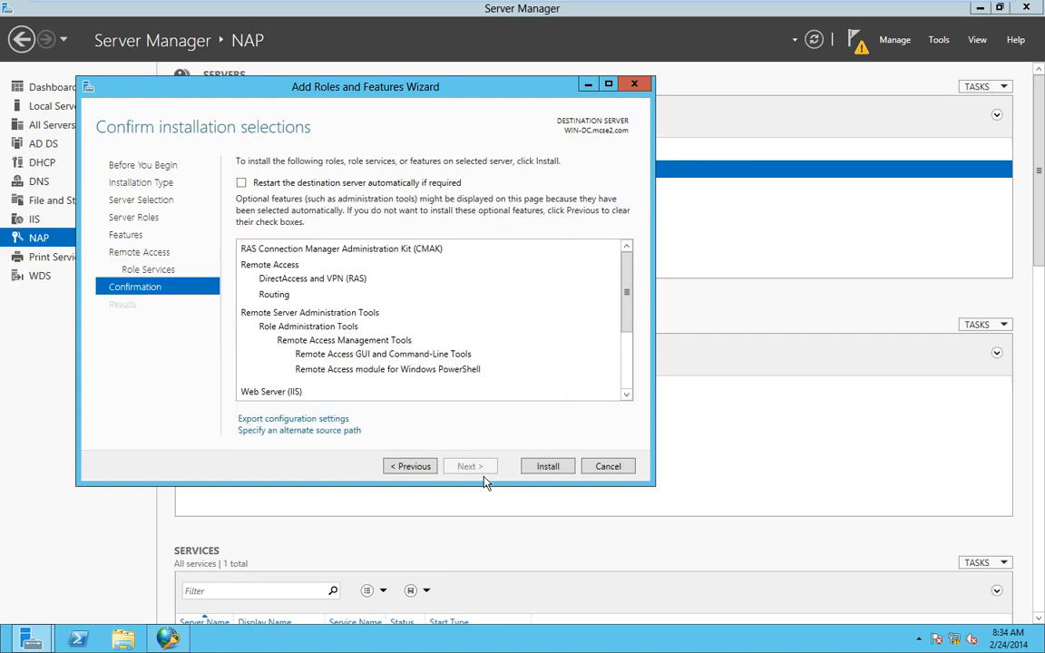
click(527, 469)
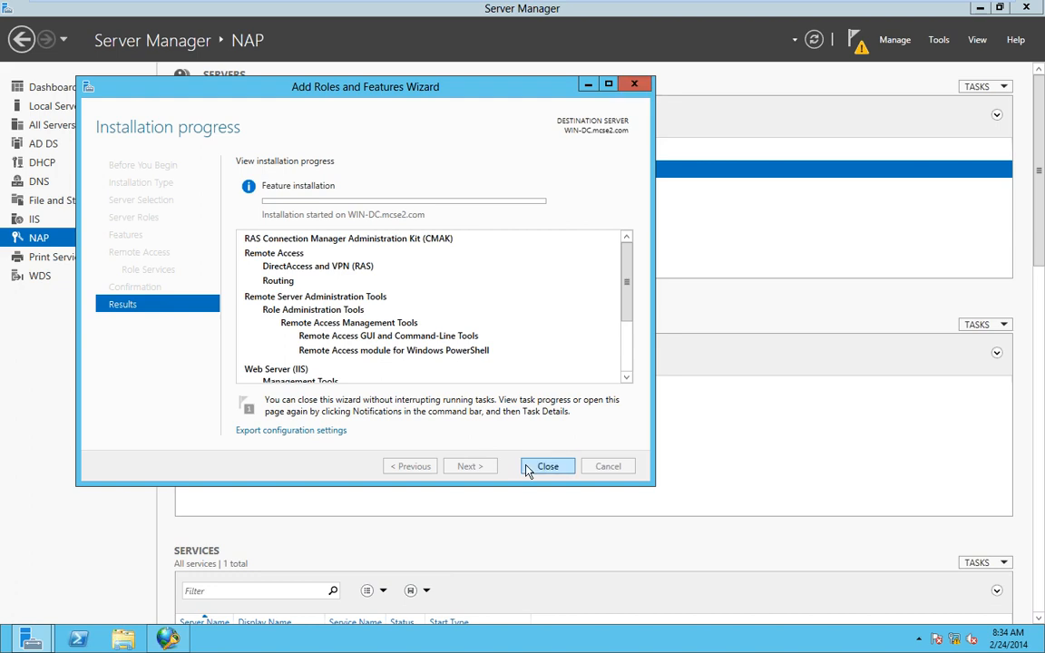
mouse_move(928, 20)
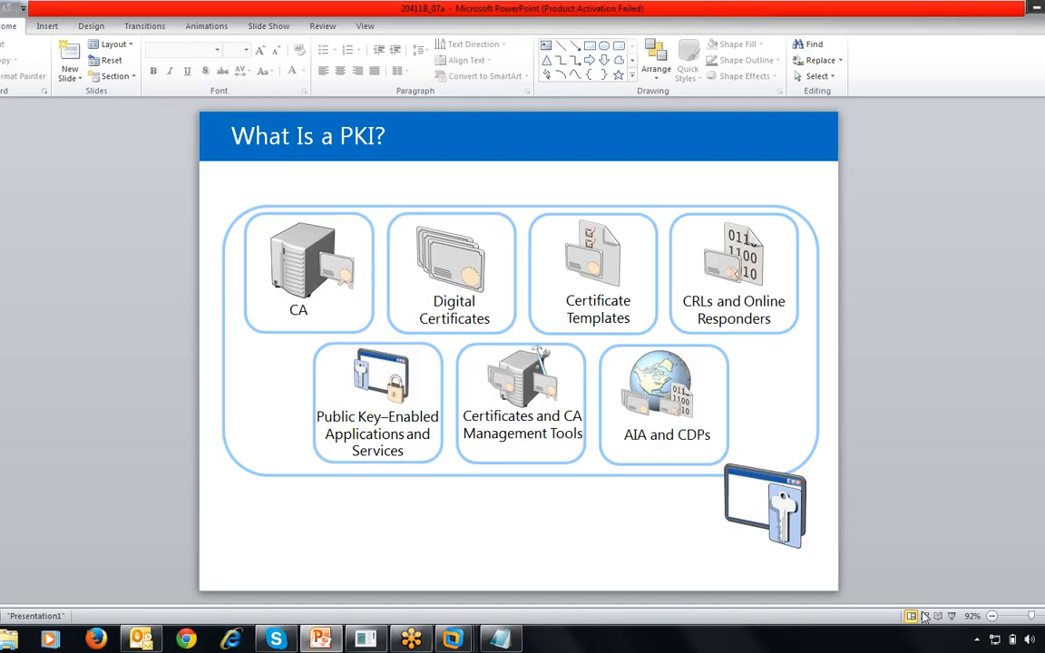
click(951, 616)
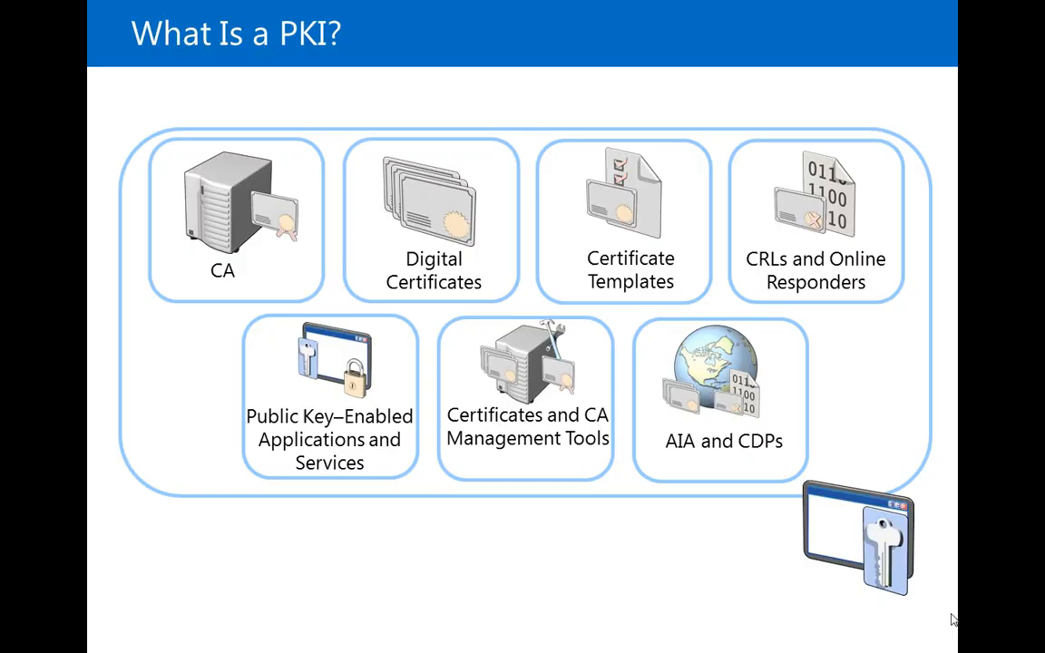
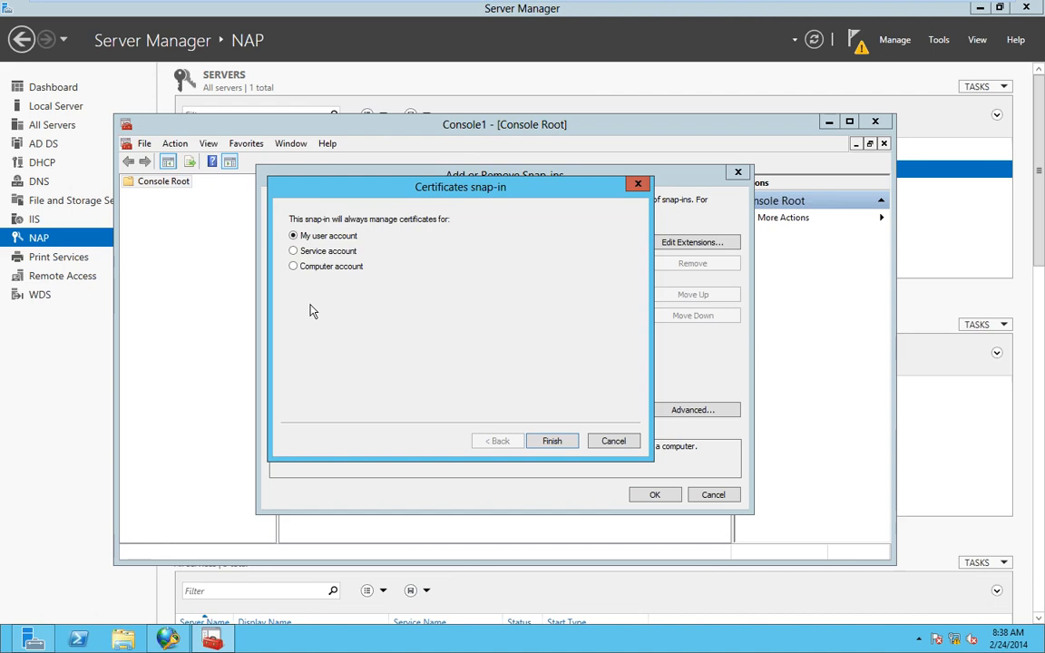
- Add the Certificates snap-in for the current user account and maximize the console
click(565, 447)
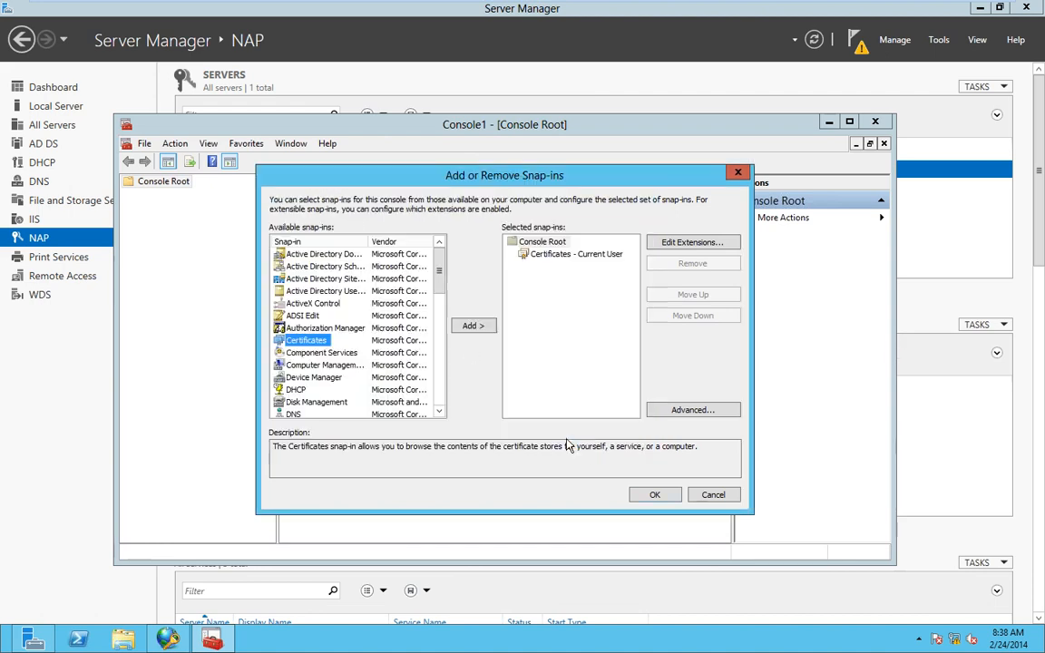
click(653, 495)
click(133, 195)
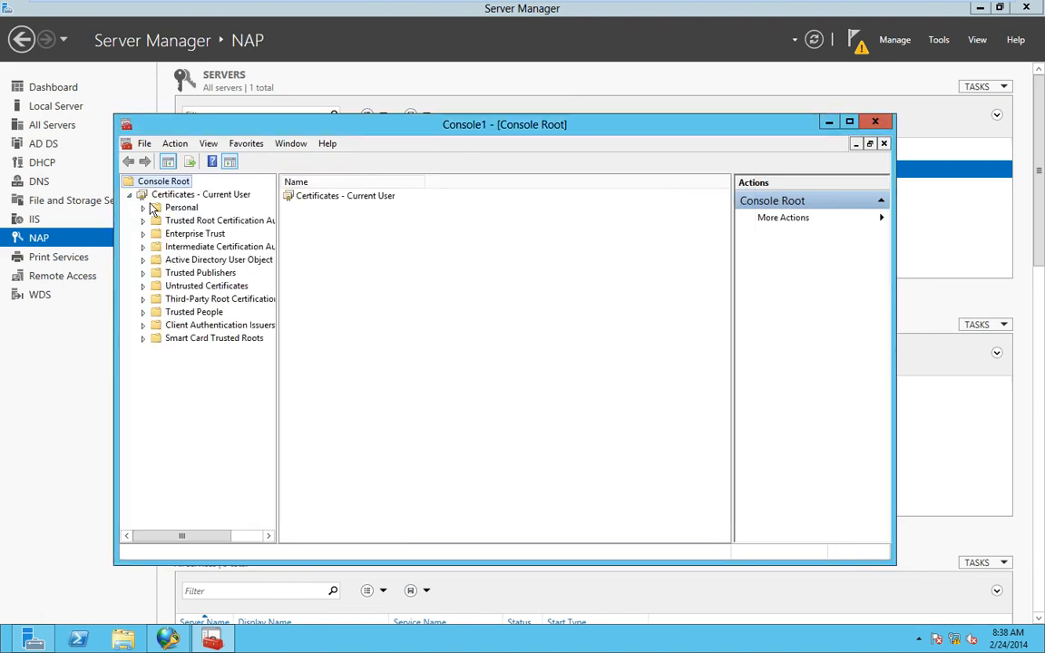
double_click(359, 131)
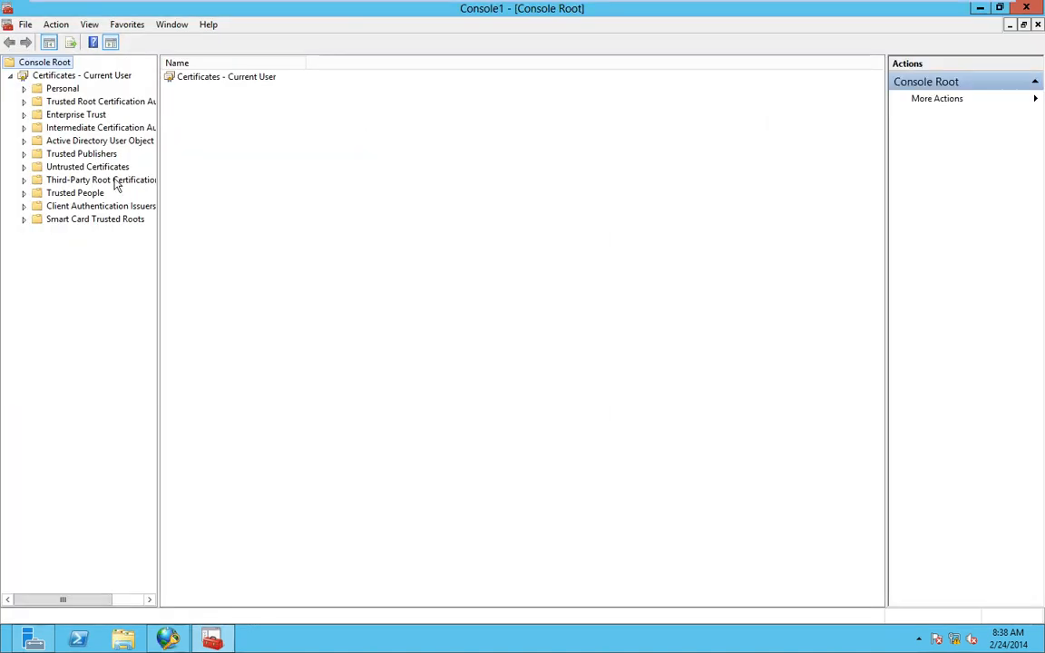
- Browse the Trusted Root, Enterprise Trust and Intermediate Certification Authorities stores
click(71, 103)
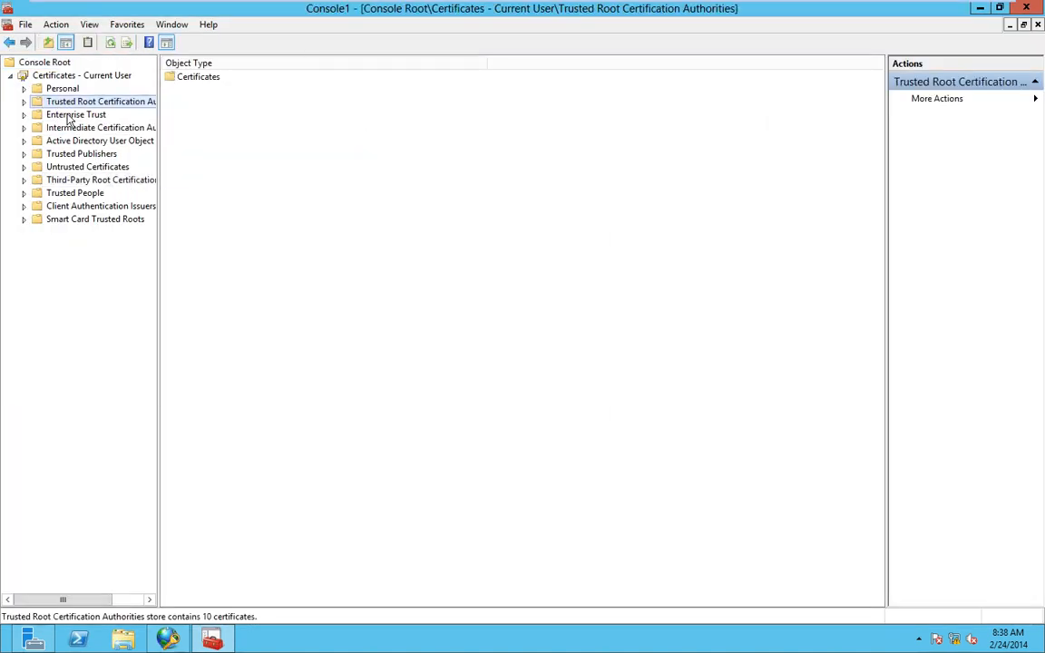
click(69, 116)
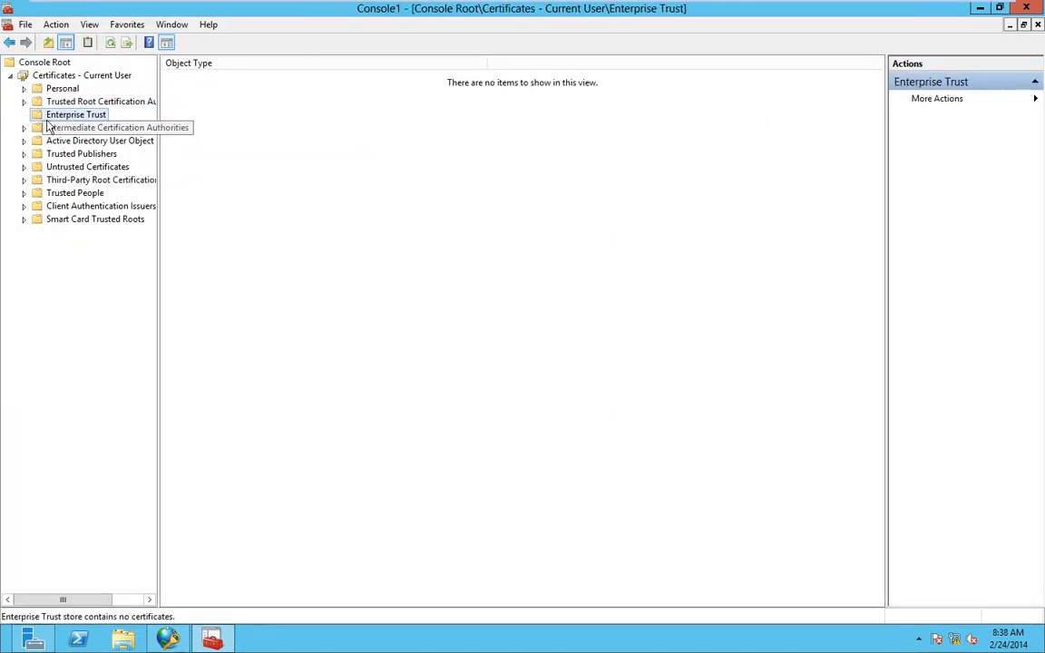
click(57, 128)
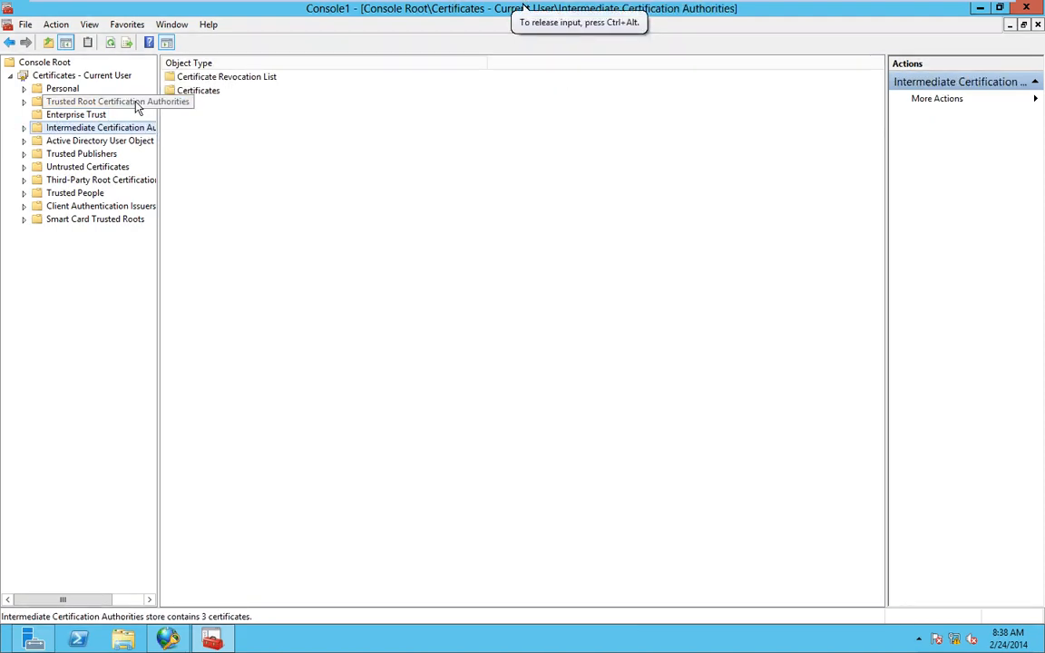
double_click(170, 90)
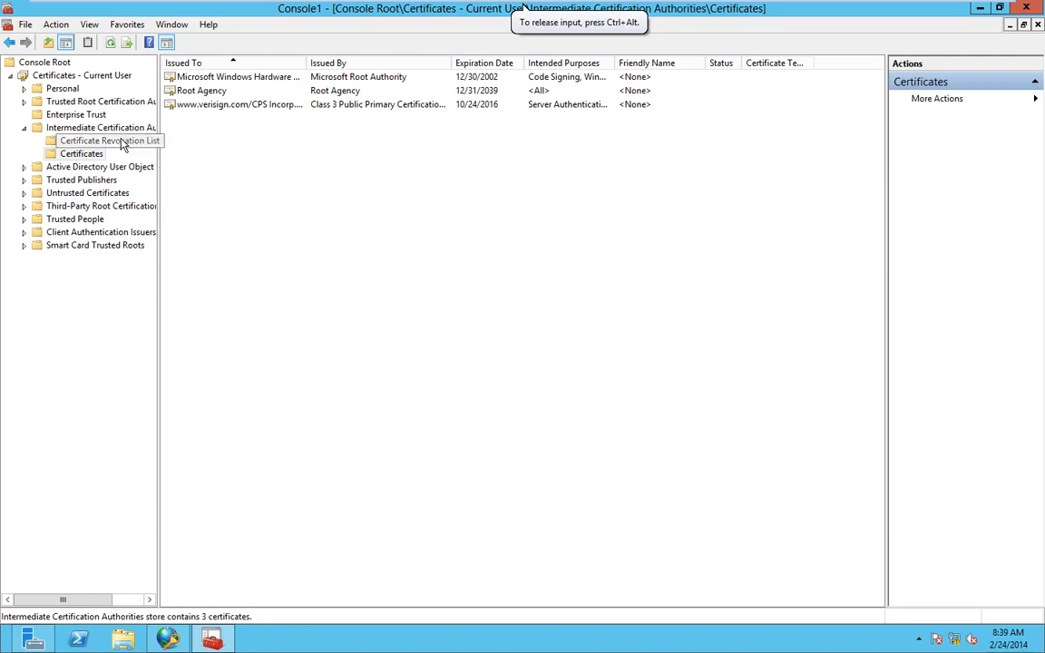
- Expand Personal > Certificates to list the Administrator certificate
click(23, 88)
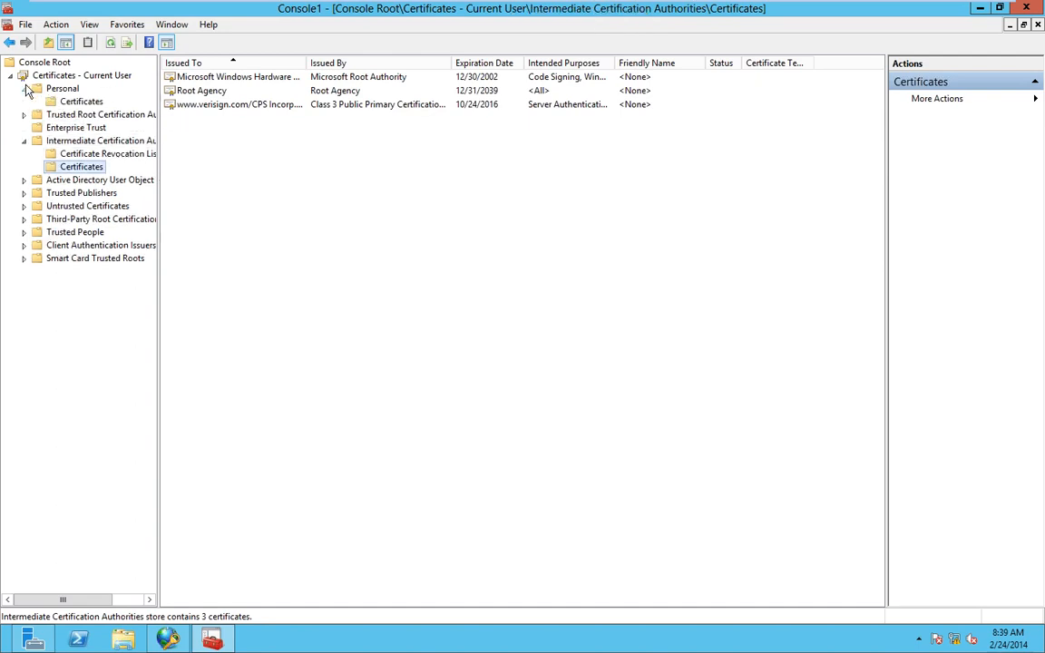
click(80, 102)
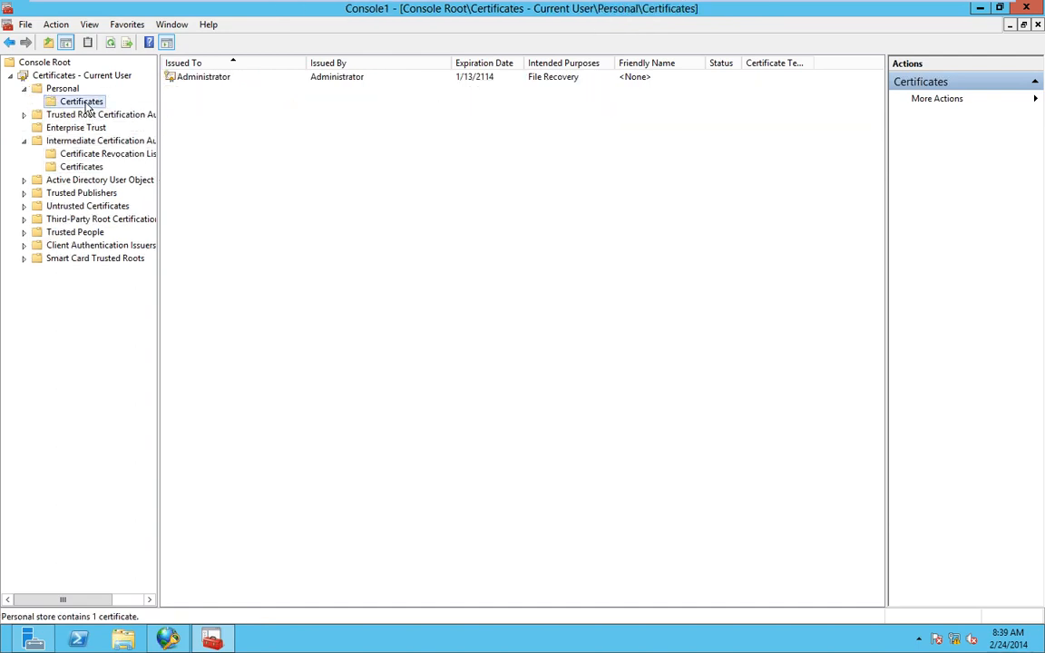
click(208, 86)
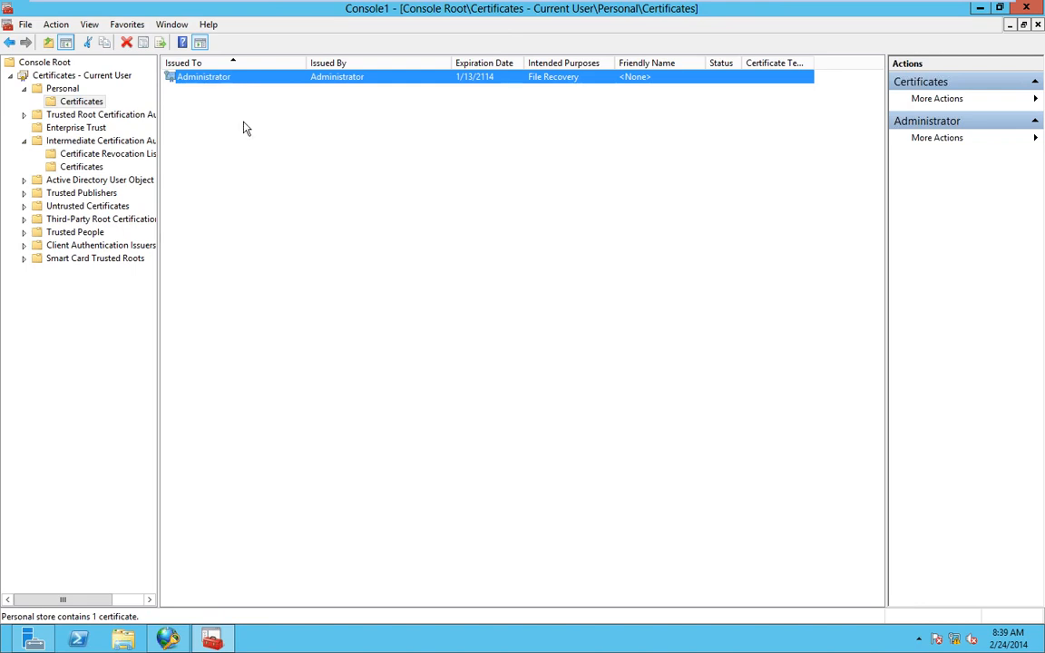
click(238, 147)
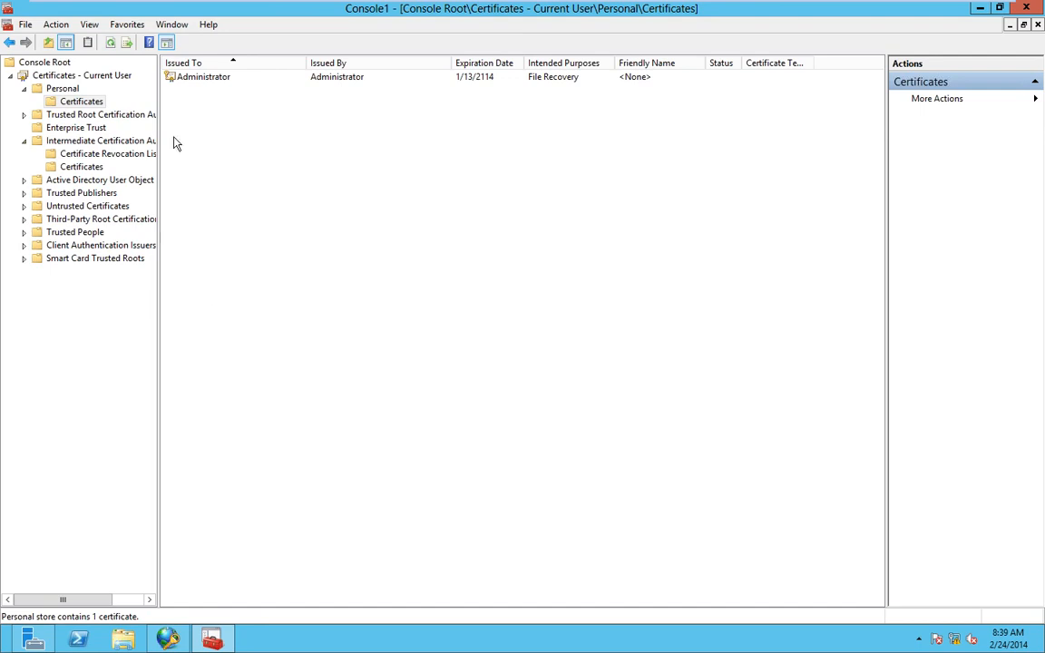
- Review the Administrator certificate's details, then close them
double_click(188, 81)
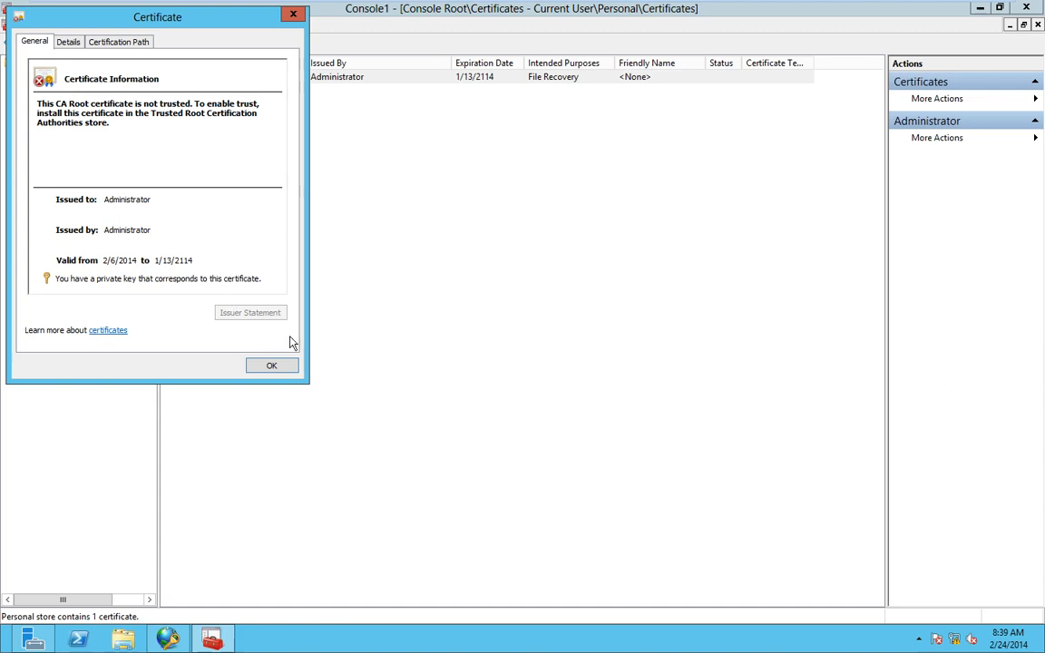
drag(207, 29, 478, 155)
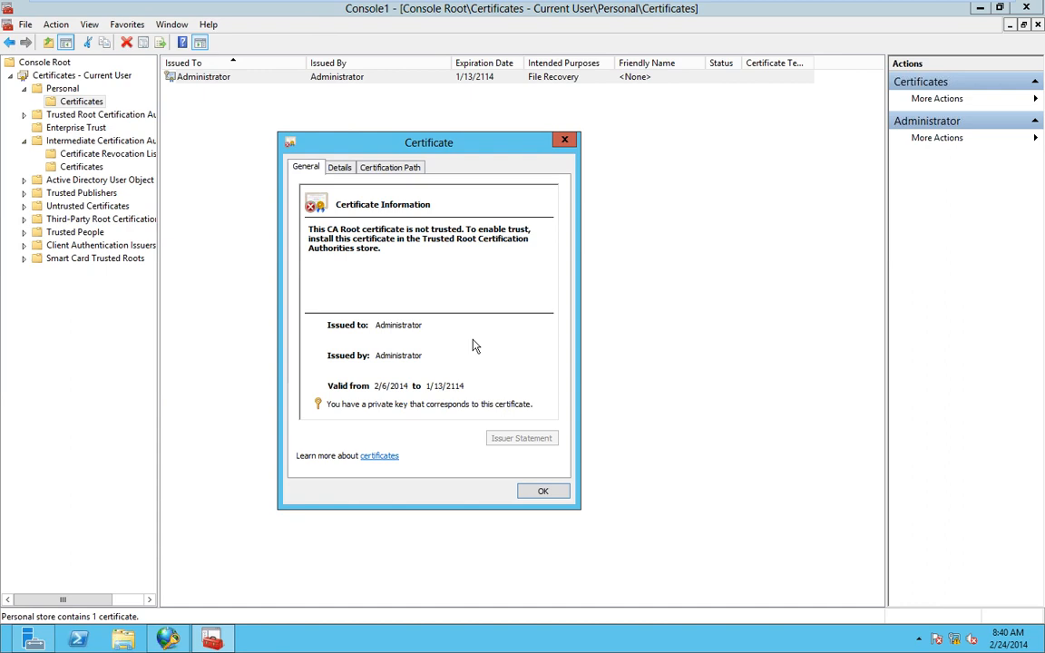
click(543, 490)
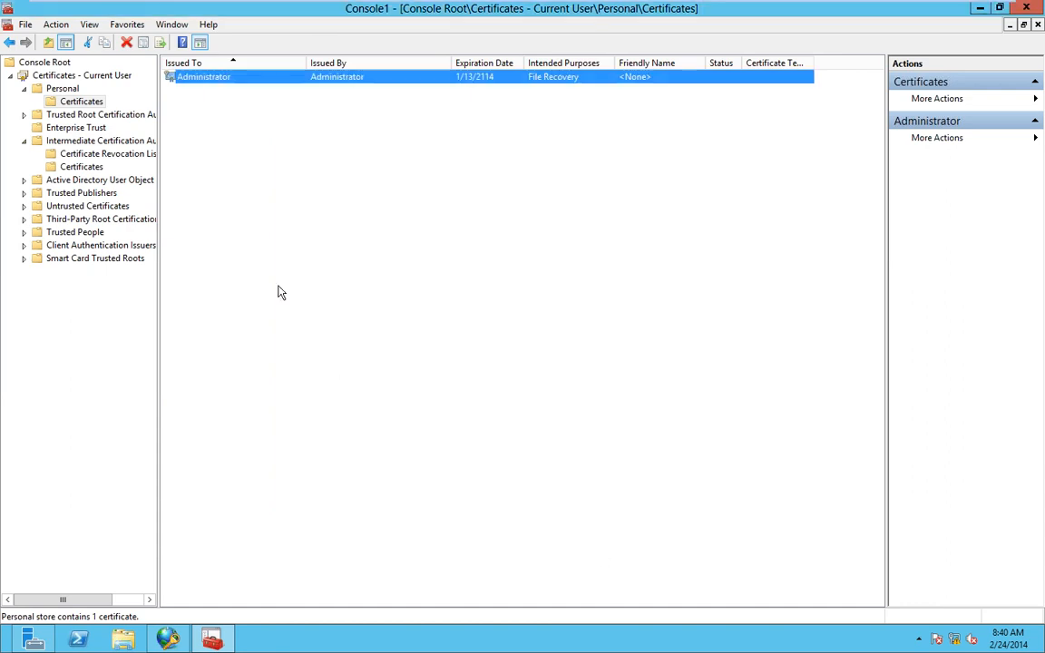
- Check the Client Authentication Issuers, Smart Card Trusted Roots and Trusted People stores, then minimize the console
click(82, 245)
click(82, 260)
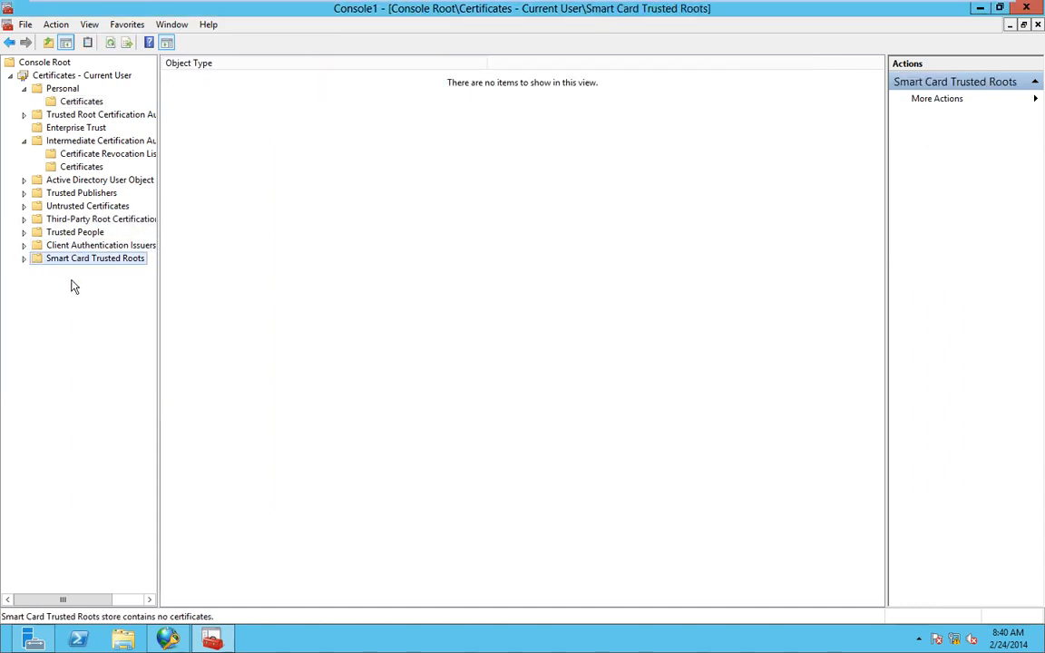
click(23, 259)
click(24, 246)
click(24, 233)
click(76, 245)
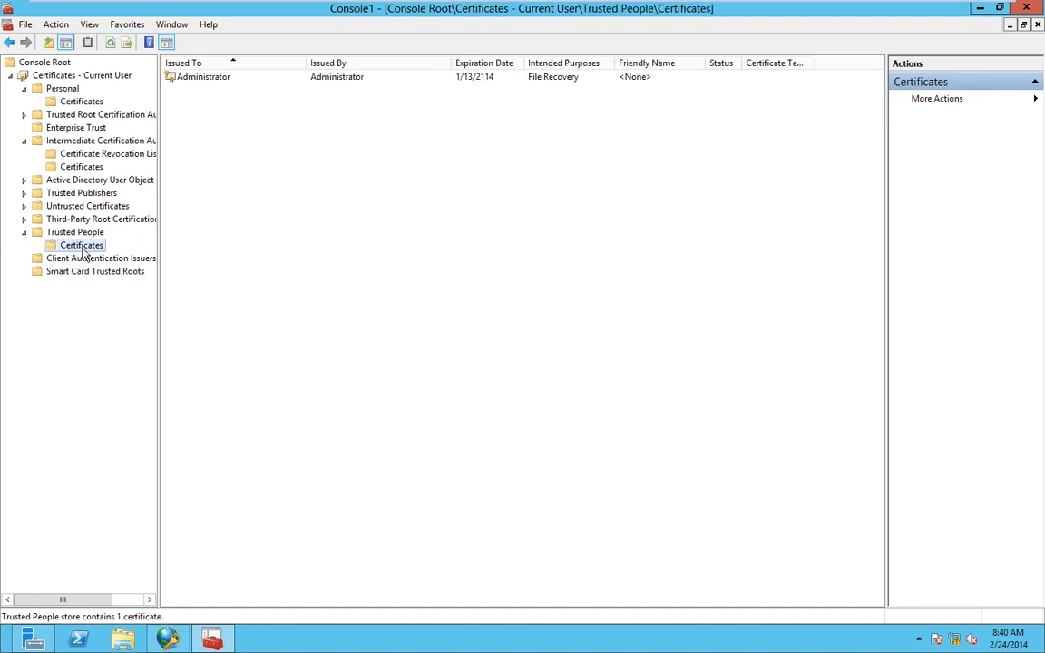
mouse_move(711, 8)
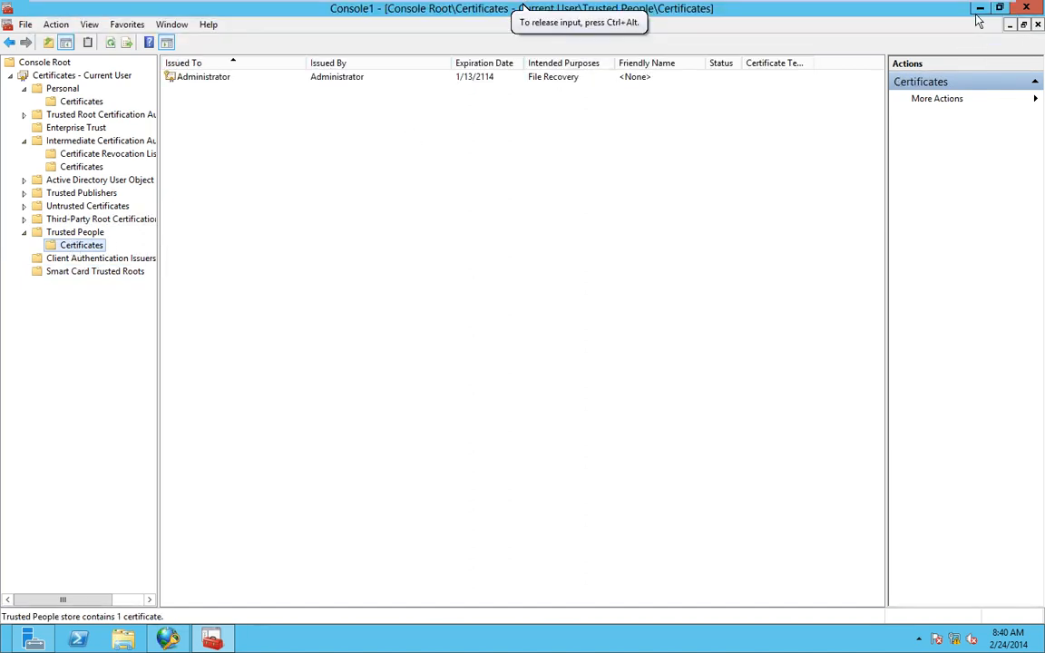
click(979, 11)
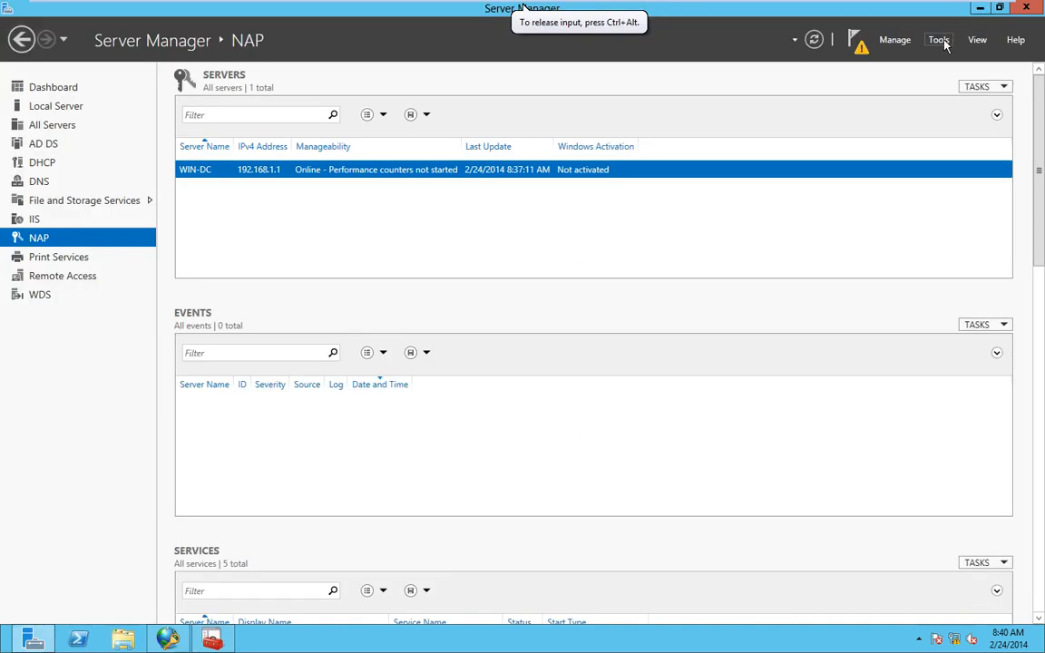
- Launch Routing and Remote Access from Server Manager's Tools and maximize it
click(939, 41)
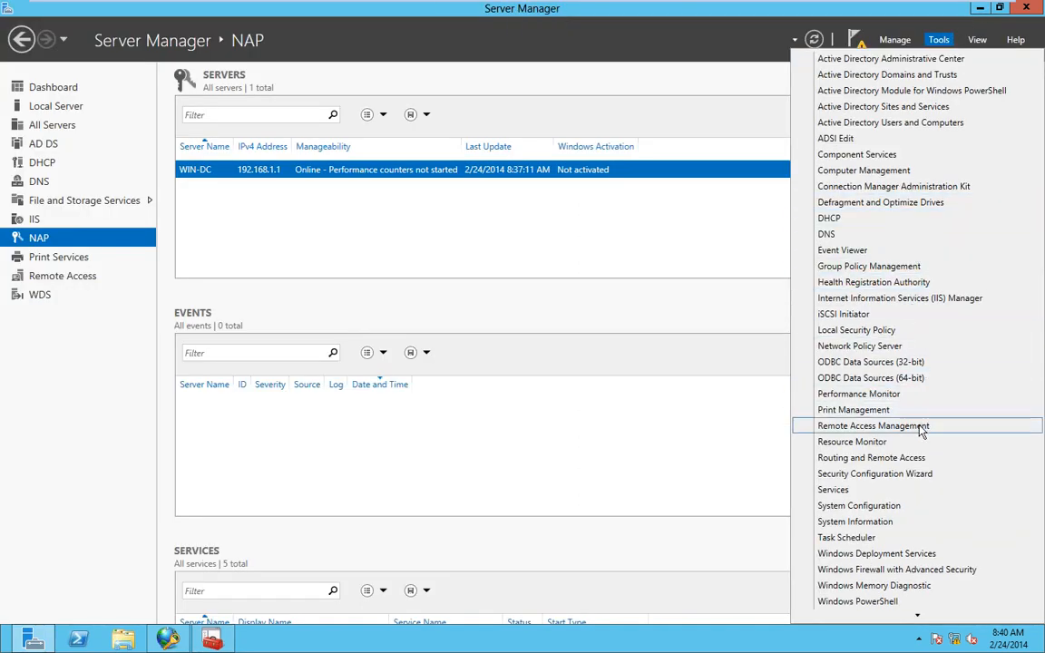
click(911, 462)
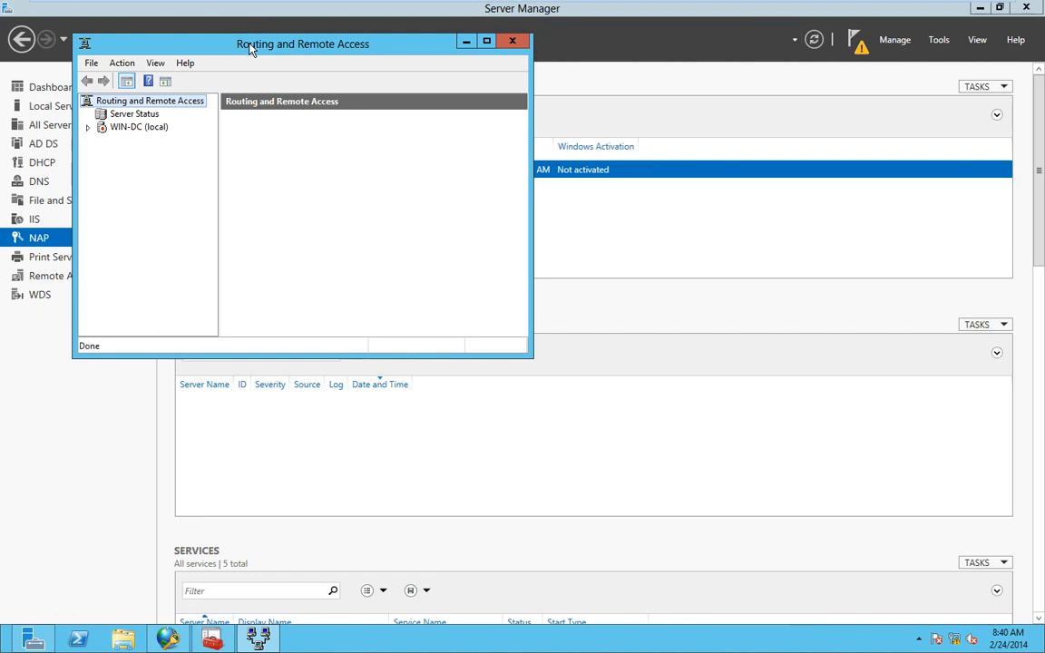
double_click(253, 43)
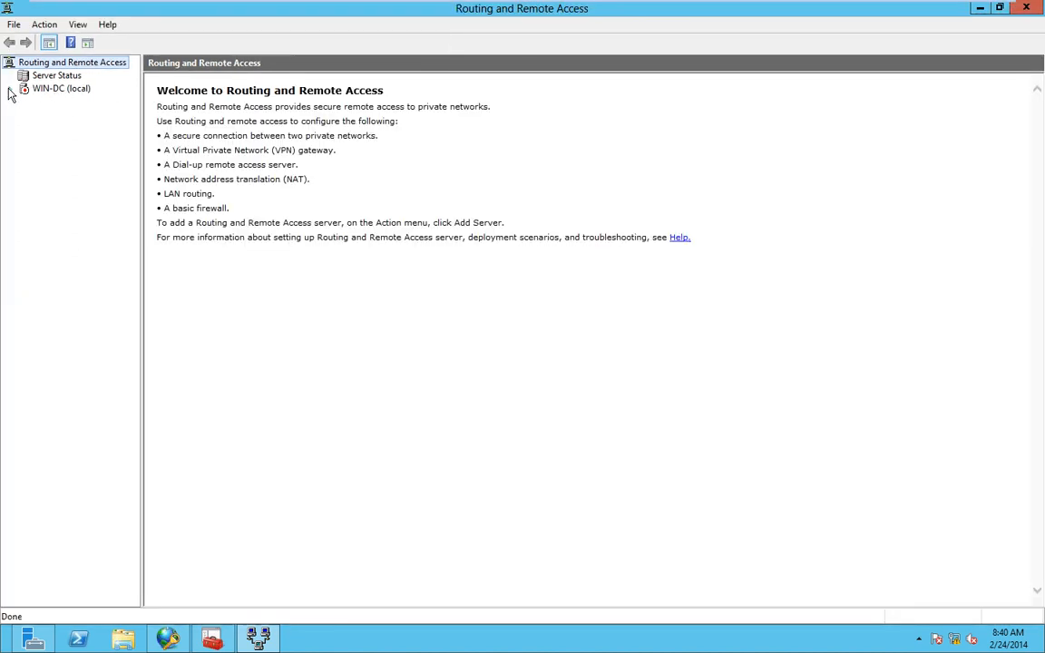
- Open WIN-DC (local) Properties, dismiss the not-set-up-for-routing warning, and reopen its actions
right_click(63, 91)
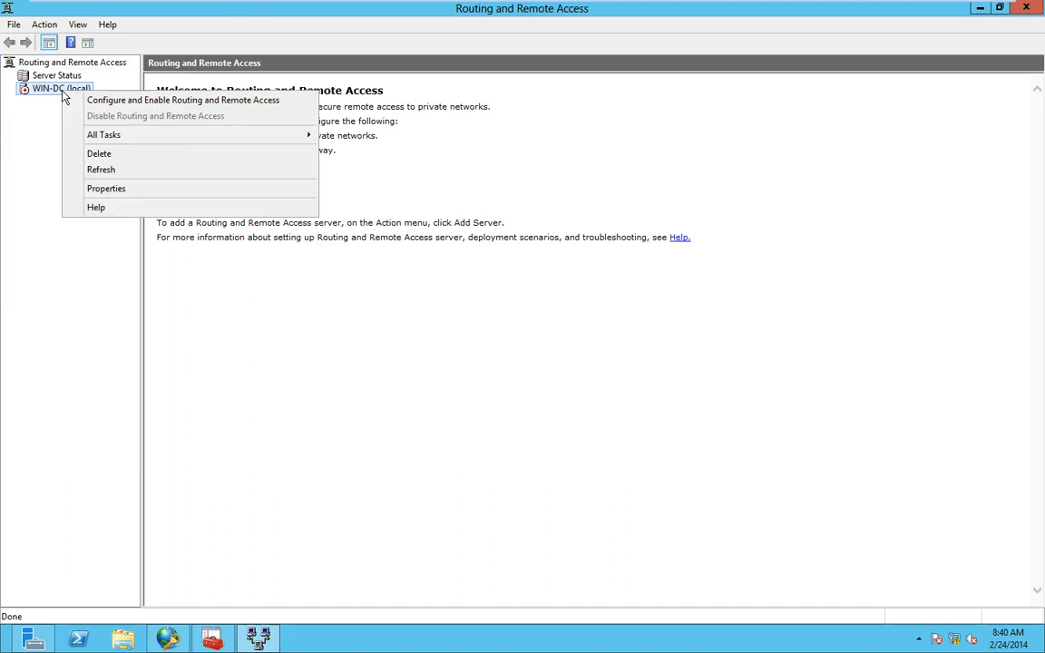
click(141, 191)
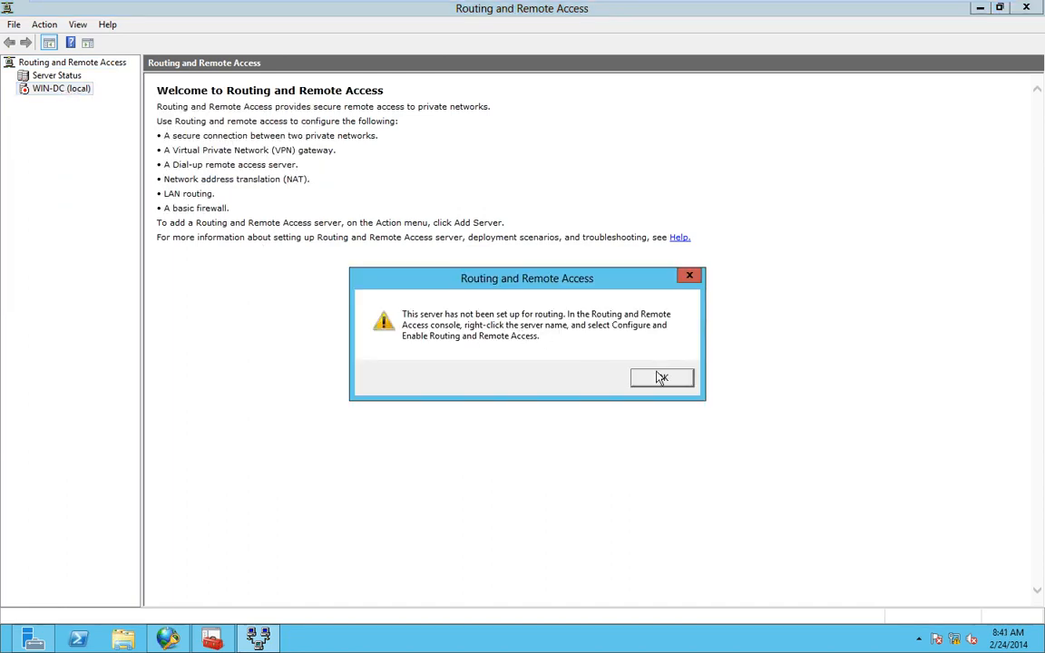
click(661, 377)
right_click(61, 91)
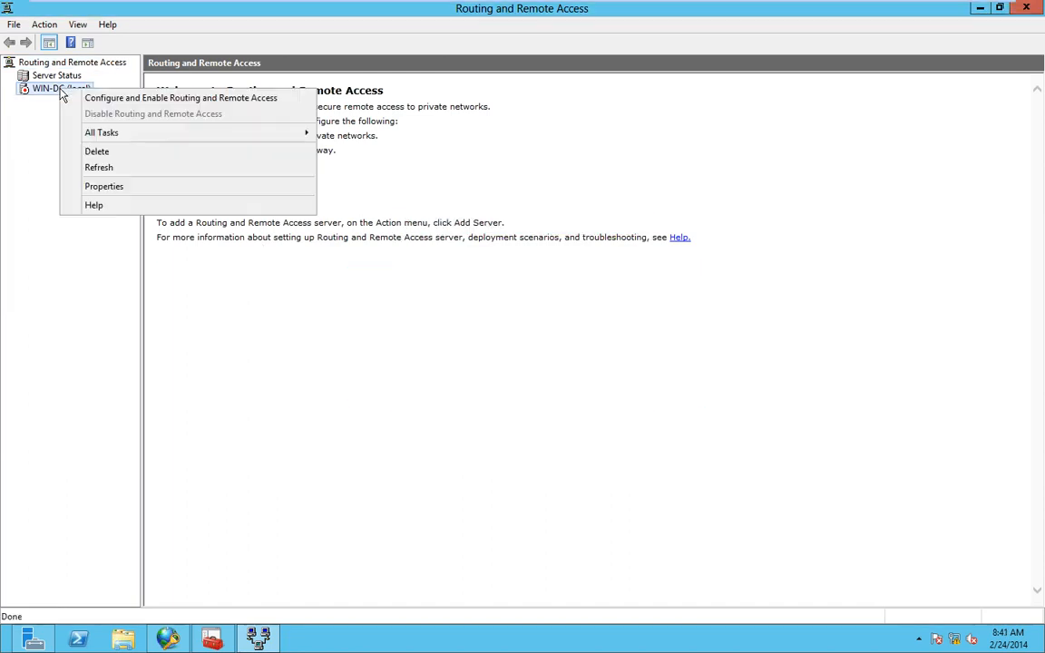
- Run the setup wizard with Custom configuration and only Dial-up access selected
click(80, 99)
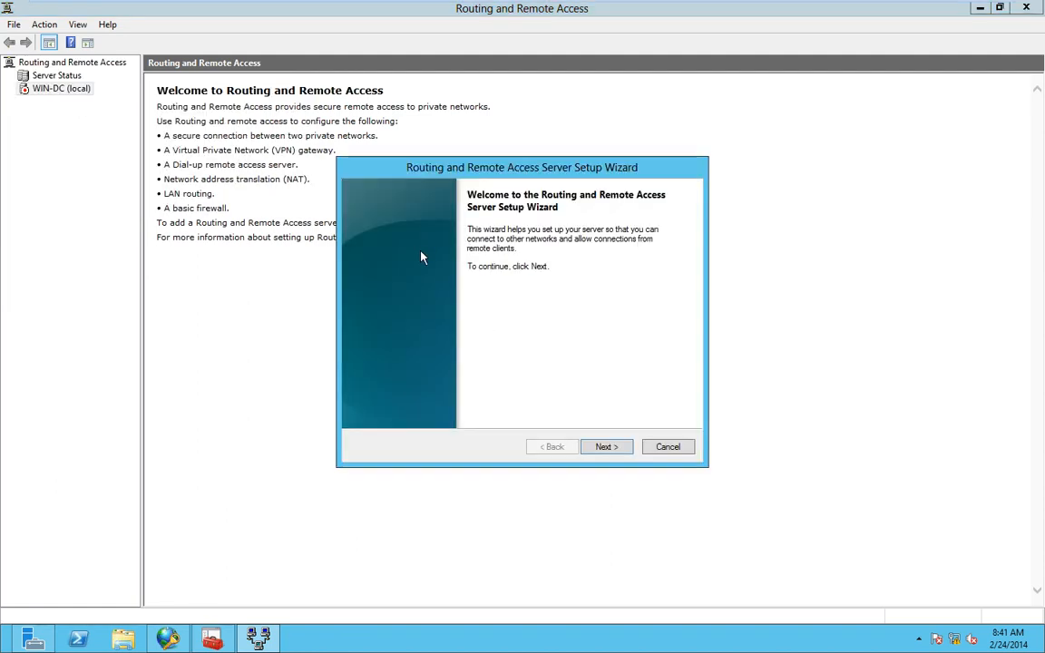
click(608, 449)
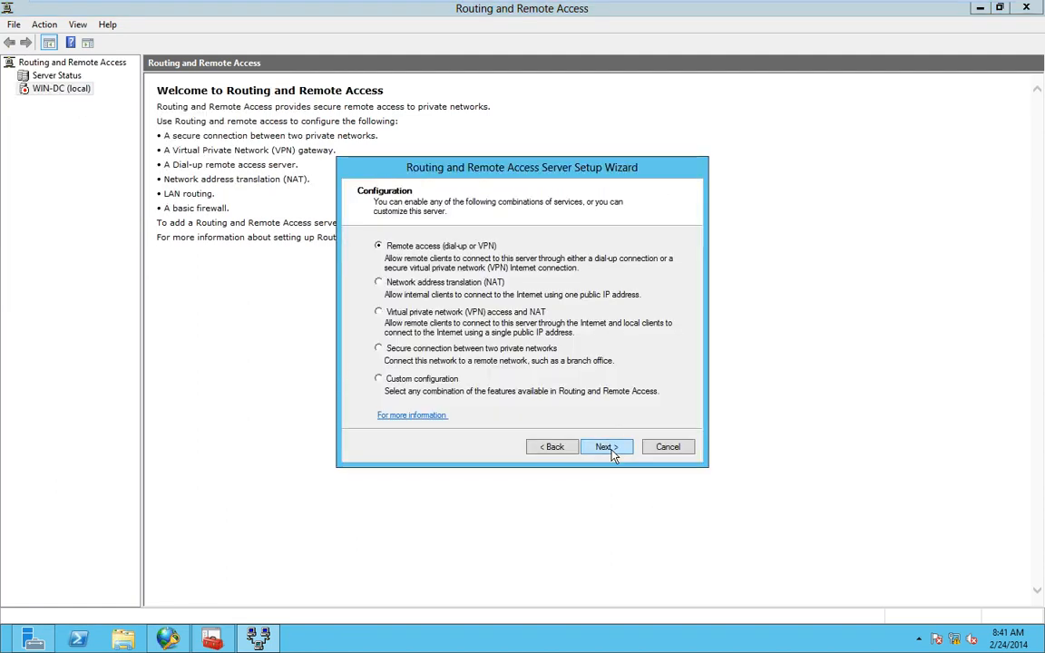
click(379, 379)
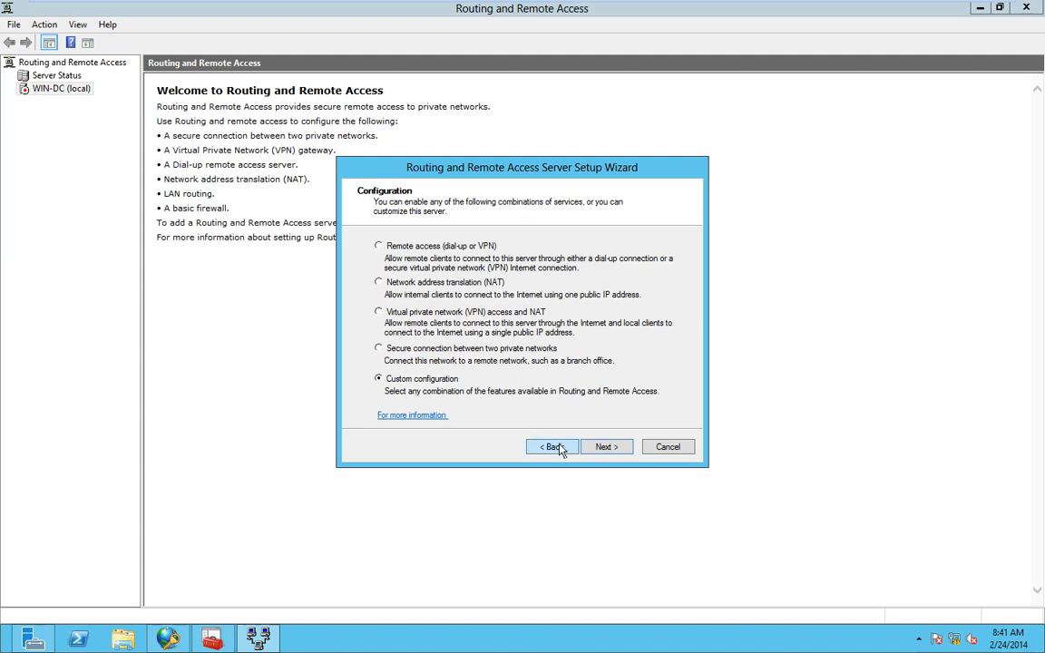
click(605, 447)
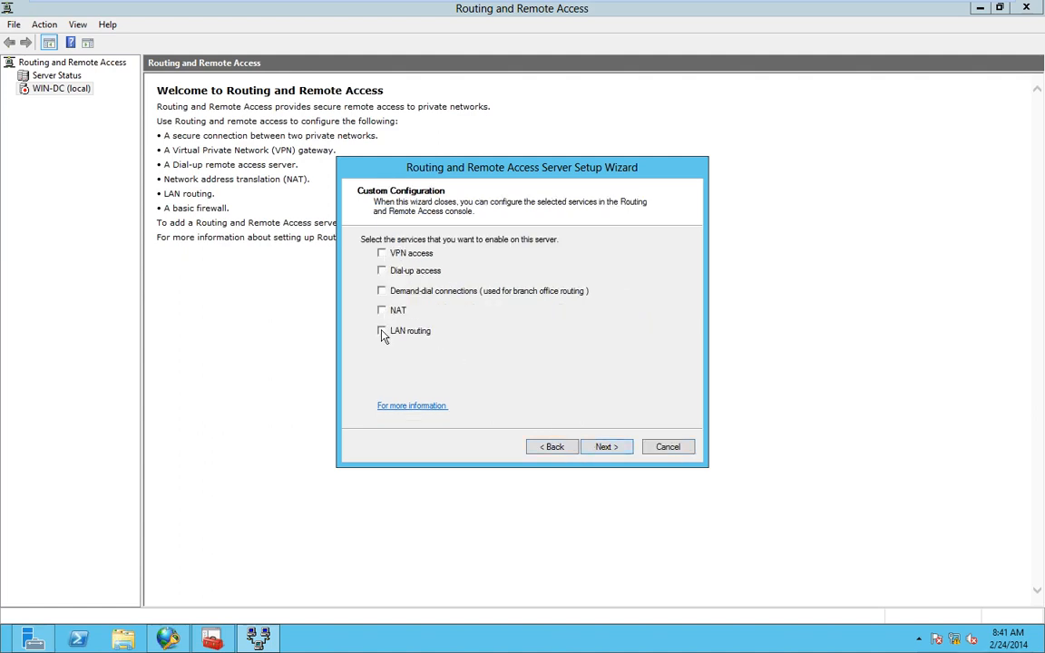
click(382, 270)
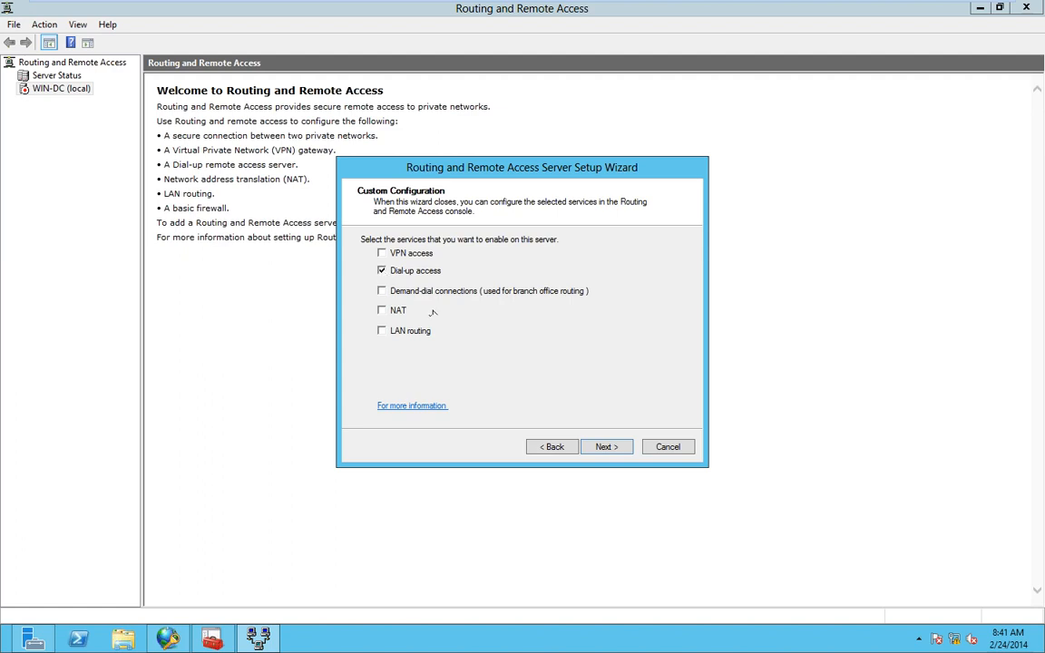
click(606, 448)
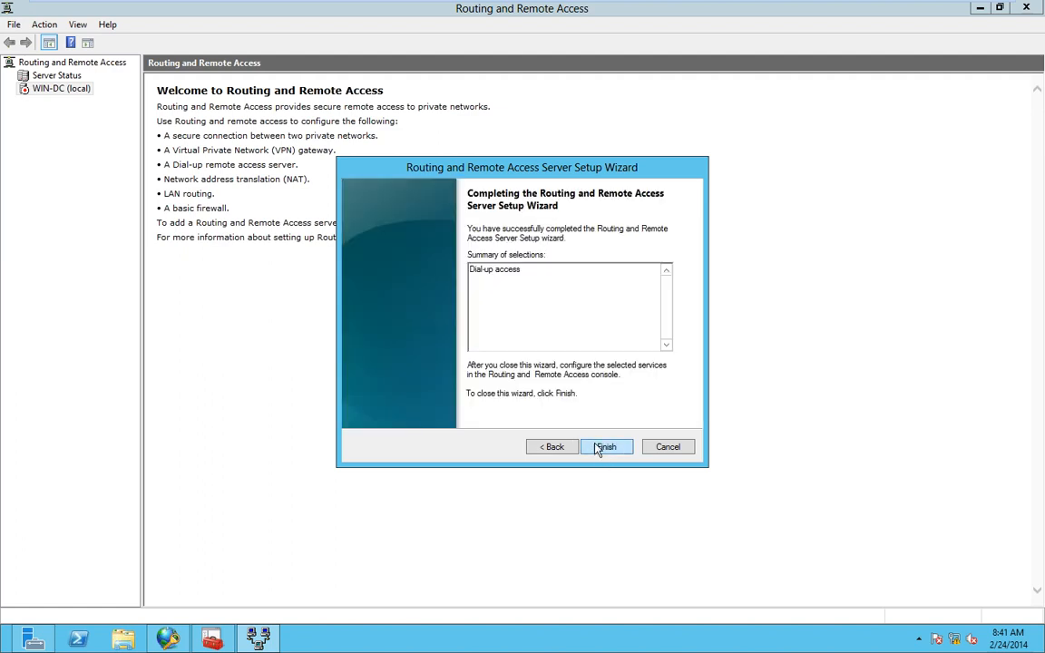
- Finish the wizard, acknowledge the connection request policy warning, and start the service
click(601, 449)
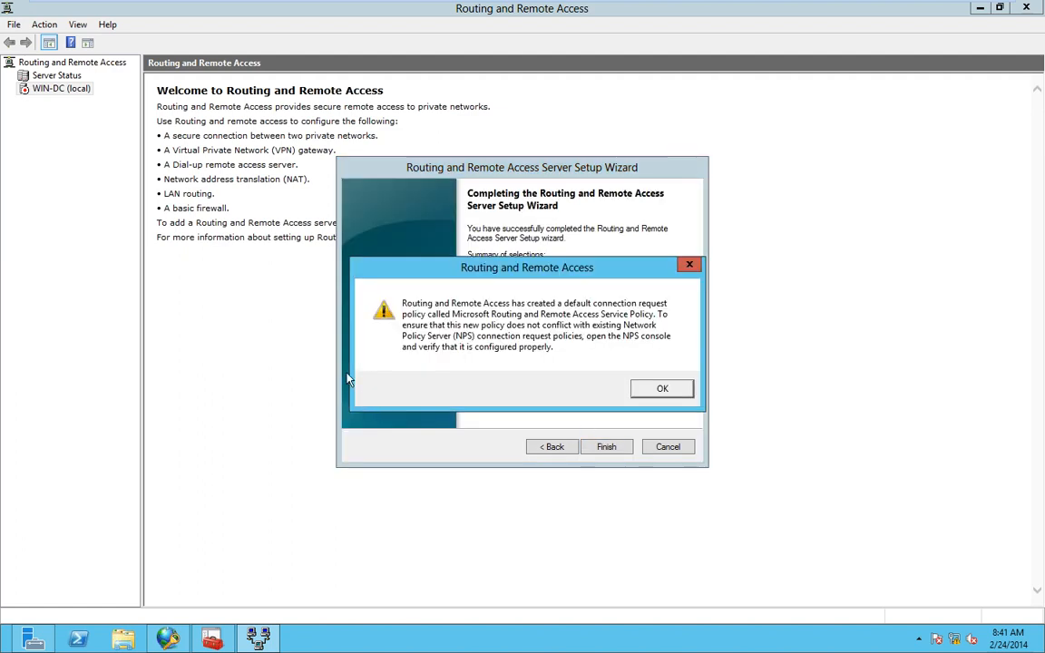
click(660, 390)
click(535, 354)
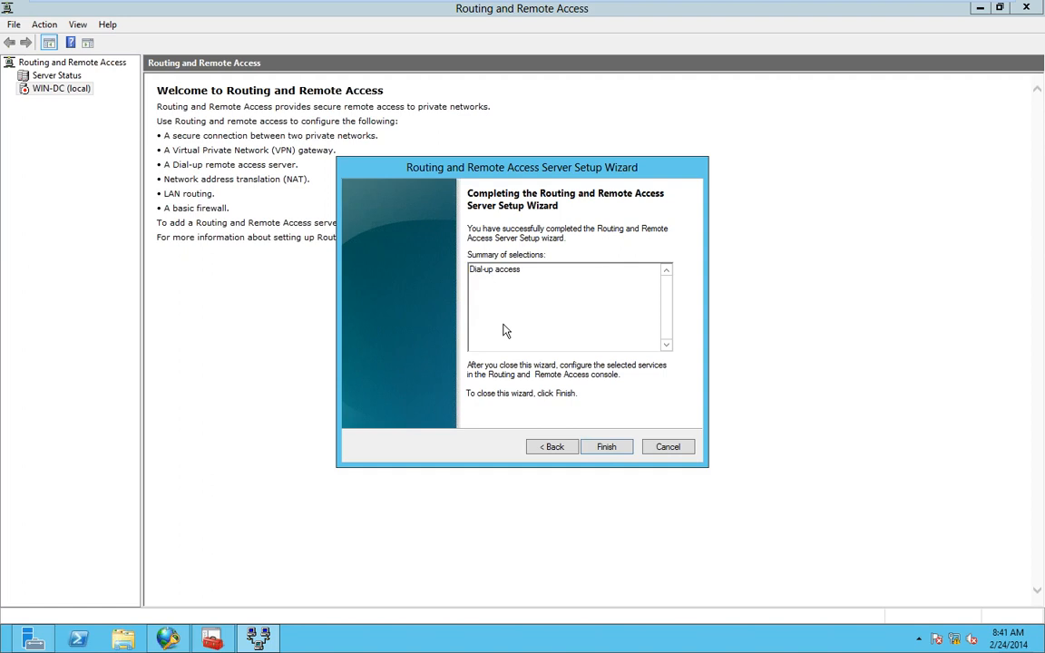
click(608, 449)
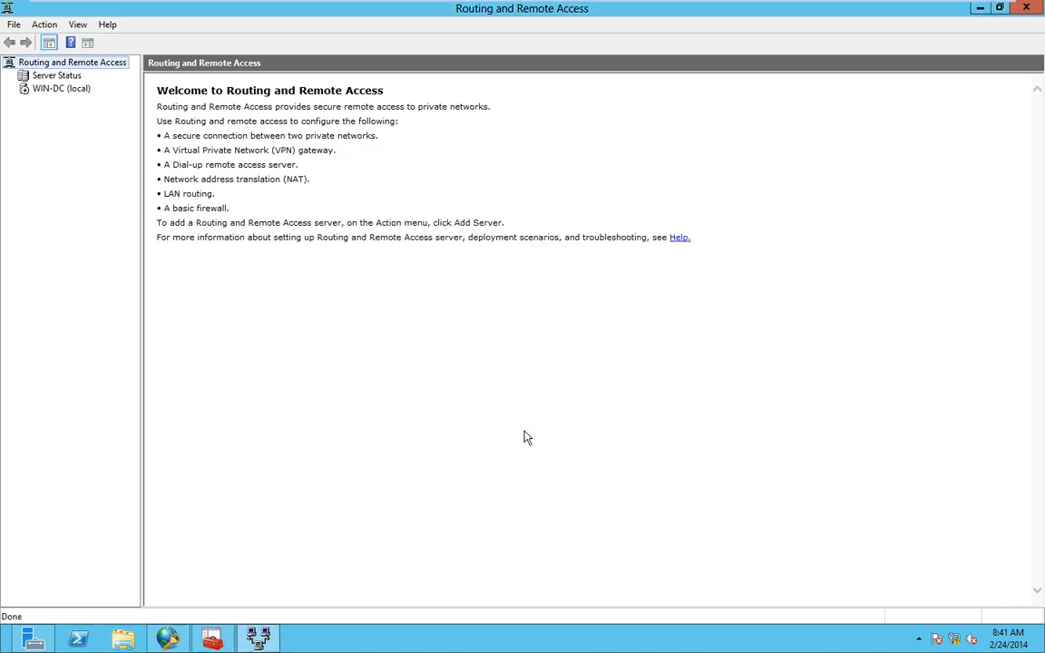
- Open the WIN-DC server's Security properties and its Authentication Methods list
click(70, 89)
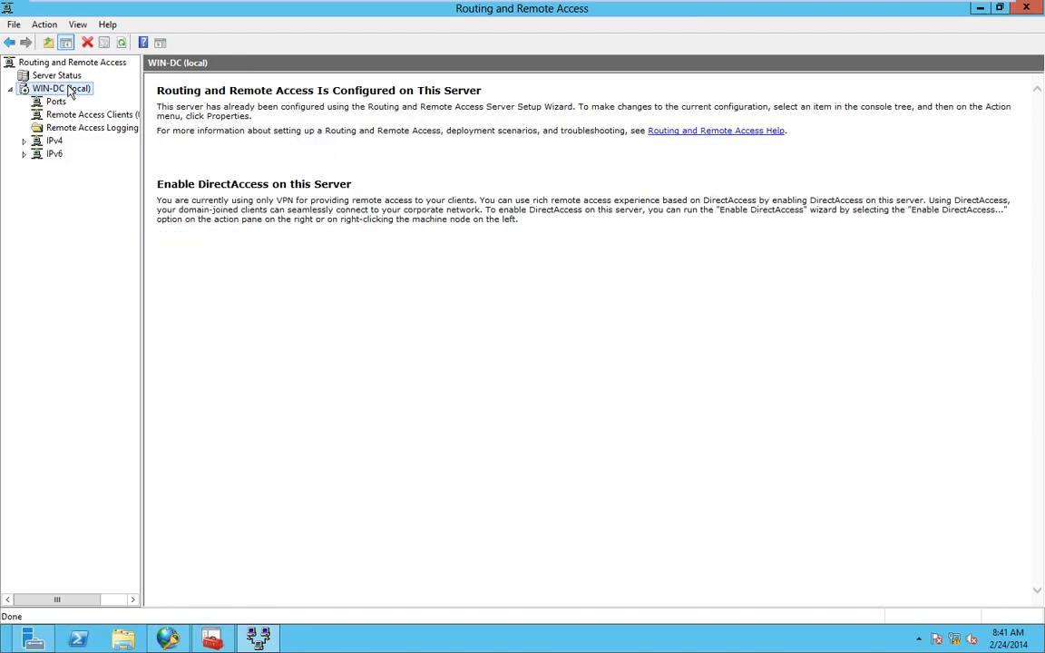
right_click(69, 91)
click(136, 223)
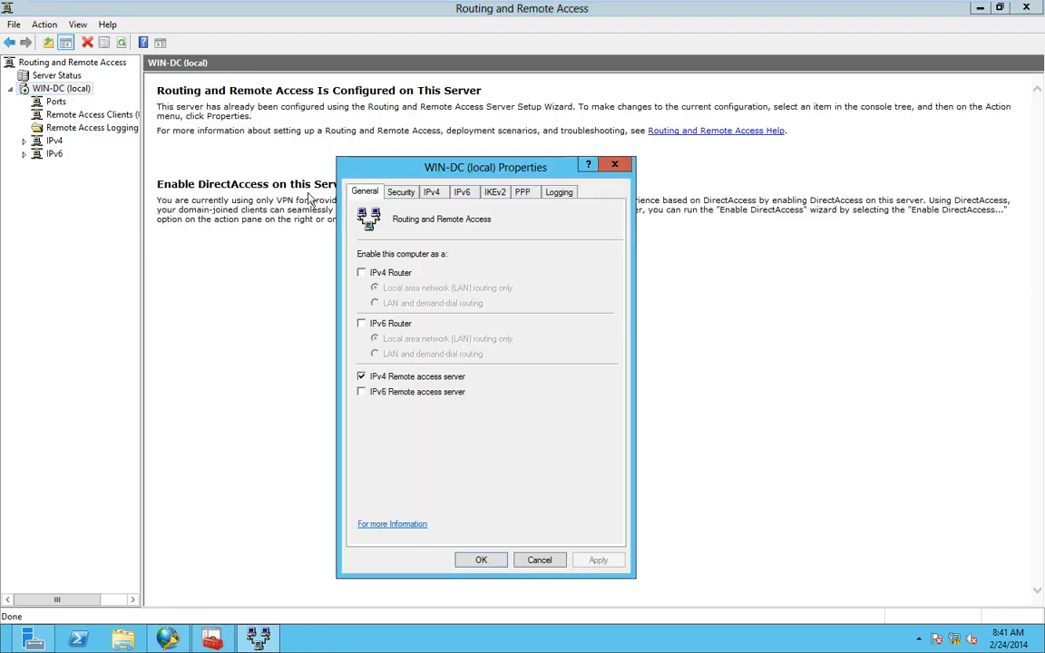
drag(393, 174, 307, 143)
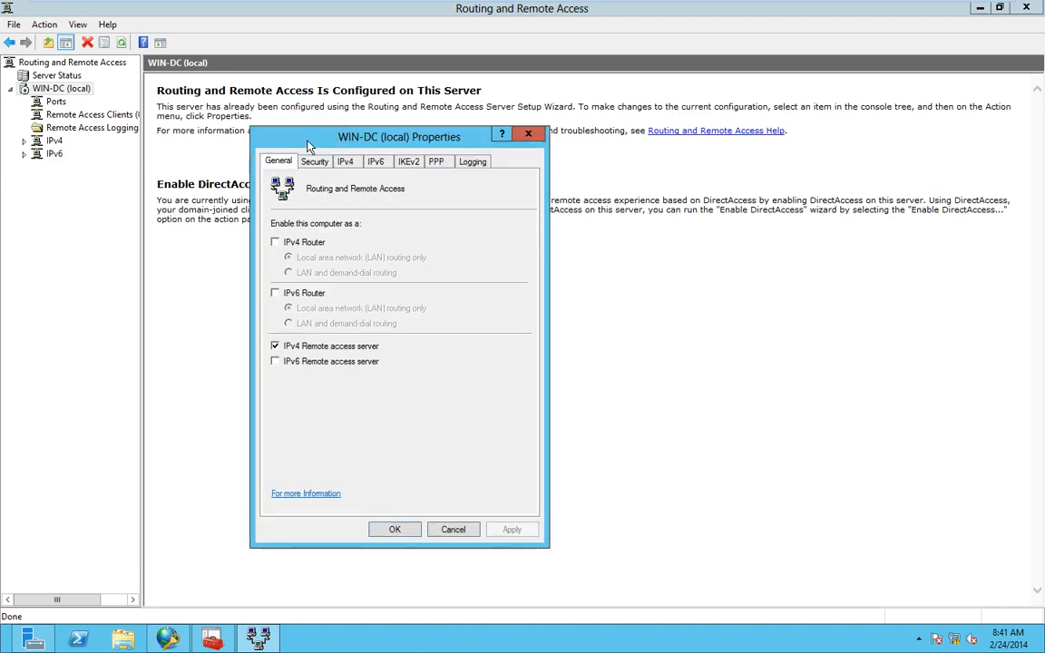
click(315, 162)
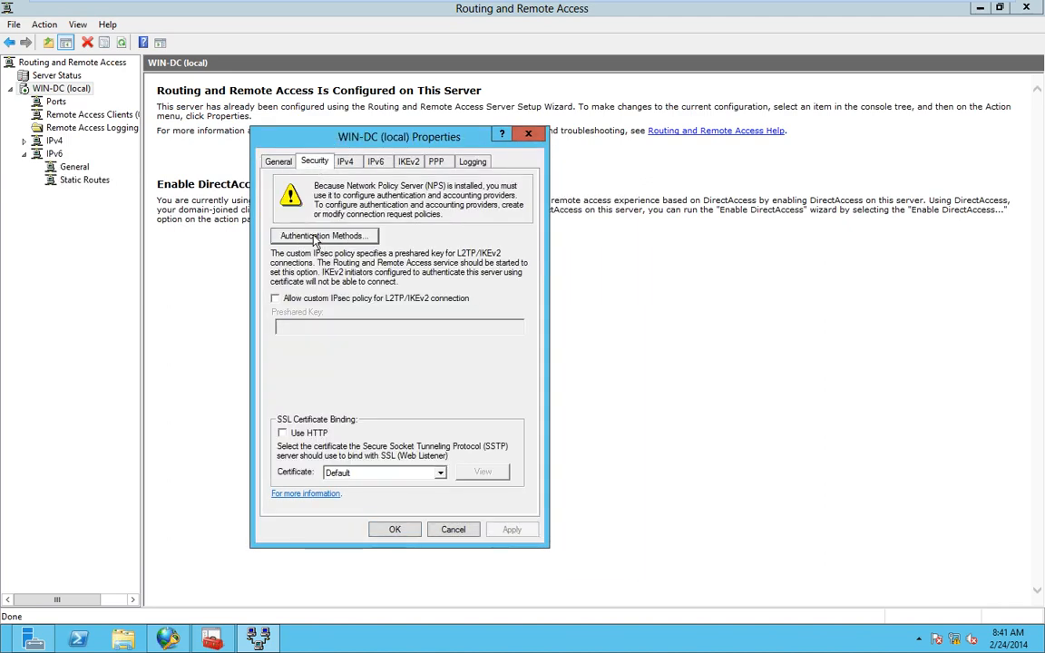
click(315, 237)
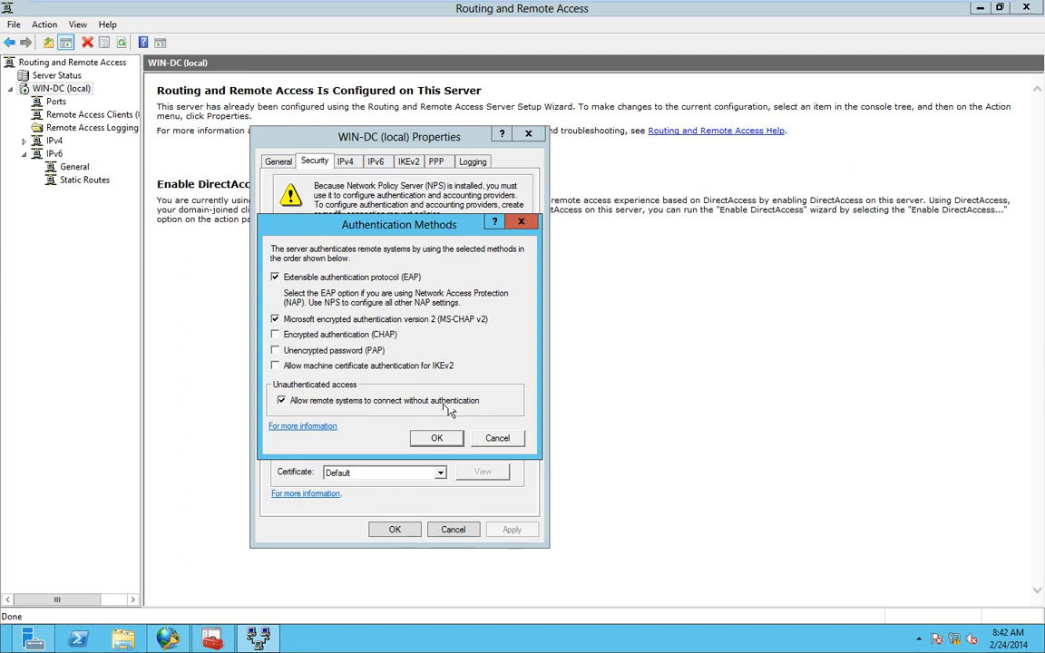
- Disallow unauthenticated access, turn off EAP and MS-CHAP v2, enable PAP, then cancel the properties
click(424, 404)
click(274, 276)
click(275, 320)
click(275, 350)
click(273, 349)
click(275, 350)
click(440, 437)
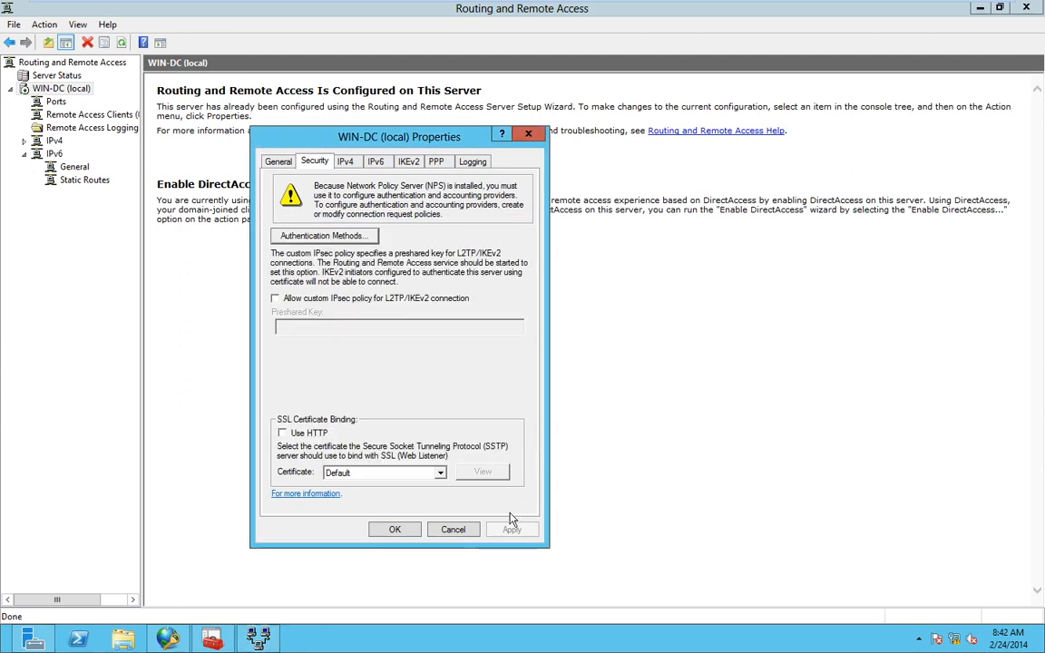
click(452, 530)
- Minimize VMware and present the 'What Is a PKI?' slide full screen
mouse_move(742, 4)
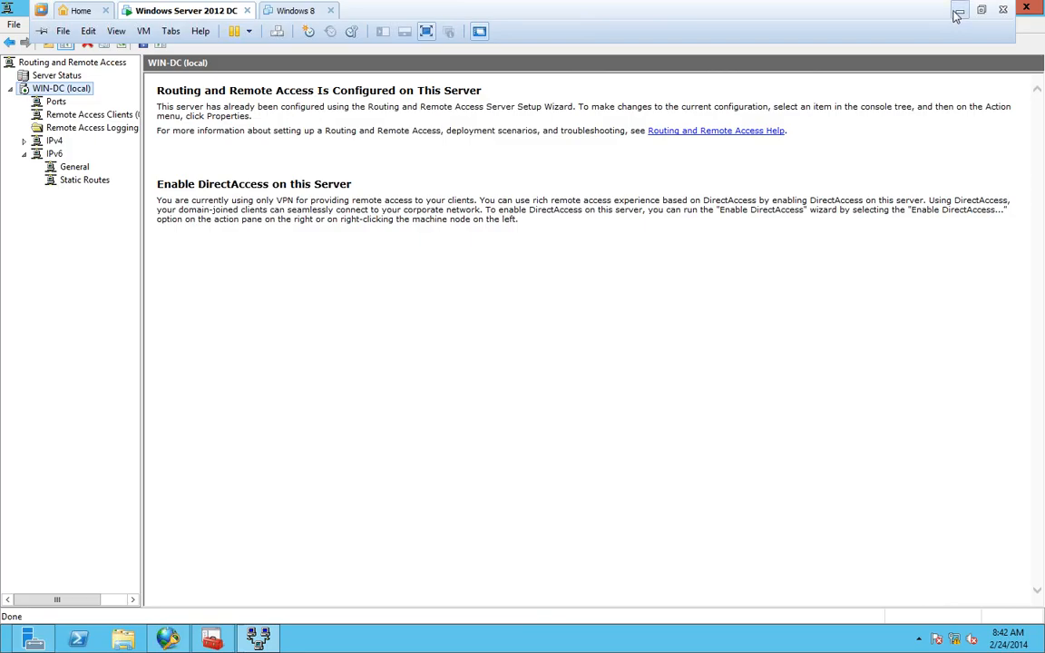
click(959, 11)
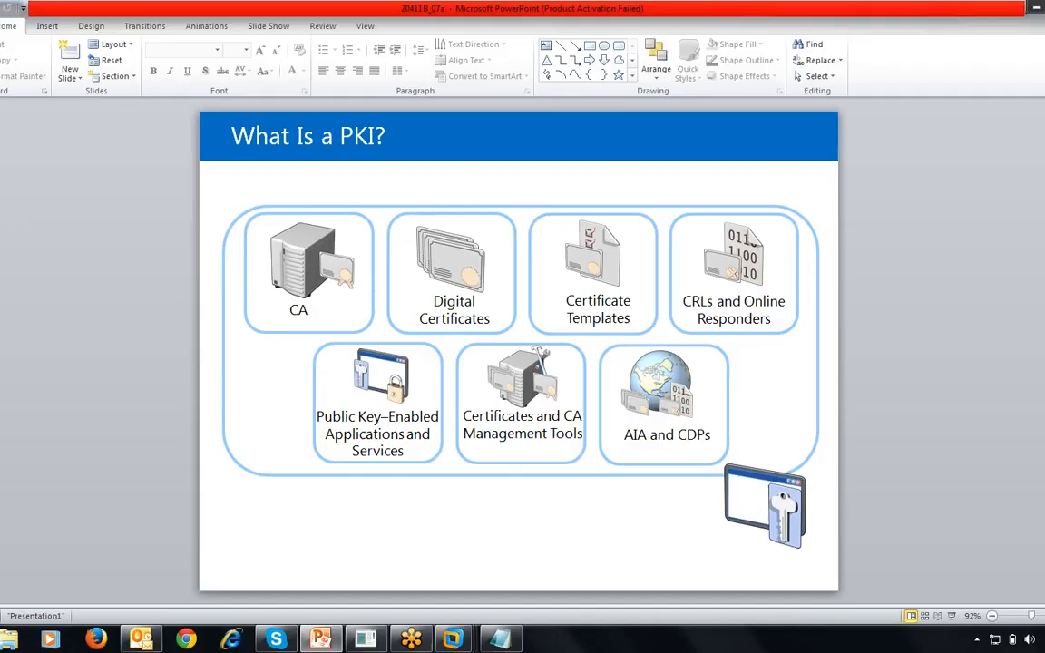
click(951, 616)
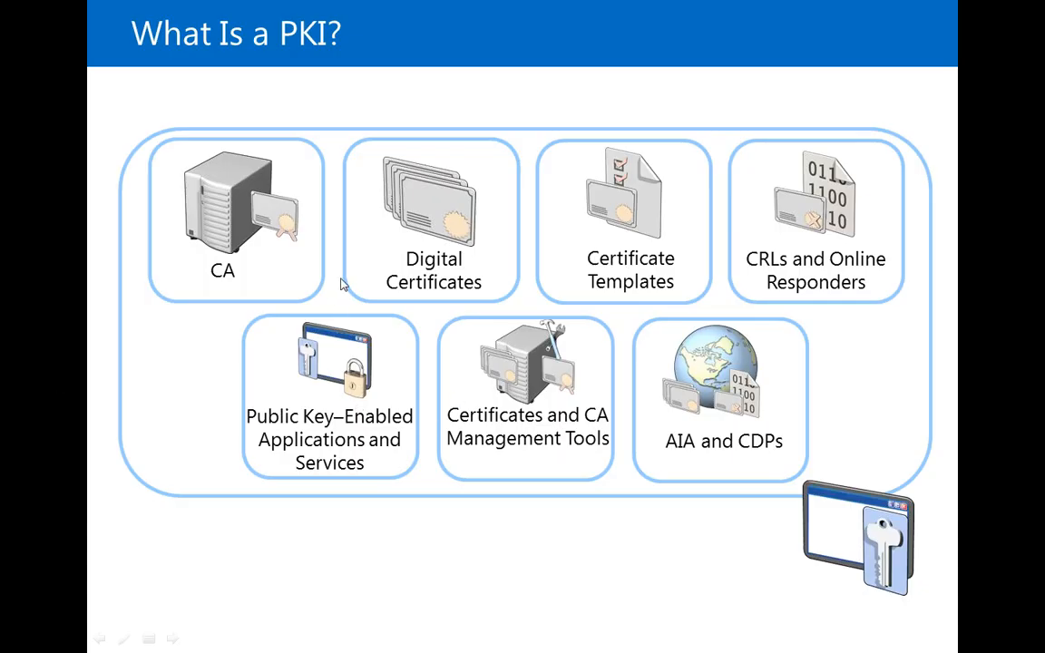
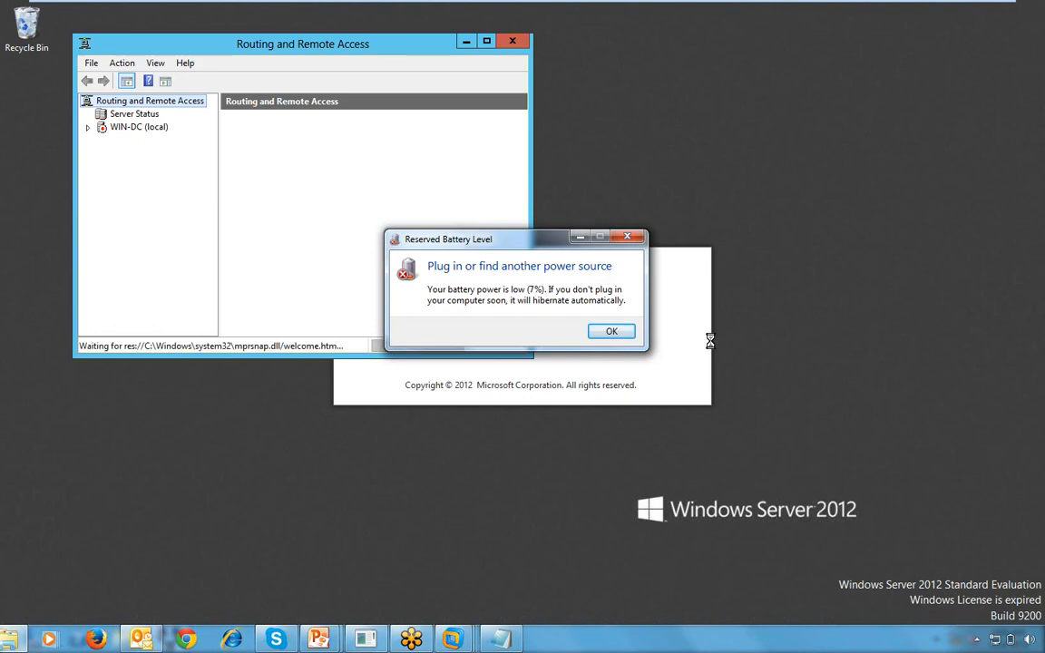
- Run the Configure and Enable wizard on WIN-DC as a custom configuration with only VPN access
click(624, 560)
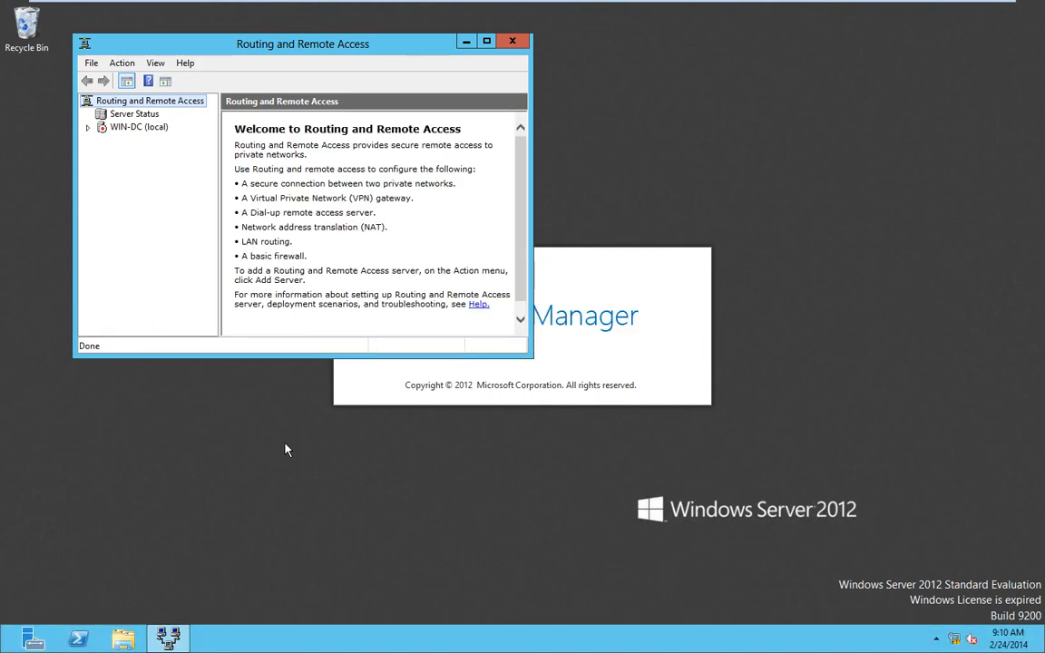
double_click(198, 47)
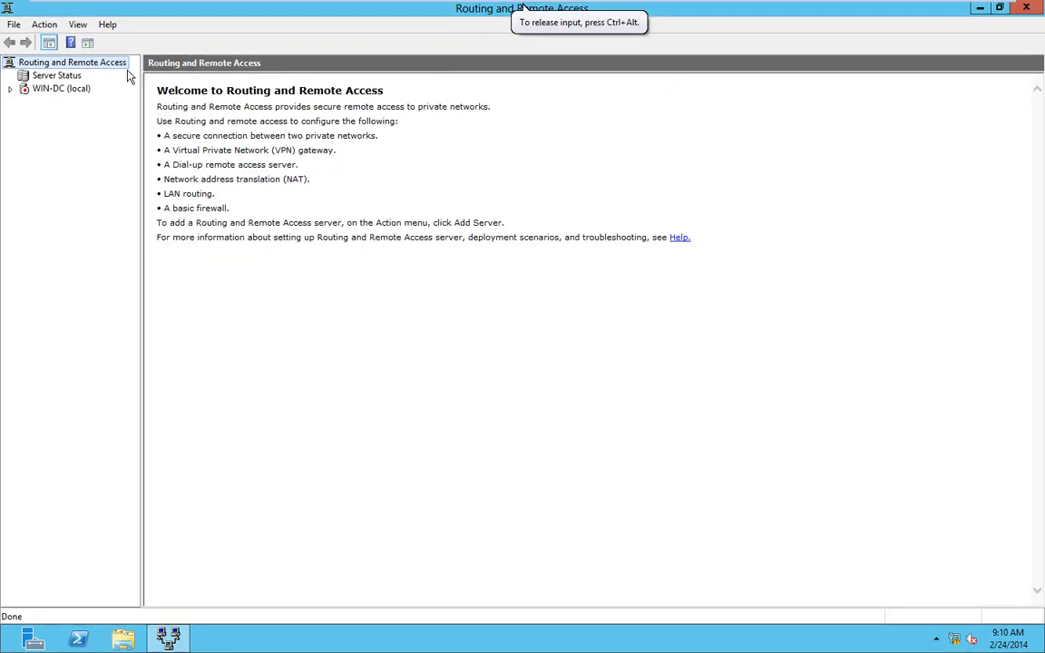
right_click(80, 89)
click(102, 167)
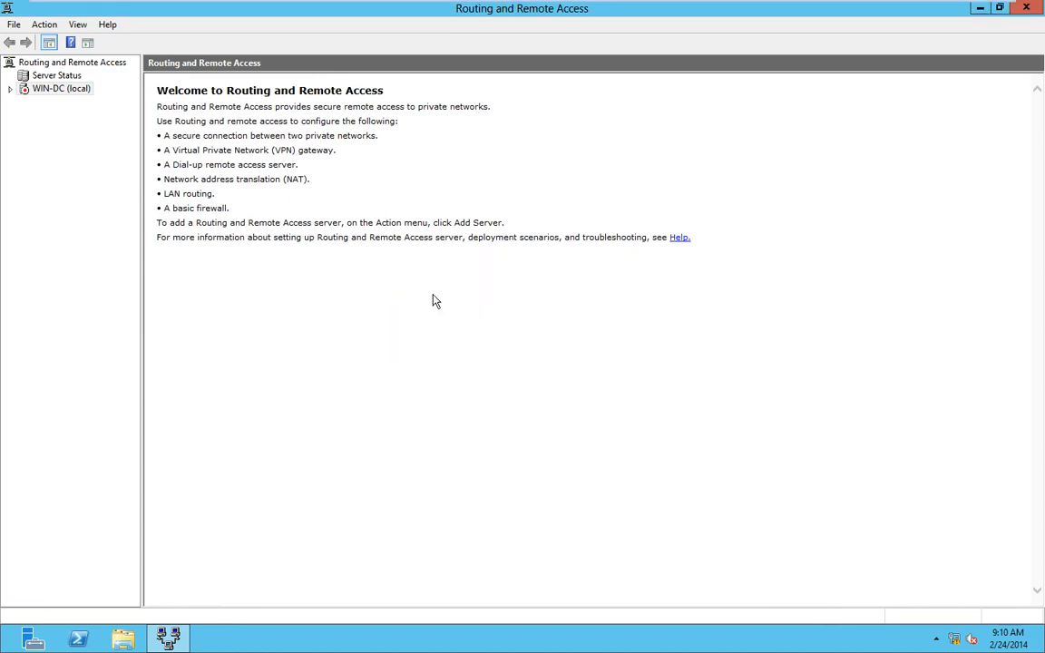
click(606, 447)
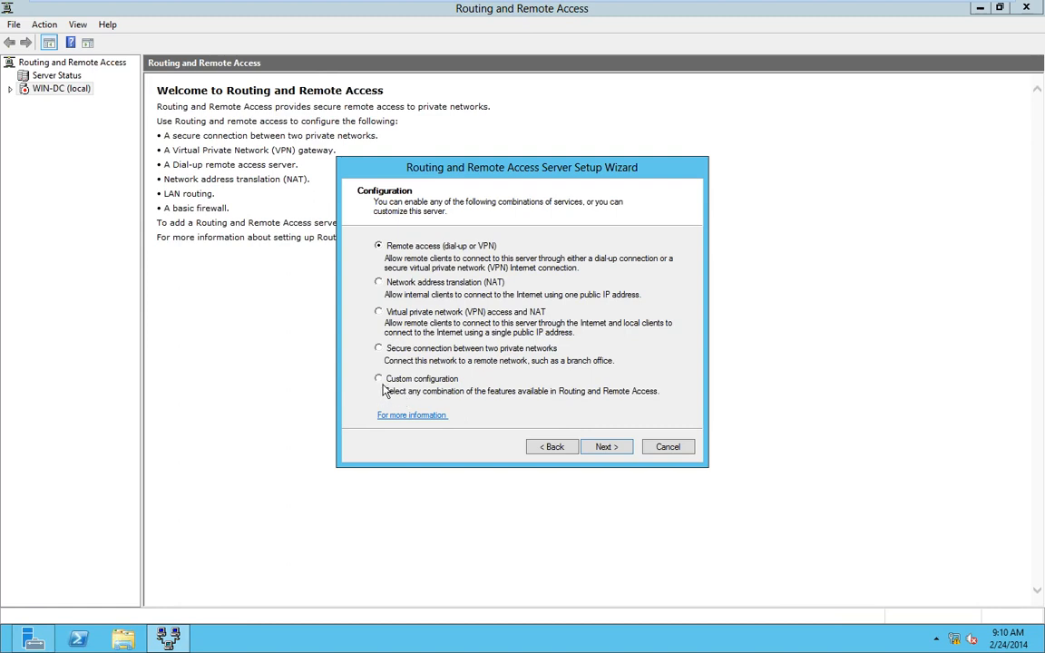
click(596, 448)
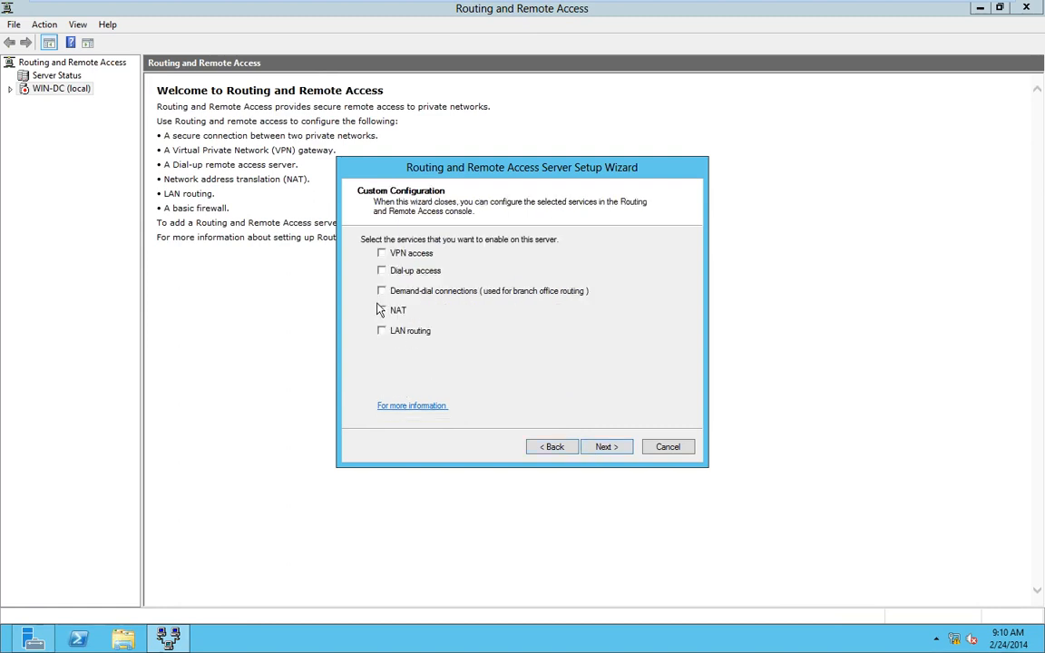
click(382, 254)
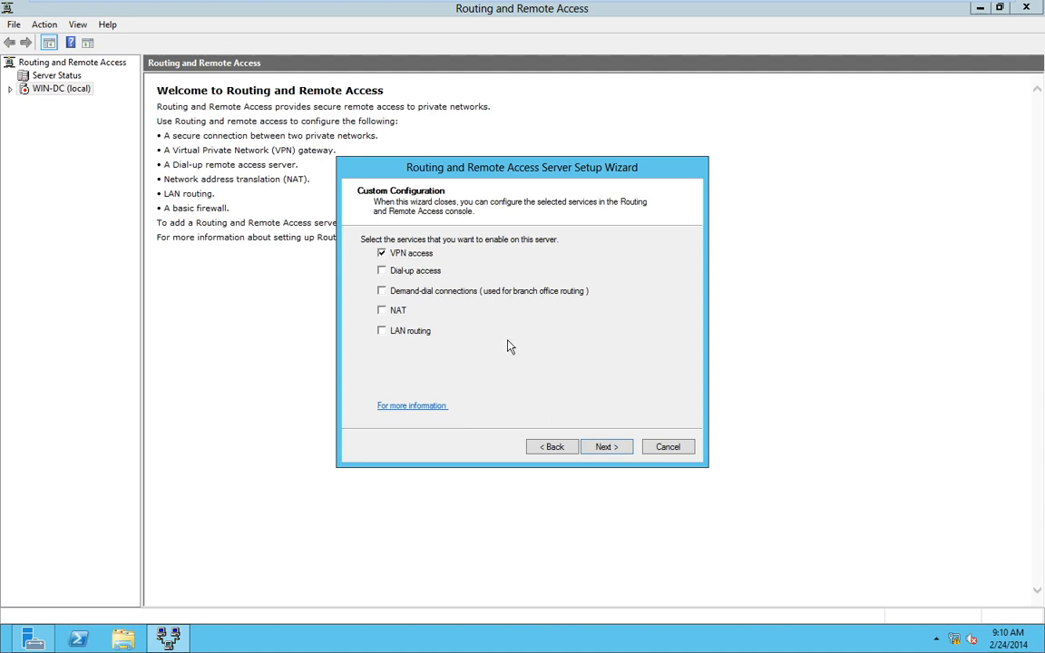
click(595, 447)
click(604, 447)
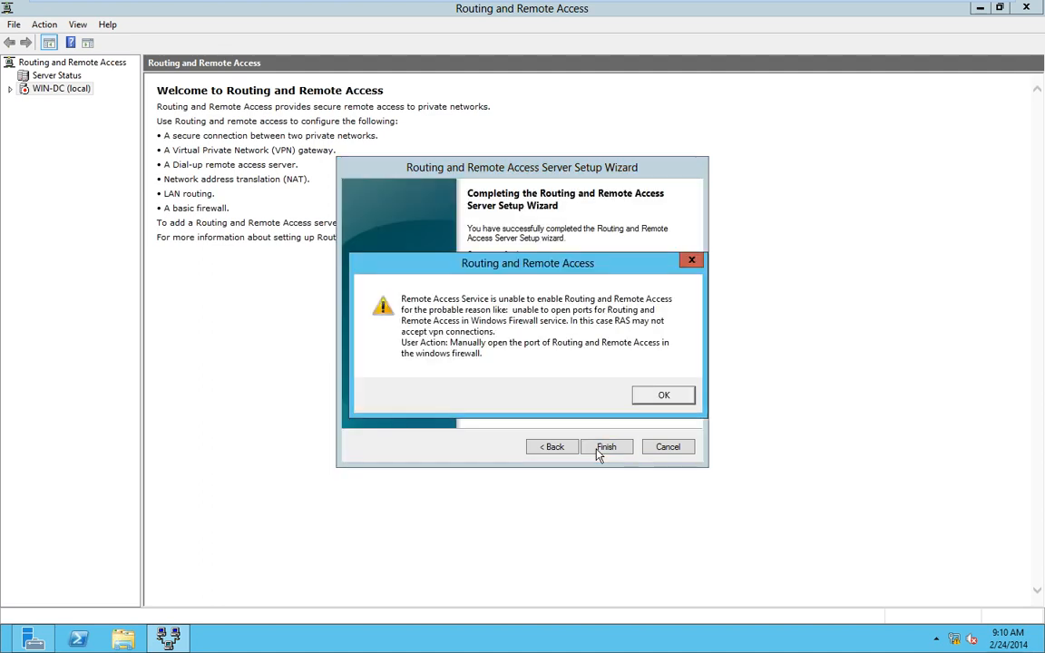
- Acknowledge the firewall and connection-request-policy notices and start the Routing and Remote Access service
click(662, 397)
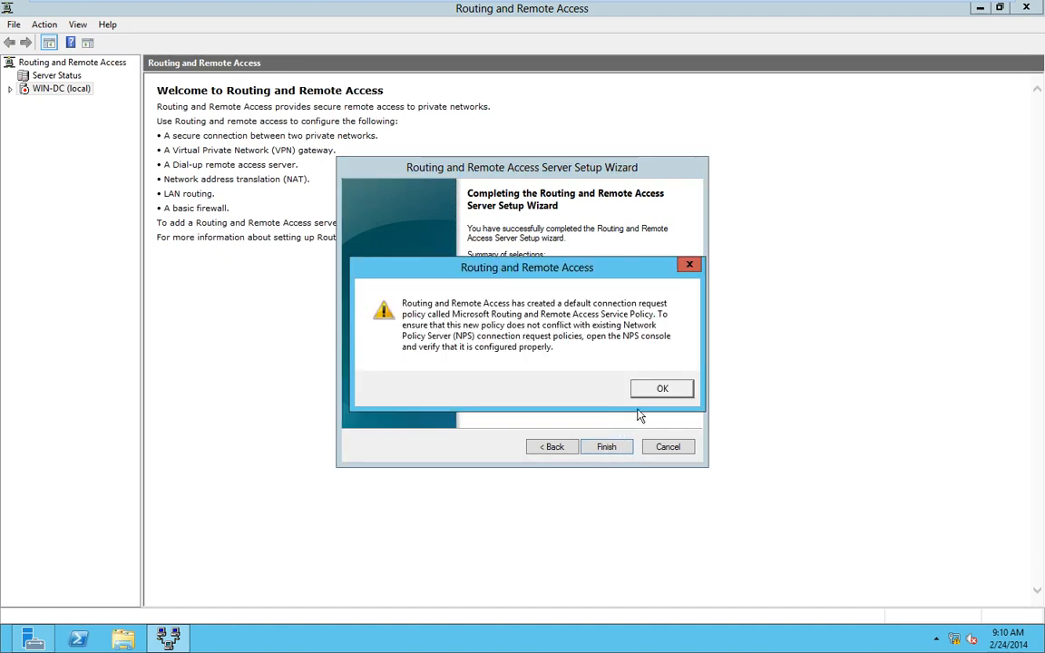
click(662, 390)
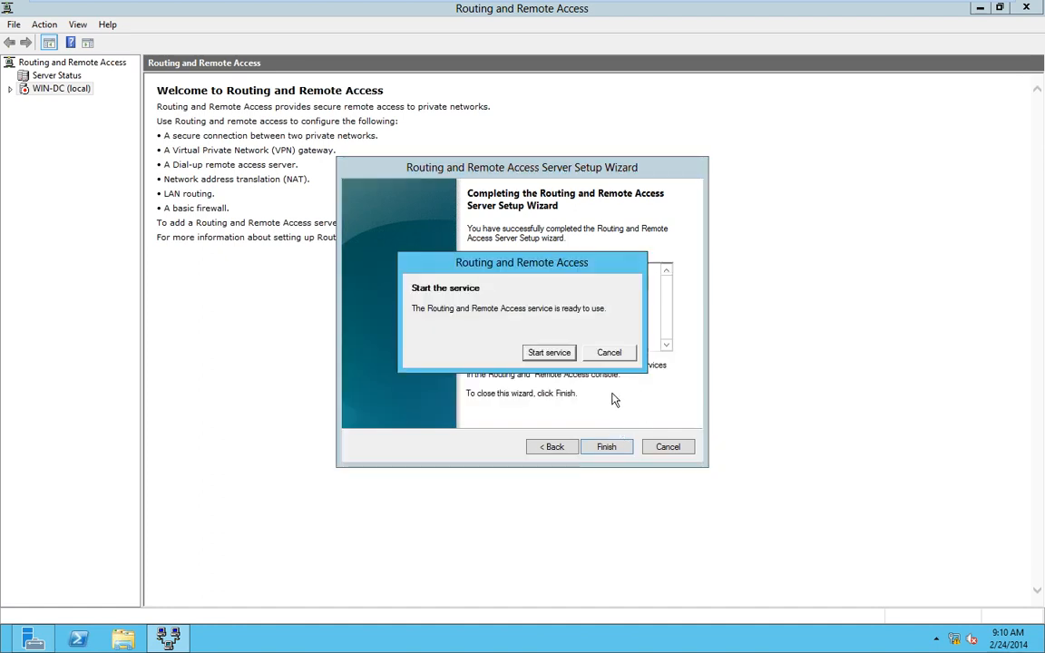
click(539, 352)
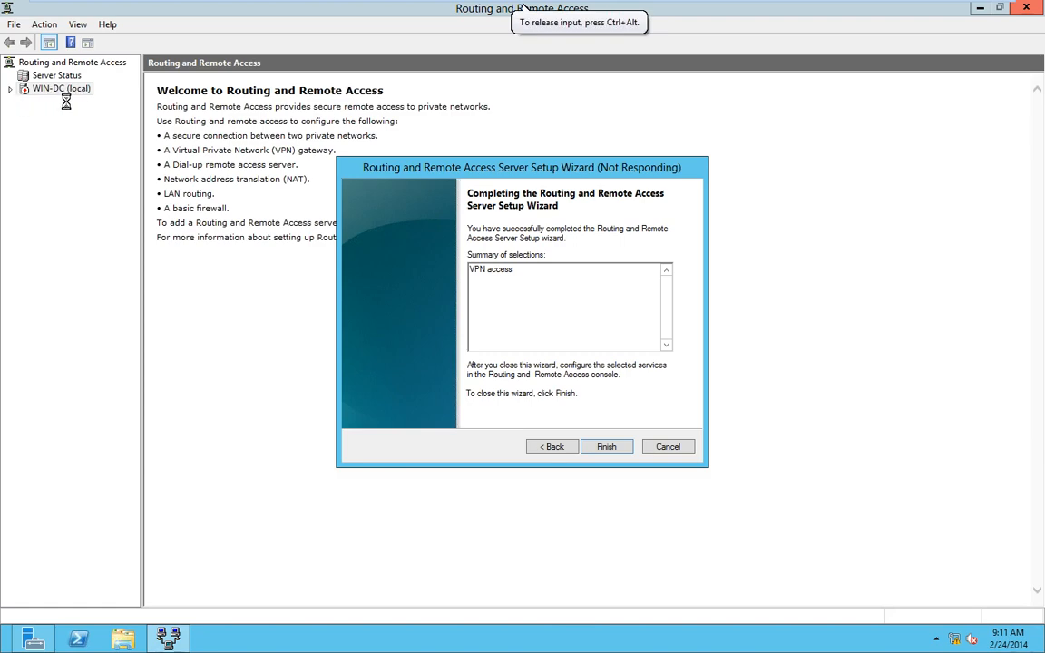
key(super)
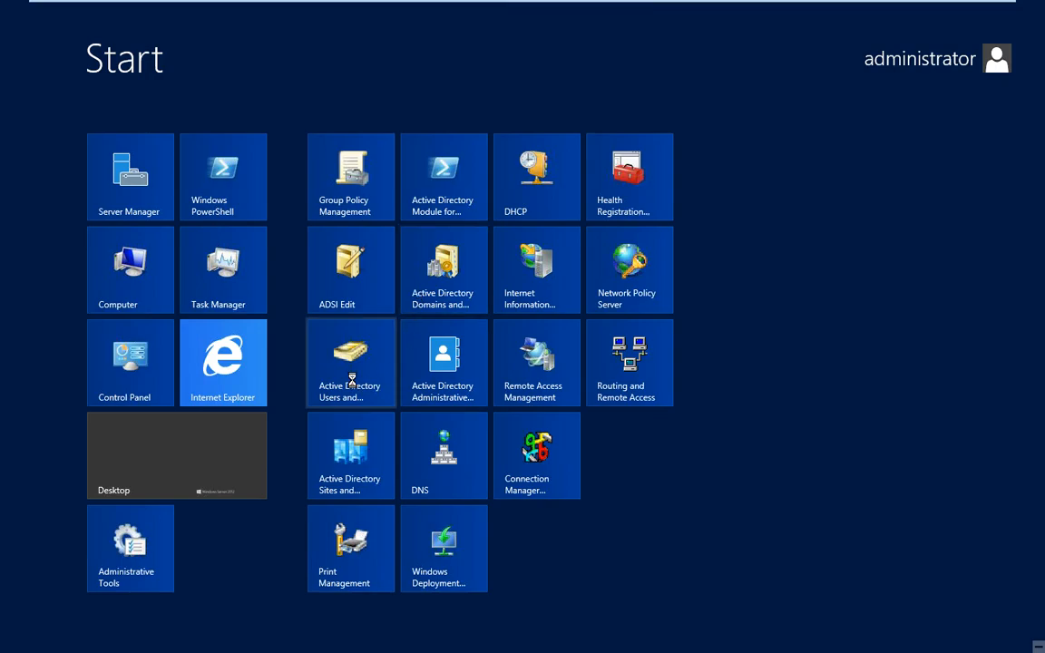
- Set the user account's Dial-in network access permission to Allow access and save its properties
key(super)
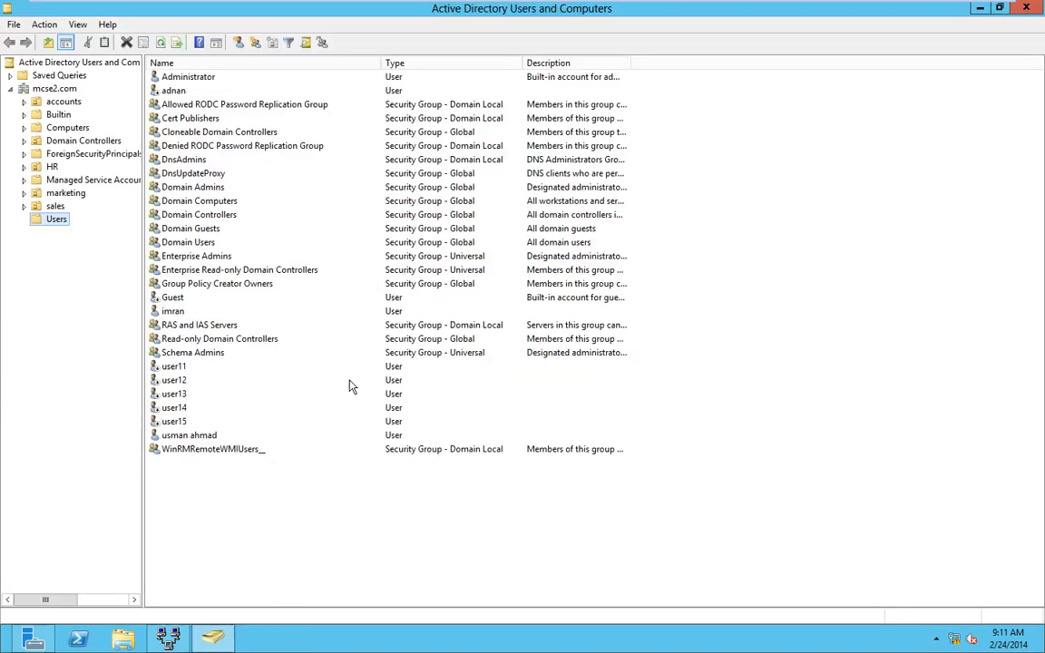
click(183, 439)
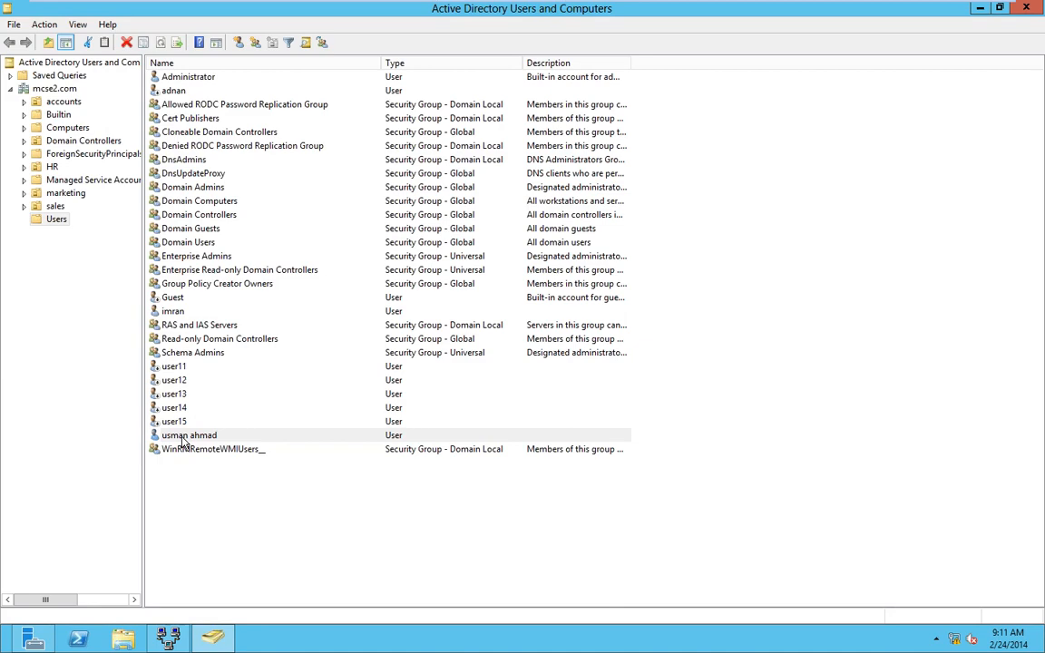
right_click(183, 439)
click(228, 409)
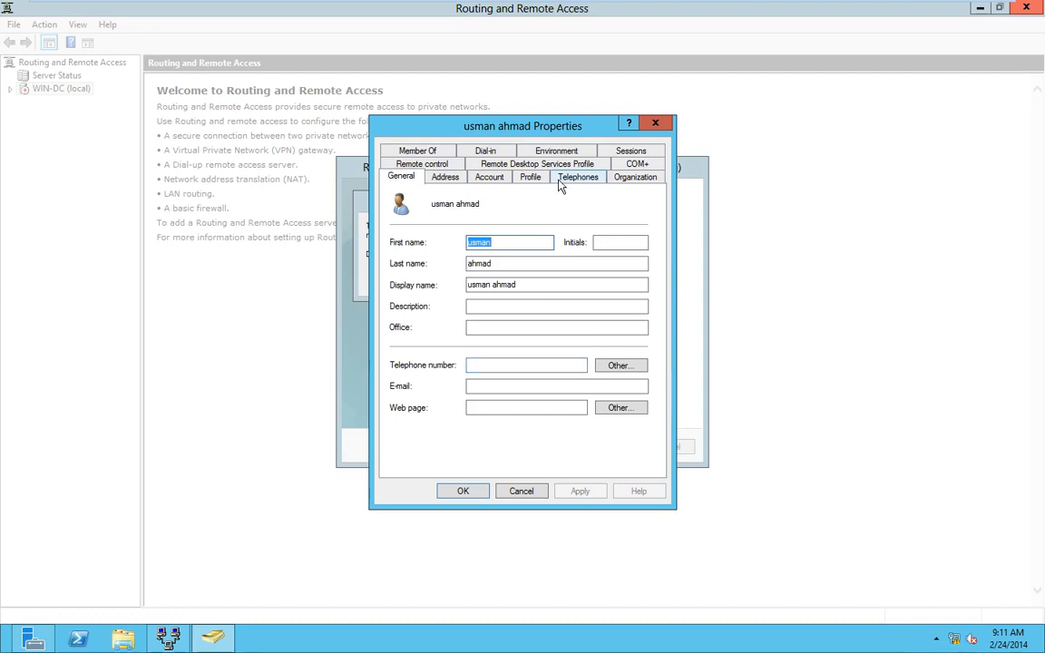
click(458, 149)
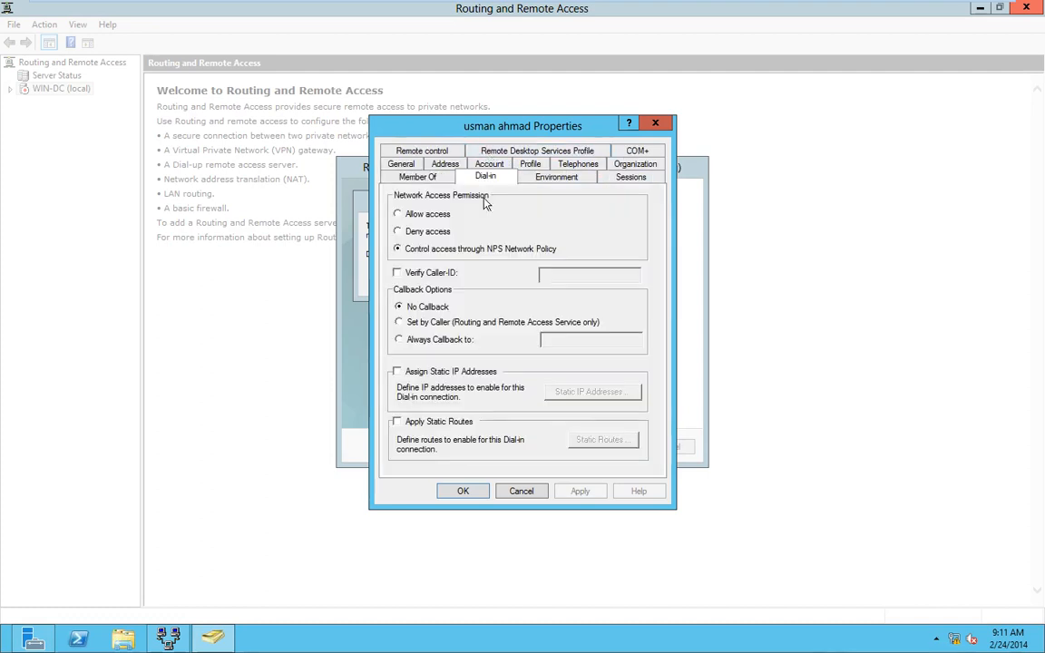
click(415, 214)
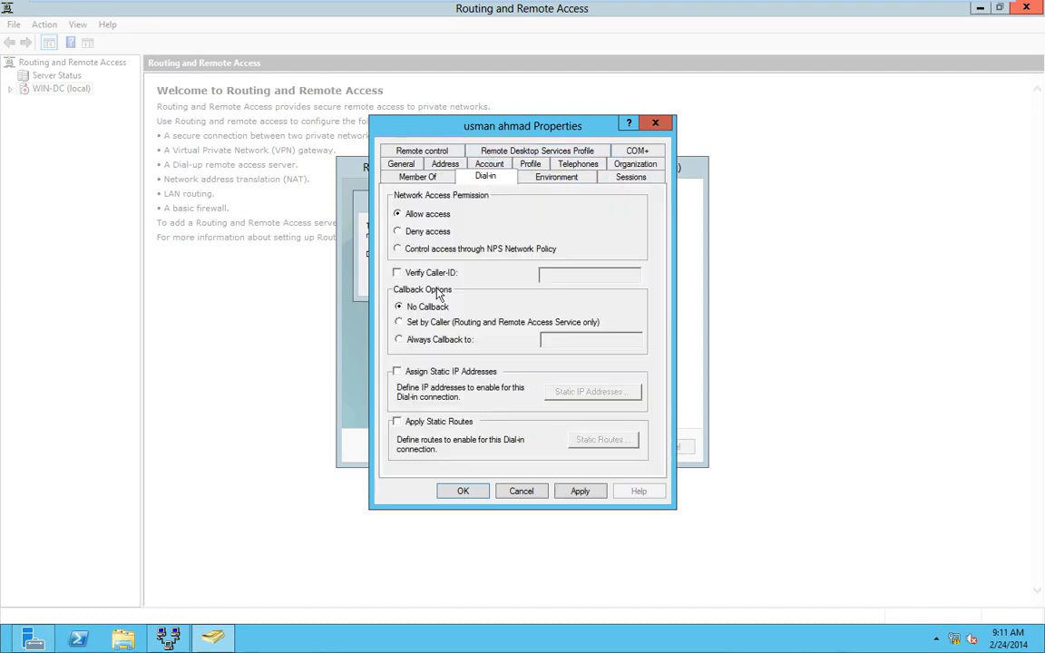
click(580, 491)
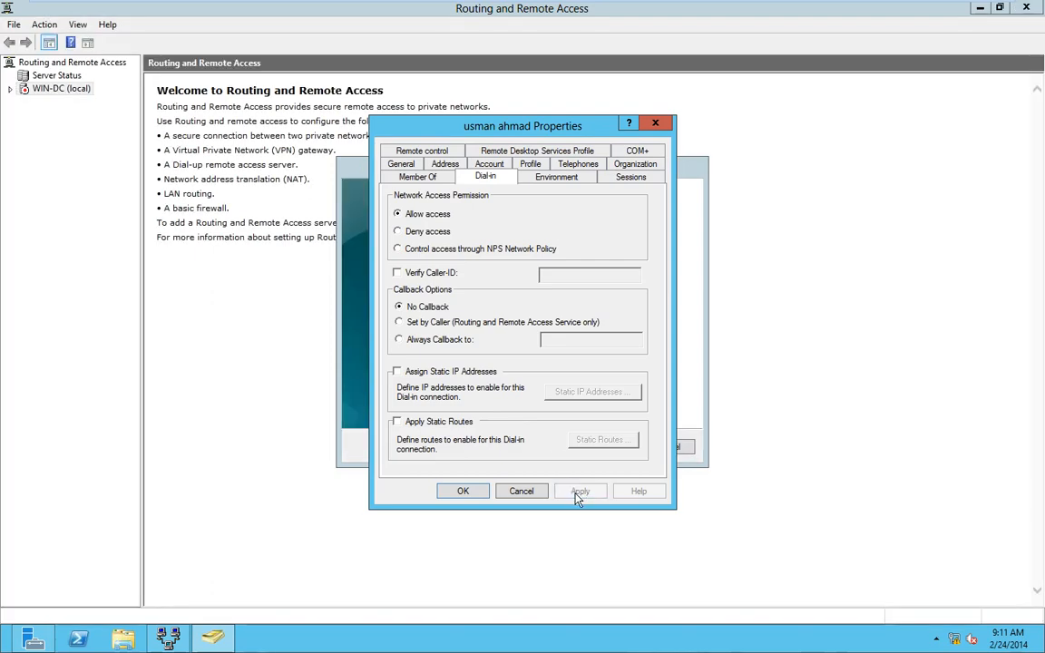
click(464, 494)
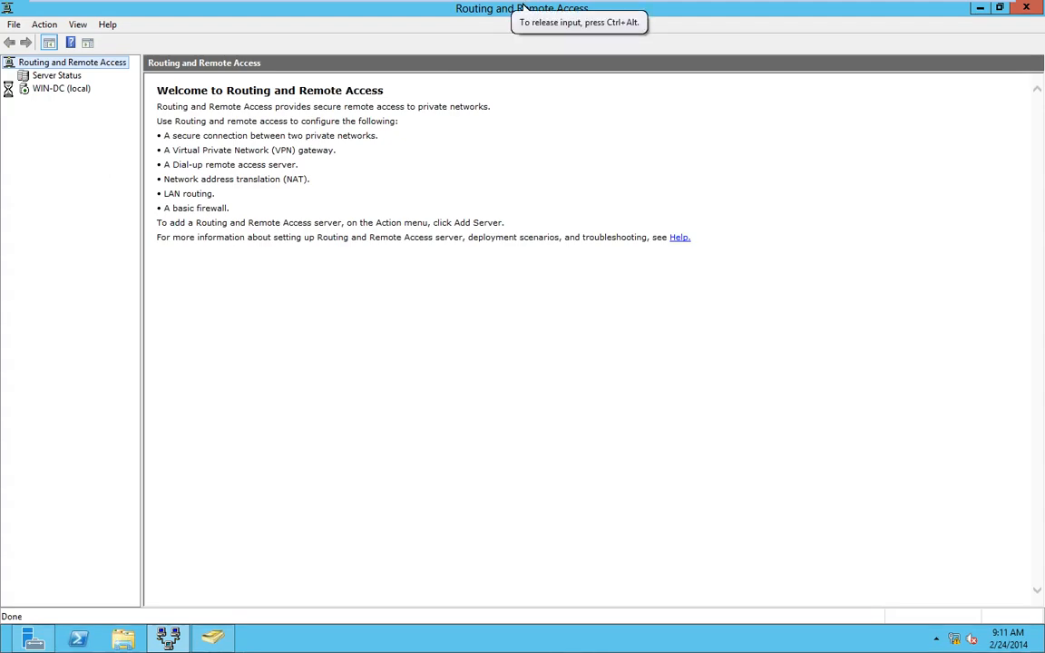
- Inspect WIN-DC's Ports properties and close them without changes
click(10, 88)
click(55, 127)
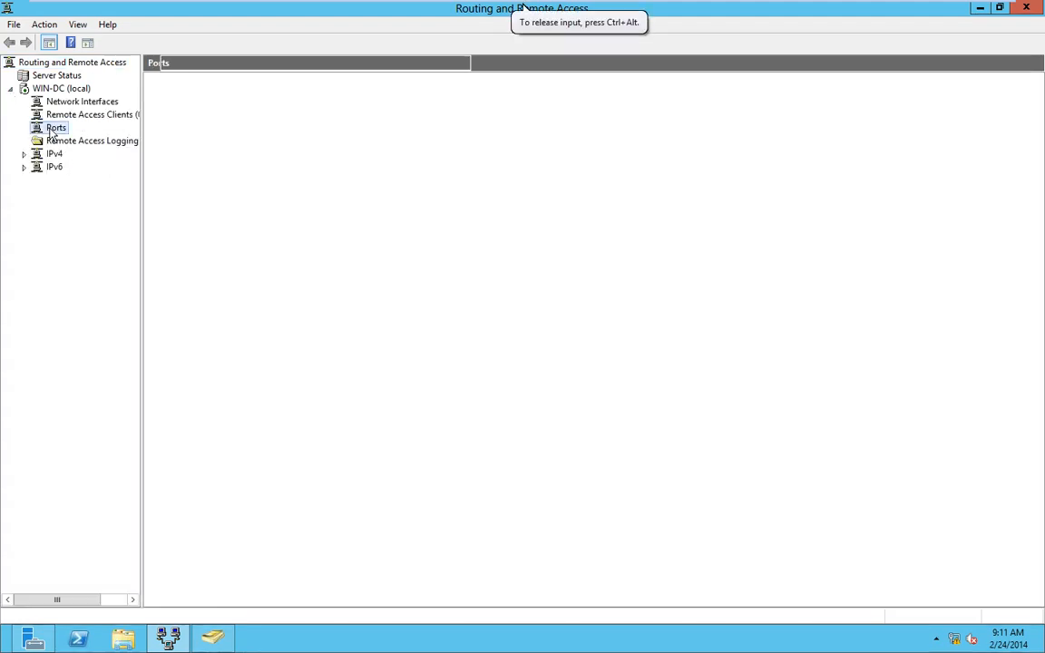
right_click(53, 128)
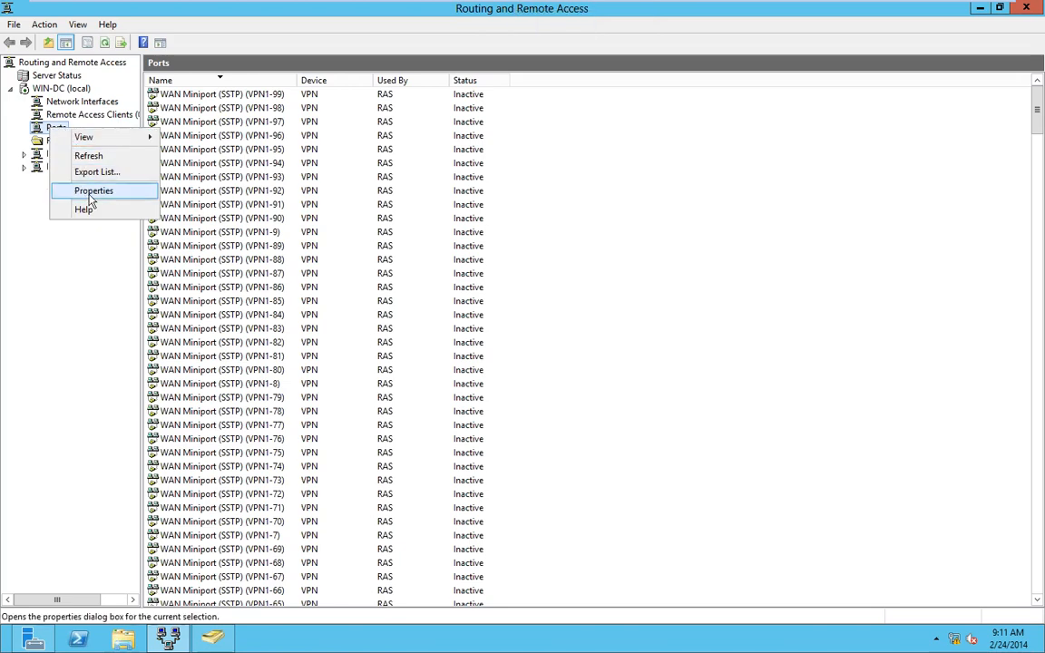
click(91, 191)
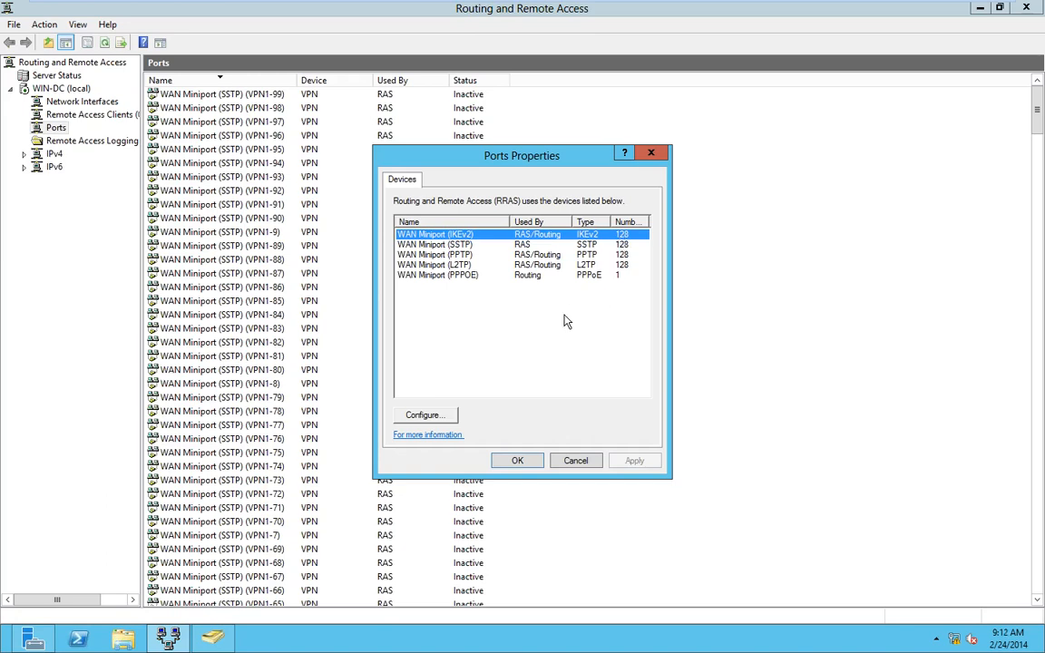
click(575, 460)
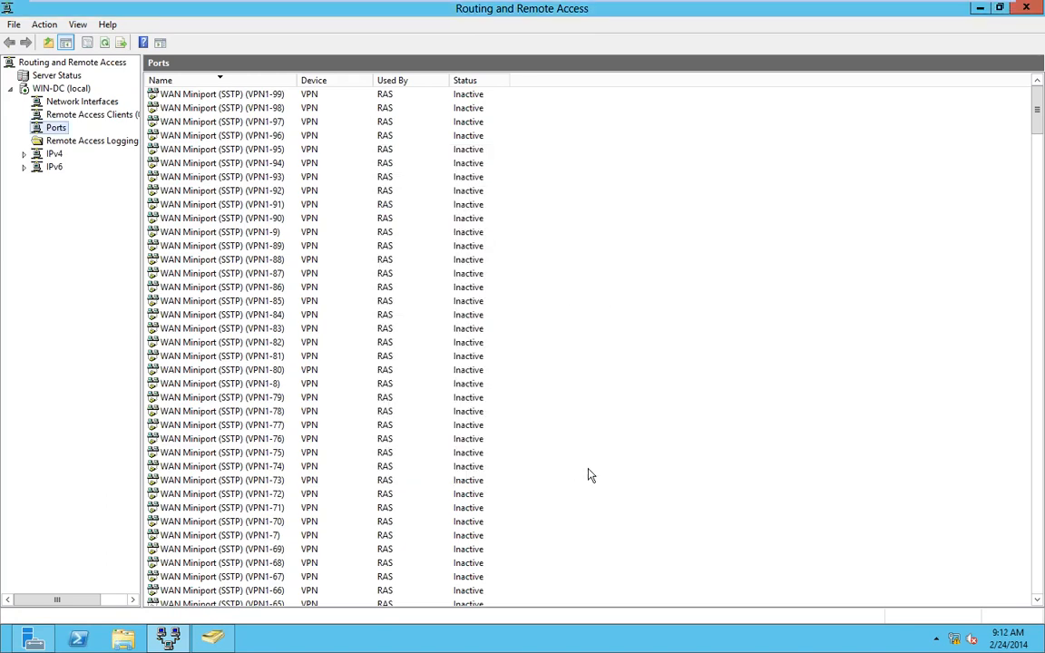
- In WIN-DC's IPv4 properties, add a static address pool 172.16.0.1–172.16.0.255 and save
click(60, 88)
right_click(56, 89)
click(156, 223)
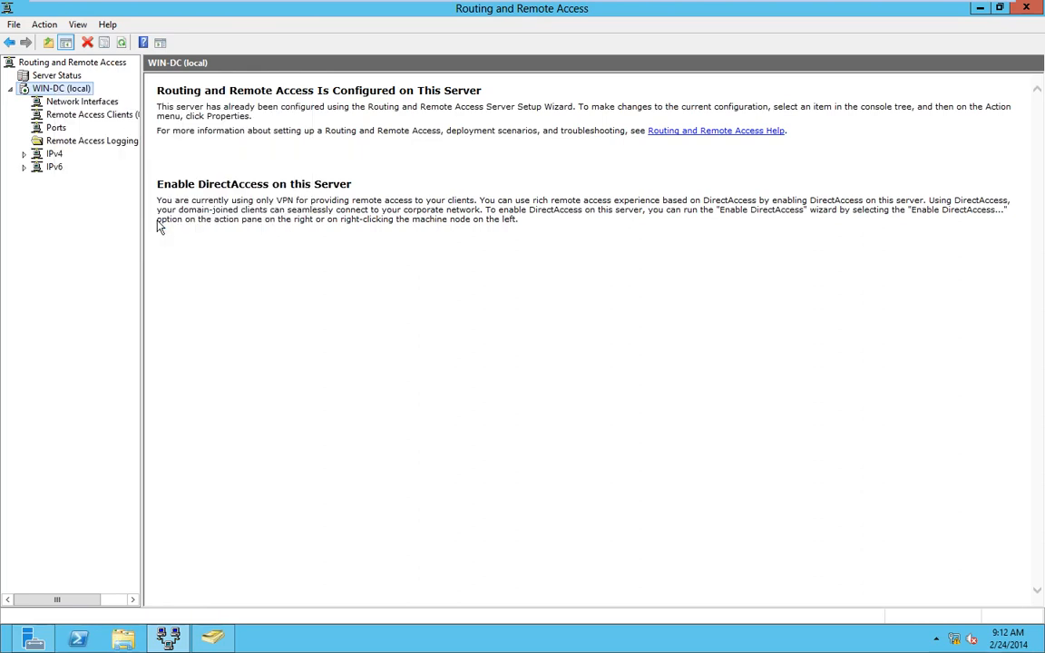
click(440, 182)
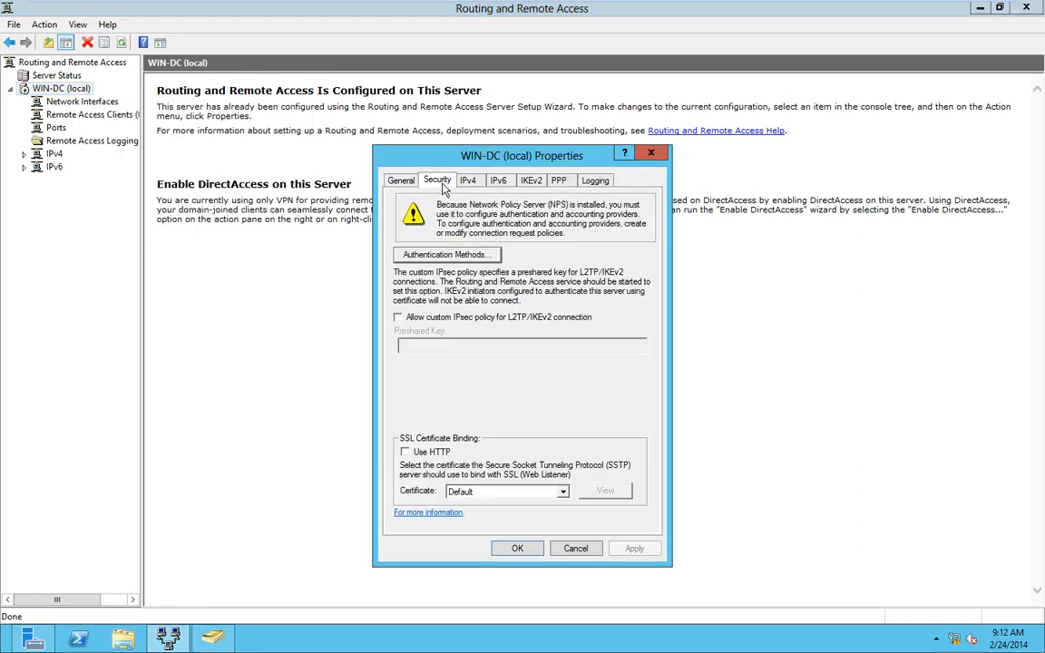
click(467, 181)
click(447, 273)
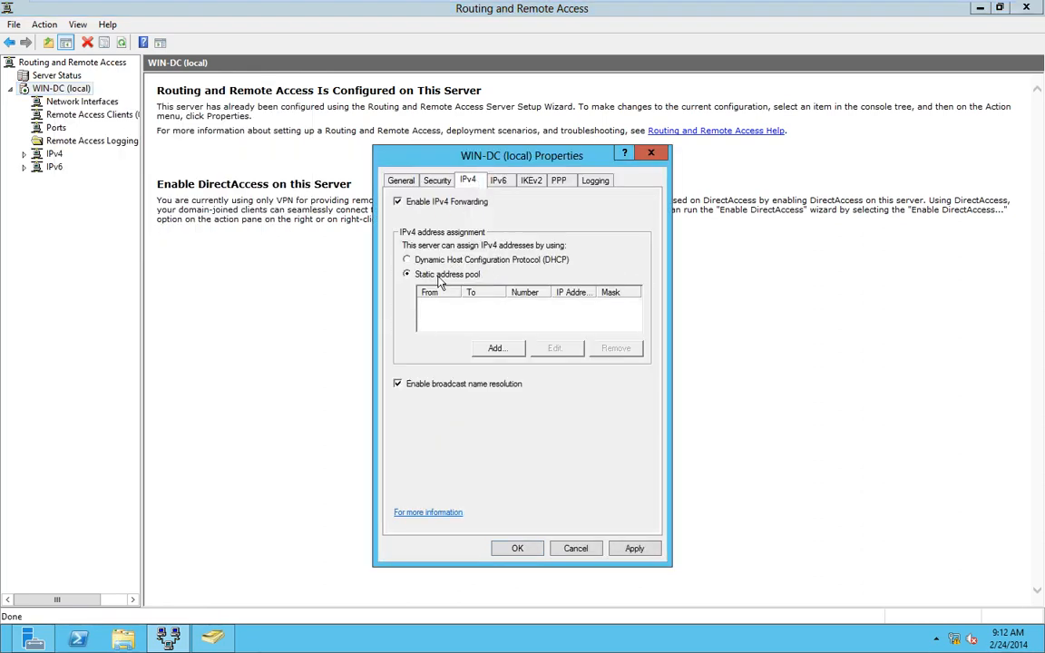
click(496, 349)
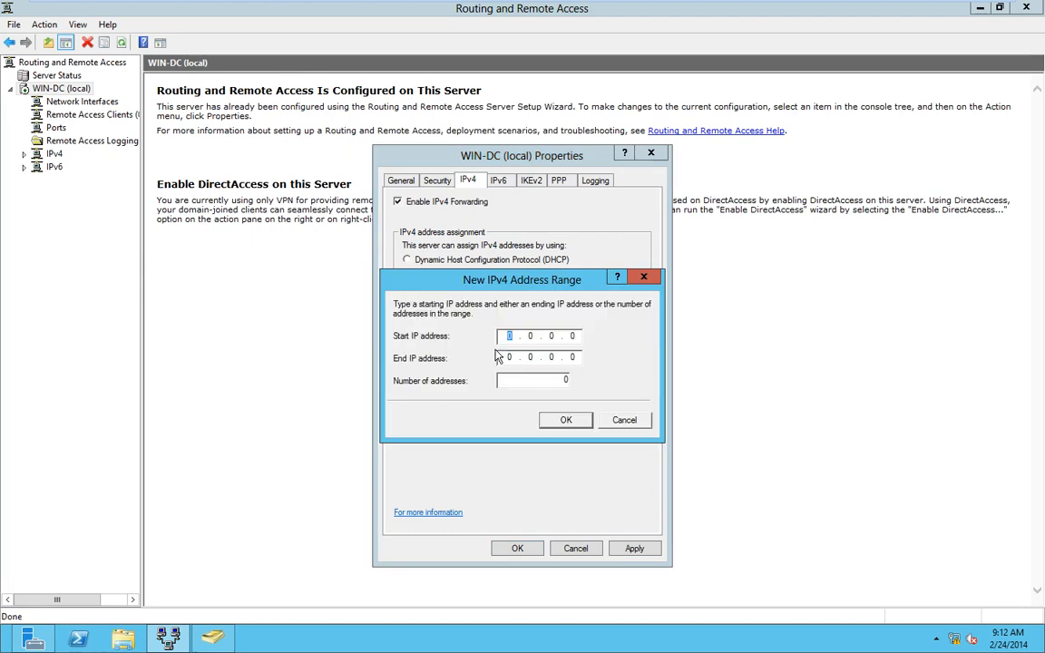
text(17)
text(55)
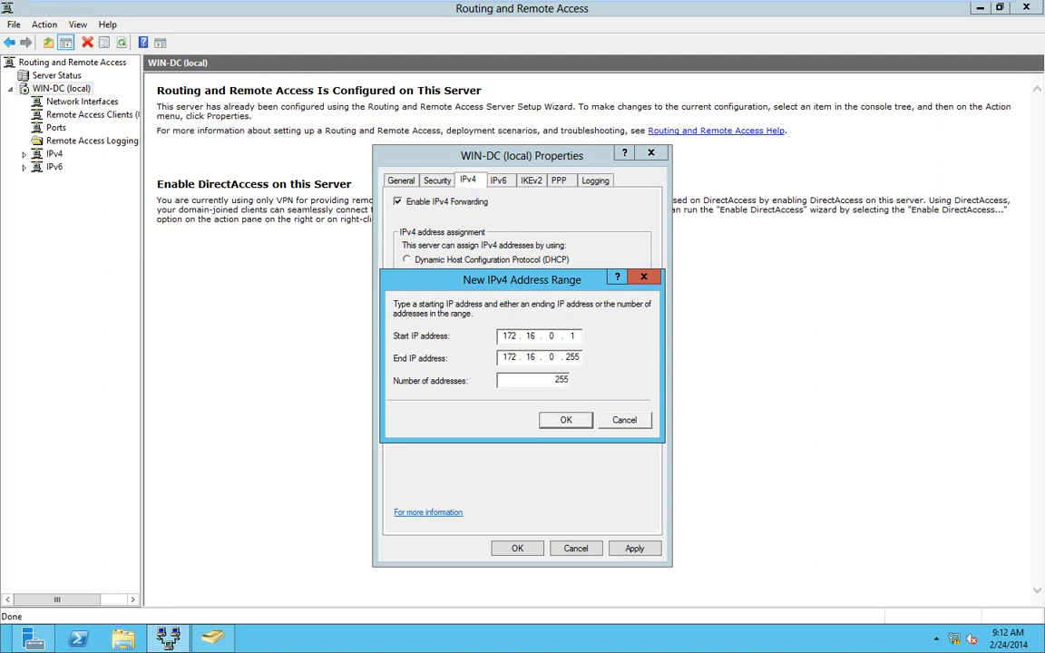
click(551, 425)
click(516, 551)
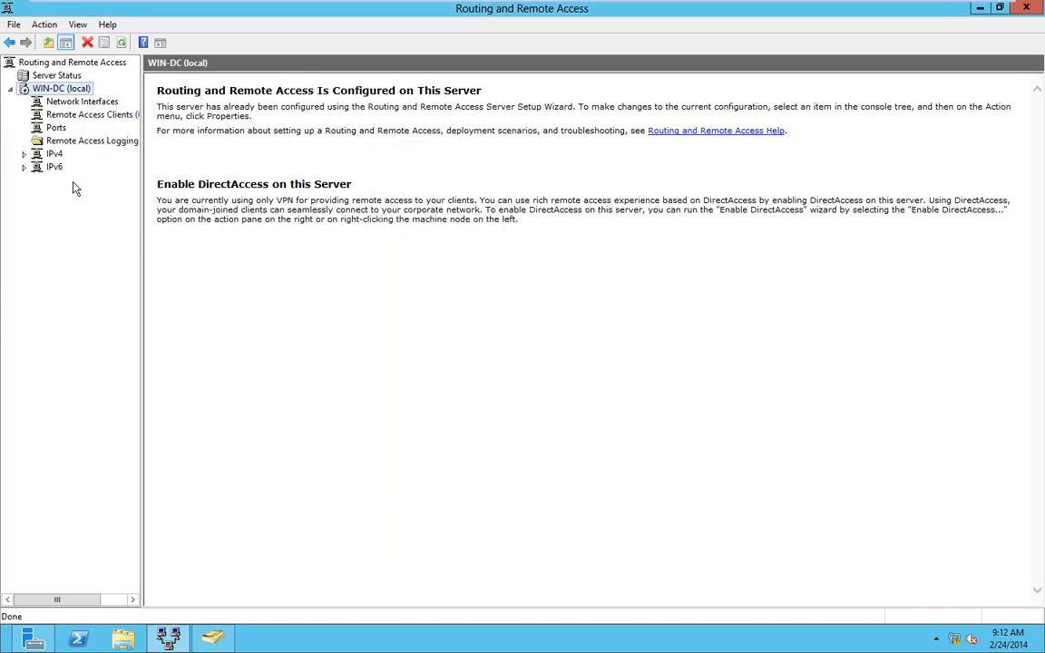
- Restart Routing and Remote Access on WIN-DC, then switch to the Windows 8 virtual machine
right_click(48, 89)
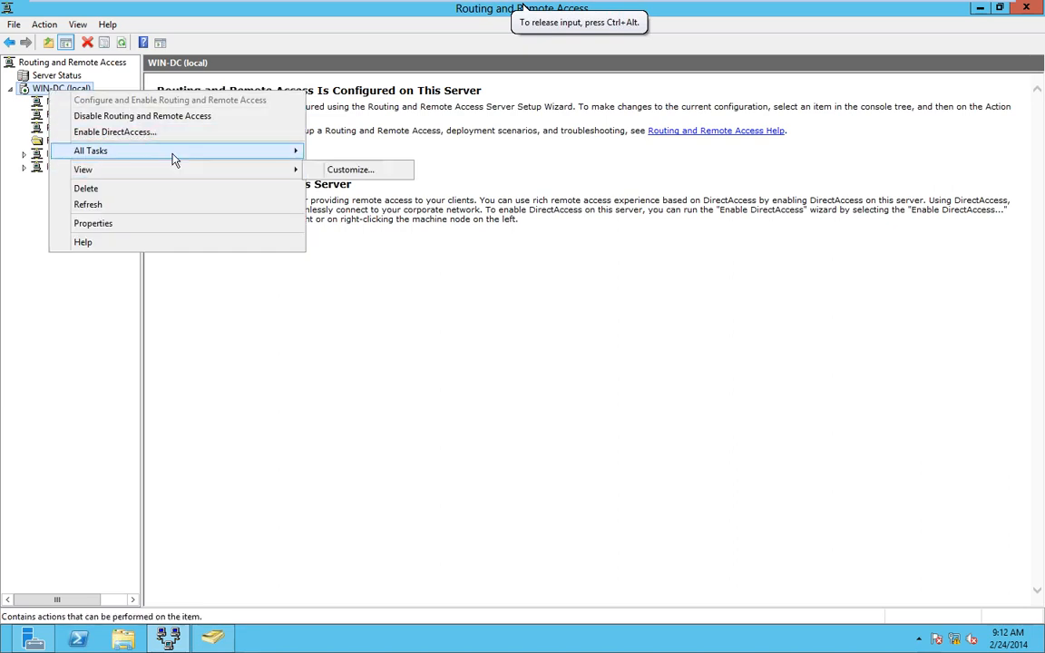
mouse_move(210, 150)
click(352, 216)
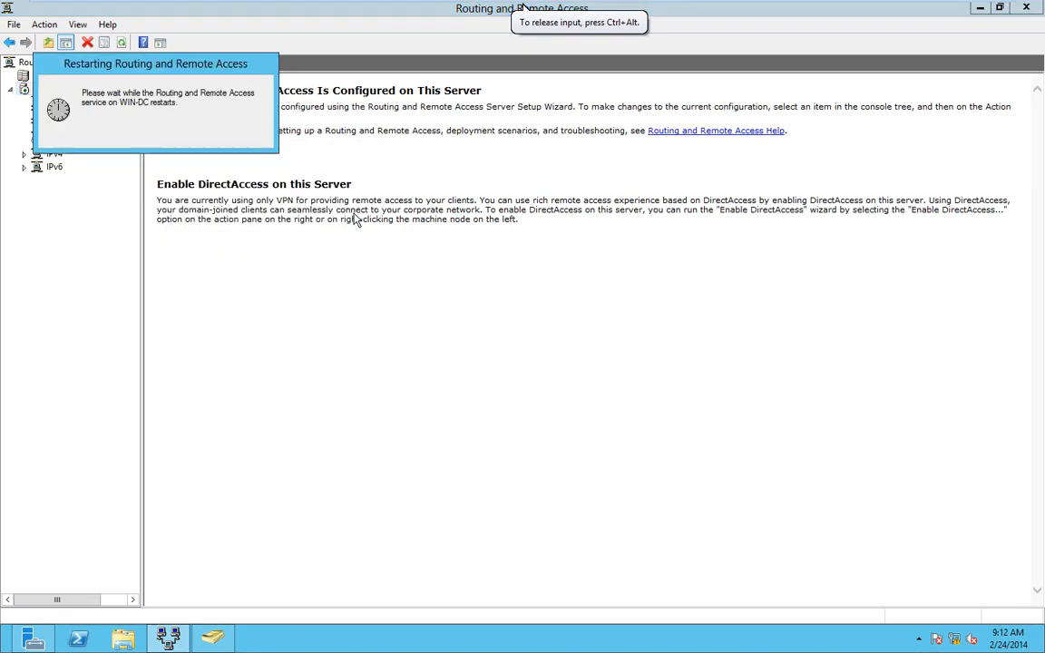
mouse_move(379, 7)
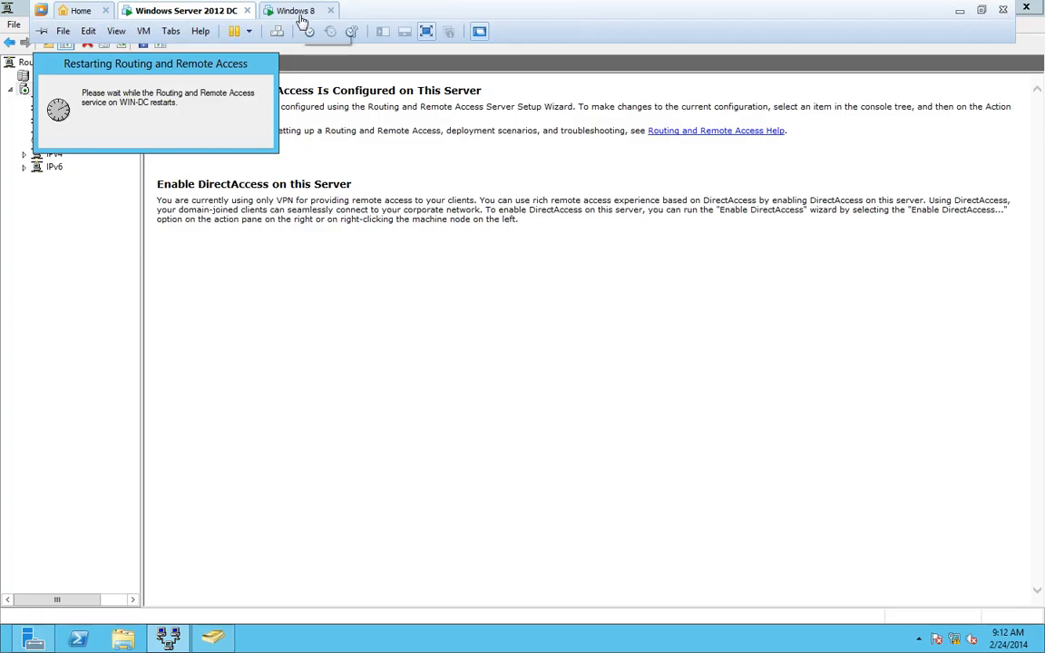
click(272, 13)
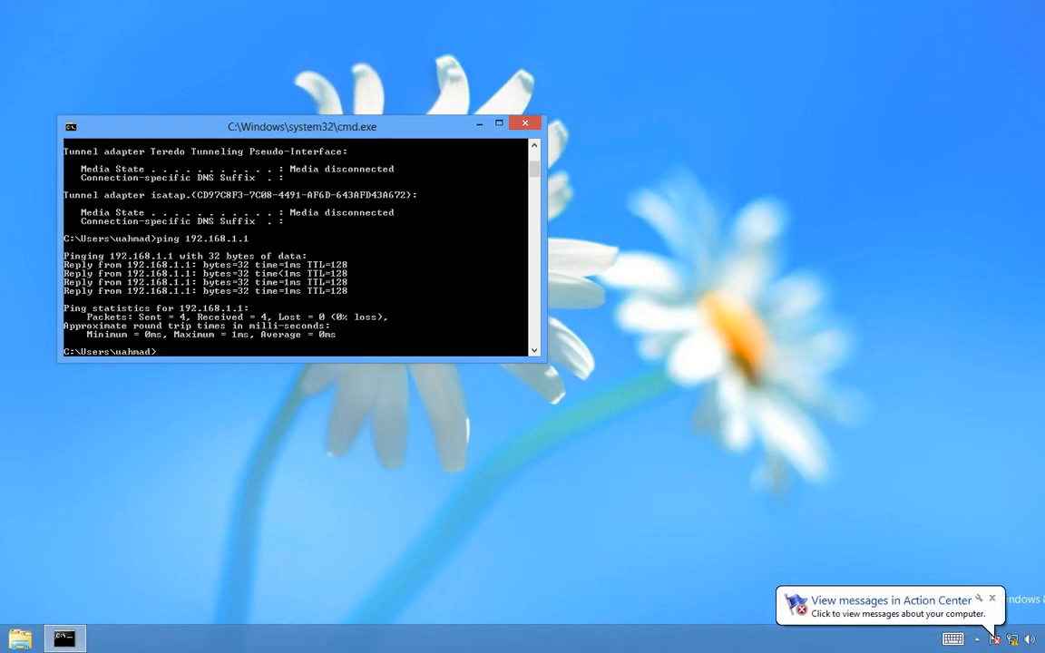
- Open Control Panel from the desktop, maximized in Large icons view, and enter Network and Sharing Center
key(super)
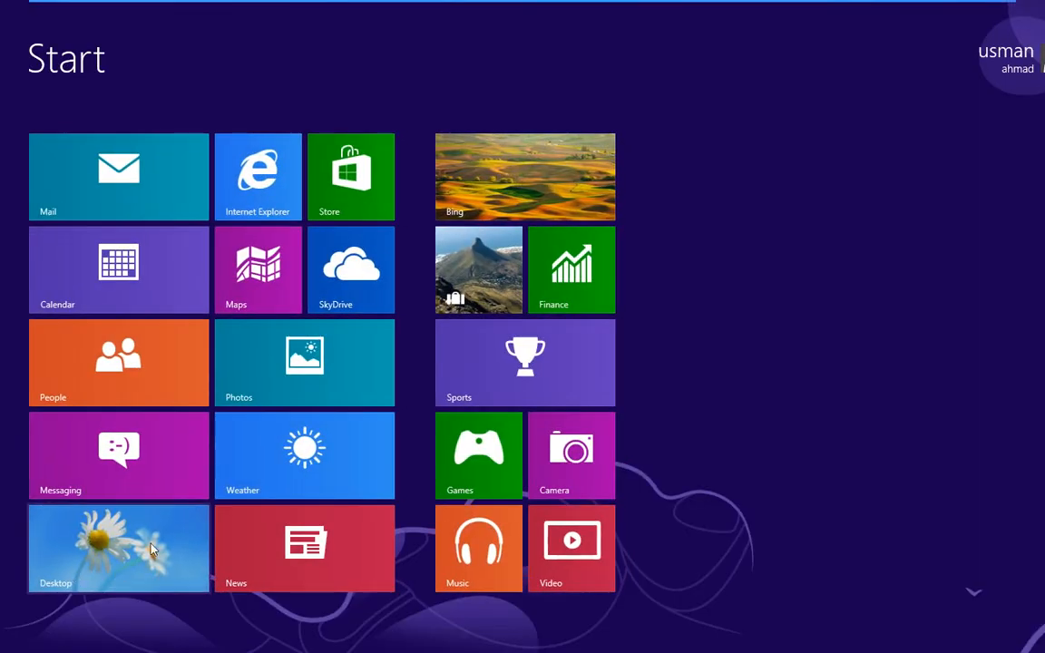
click(127, 562)
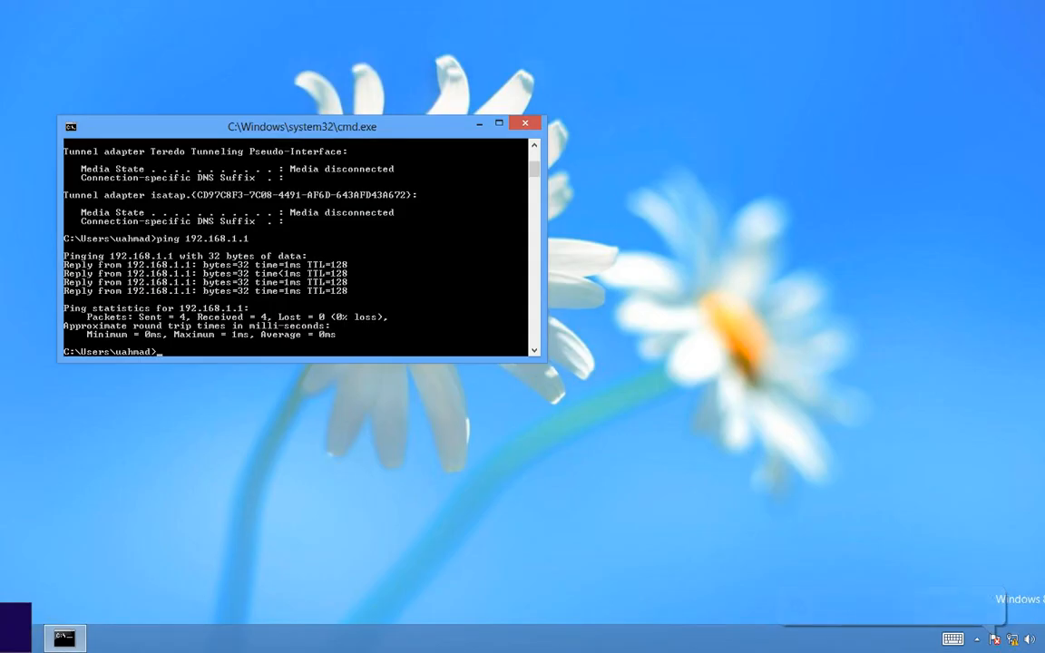
right_click(11, 644)
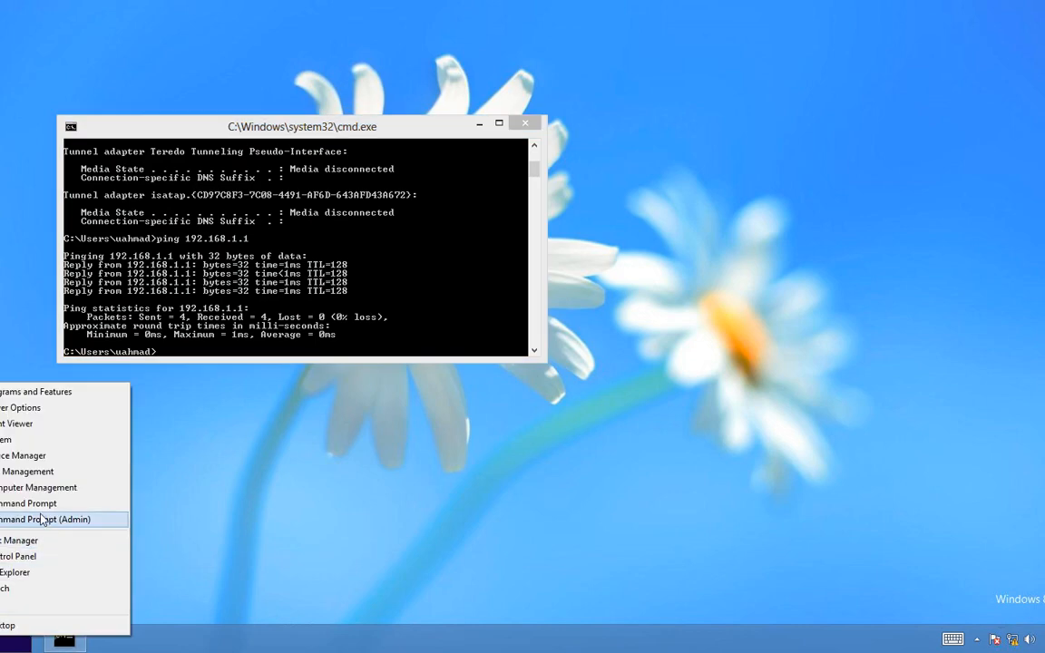
click(39, 565)
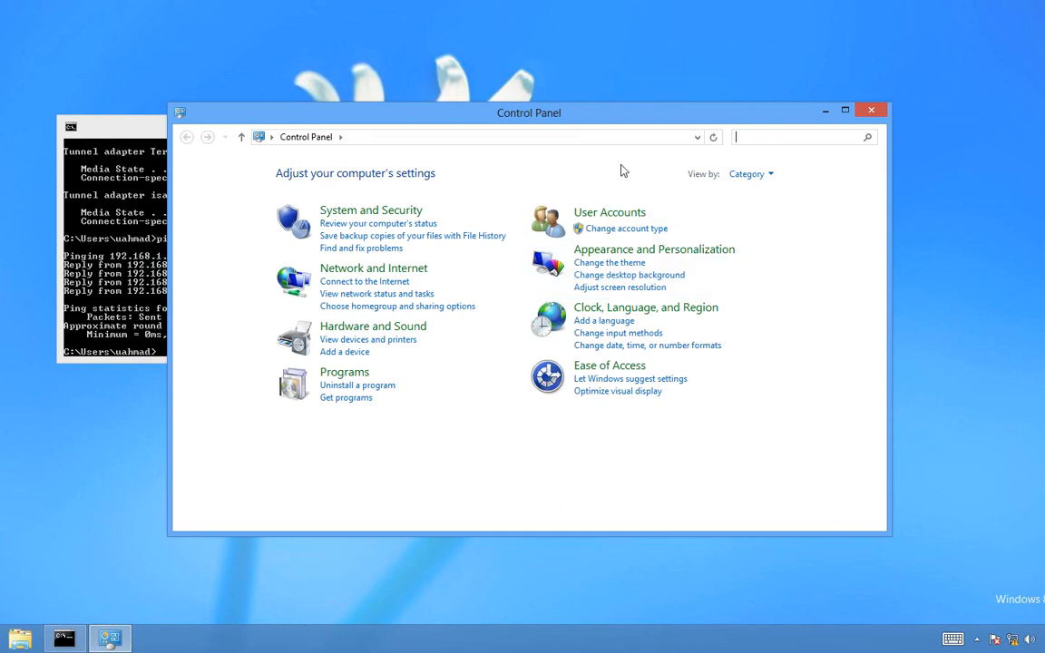
double_click(603, 120)
click(762, 67)
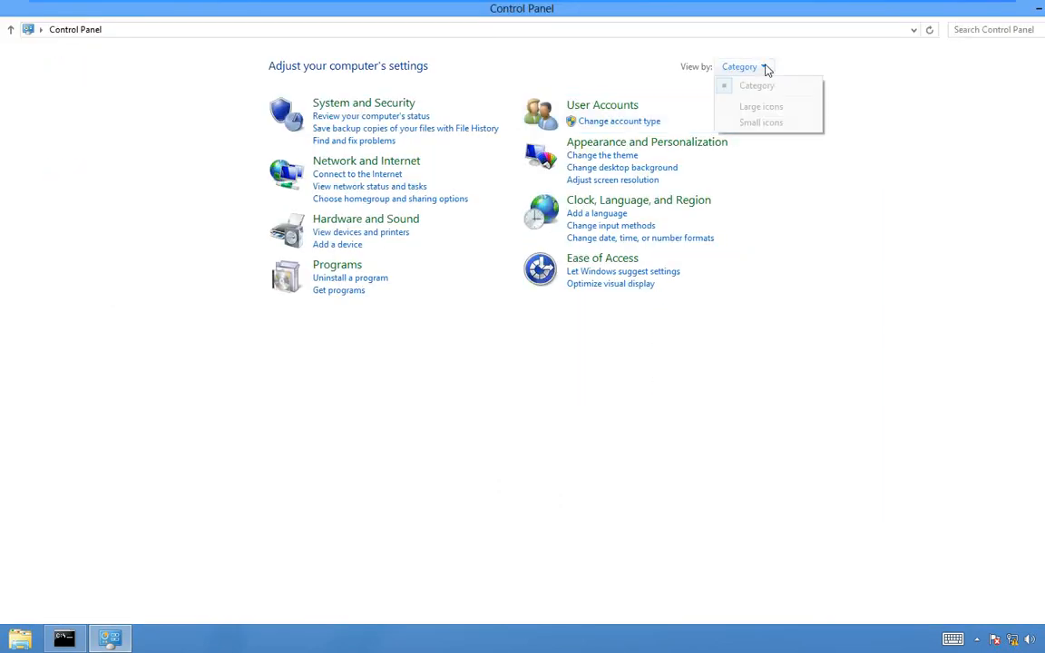
click(760, 107)
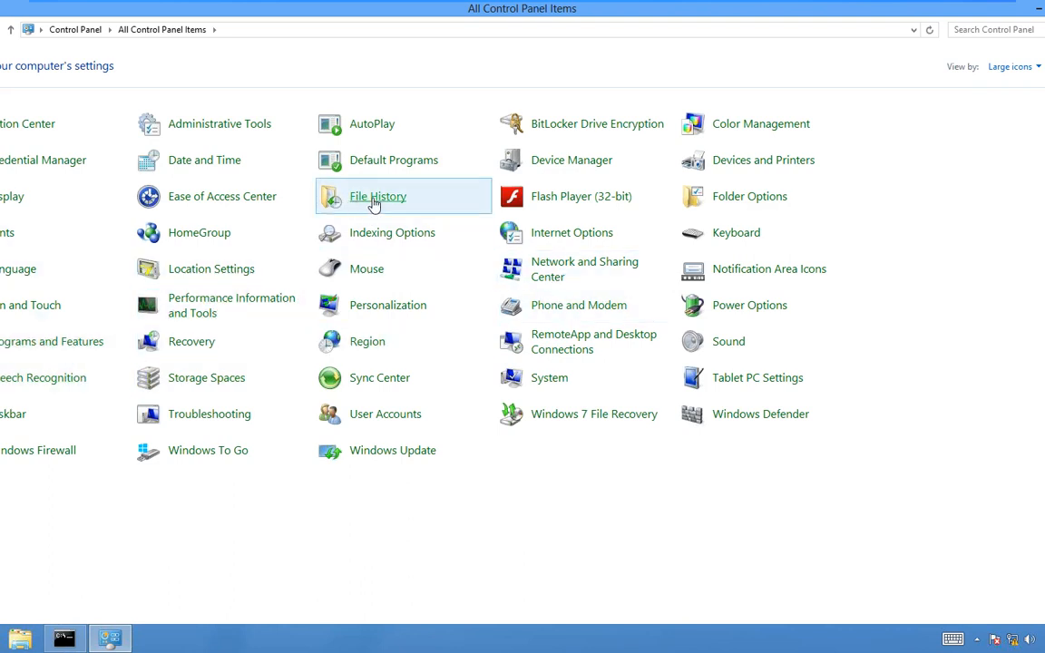
click(563, 272)
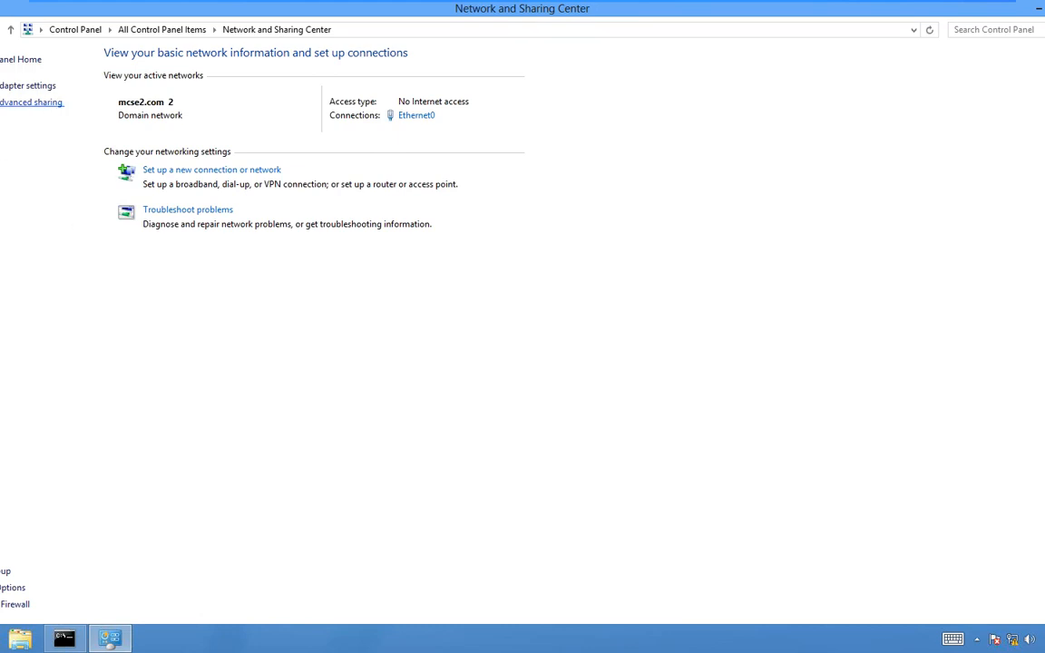
- Create a workplace VPN over the Internet connection to address 192.168.1.1, deferring Internet setup
click(204, 176)
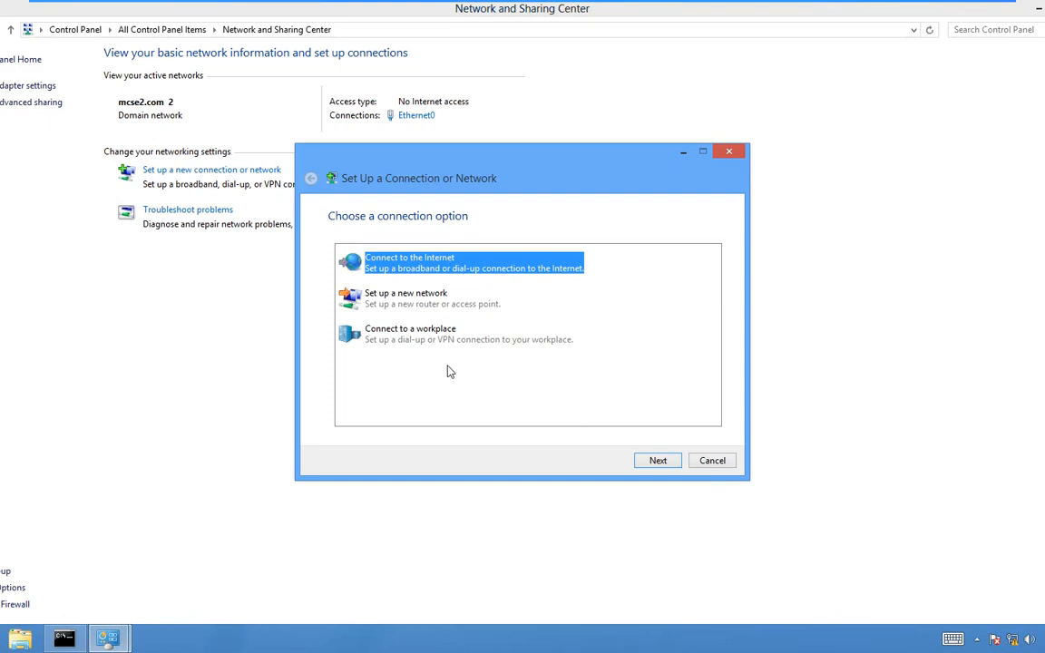
click(405, 334)
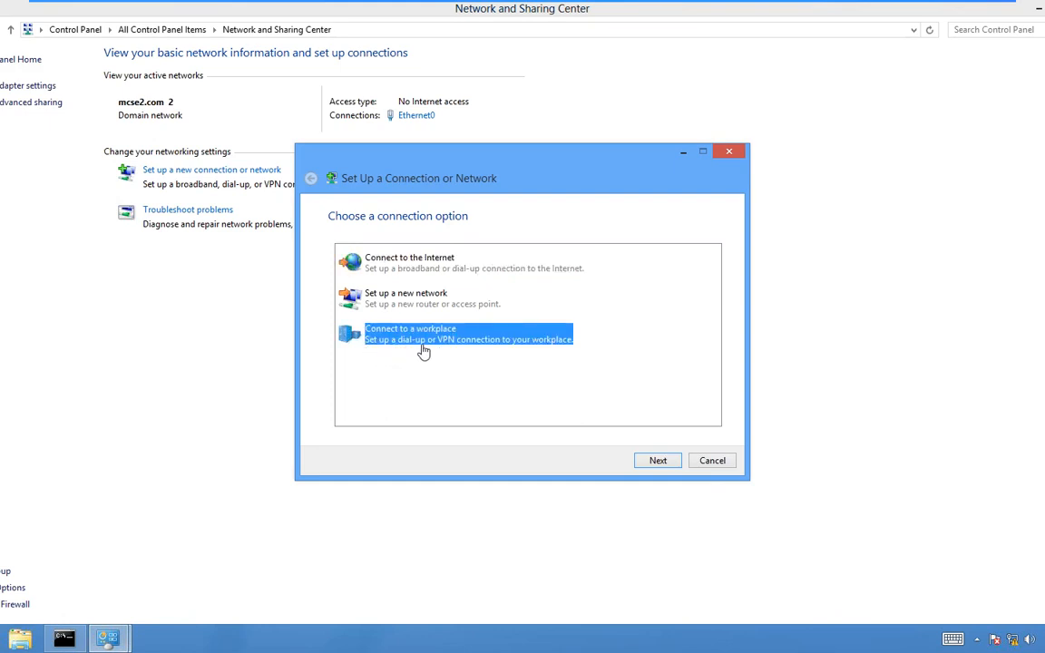
click(656, 461)
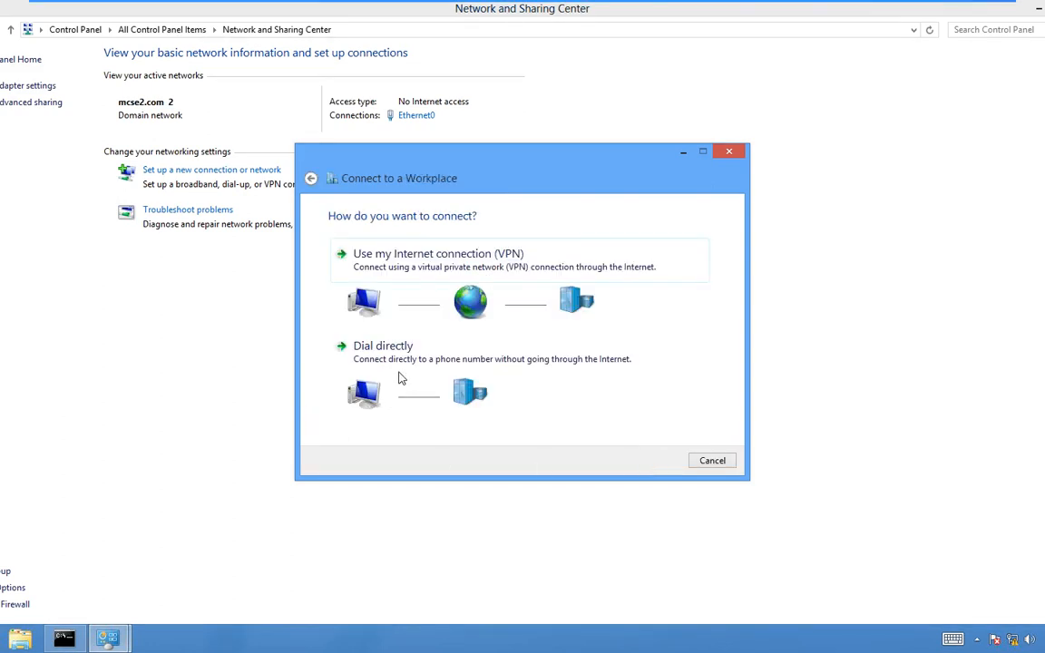
click(368, 248)
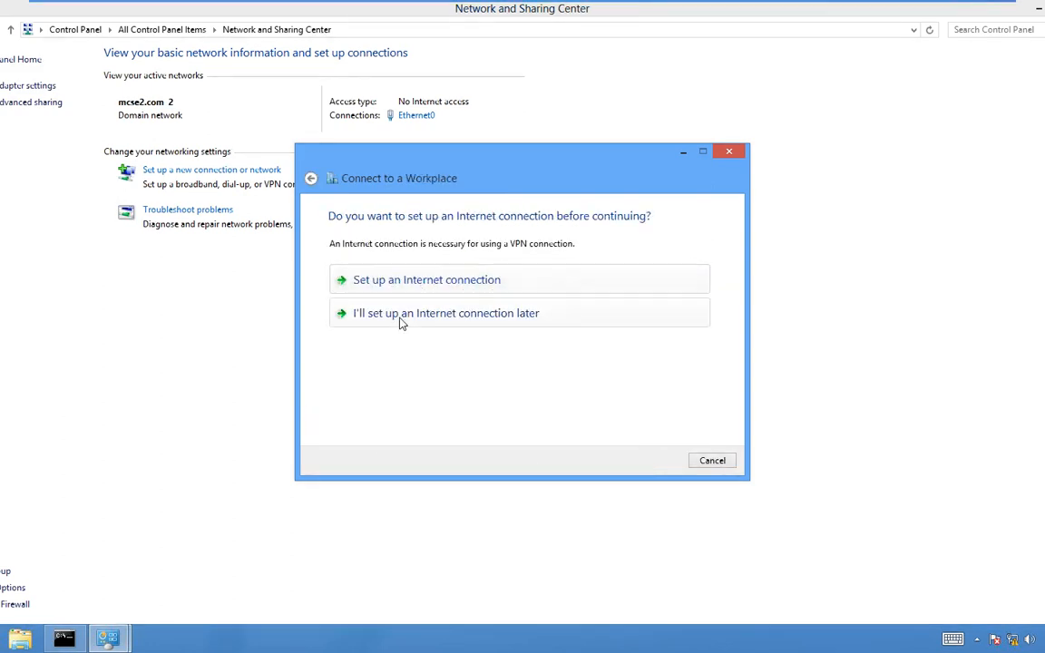
click(401, 314)
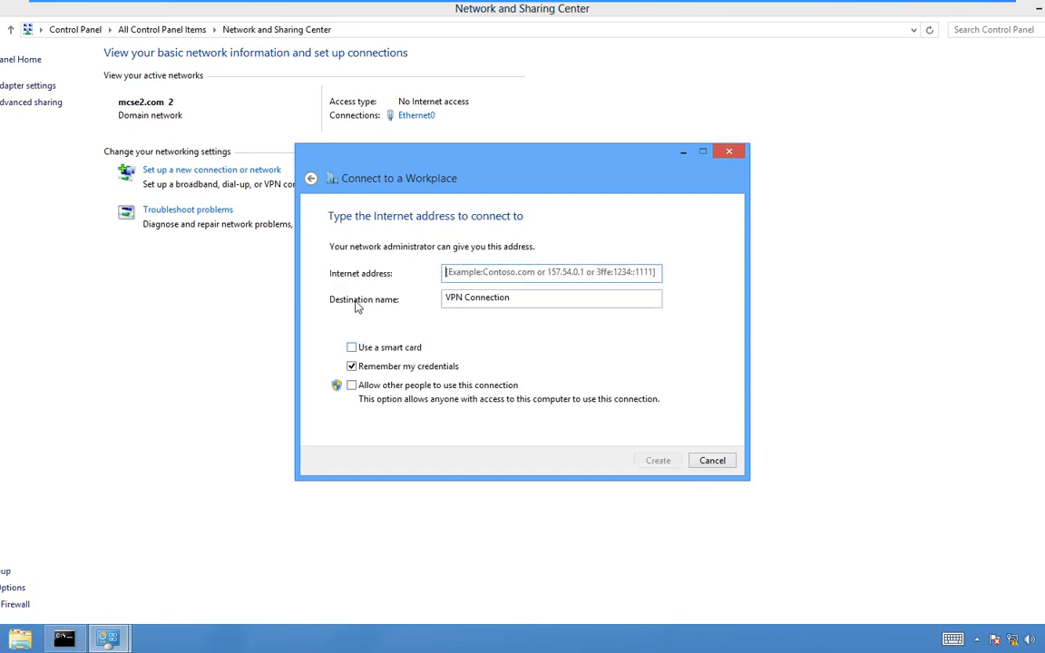
text(192.168.1.1)
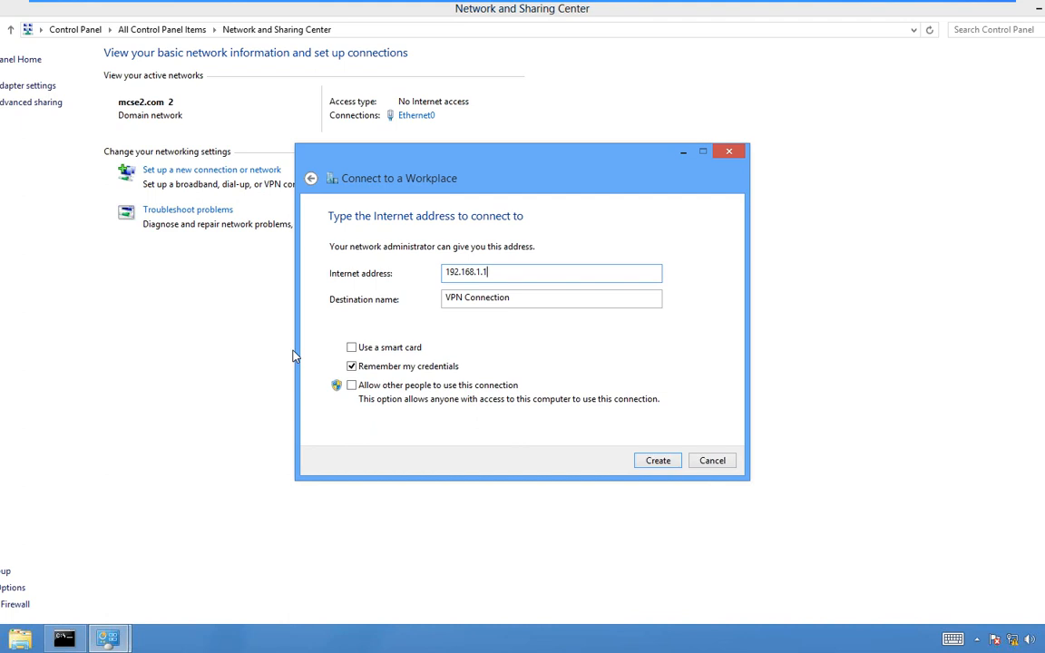
click(658, 461)
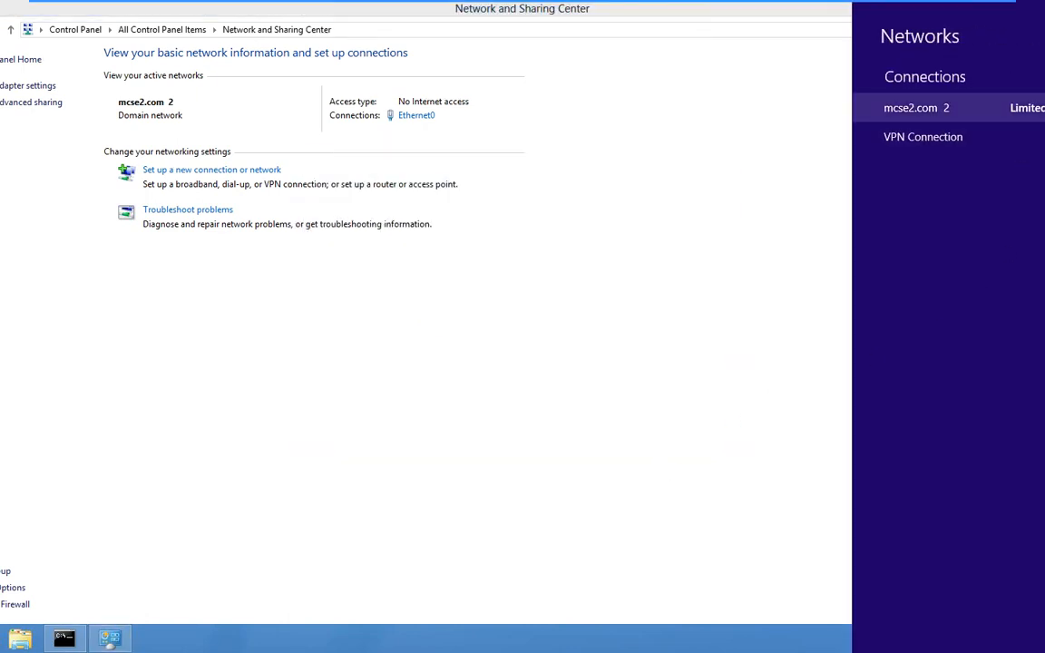
- Start connecting VPN Connection and begin entering the user name, then switch to the Windows Server 2012 DC machine
click(981, 134)
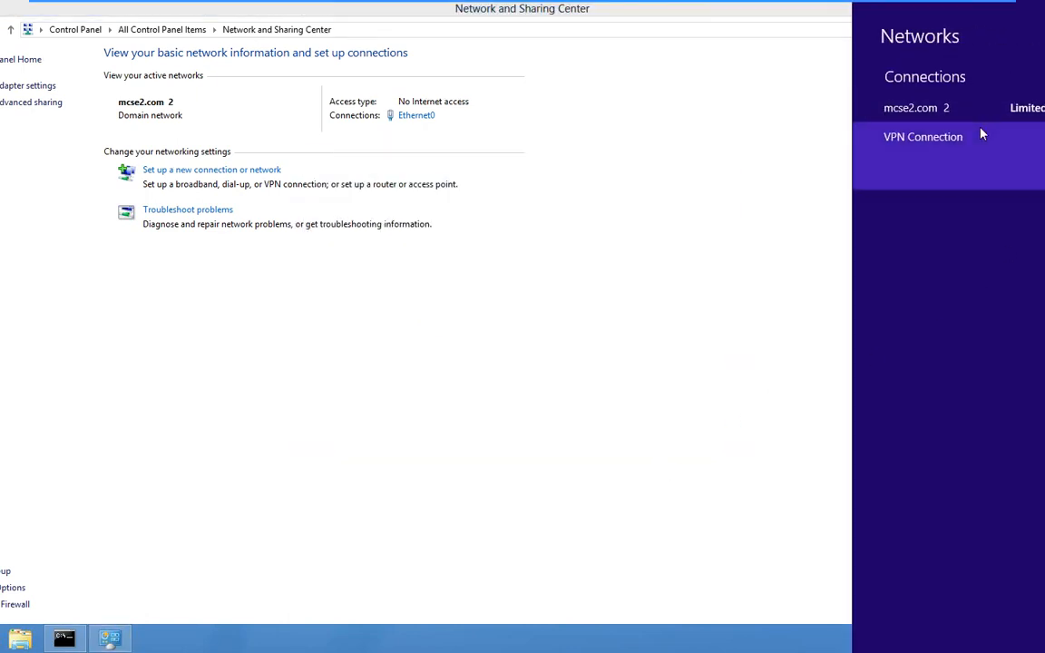
click(1025, 179)
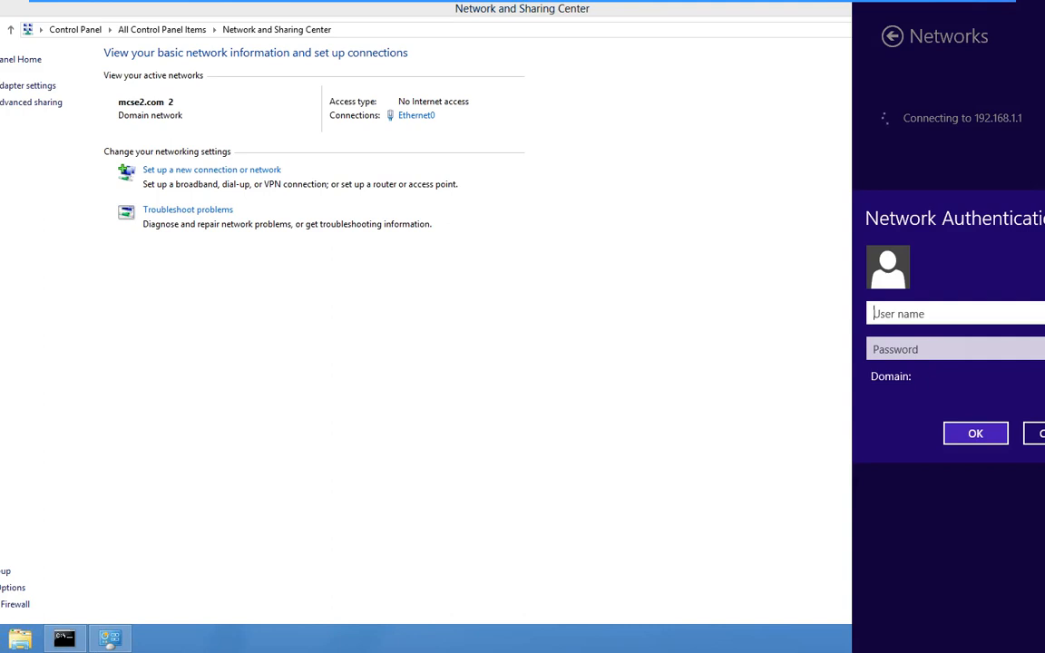
text(us)
mouse_move(493, 7)
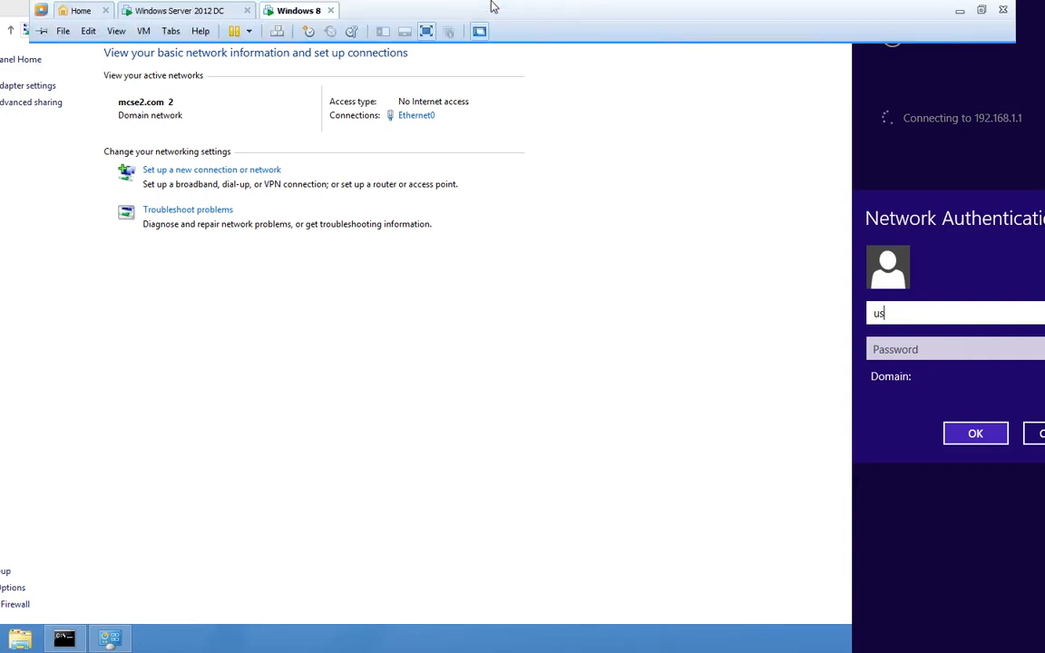
click(204, 11)
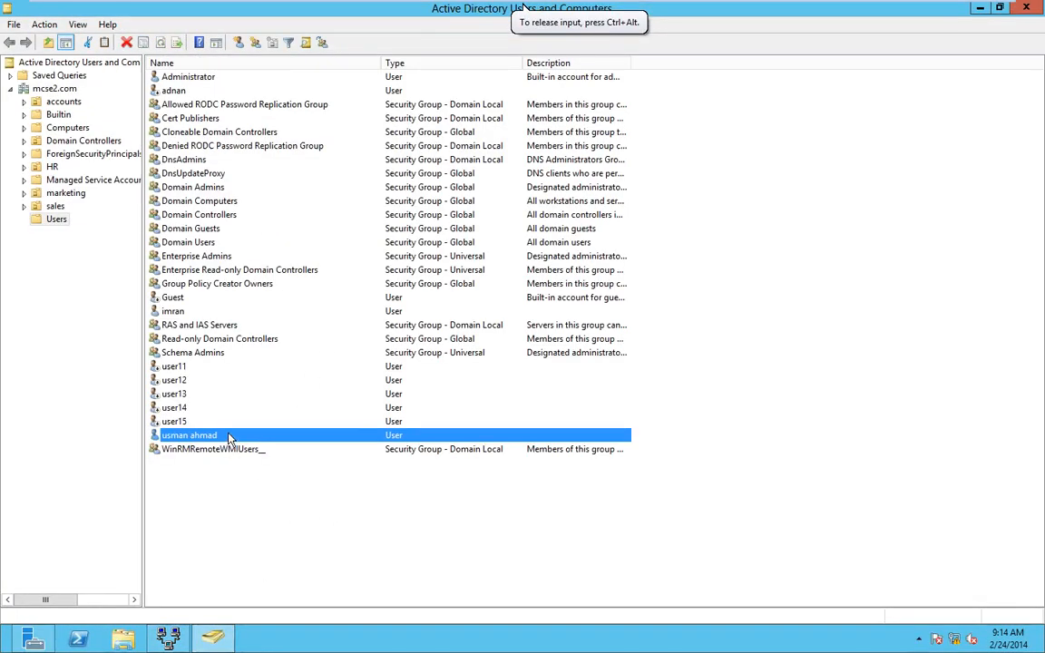
- Read the user's logon name on their Account properties tab, then return to the Windows 8 machine
right_click(226, 433)
click(280, 408)
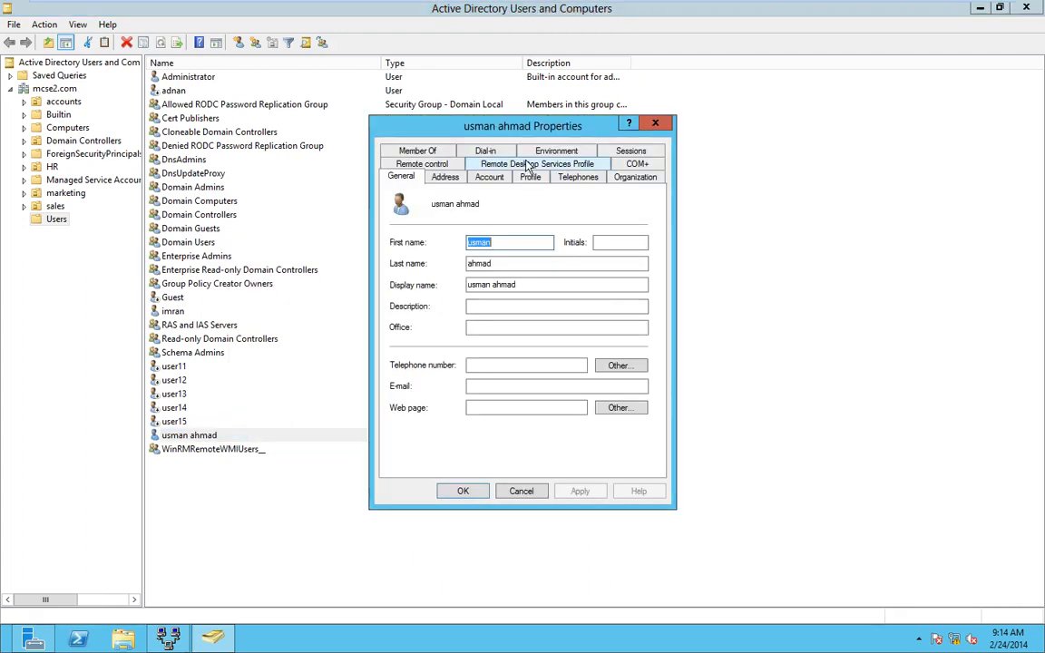
click(490, 177)
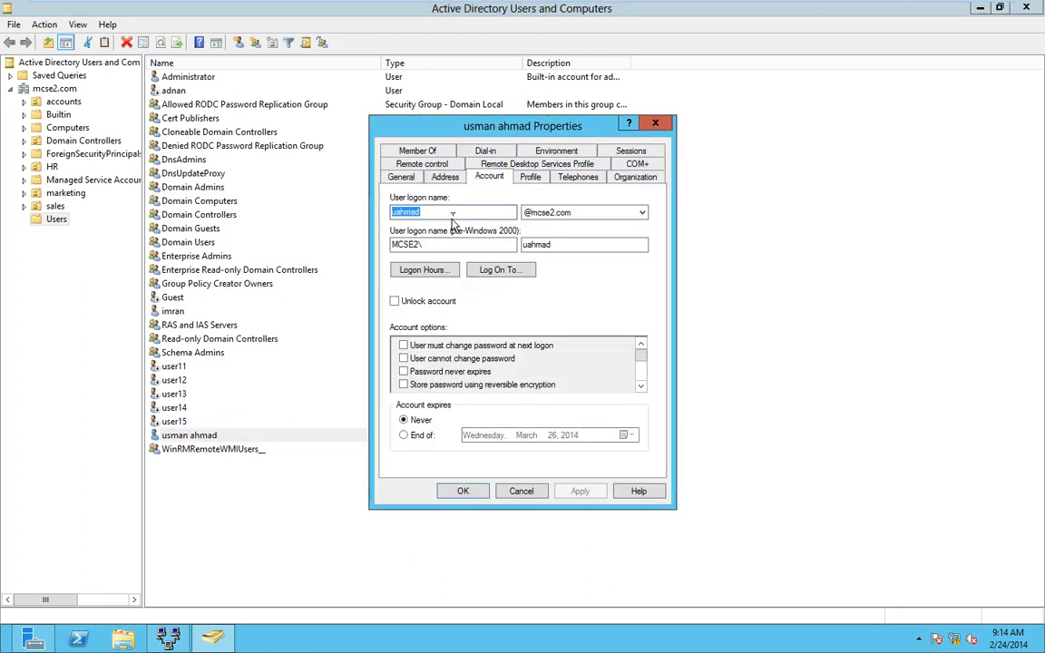
click(452, 212)
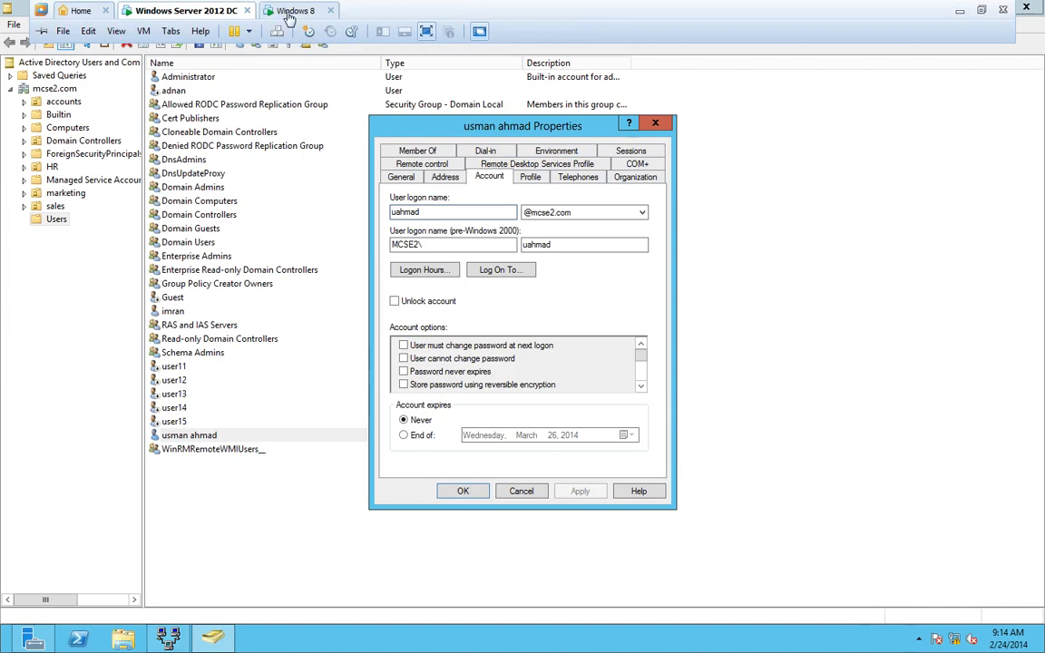
click(294, 11)
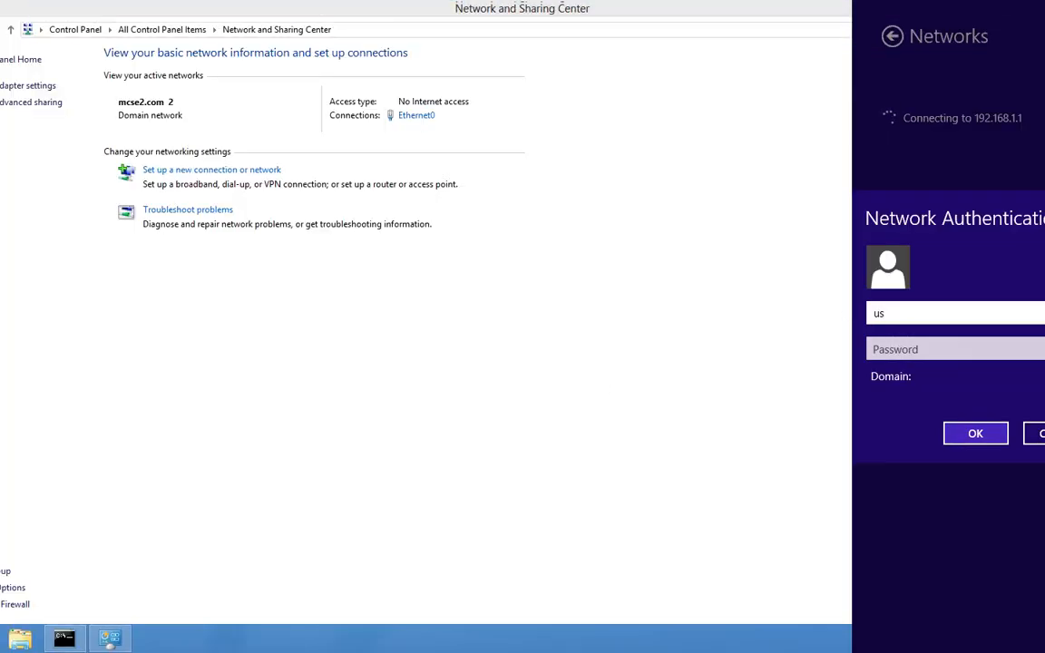
- Connect VPN Connection with the user's logon name and password; the attempt fails with Error 800
key(Tab)
text(•••••)
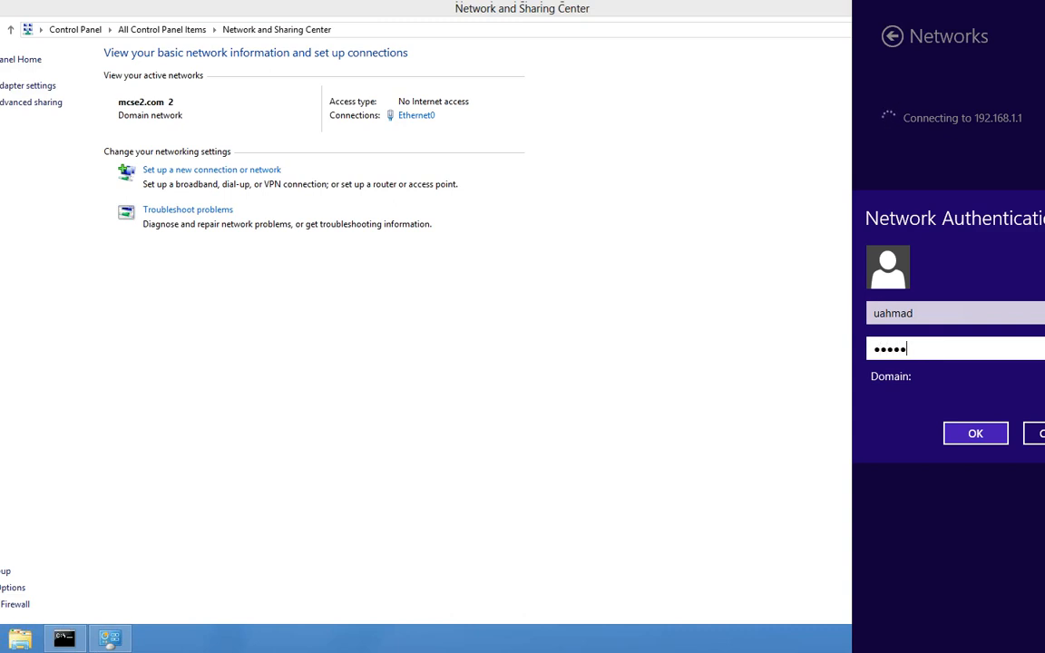
text(•••)
click(984, 433)
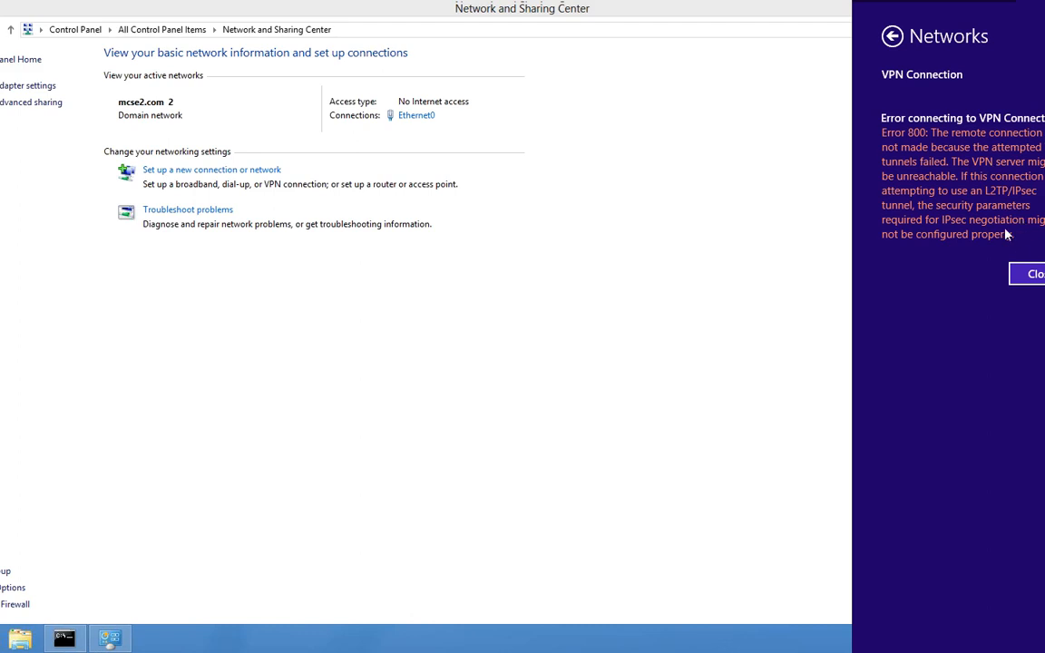
- Dismiss the connection error and the Networks pane and open the network connections list
click(1032, 274)
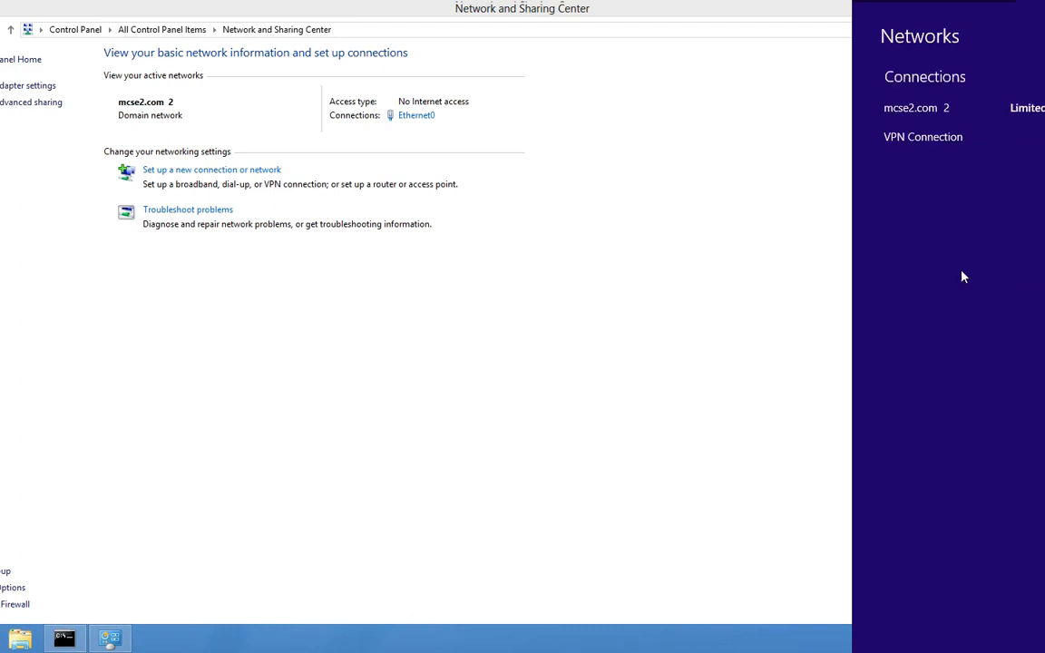
click(6, 86)
click(6, 87)
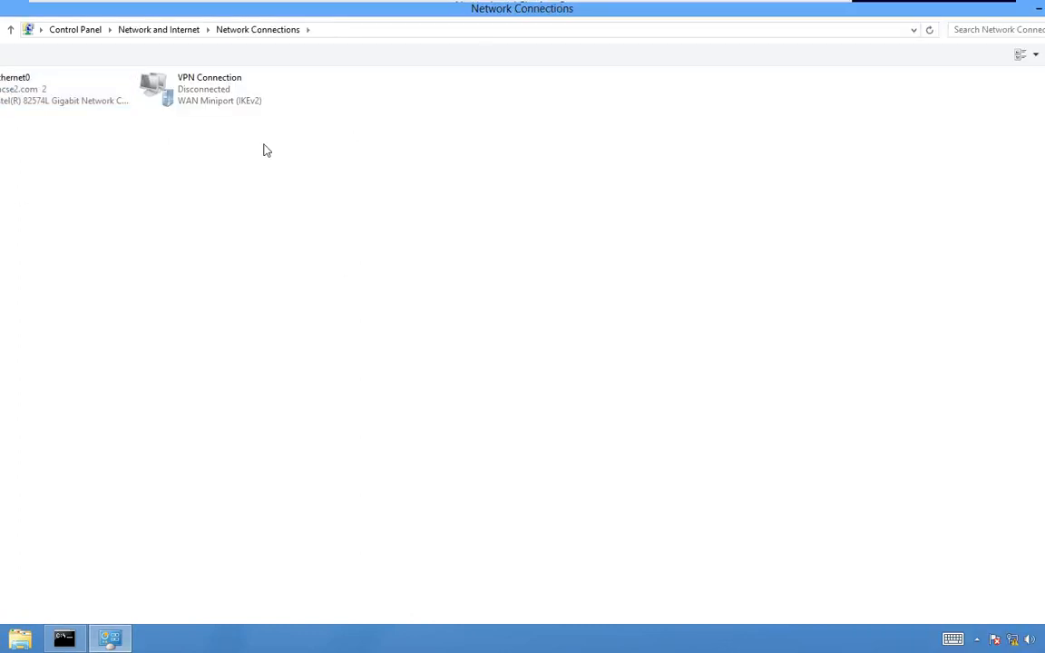
- Change VPN Connection's VPN type to PPTP in its security settings, then bring up the Networks list
click(228, 106)
right_click(228, 105)
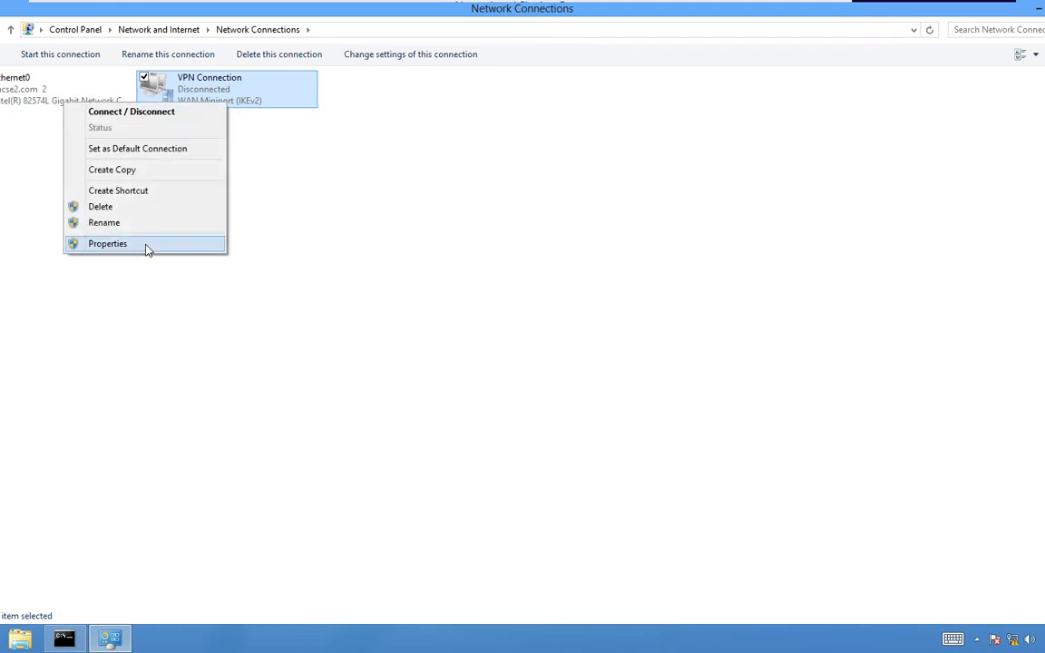
click(145, 245)
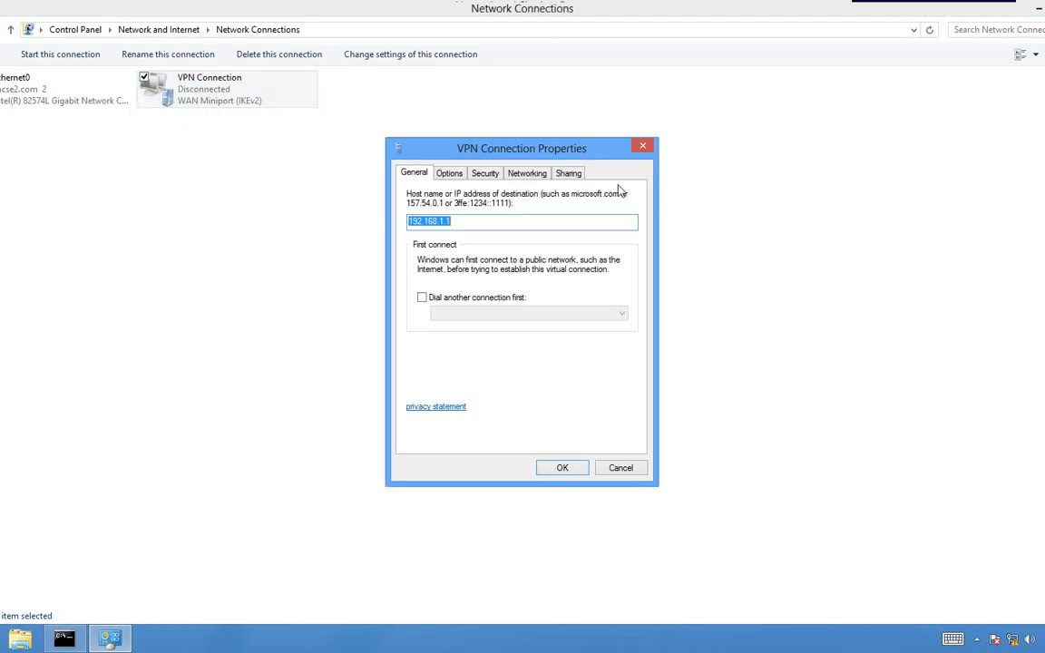
click(483, 177)
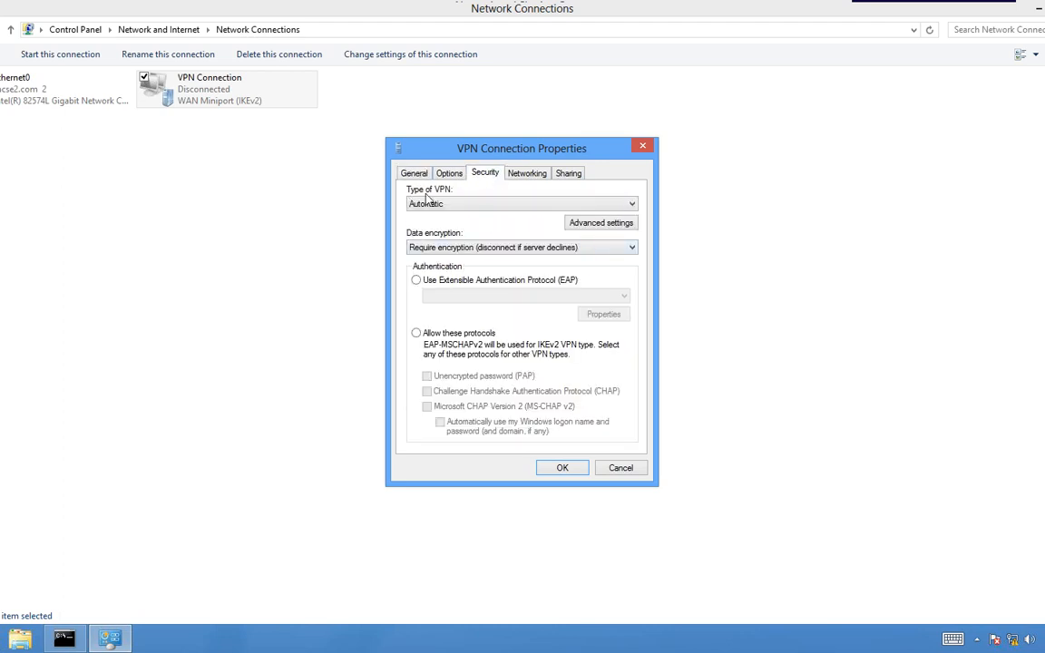
click(622, 205)
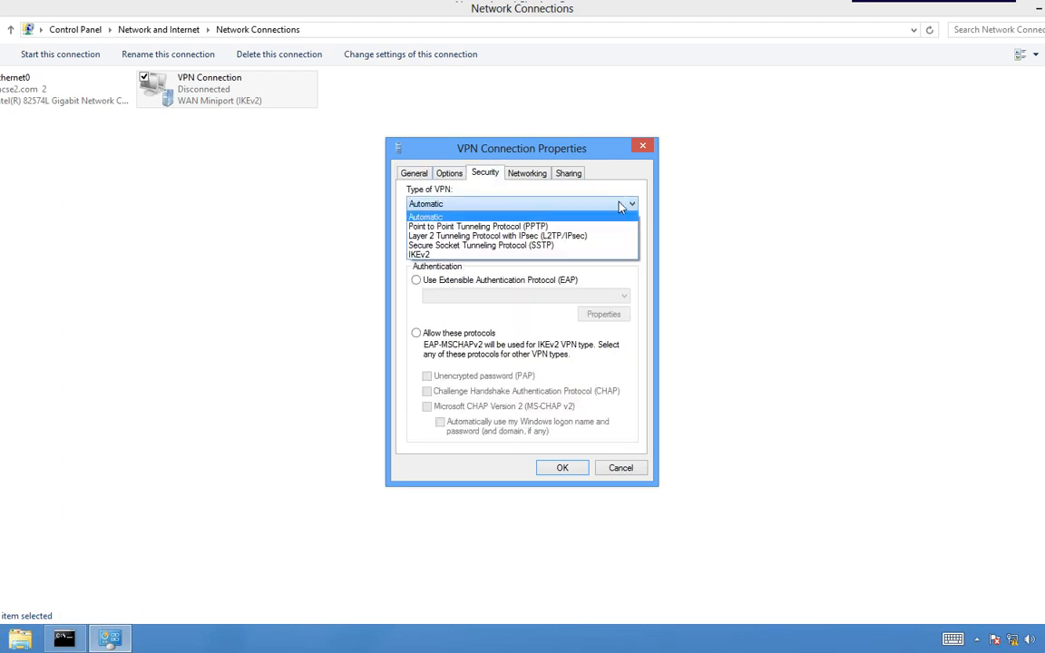
click(435, 227)
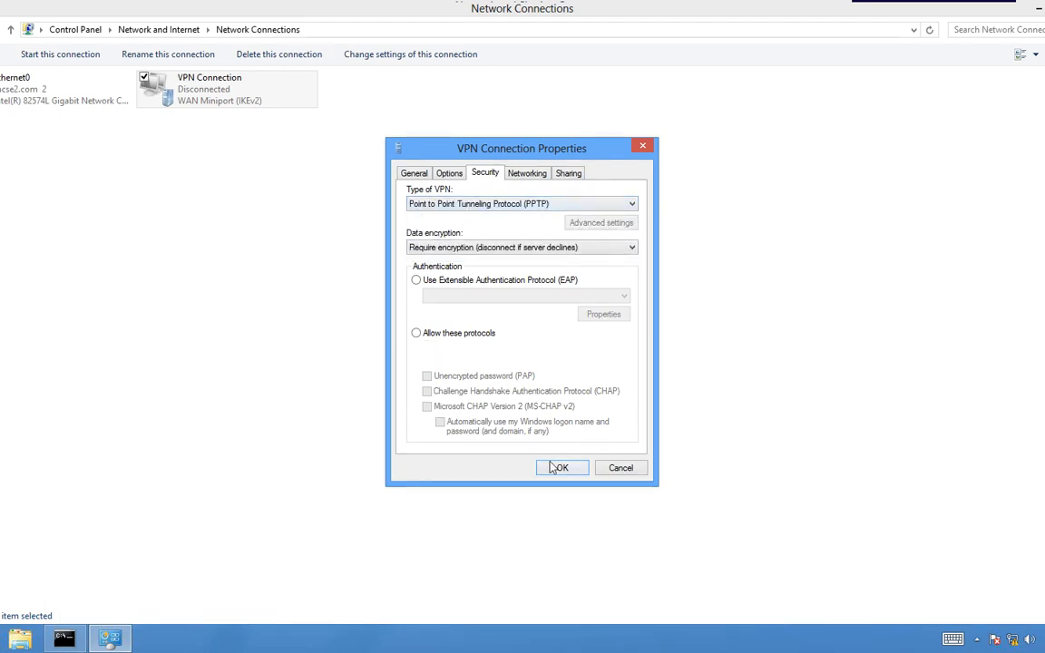
click(557, 470)
right_click(253, 105)
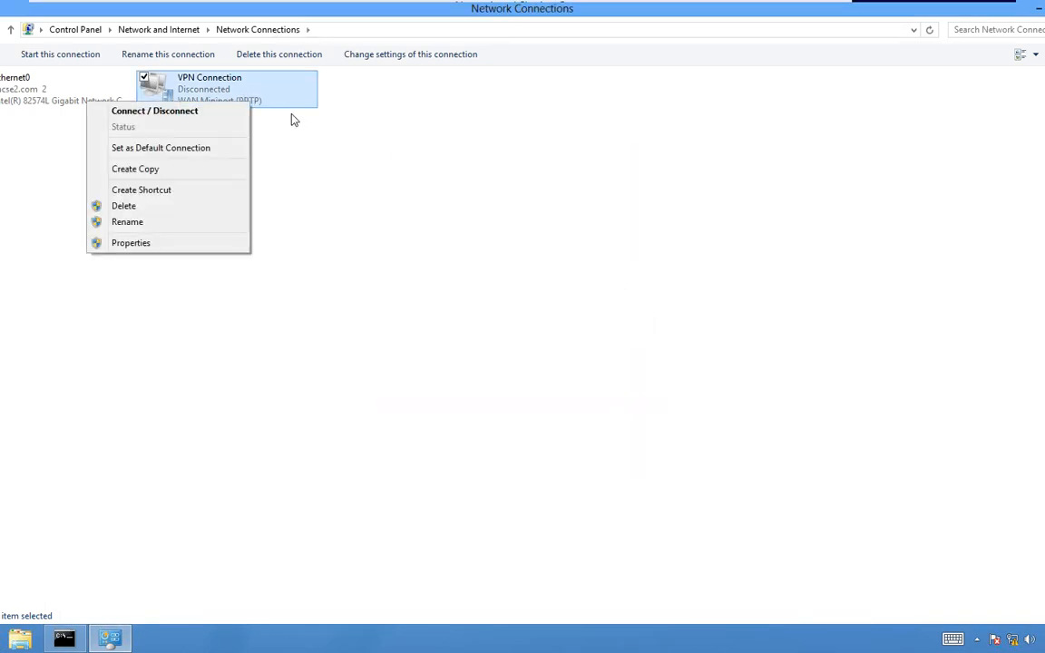
click(207, 121)
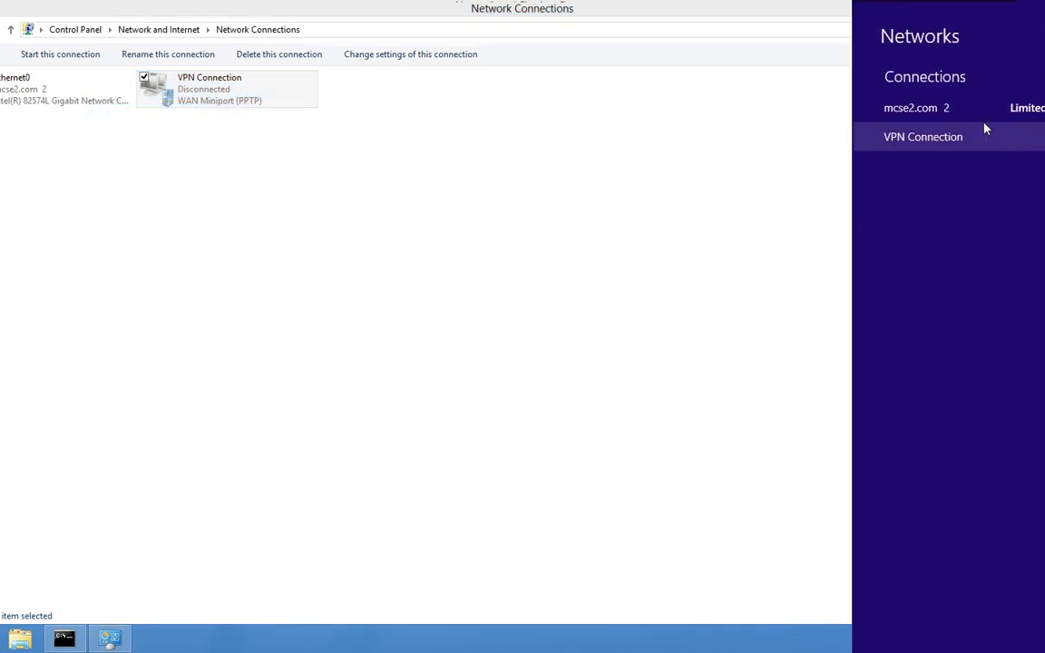
- Connect VPN Connection to 192.168.1.1 with the user's name and password, then close the Networks charm
click(989, 139)
click(1036, 175)
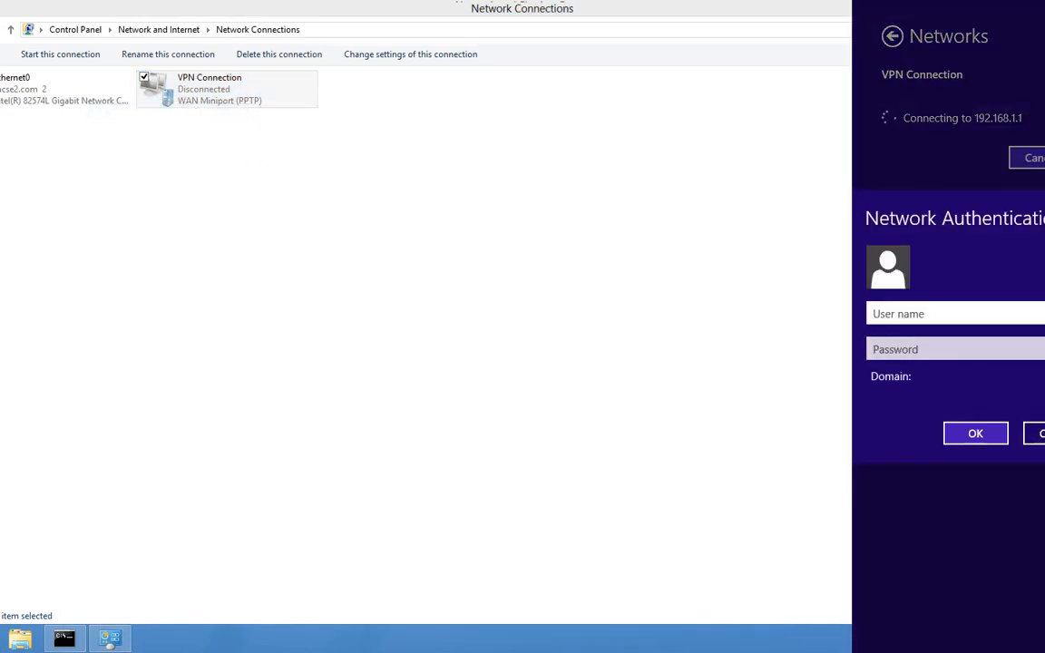
key(Tab)
text(*****)
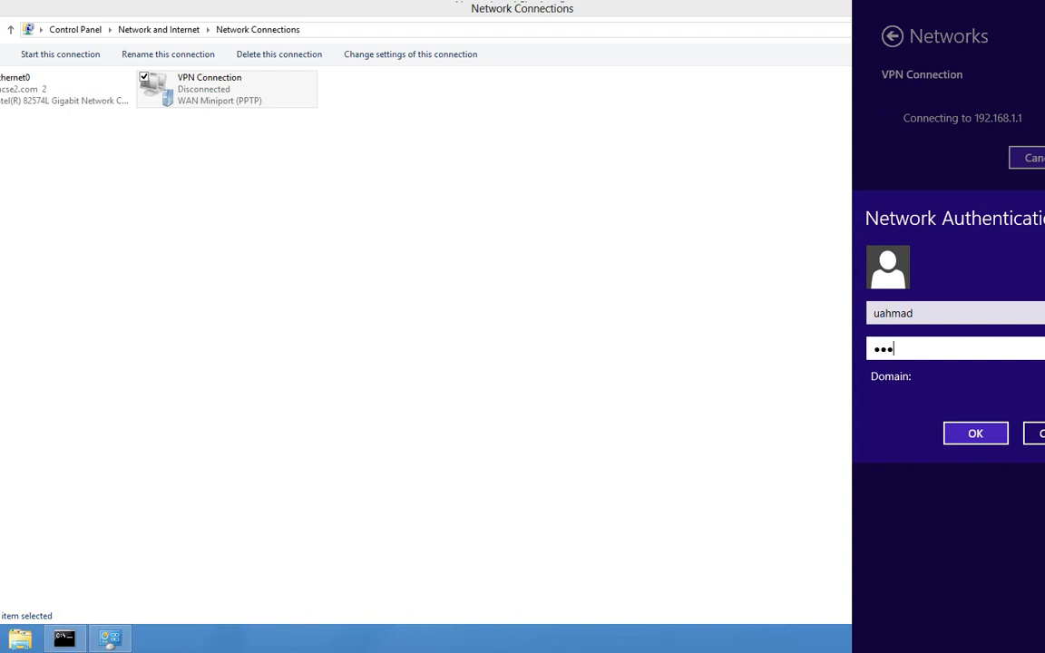
text(***)
click(970, 437)
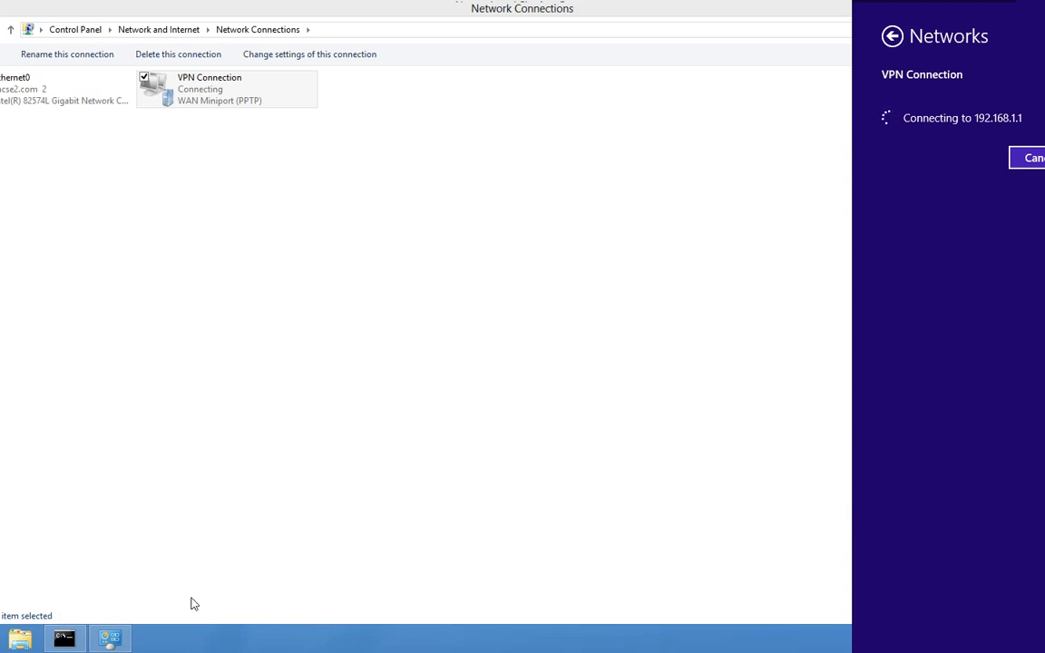
click(52, 645)
- Retry VPN Connection from Network Connections and dismiss the resulting Error 807 panel
mouse_move(51, 645)
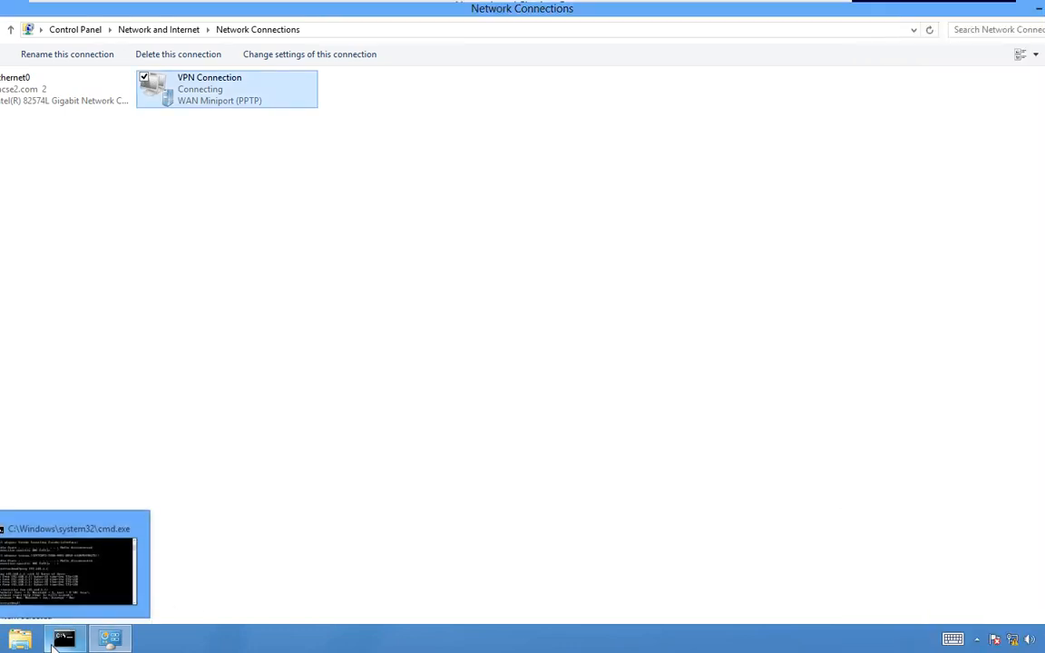
click(63, 574)
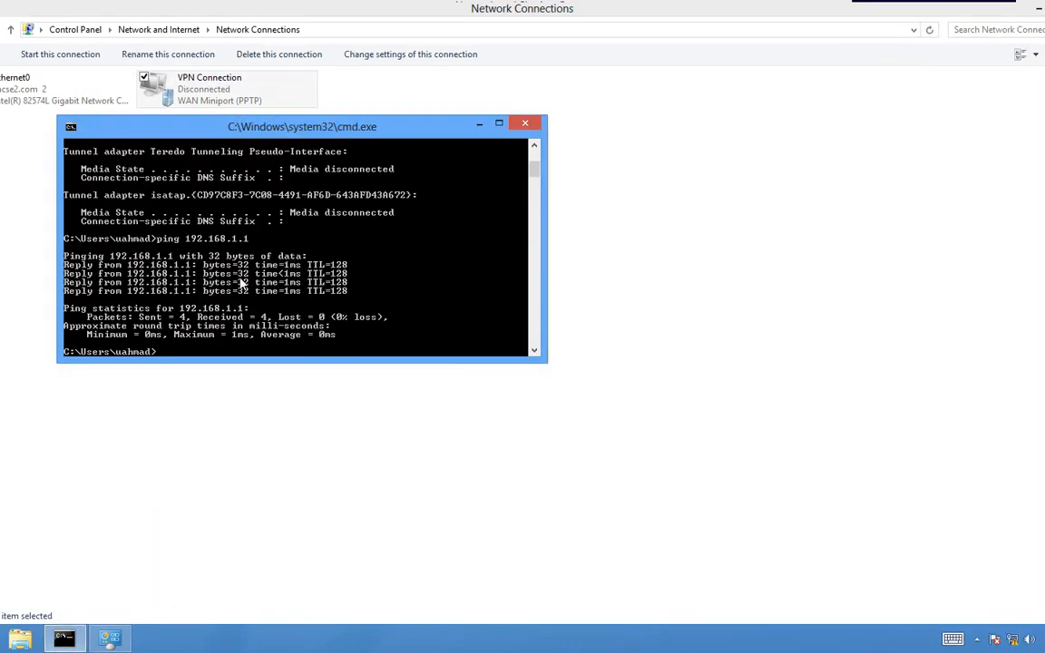
click(479, 123)
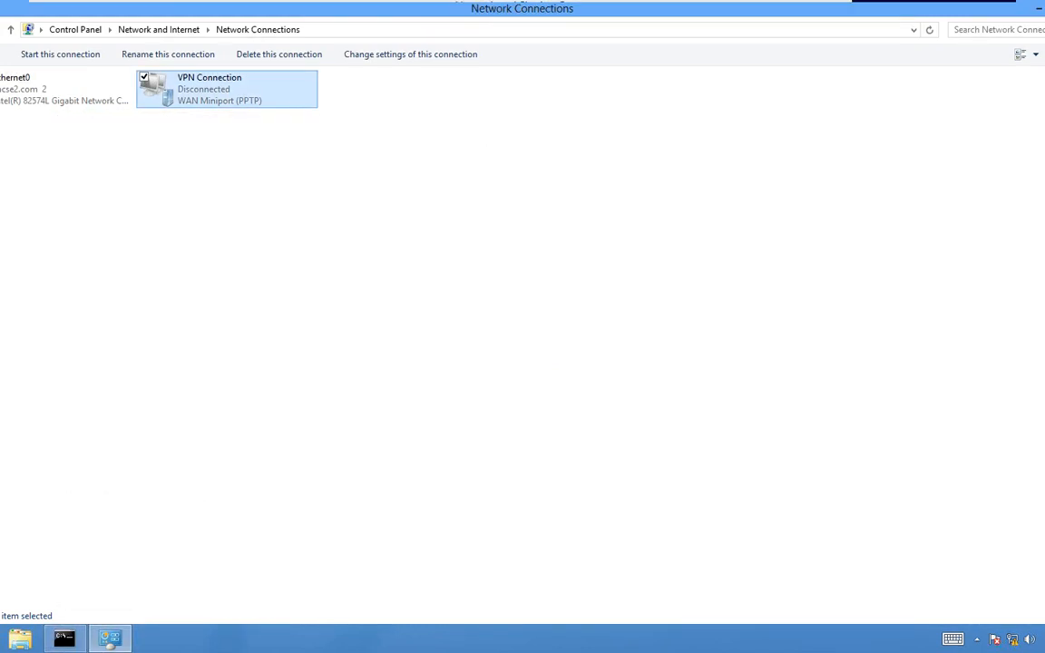
right_click(211, 100)
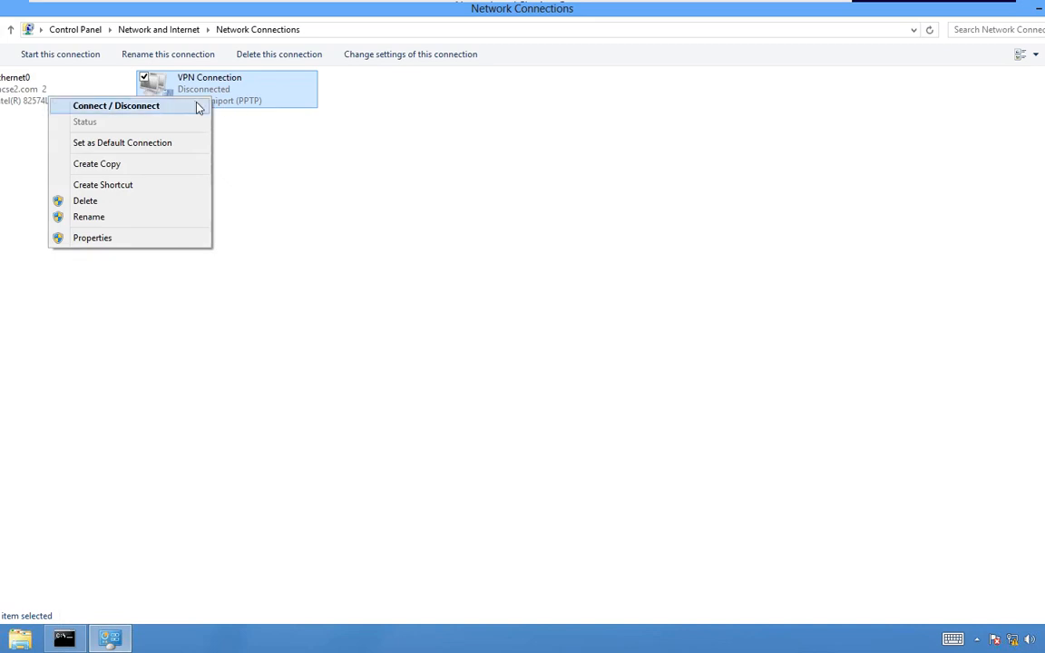
click(198, 105)
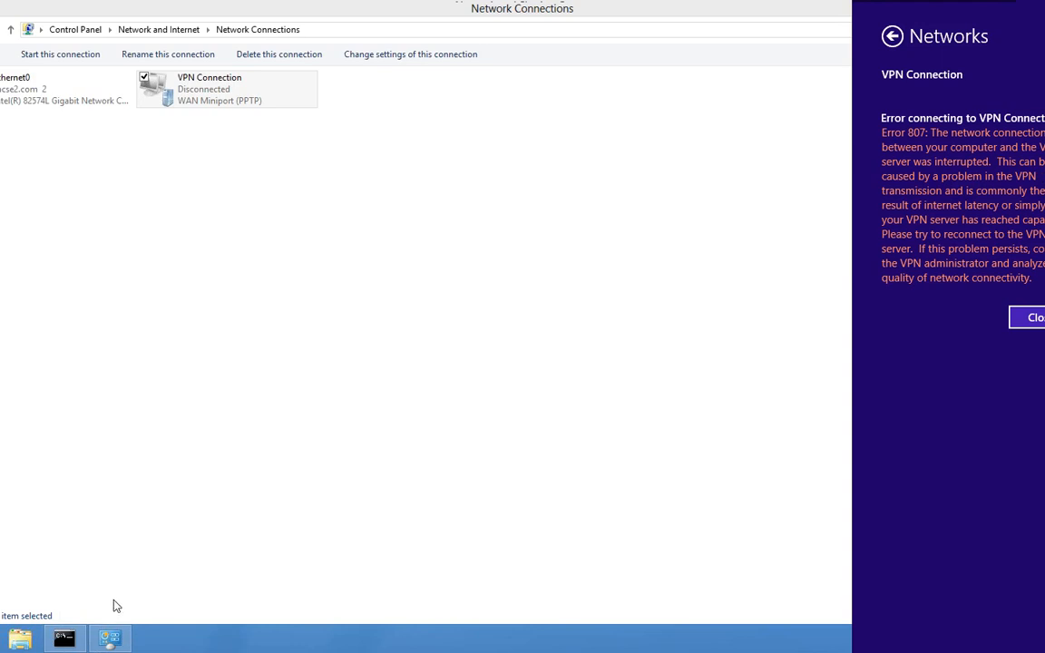
click(77, 635)
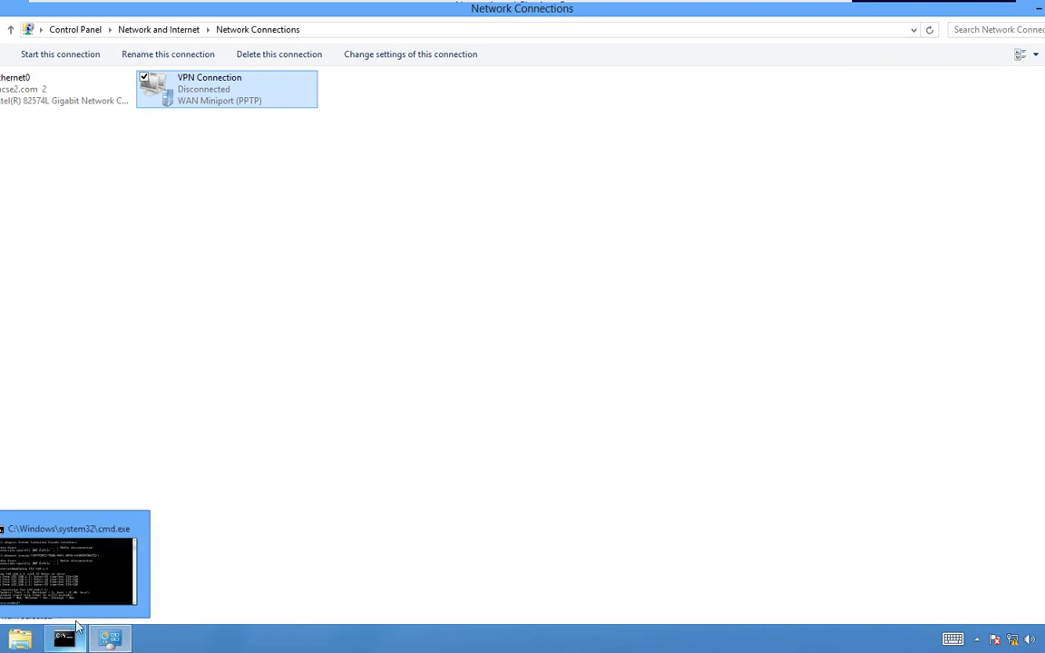
- Re-run ping 192.168.1.1 in Command Prompt to confirm the server still replies
click(74, 590)
key(Up)
key(Return)
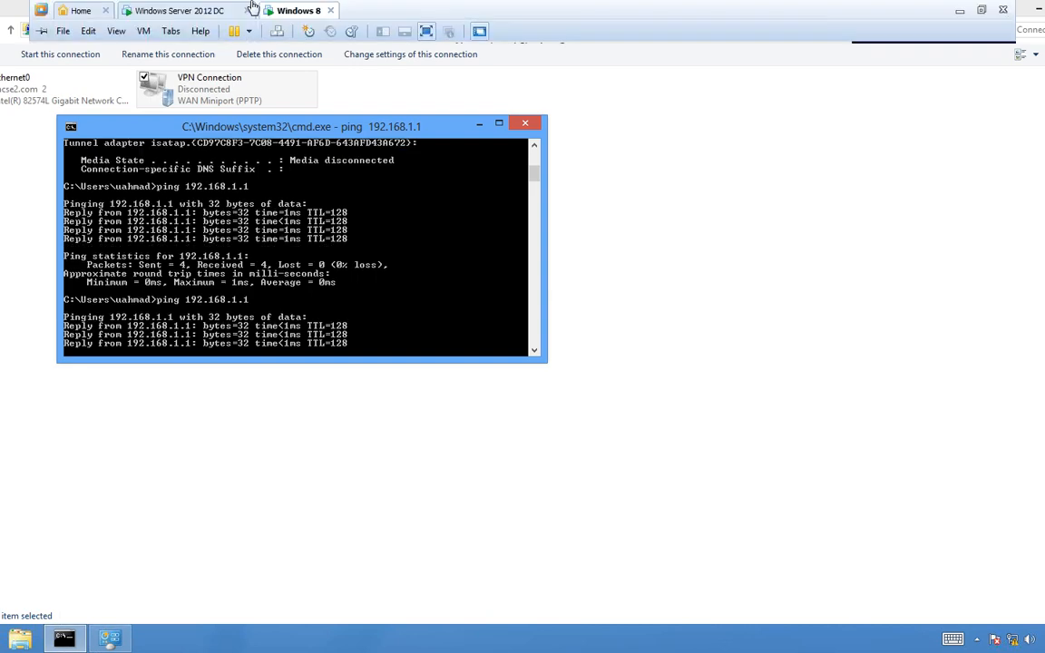
- On the DC, close the user's properties and review WIN-DC's interfaces, summary and ports in Routing and Remote Access
click(181, 10)
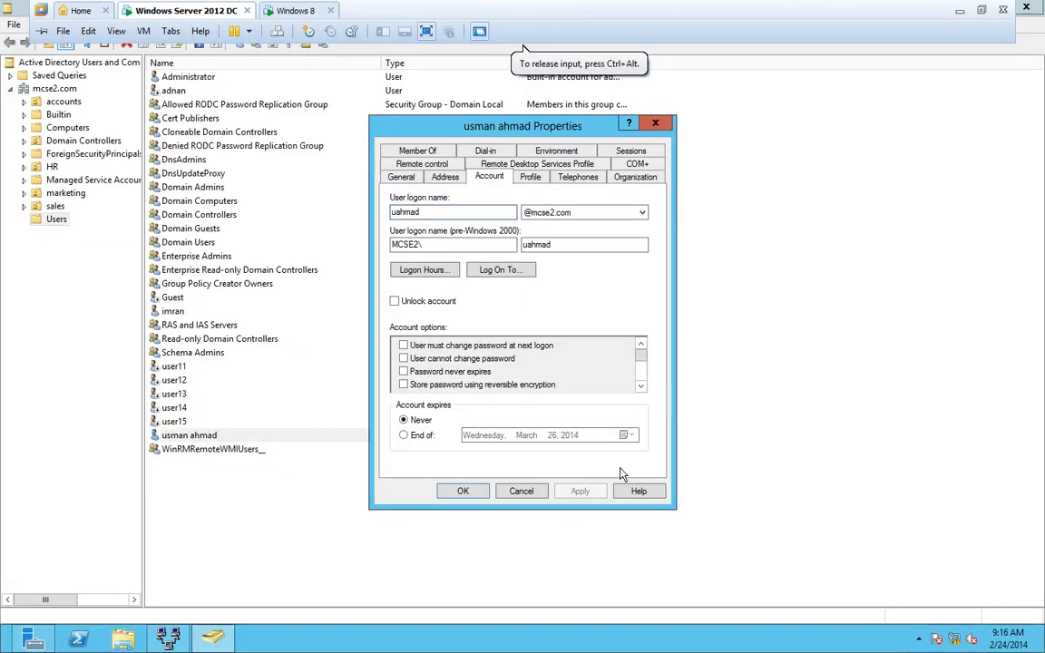
click(521, 491)
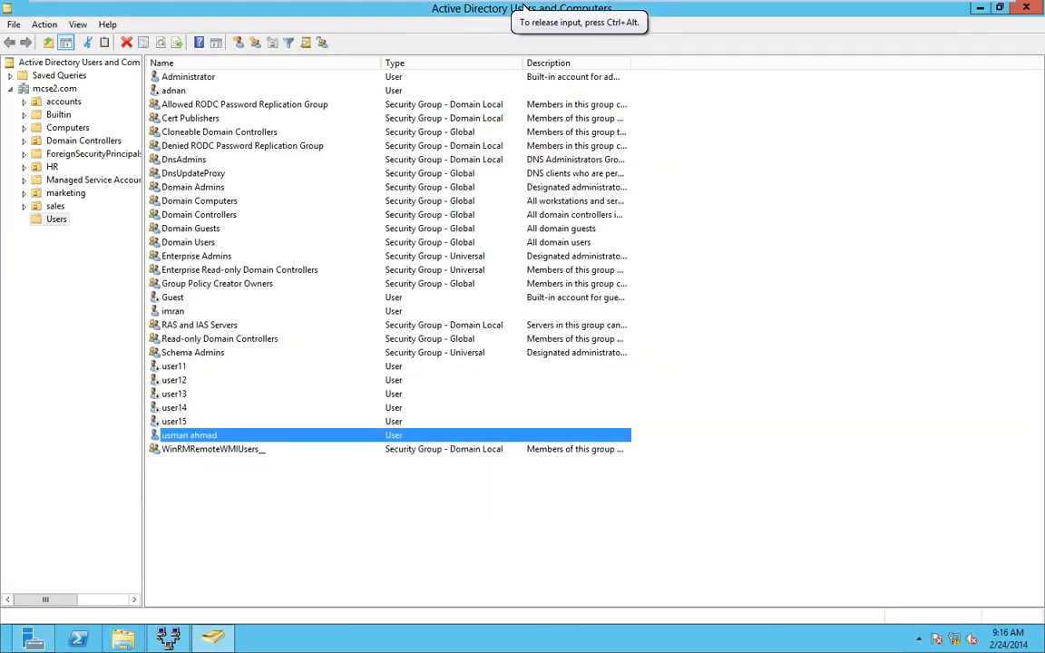
click(156, 641)
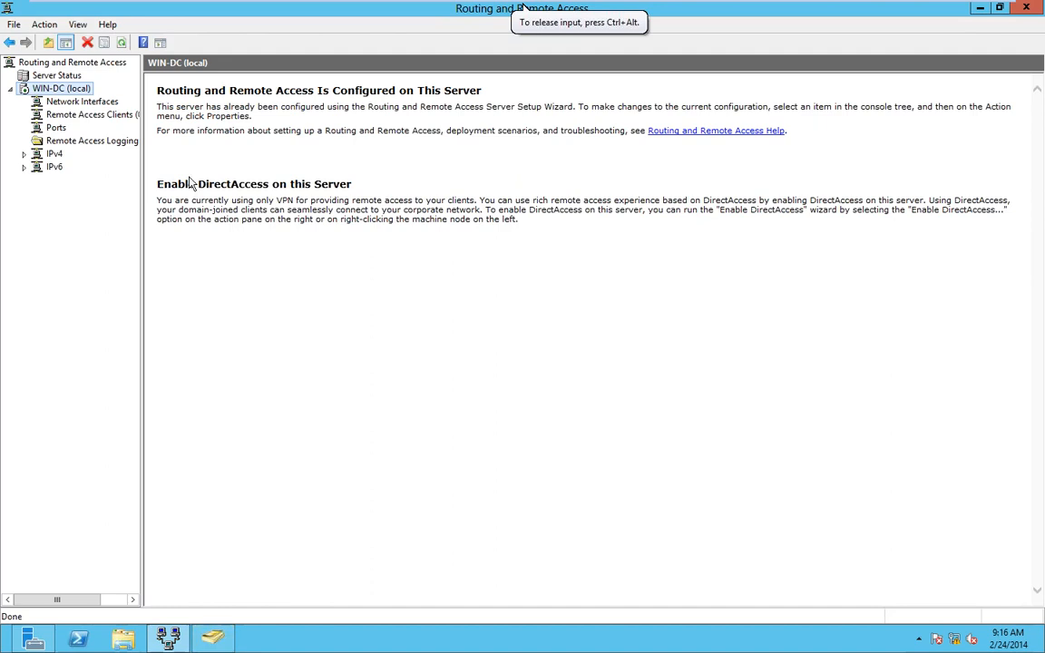
click(56, 103)
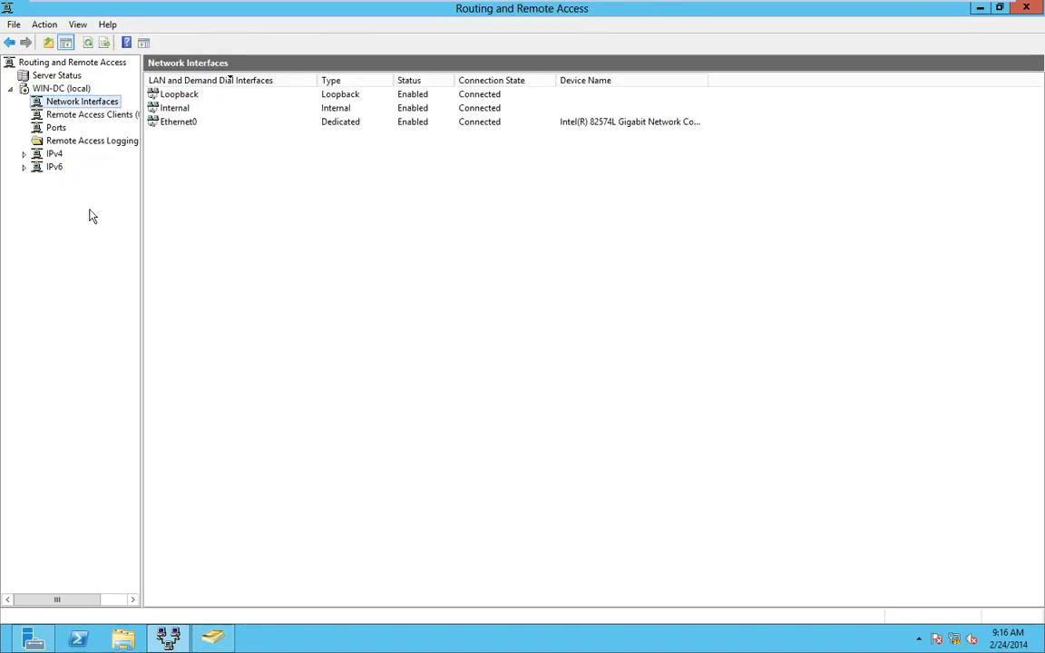
click(62, 90)
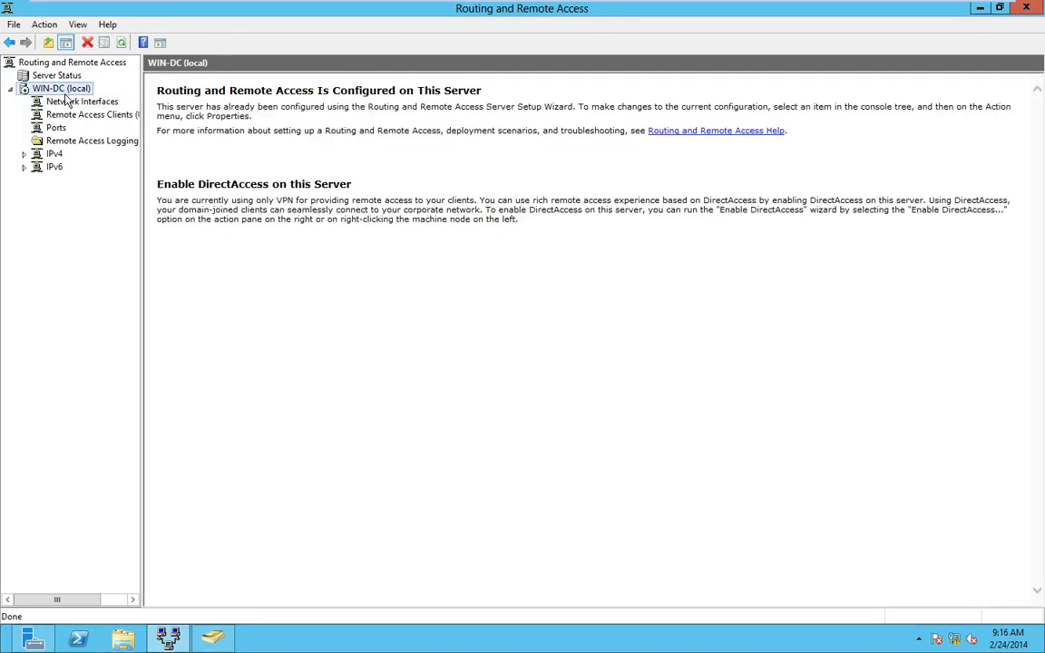
click(58, 130)
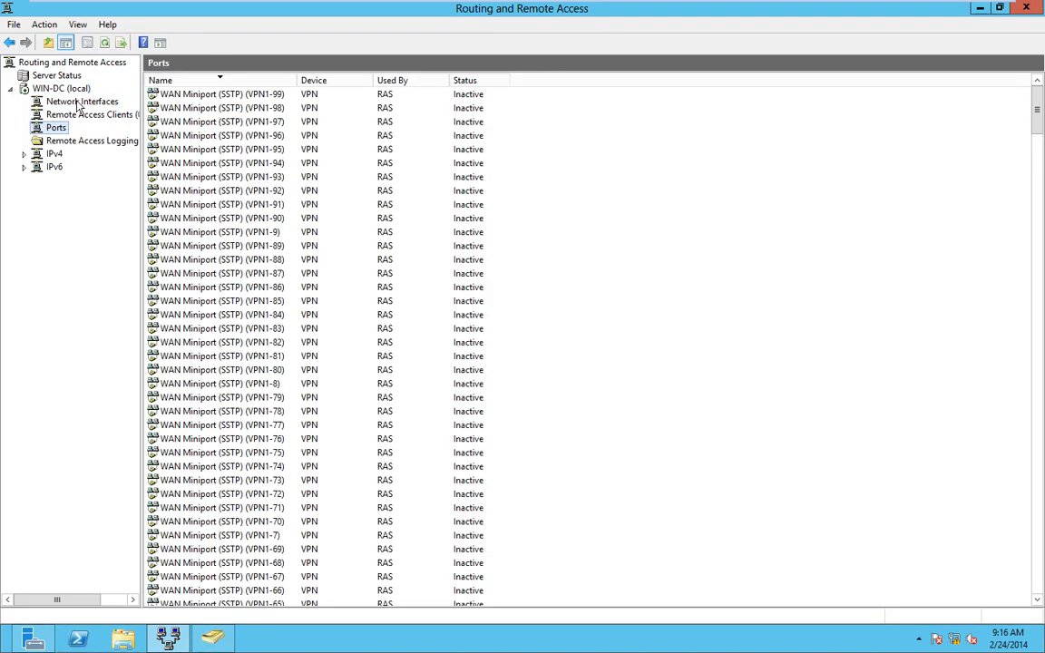
- Enable CHAP in WIN-DC's Security authentication methods, apply, and restart the routing service
right_click(74, 88)
click(136, 220)
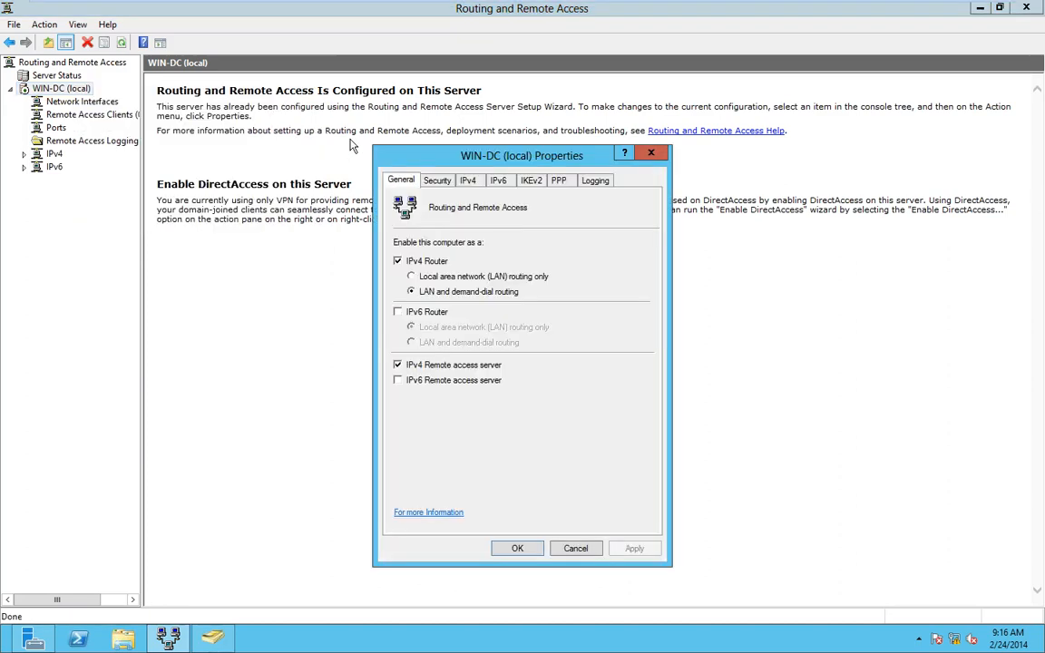
click(436, 179)
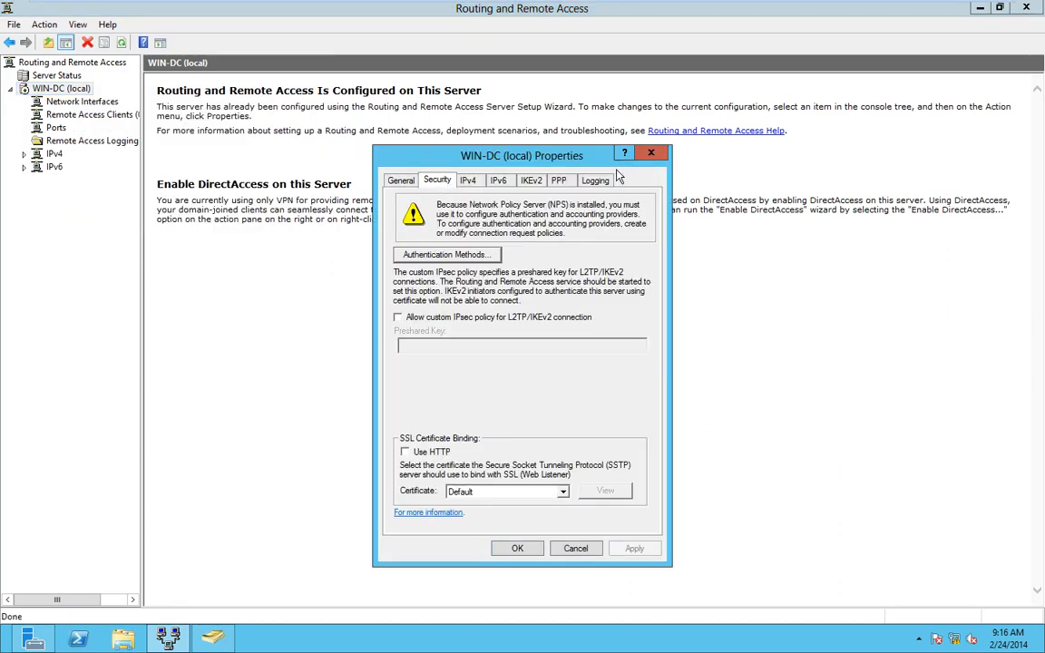
click(467, 180)
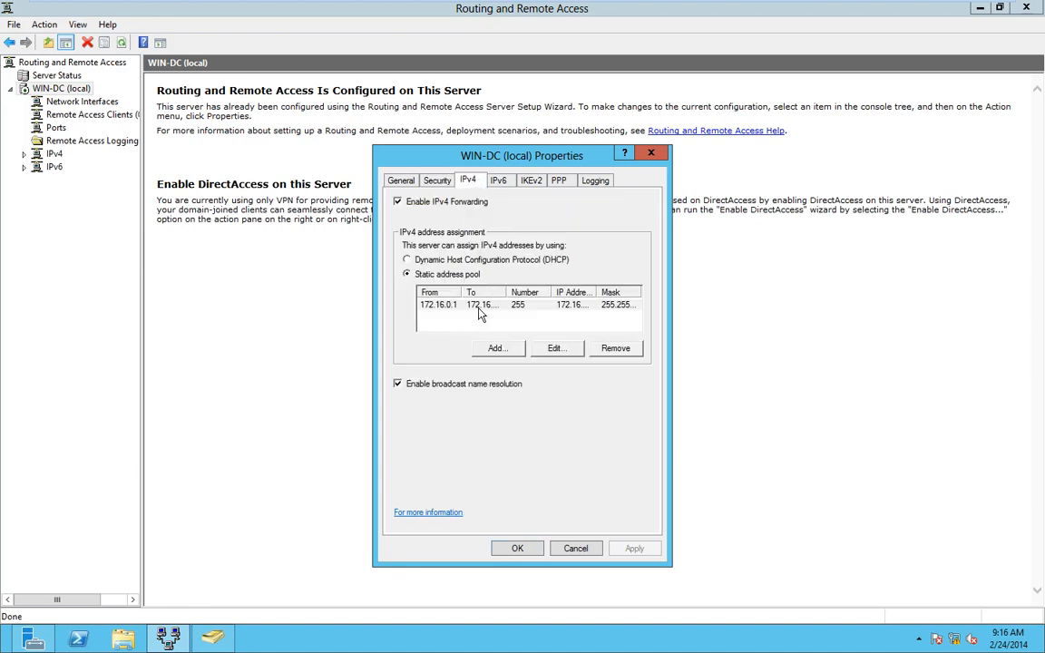
click(436, 180)
click(443, 255)
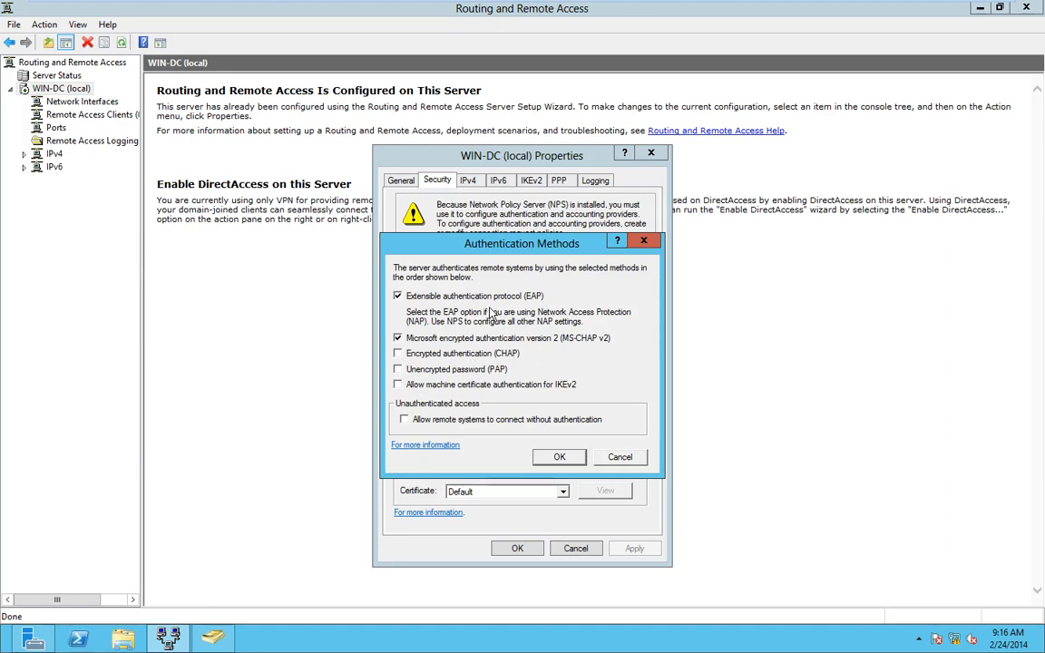
click(397, 354)
click(560, 458)
click(634, 549)
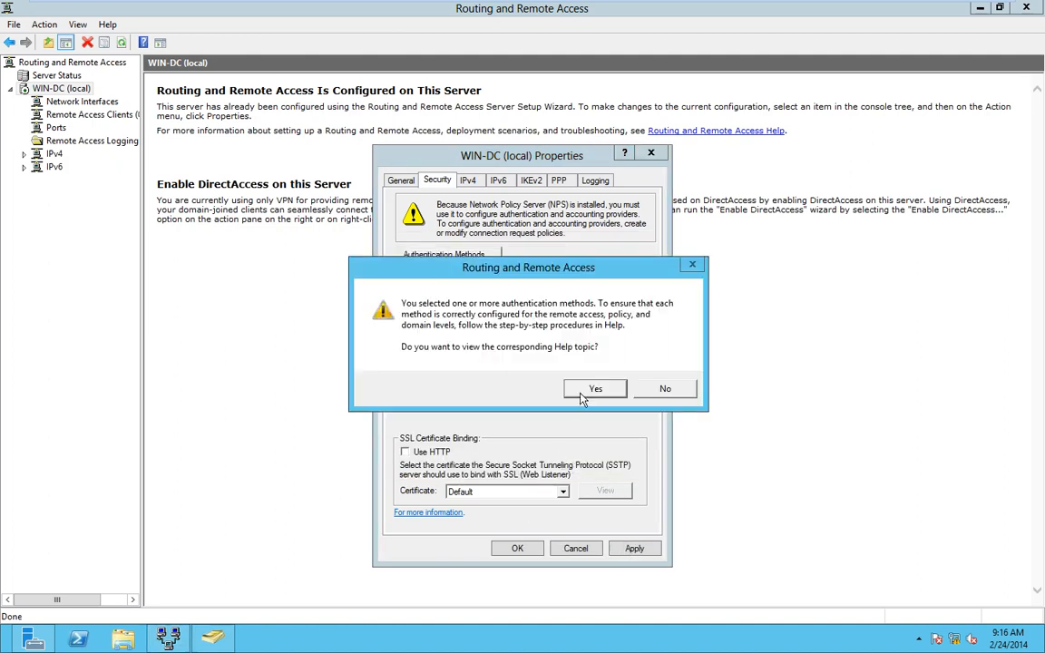
click(663, 389)
click(518, 548)
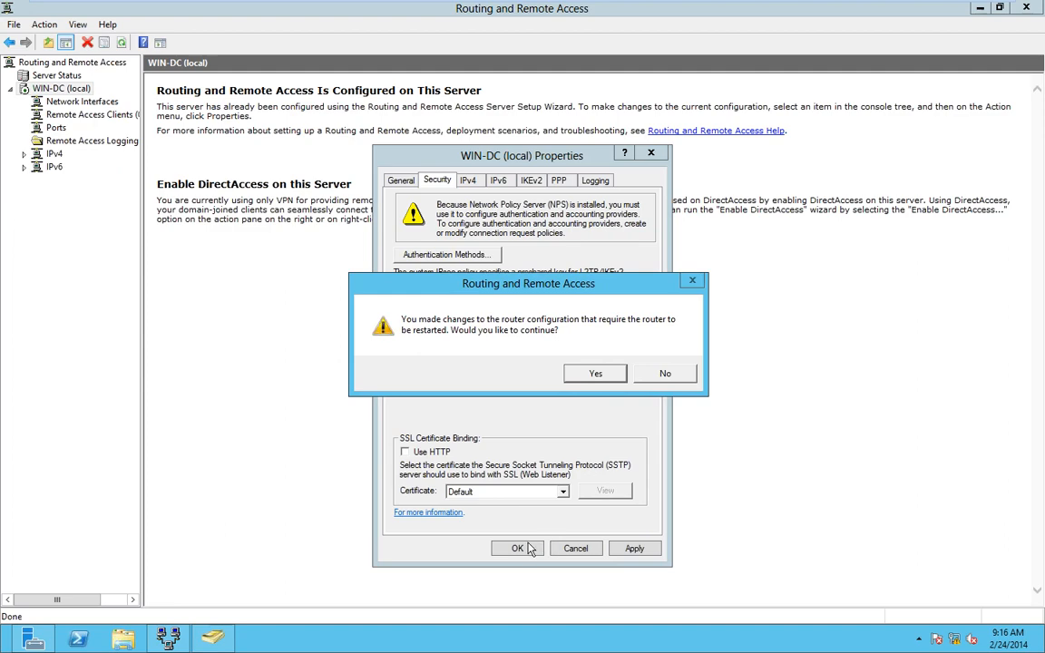
click(596, 374)
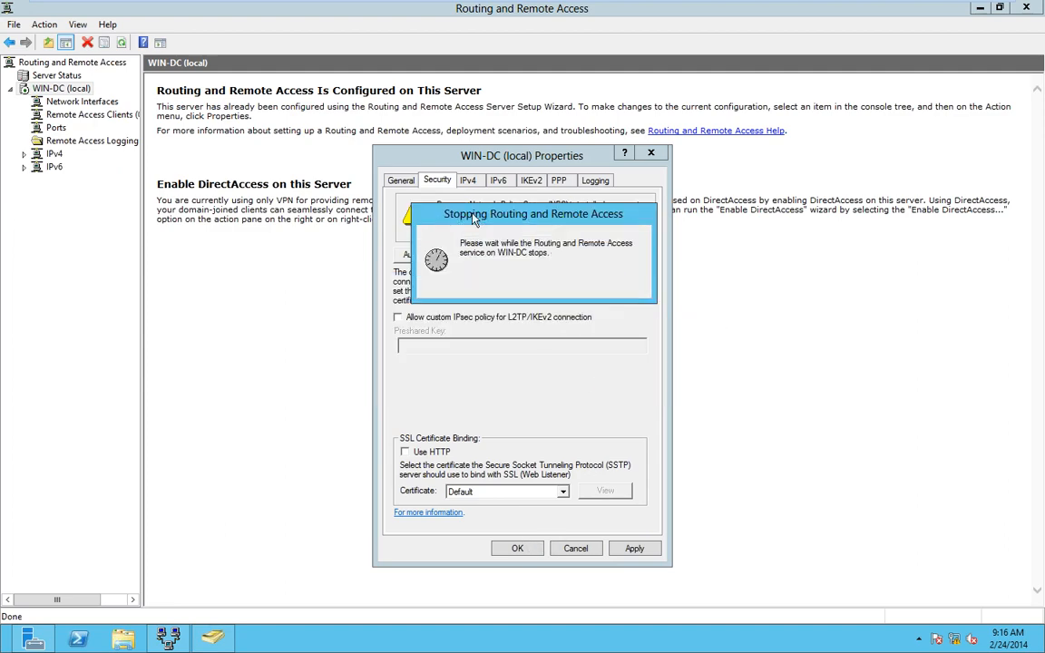
- Minimize the Windows 8 Command Prompt, then close WIN-DC's server properties
mouse_move(421, 3)
click(276, 10)
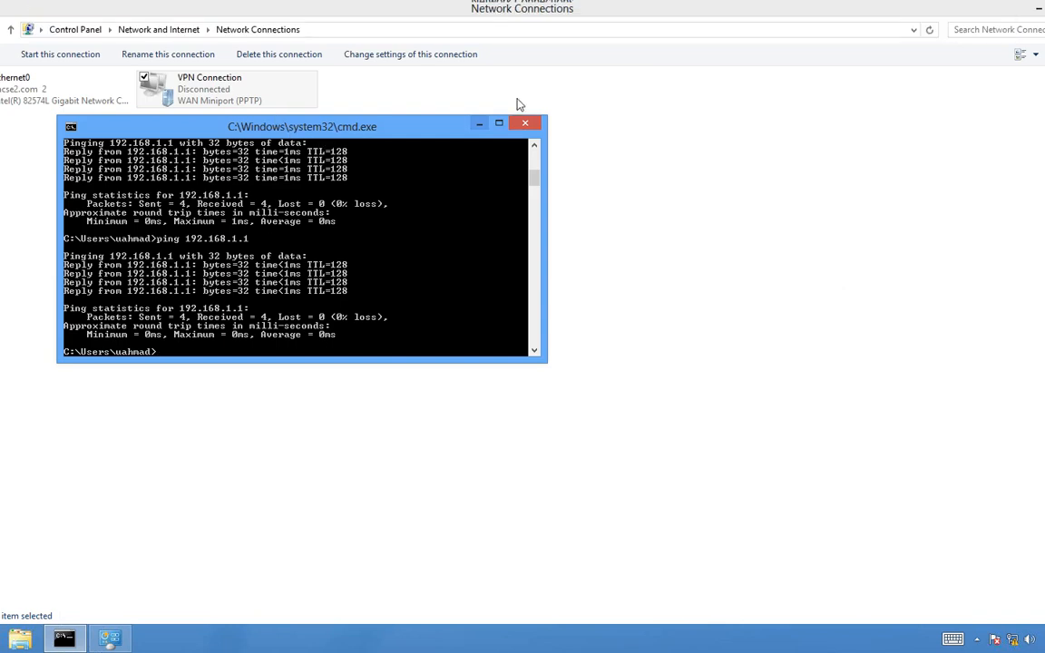
click(479, 124)
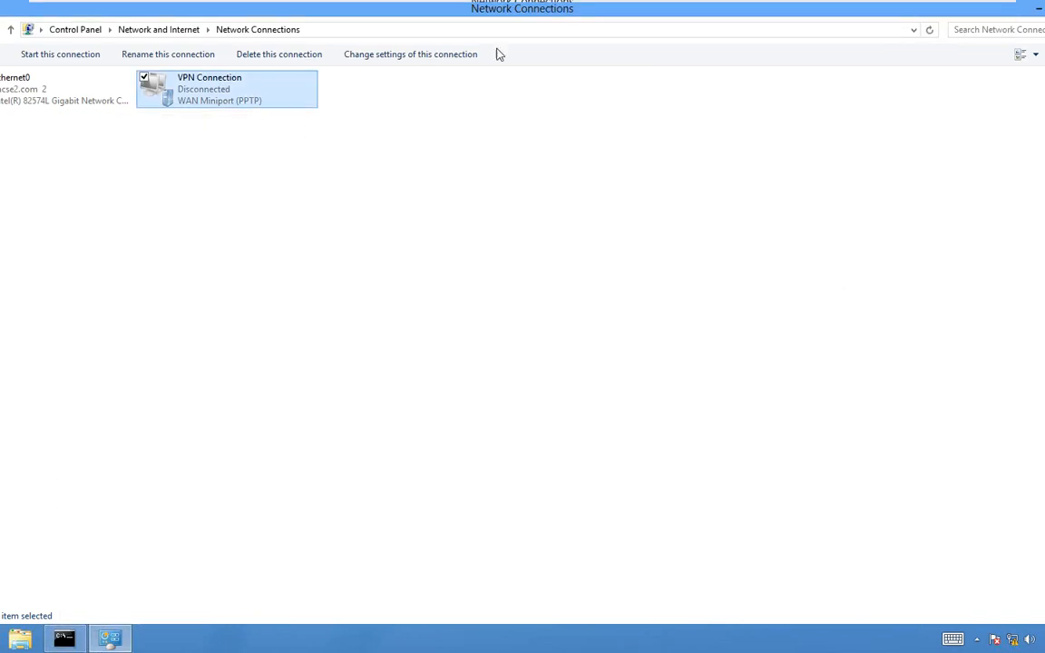
mouse_move(476, 5)
click(160, 14)
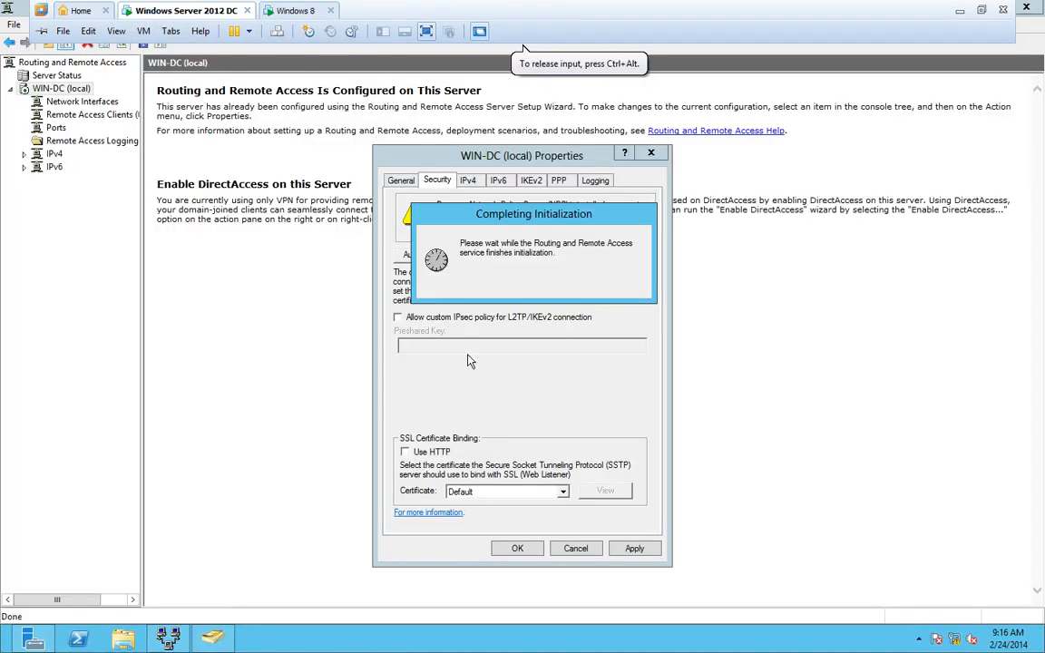
click(517, 548)
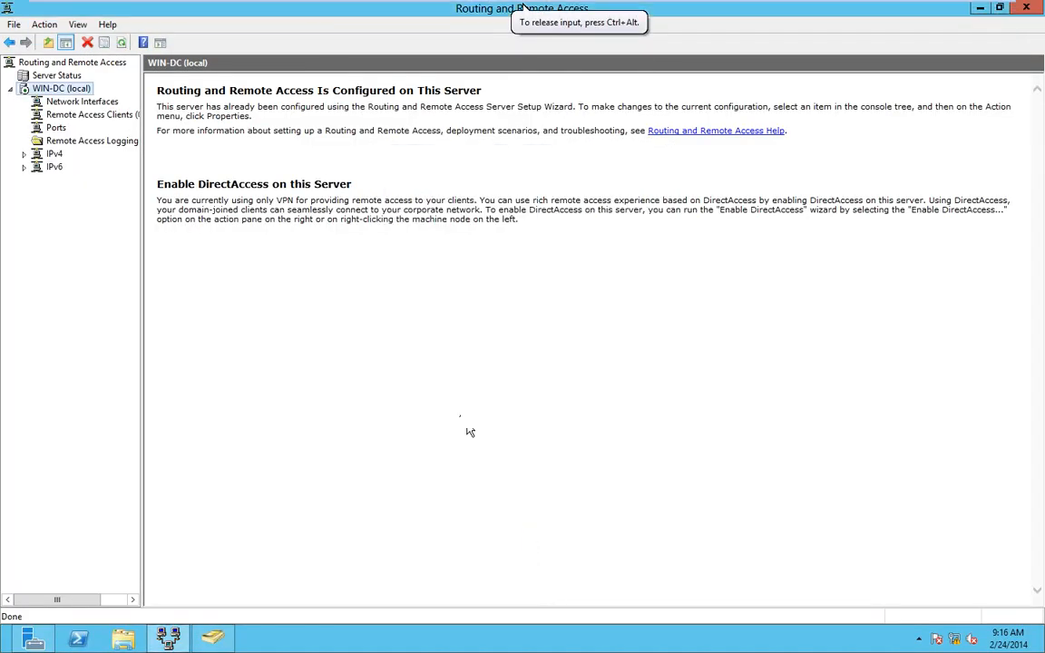
- Retry VPN Connection from Network Connections and close the Error 807 message
click(272, 11)
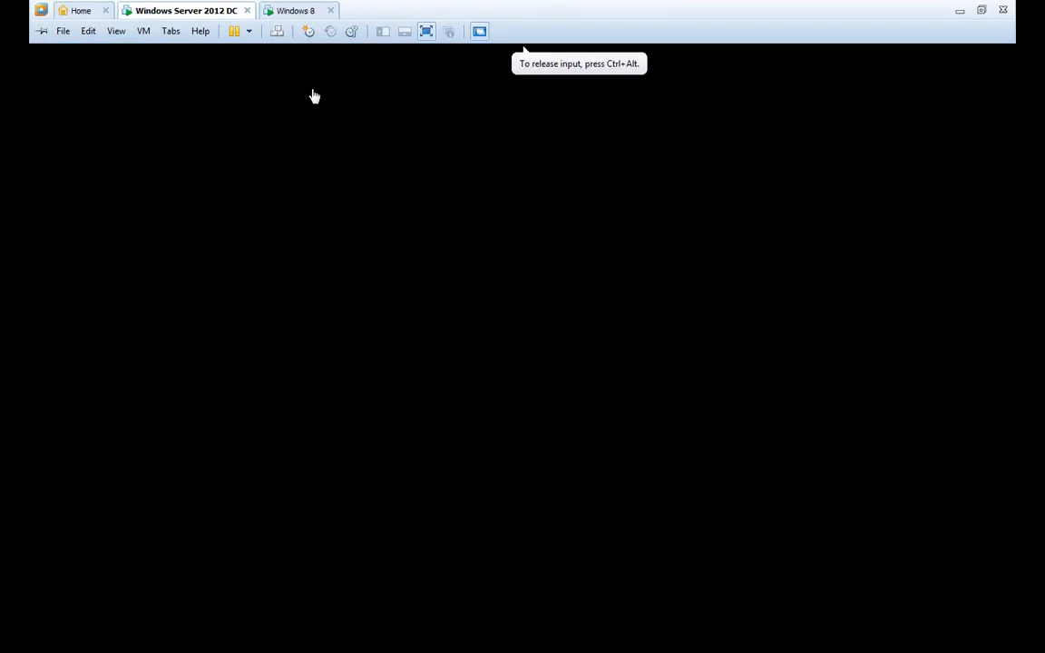
right_click(253, 99)
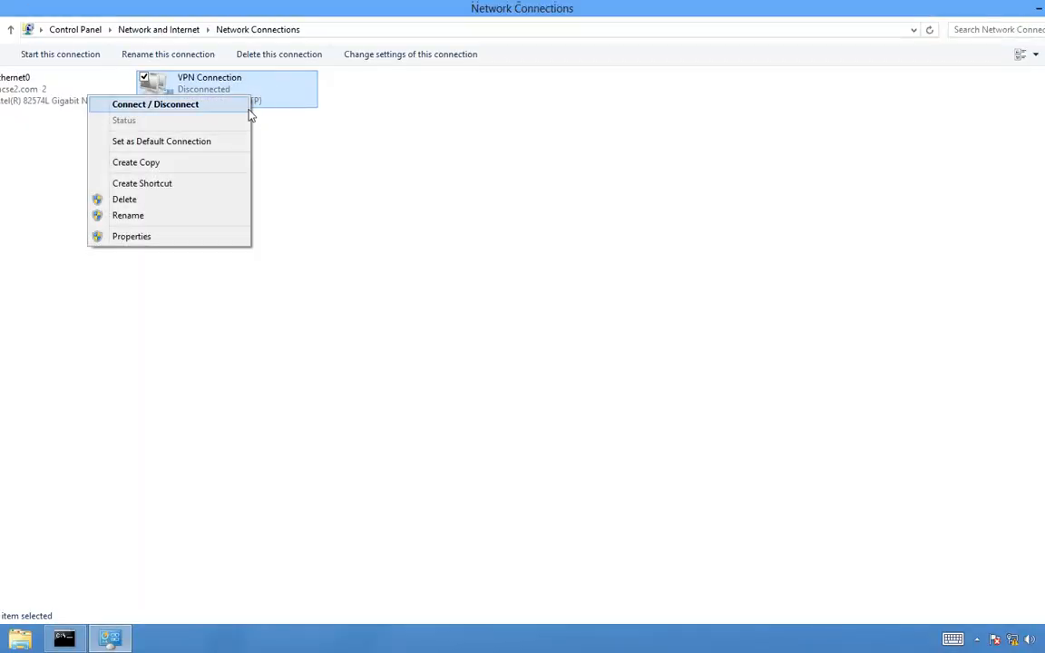
click(247, 105)
click(1032, 317)
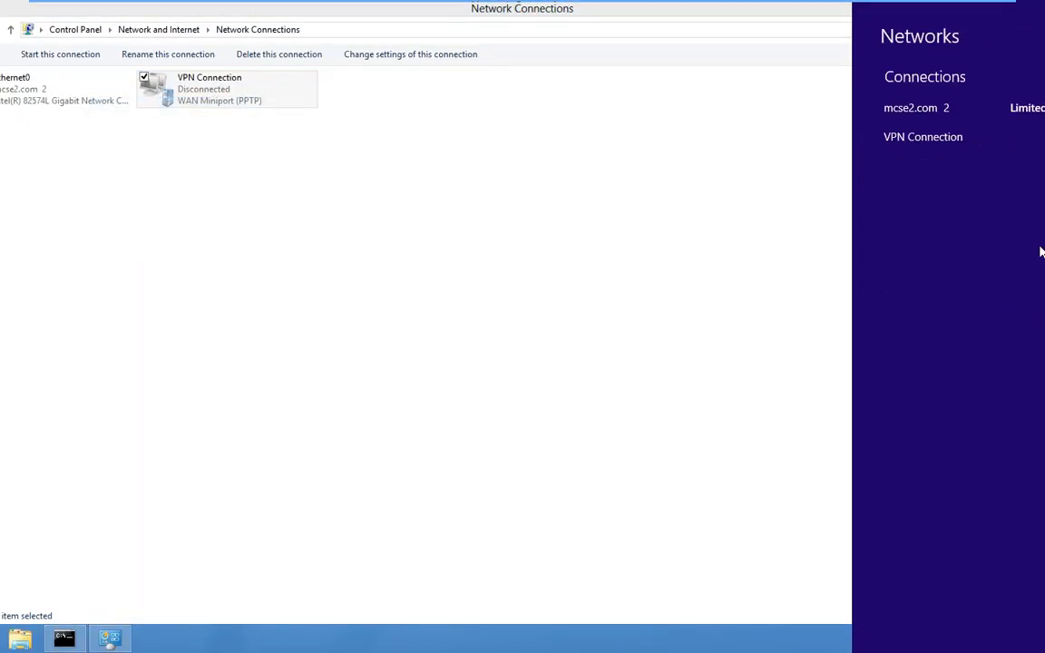
- Connect VPN Connection to 192.168.1.1 from the Networks charm with the user name and password
click(1006, 144)
click(1038, 178)
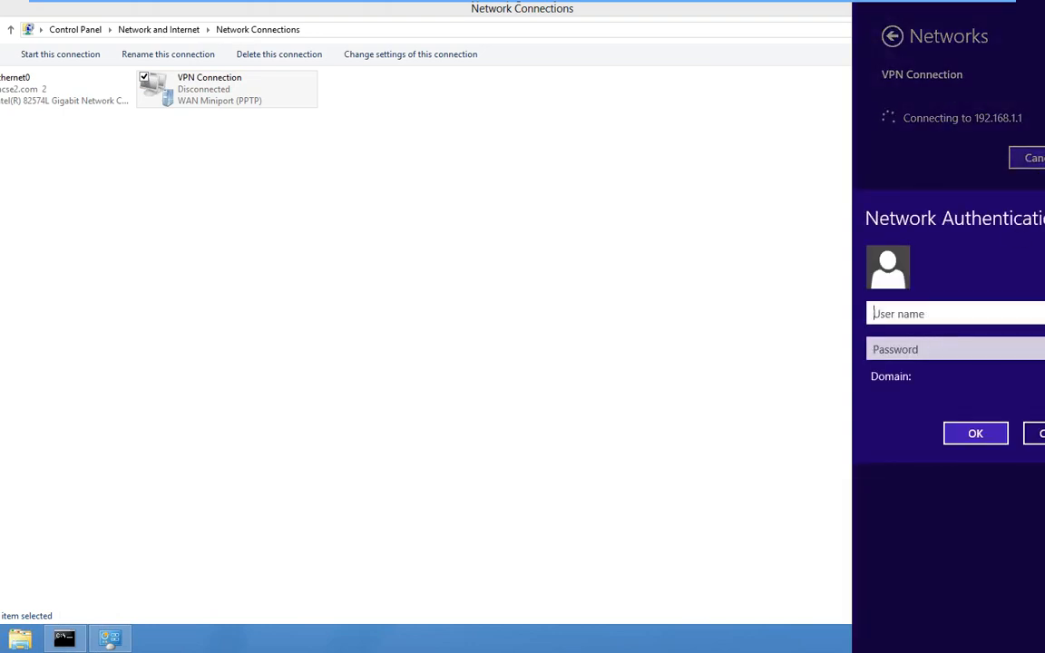
text(N)
key(BackSpace)
key(Tab)
text(••)
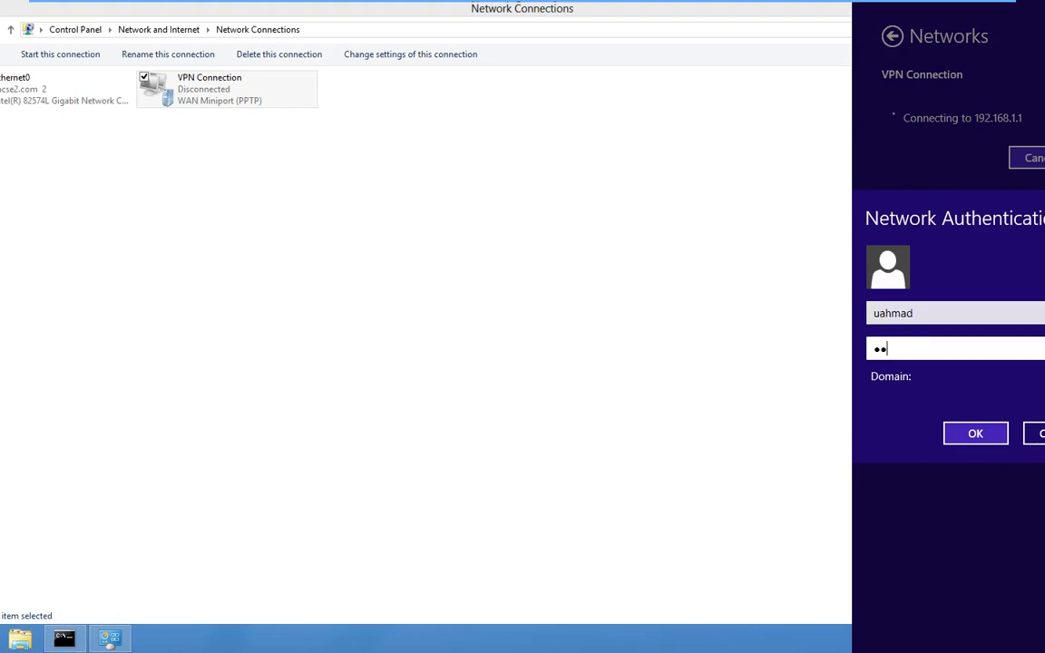
text(••••••)
key(Return)
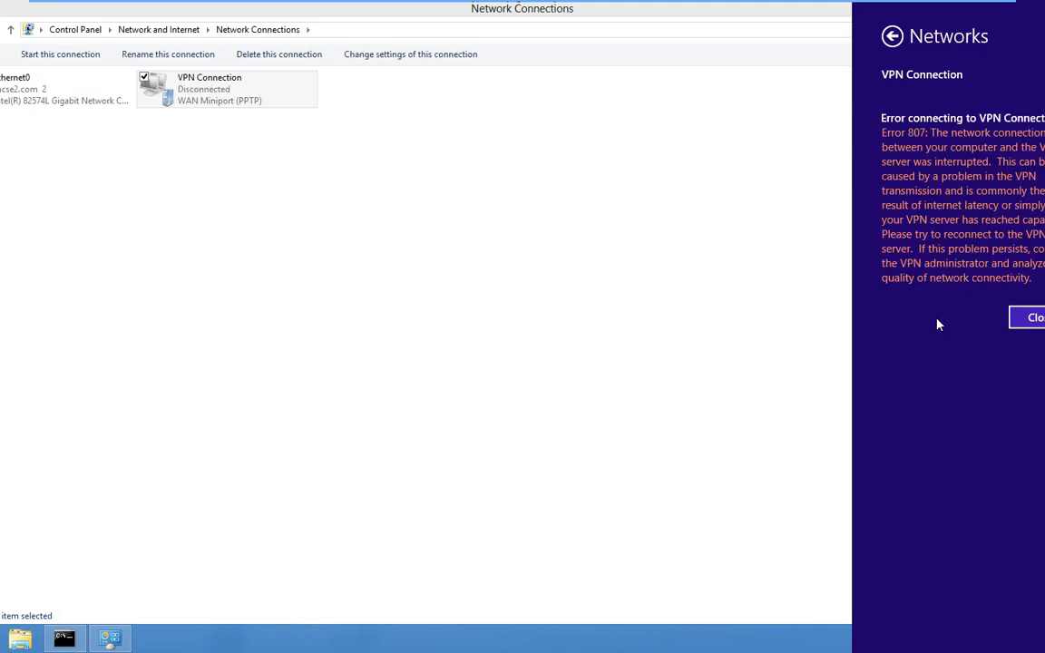
- Dismiss Error 807 and reconnect the VPN using the user@domain user name and password
click(1029, 319)
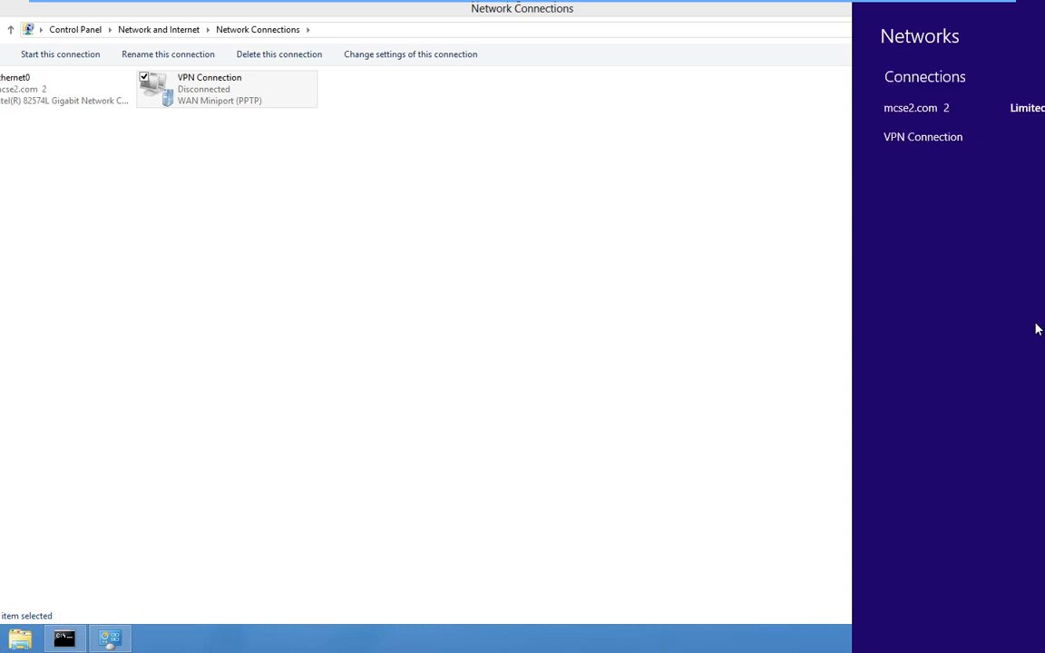
click(958, 145)
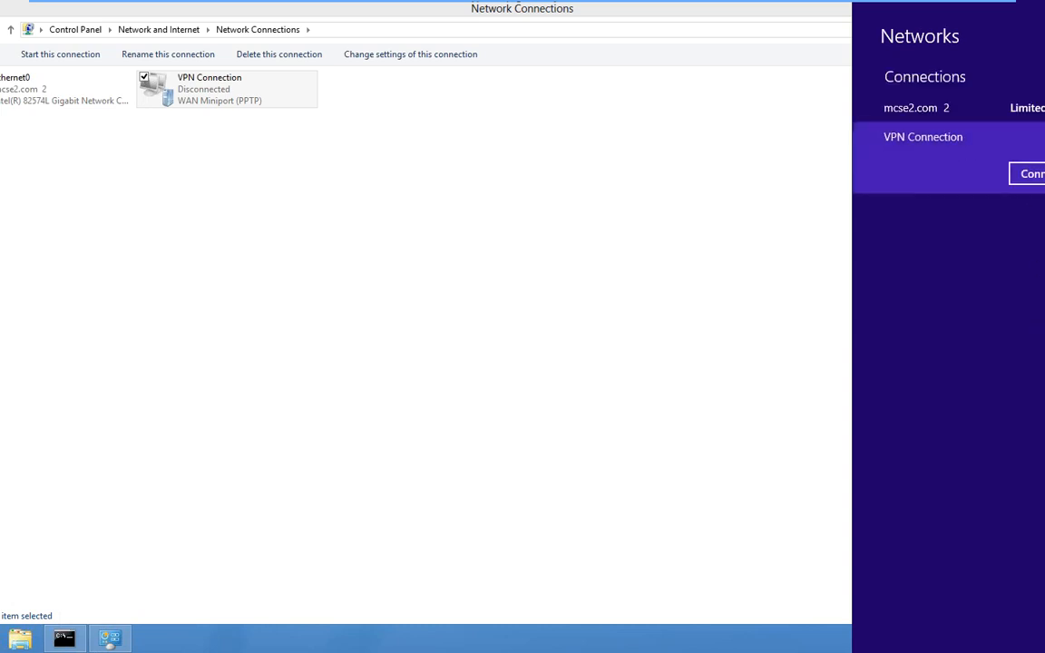
click(1029, 174)
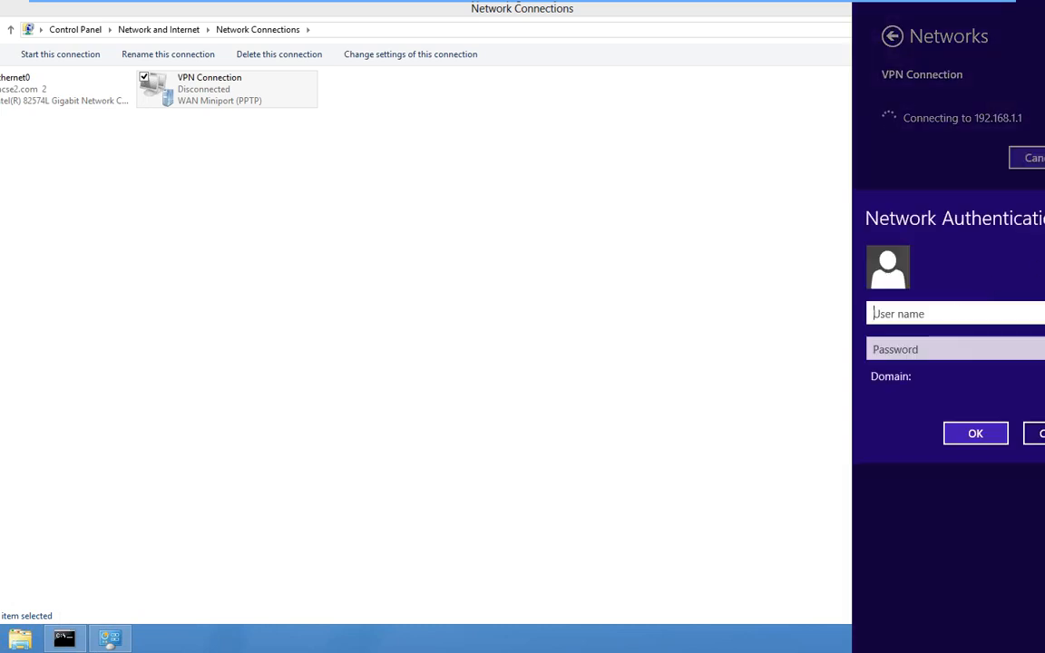
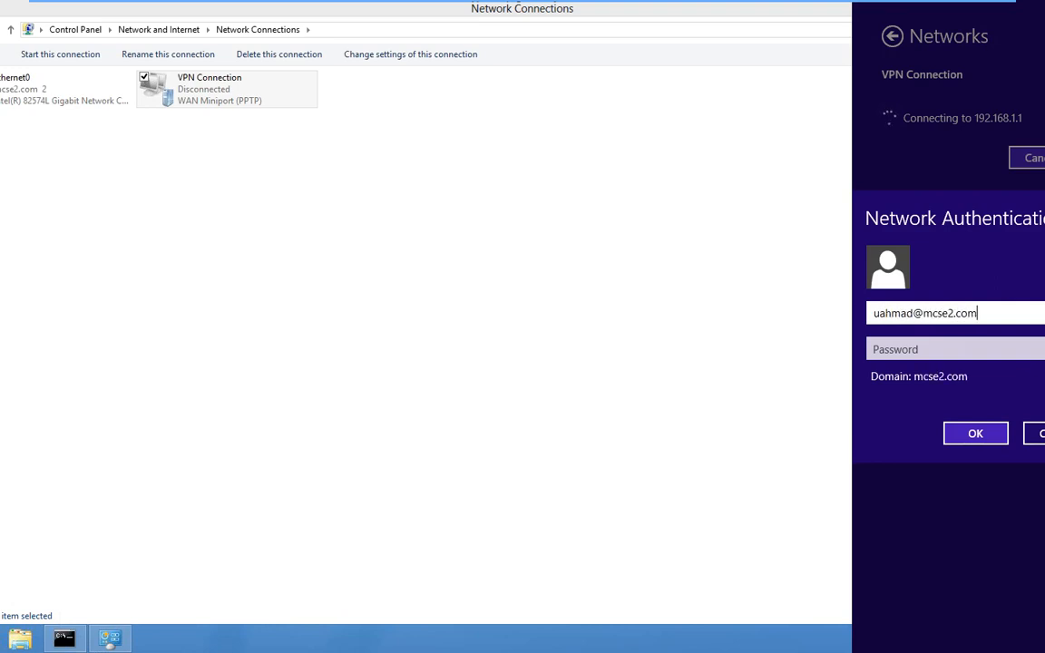
key(Tab)
text(•)
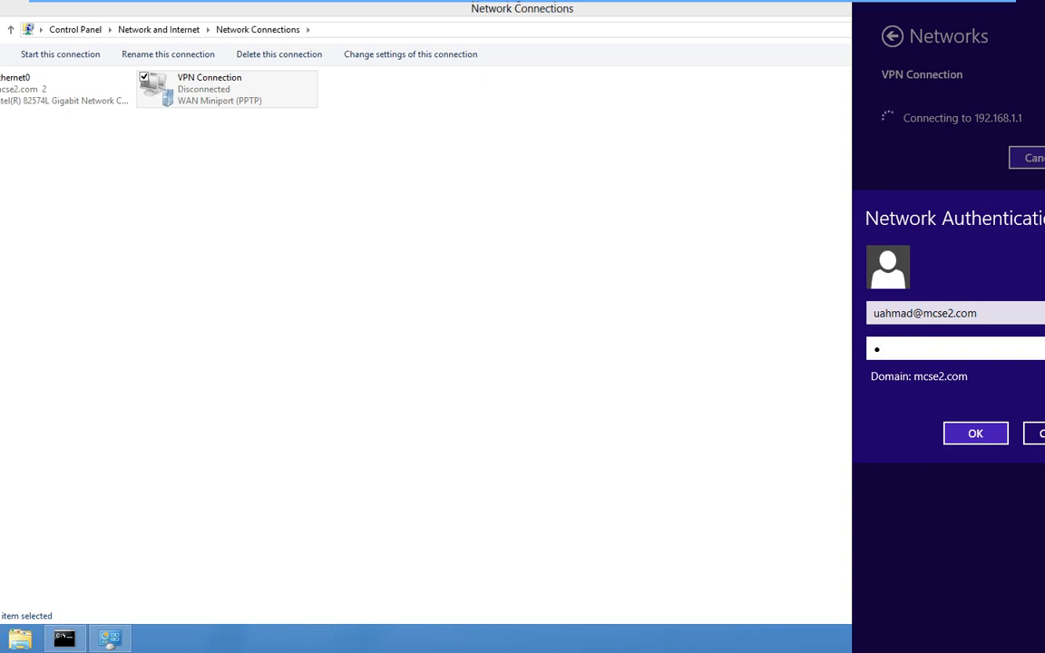
text(•••••••)
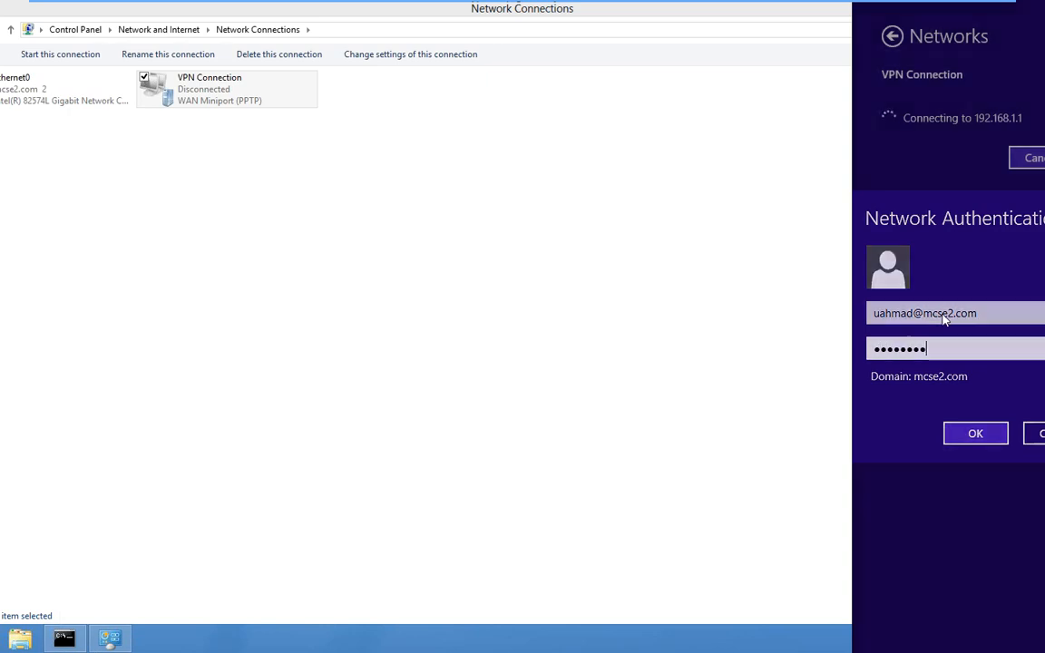
key(Return)
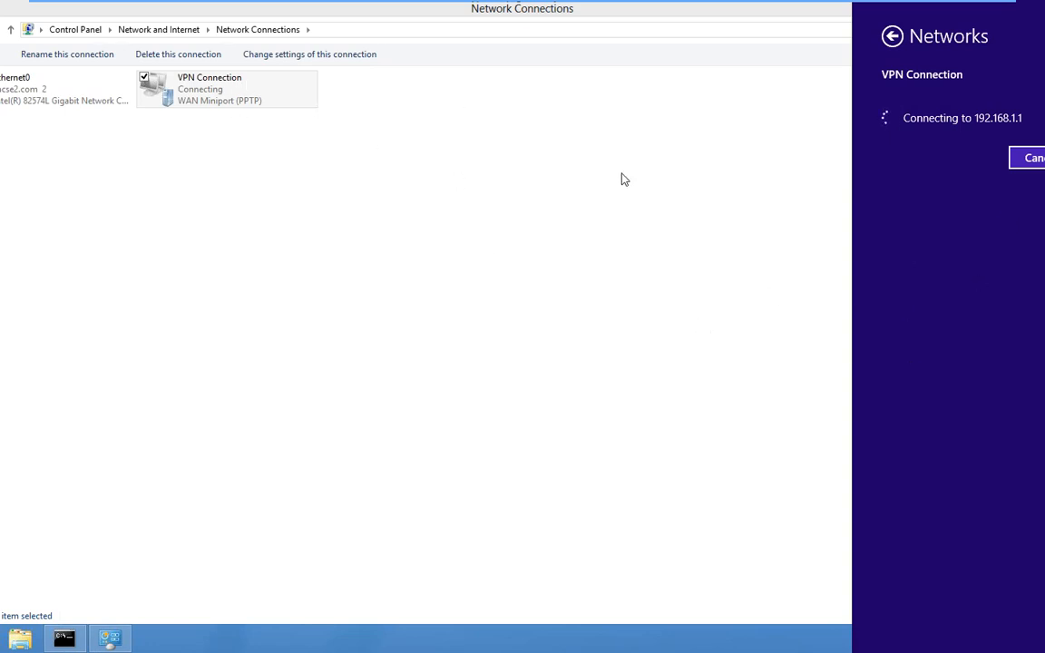
mouse_move(363, 7)
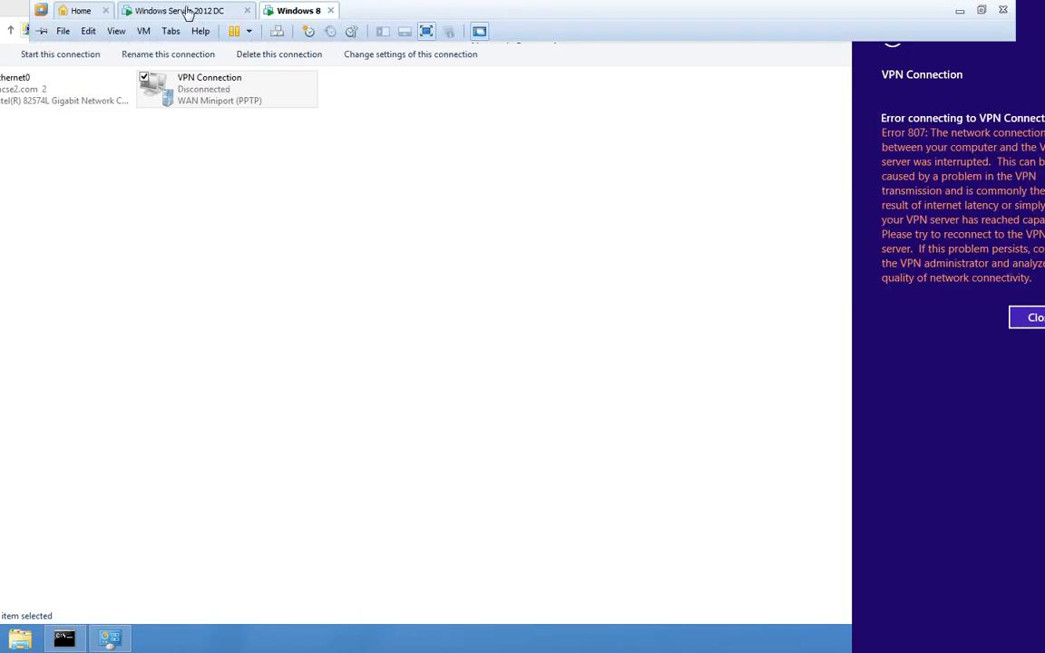
- On WIN-DC, review the WAN Miniport (PPTP) configuration in Ports properties and confirm both dialogs with OK
click(186, 11)
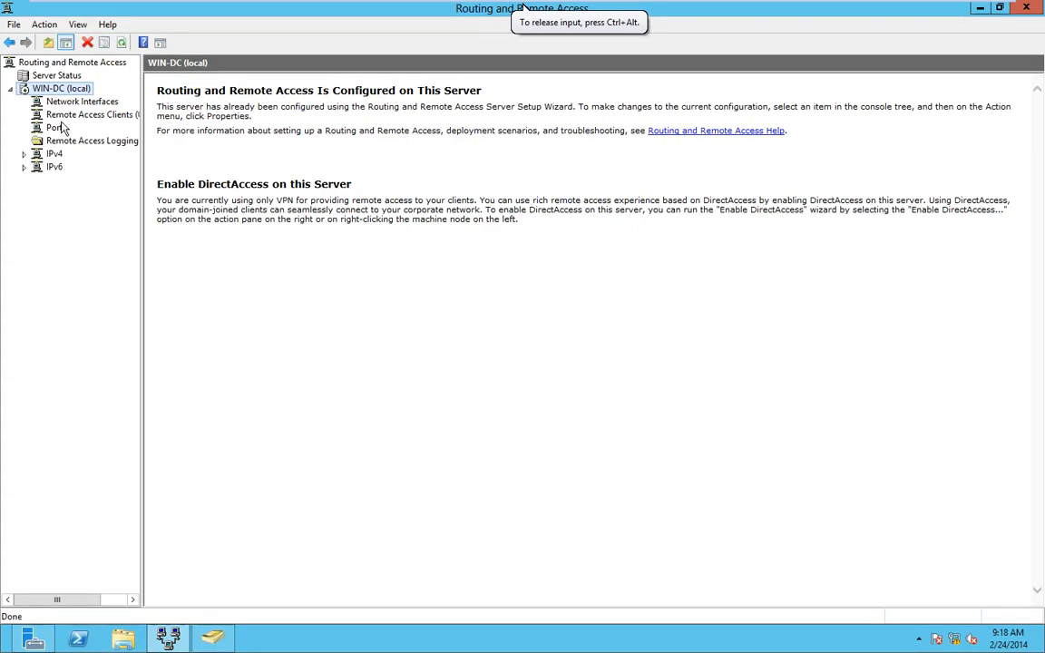
click(56, 127)
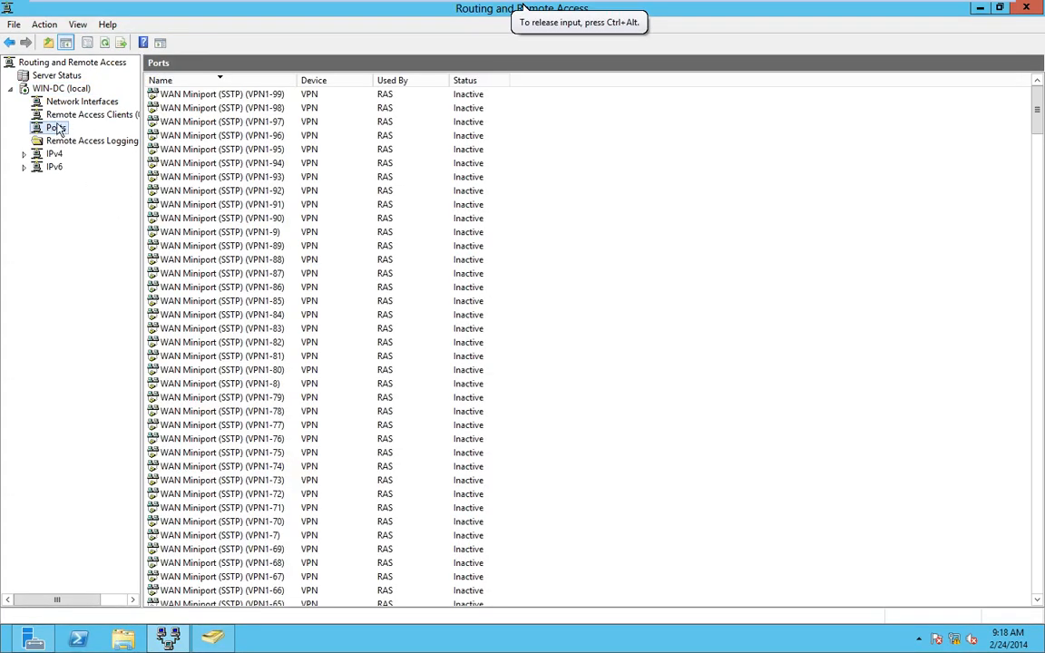
right_click(57, 127)
click(98, 186)
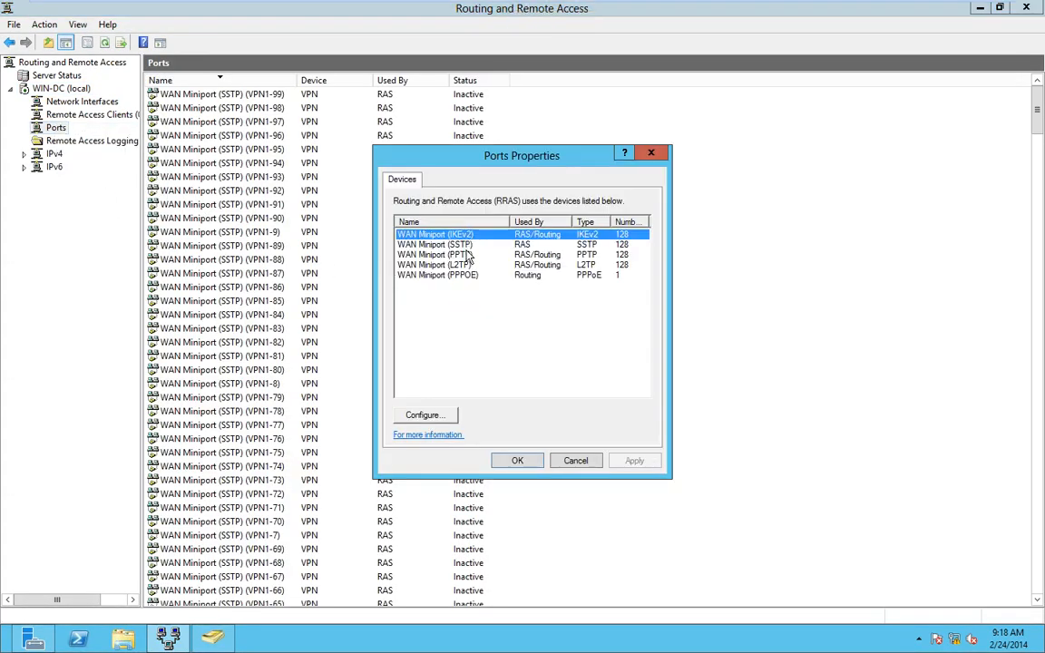
click(436, 255)
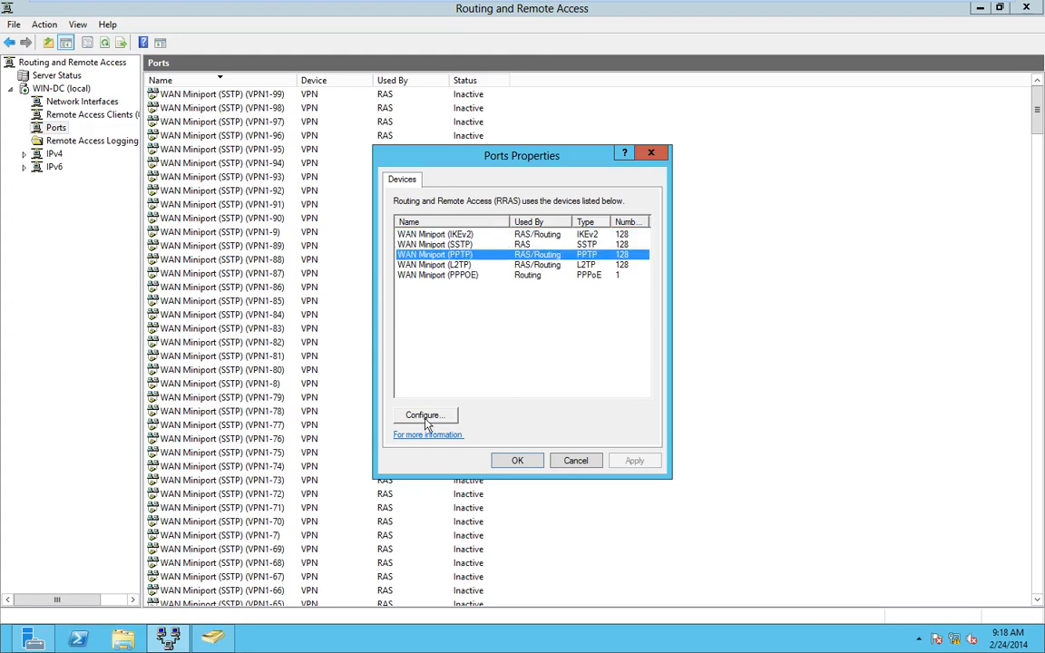
click(426, 415)
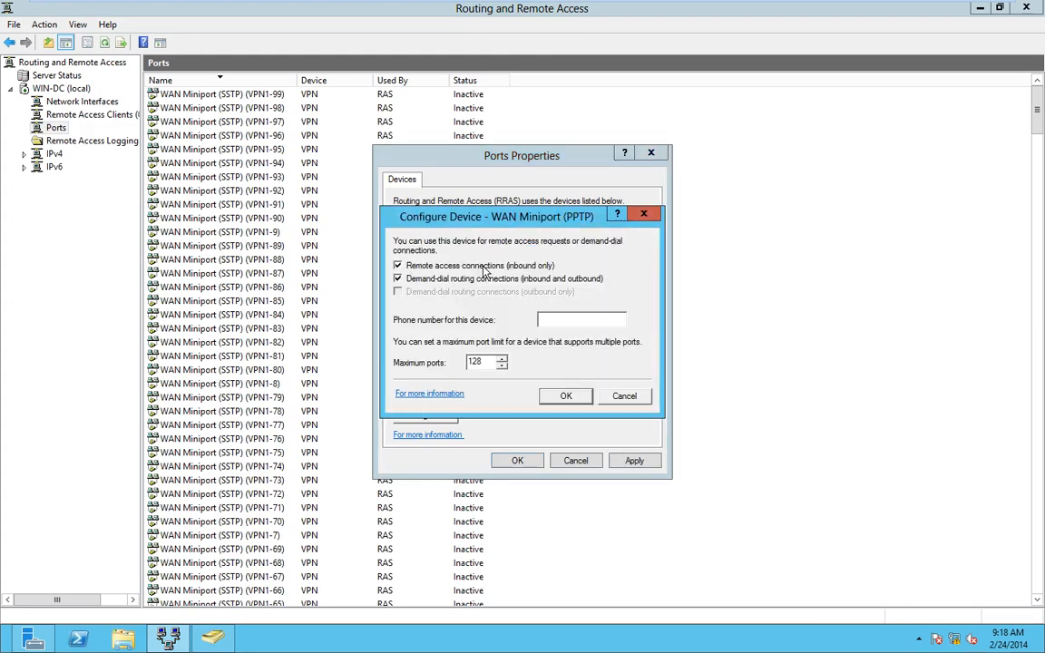
click(565, 401)
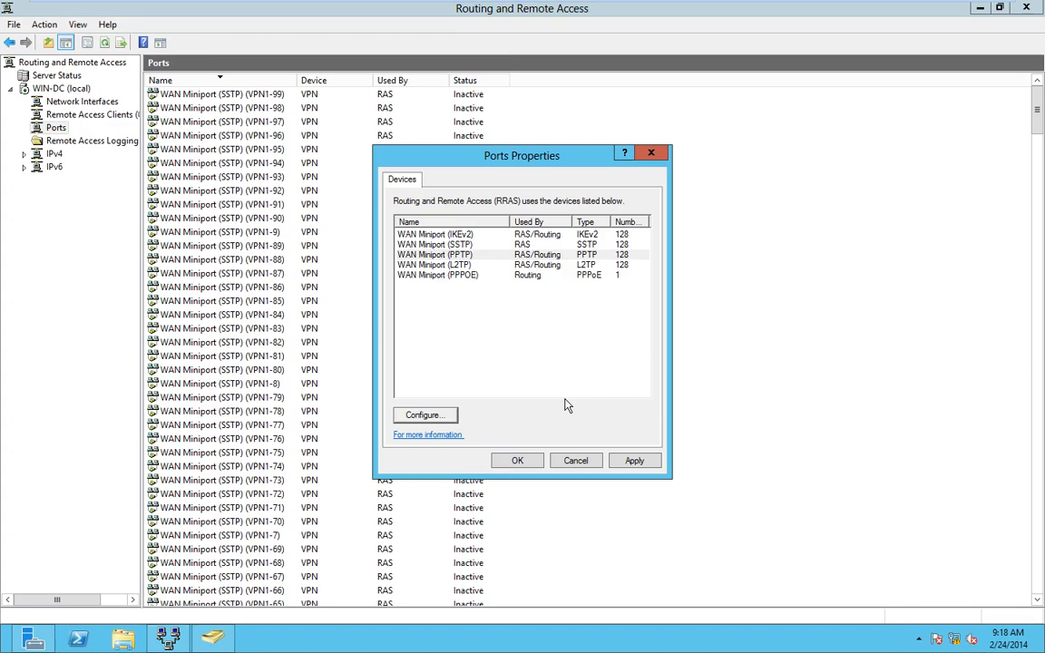
click(517, 459)
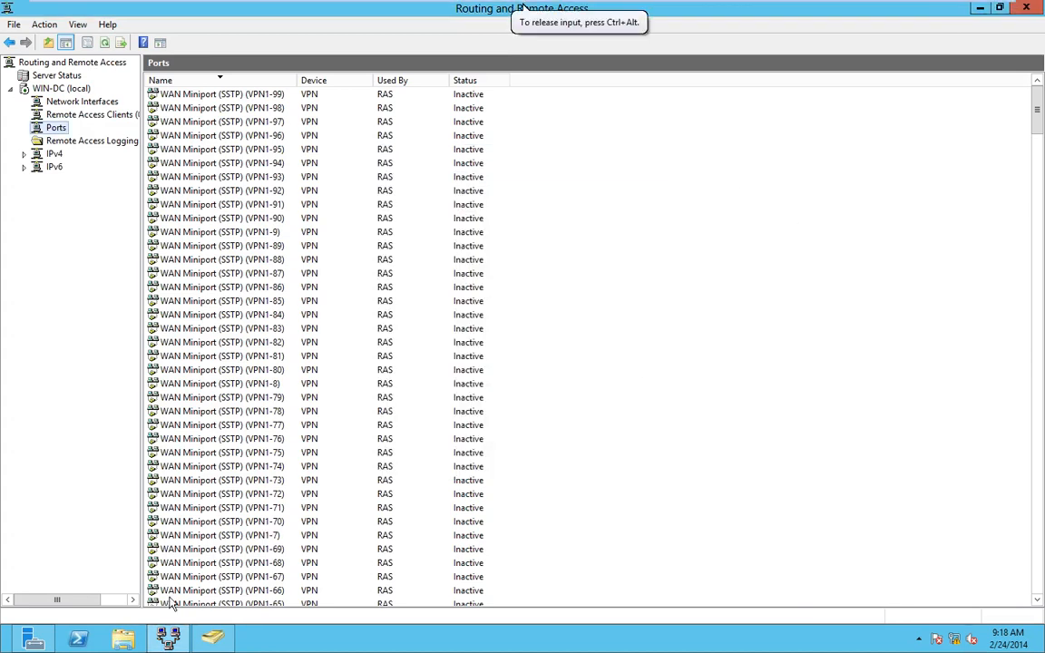
- Launch Event Viewer via Run with eventvwr and maximize its window
key(super+r)
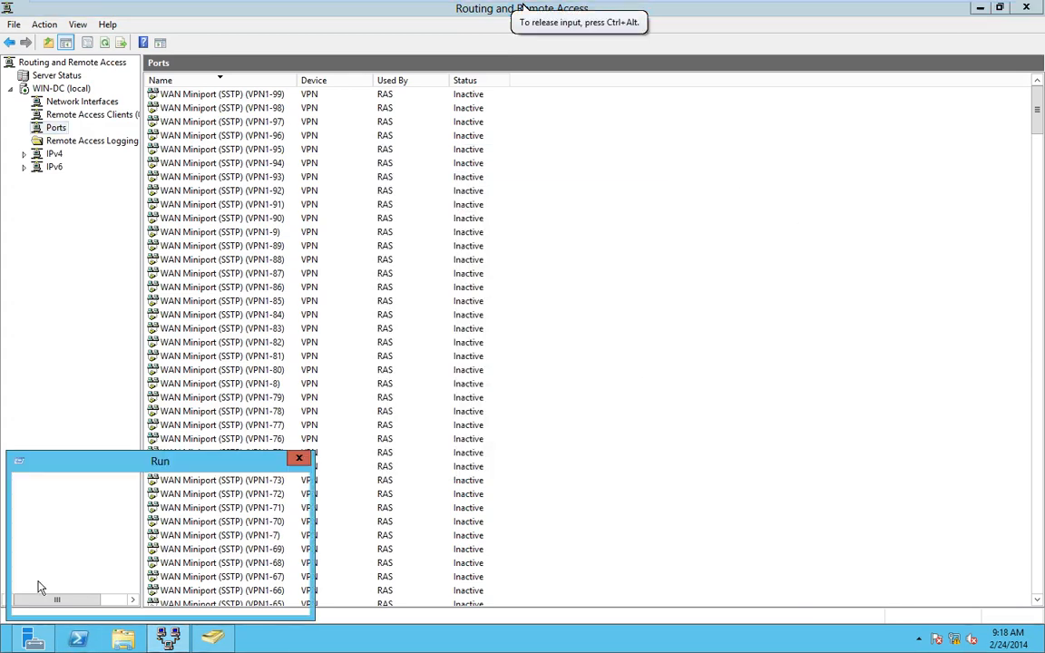
text(event)
key(Down)
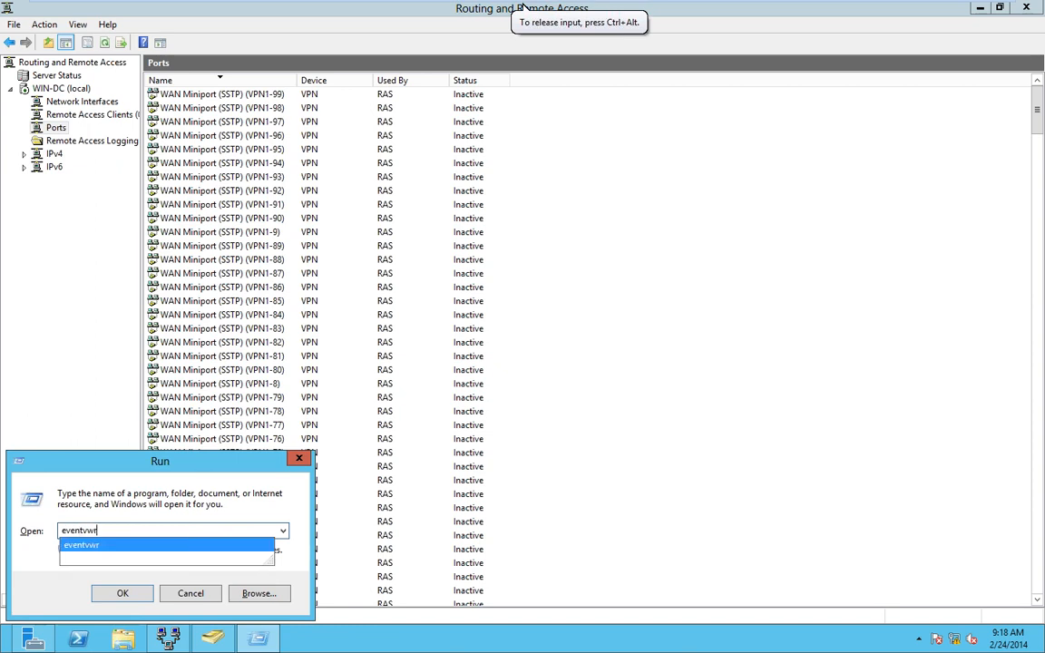
key(Return)
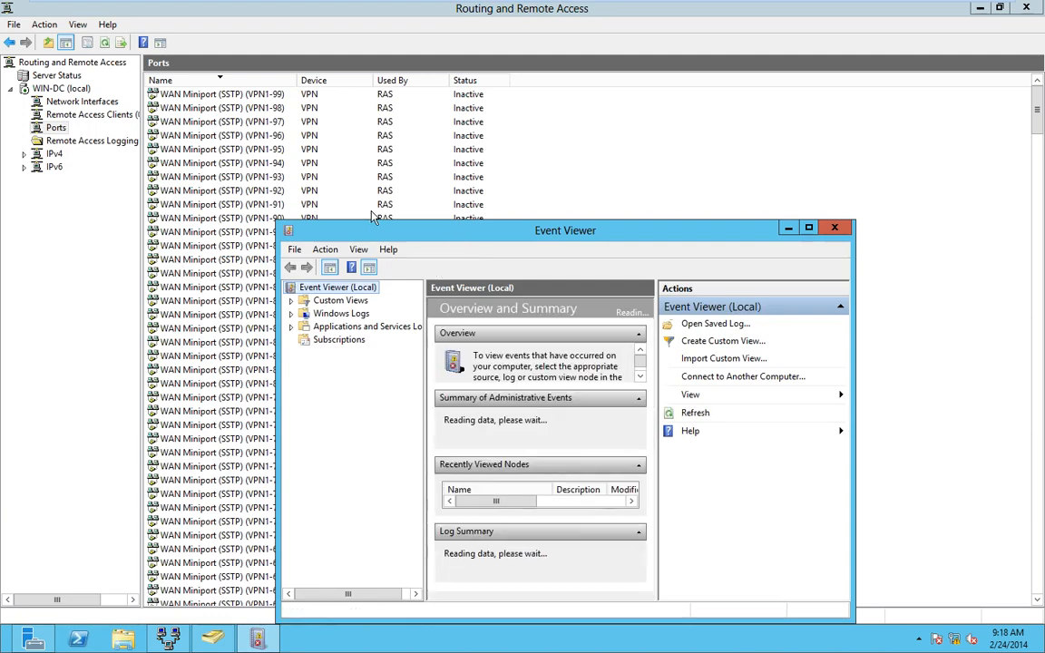
double_click(439, 230)
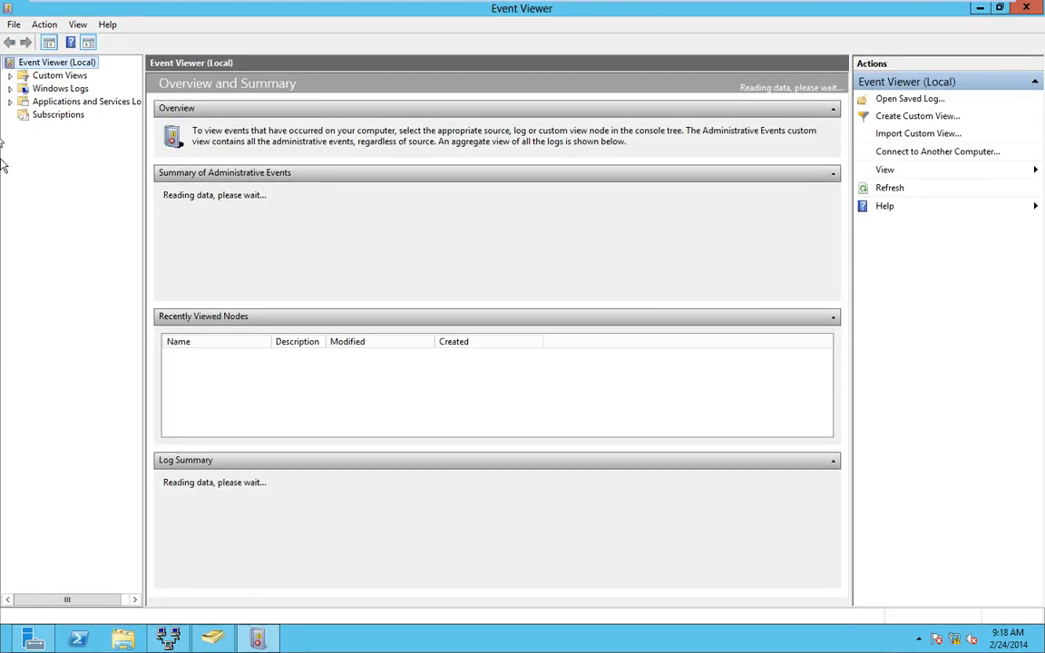
- Browse the Remote Access warnings under Server Roles > Network Policy and Access Services
click(60, 77)
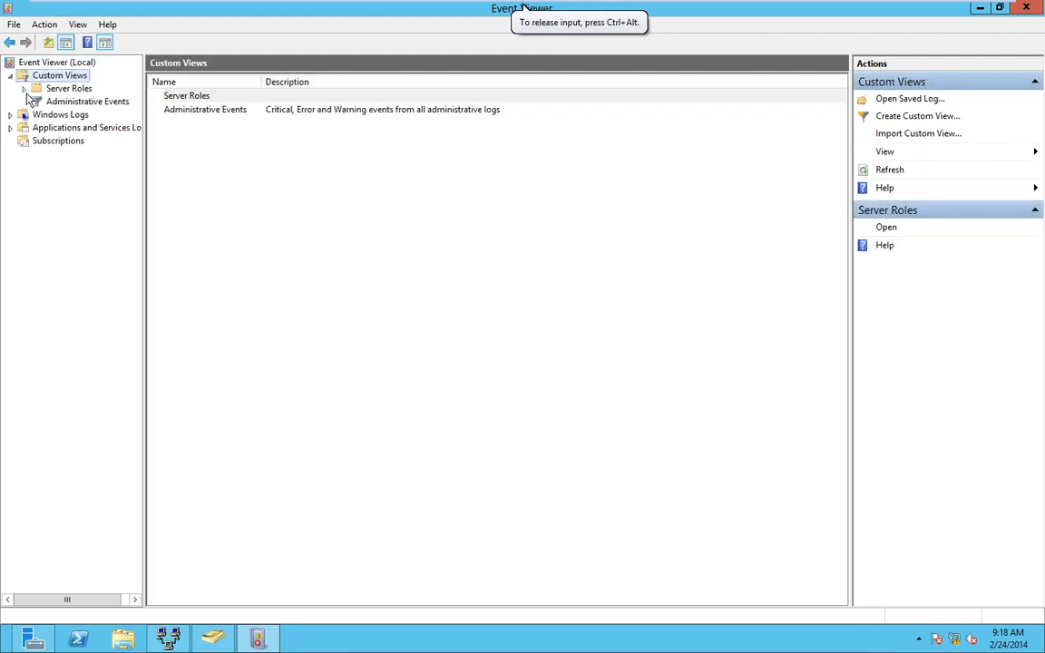
click(22, 89)
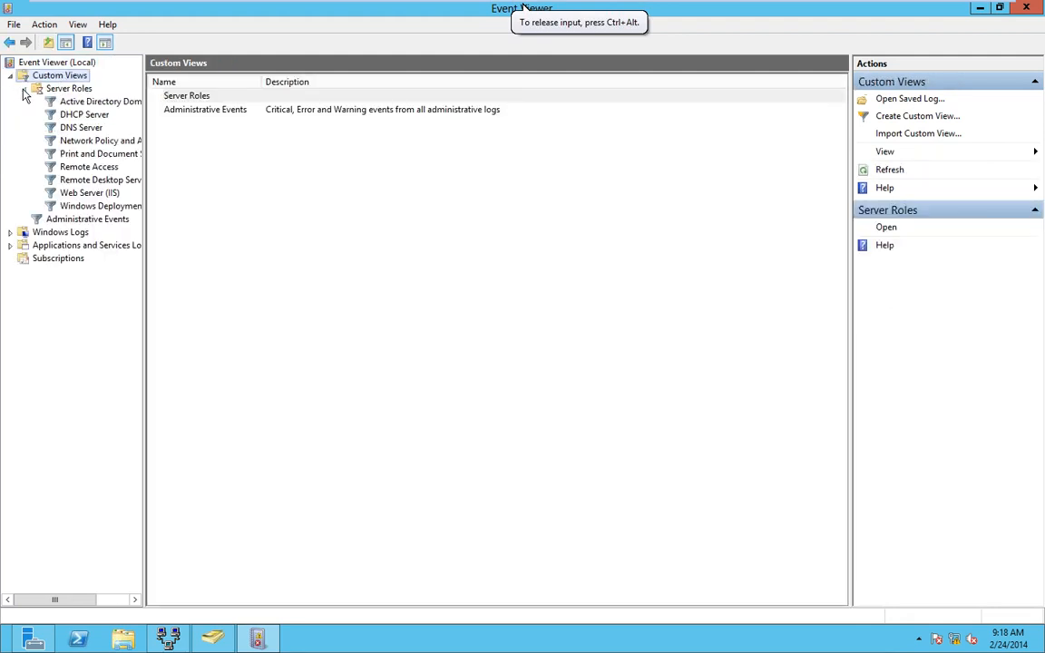
click(98, 142)
click(95, 166)
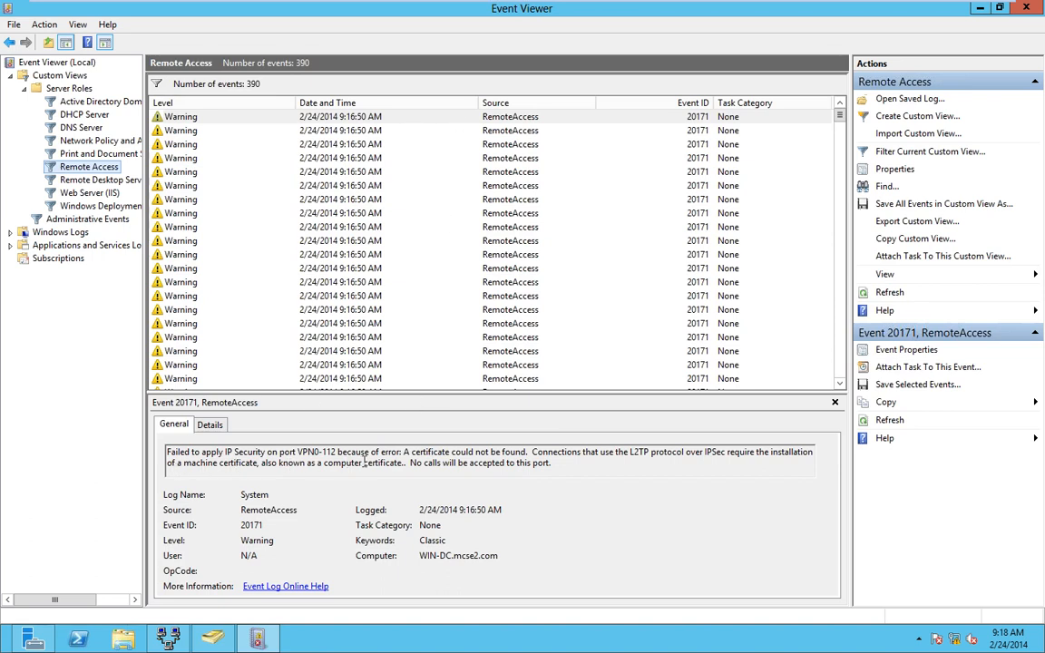
click(272, 135)
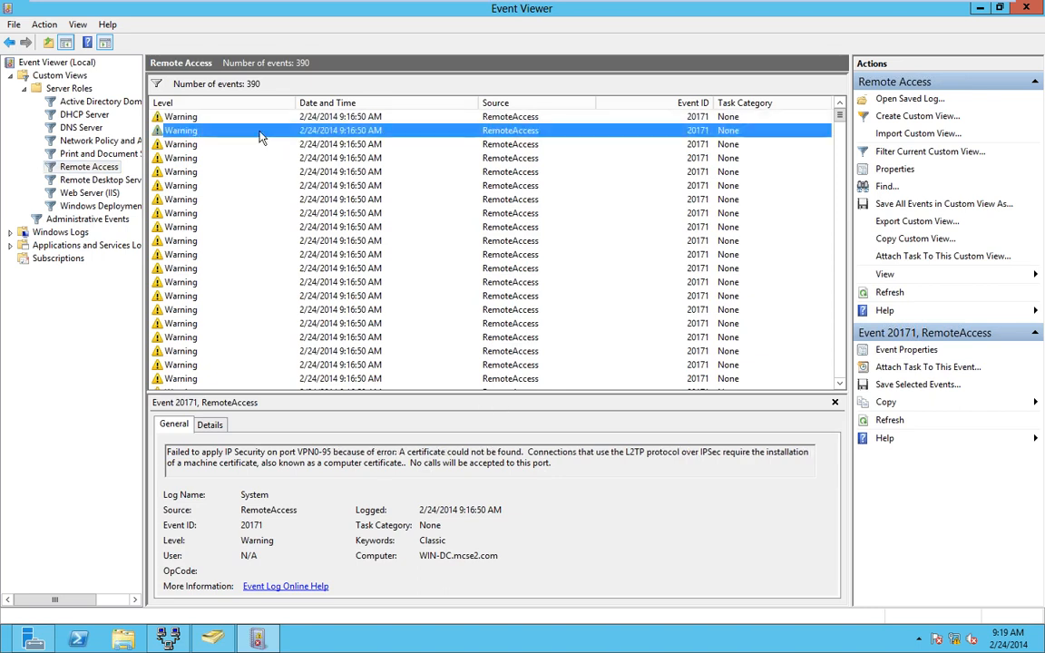
key(Down)
key(Down)
key(Down)
key(Down)
key(Down)
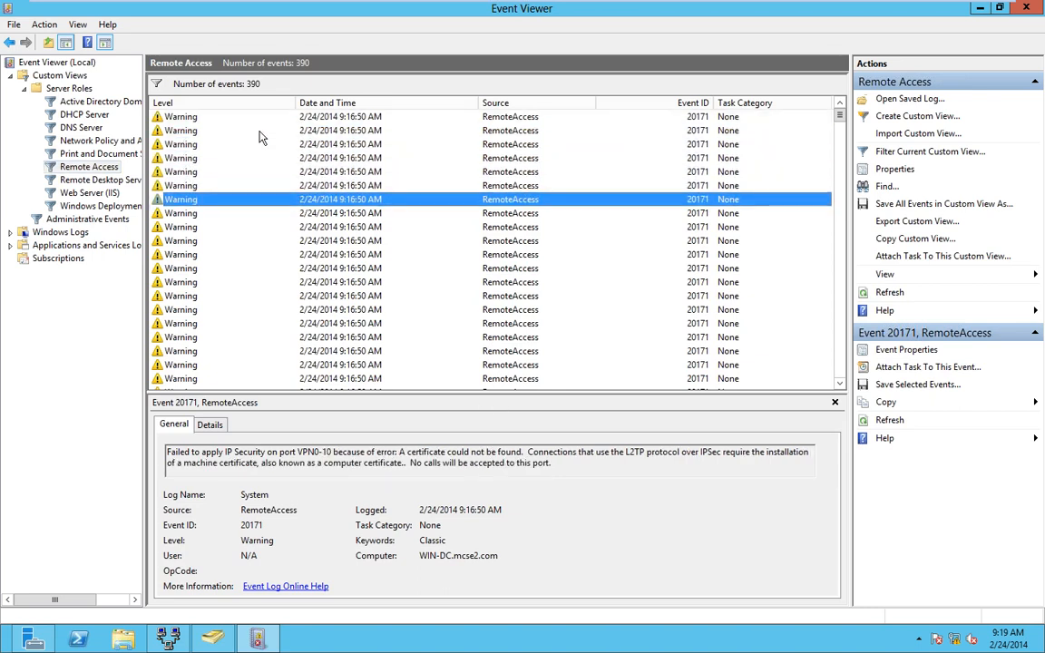
key(Down)
key(Down)
key(Down)
key(Down)
key(Down)
key(Down)
key(Down)
key(Down)
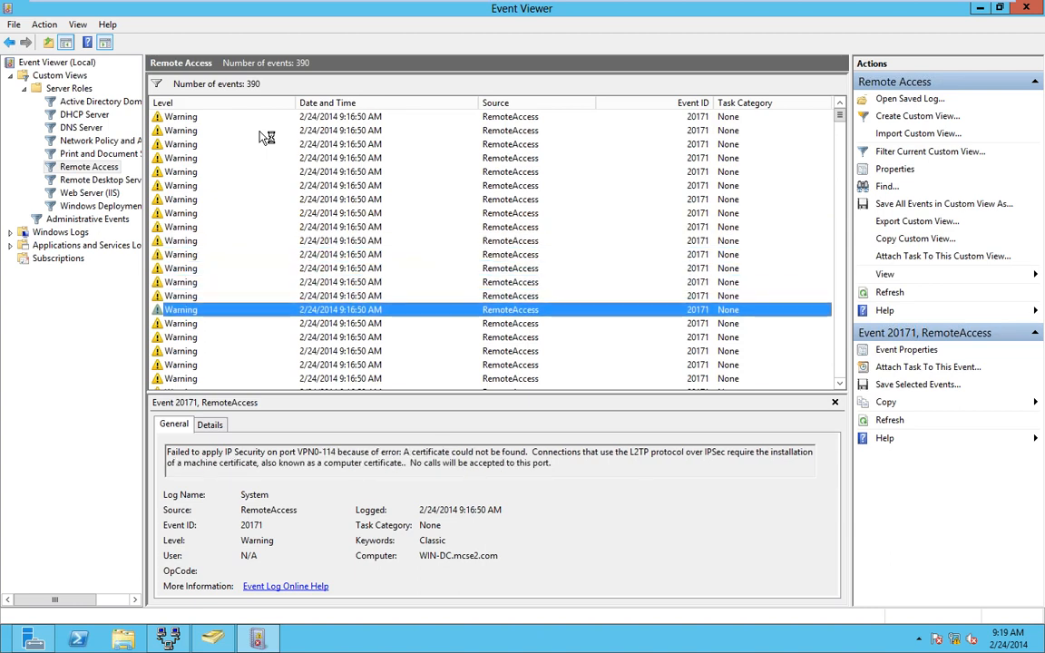
key(Down)
key(Down)
key(Down)
key(Down)
key(Down)
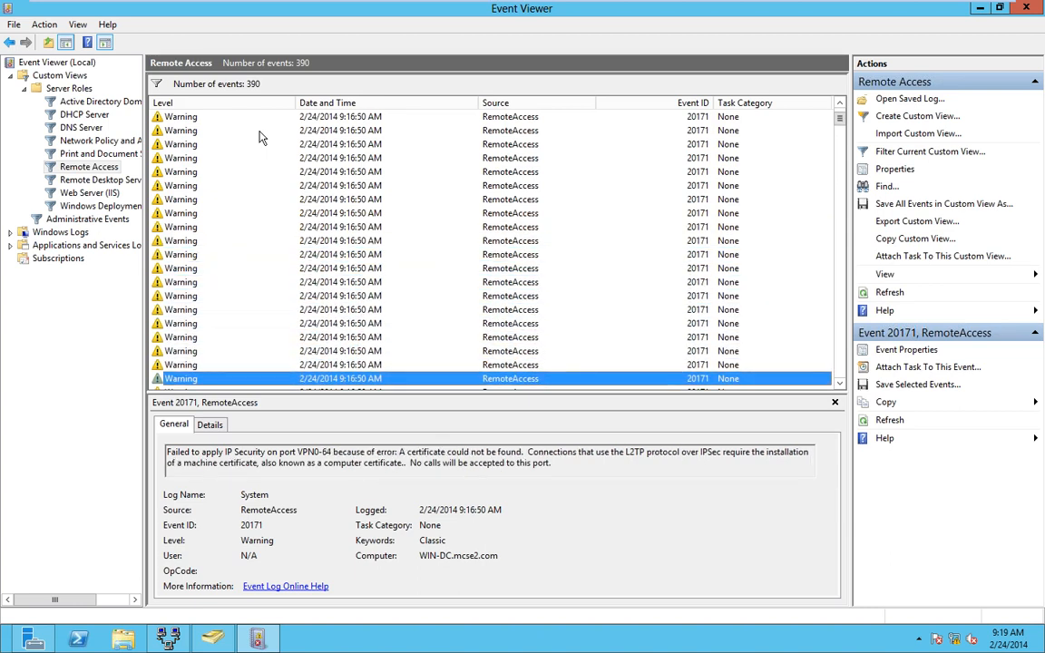
key(Down)
key(Down)
key(Down)
key(Down)
scroll(257, 136, down, 20)
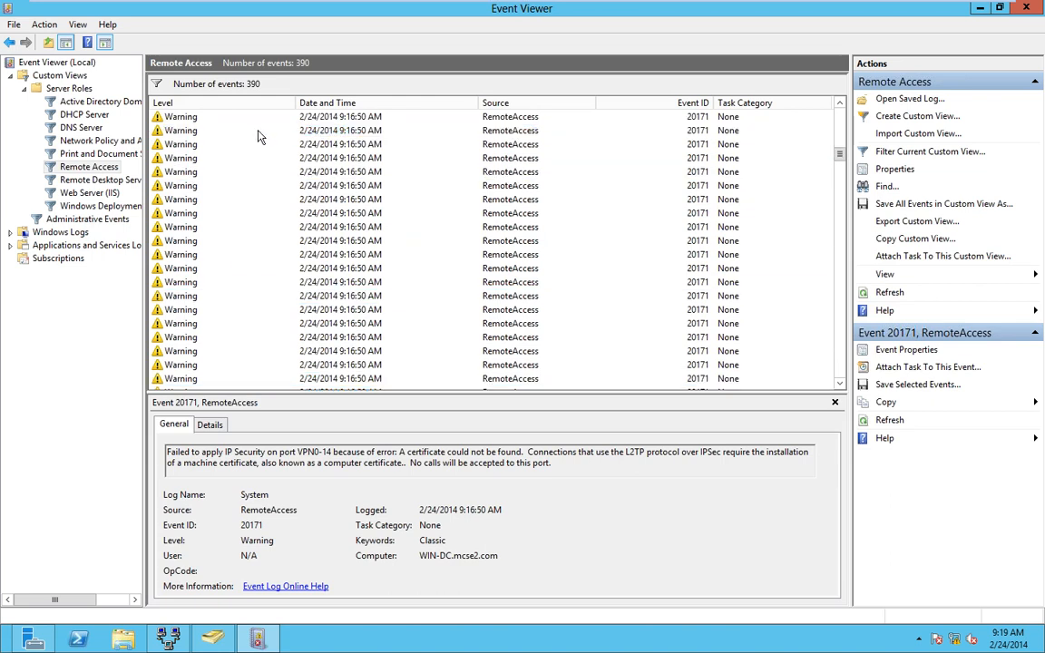
scroll(259, 137, down, 20)
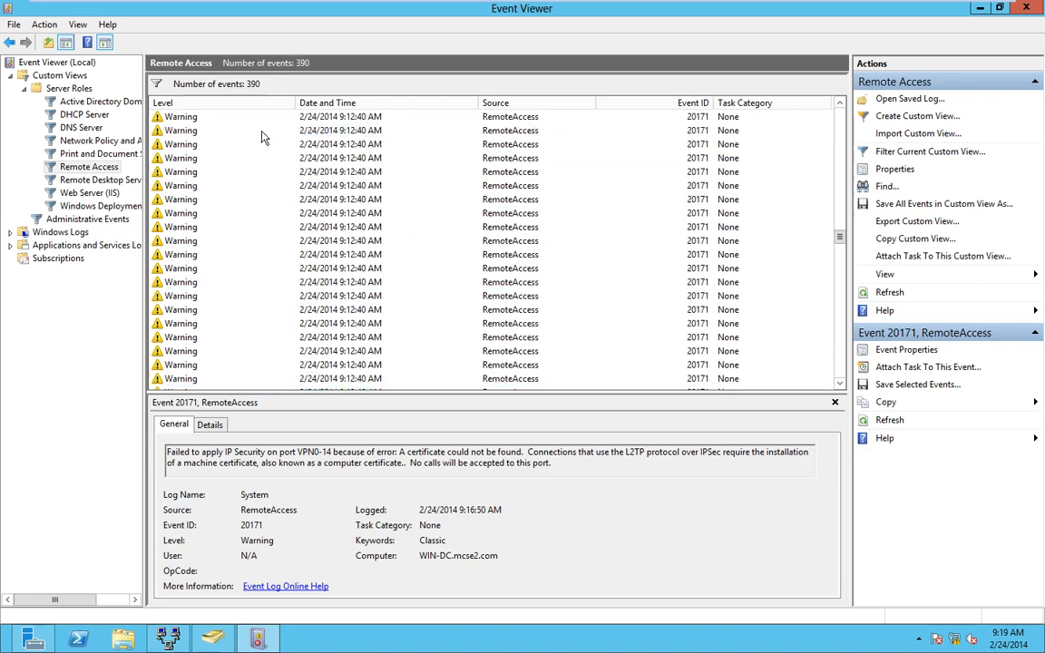
scroll(263, 137, down, 20)
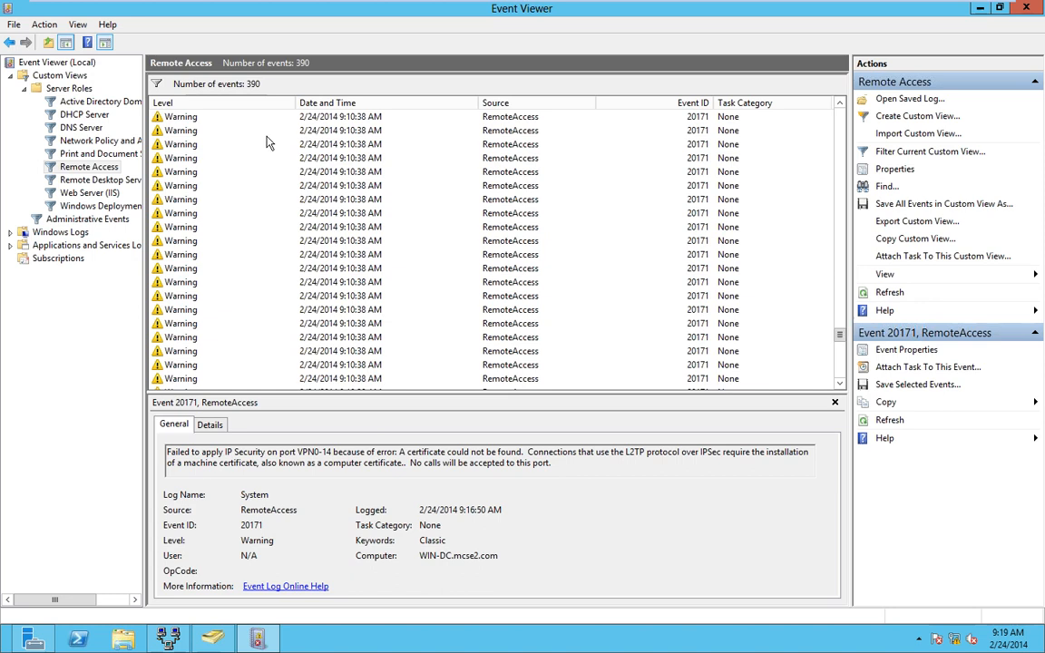
scroll(268, 140, down, 3)
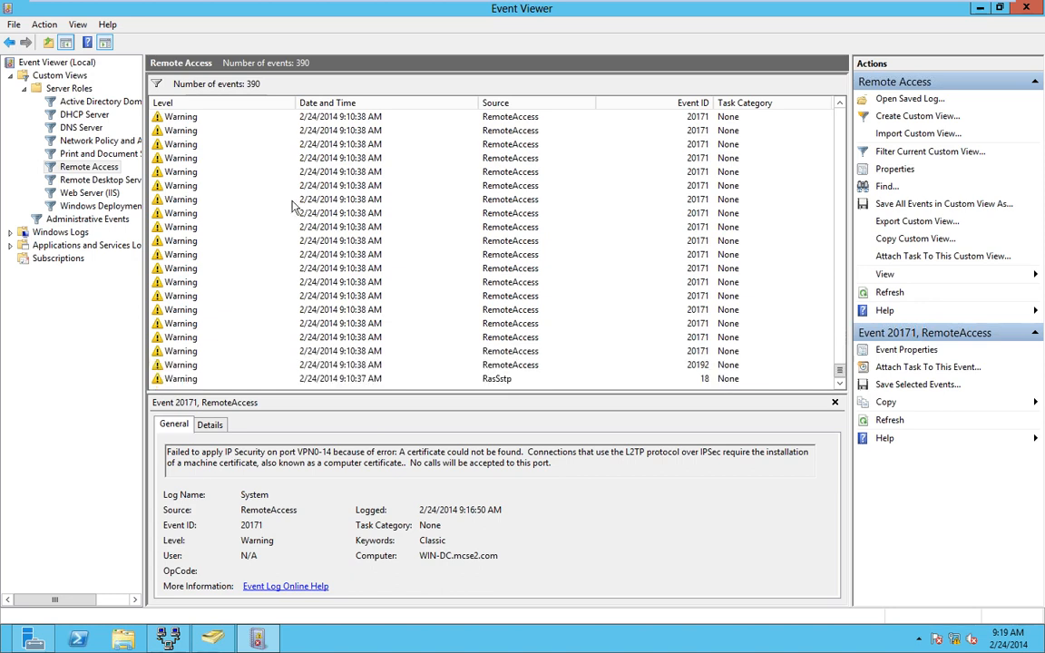
- Collapse Server Roles and open Windows Logs > System
click(24, 89)
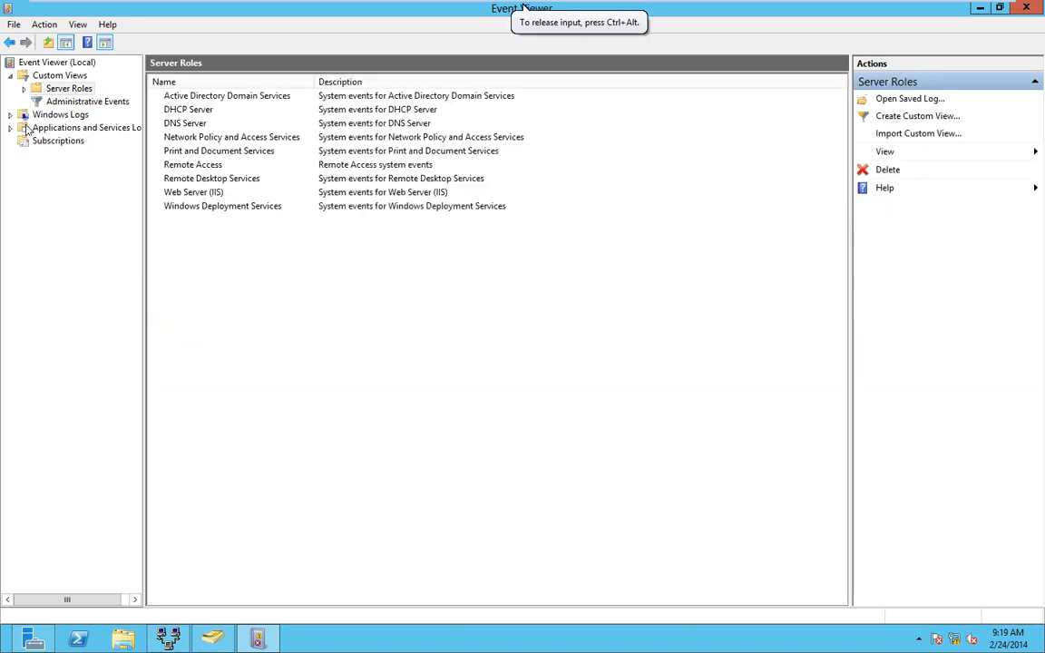
click(10, 115)
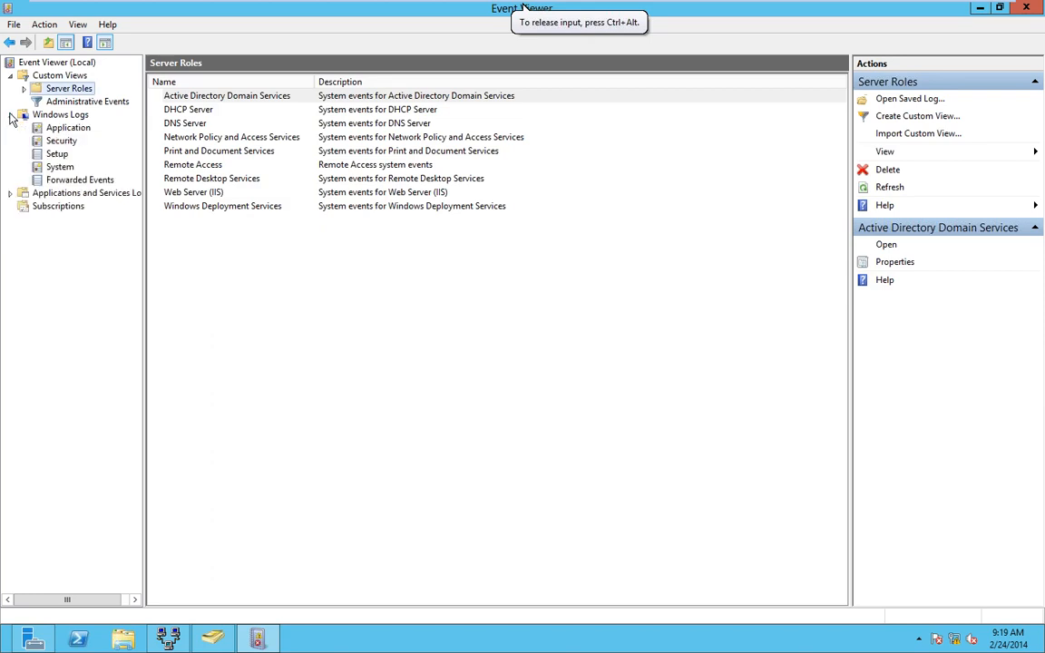
click(60, 167)
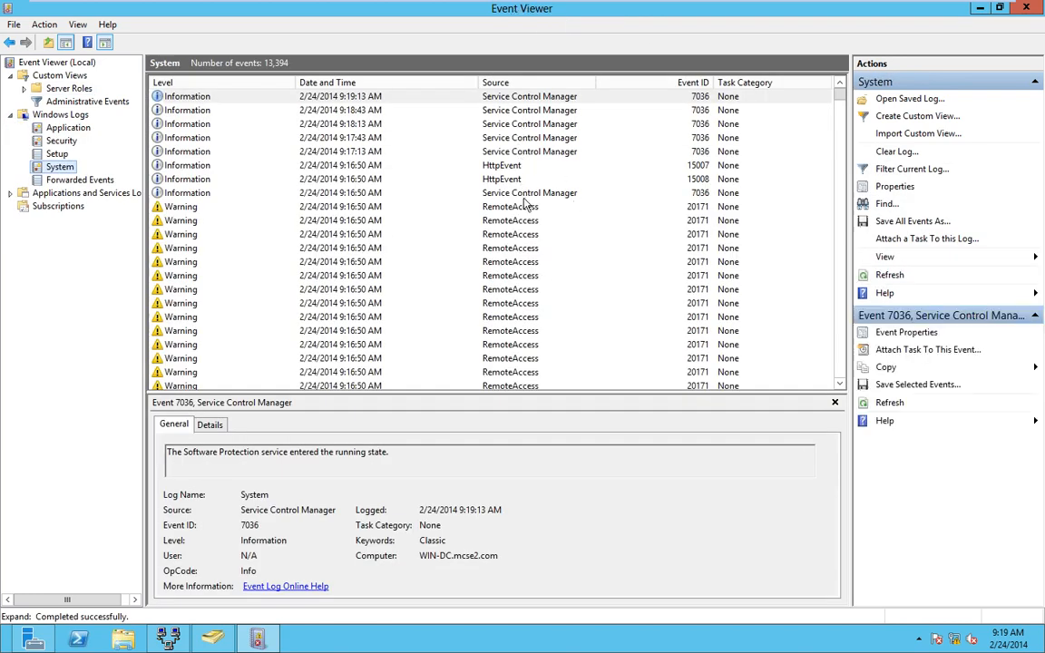
- Read a RemoteAccess 20171 missing-certificate warning and scroll through the System log
click(510, 208)
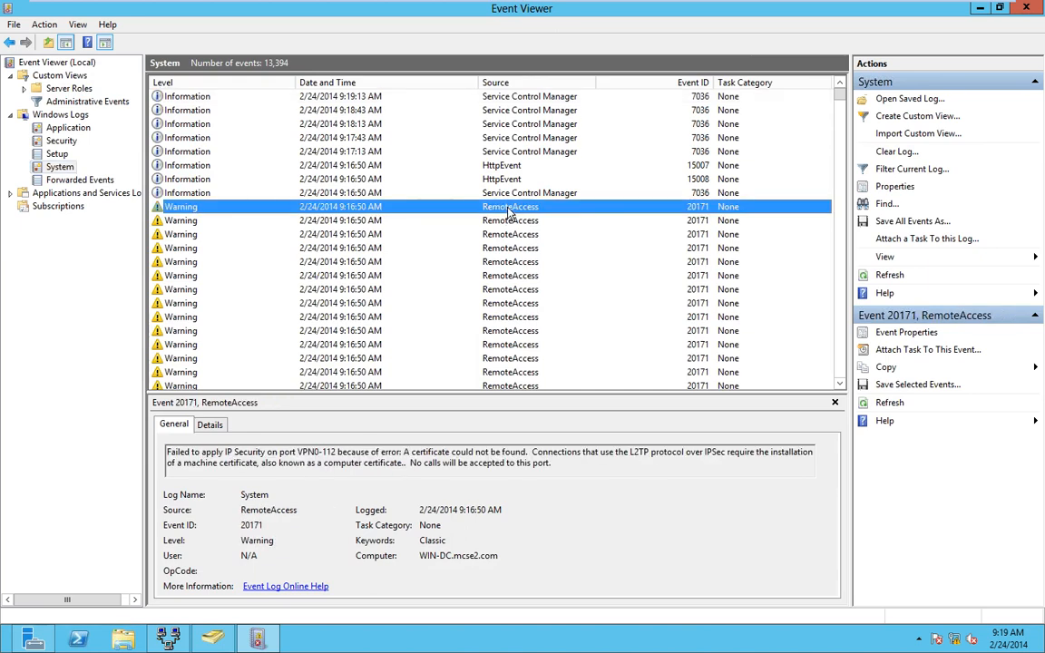
scroll(509, 214, down, 3)
scroll(510, 214, down, 10)
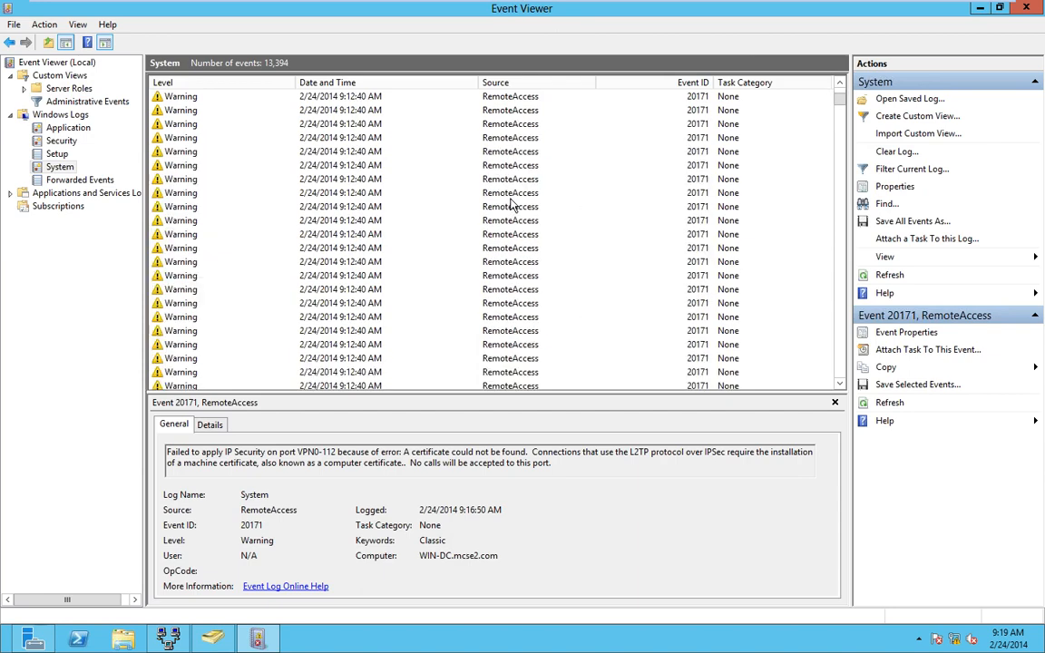
scroll(514, 196, up, 10)
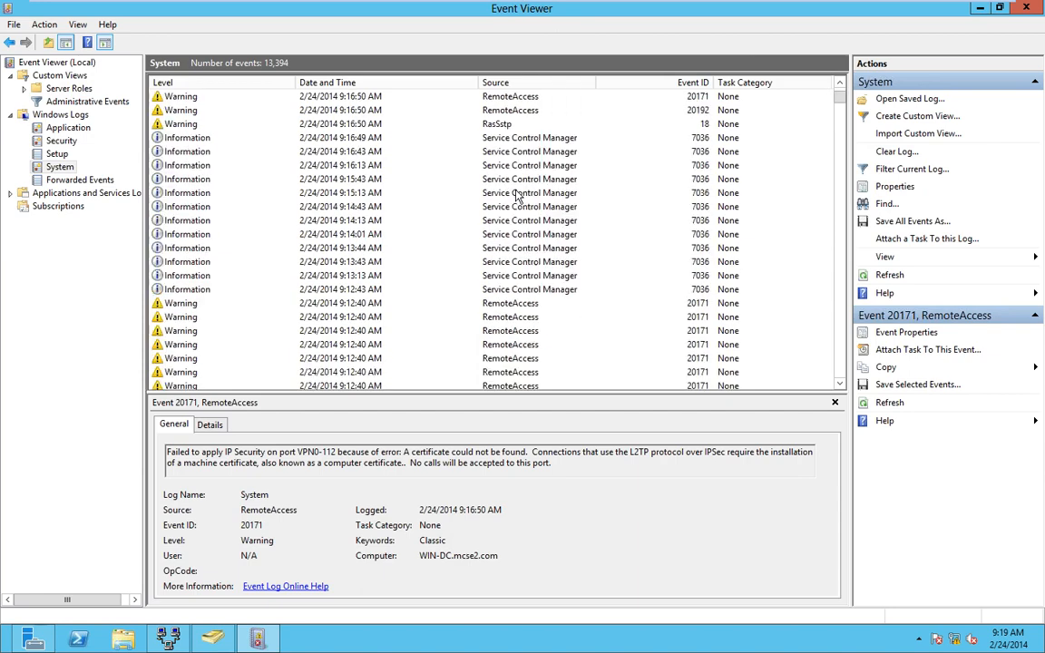
scroll(517, 196, down, 7)
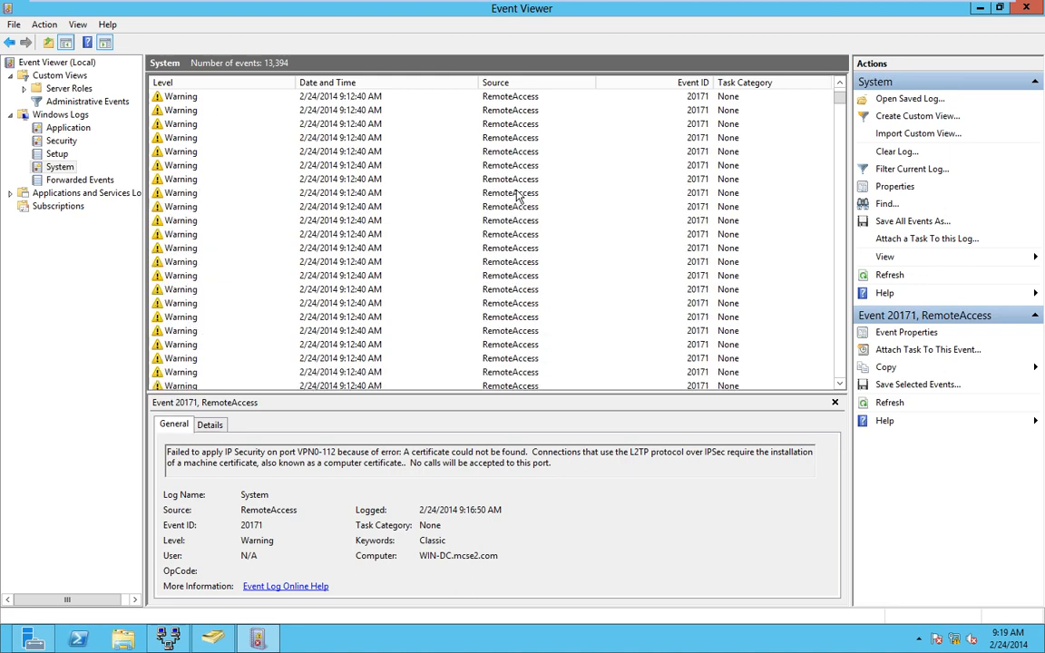
scroll(519, 196, up, 7)
scroll(521, 198, down, 10)
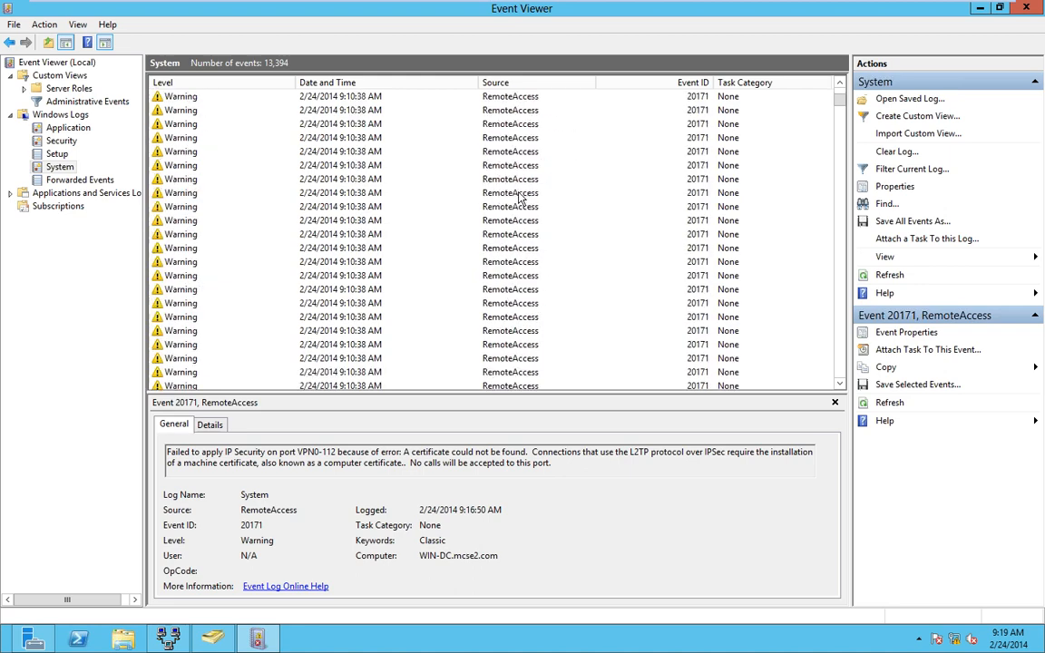
scroll(521, 198, up, 6)
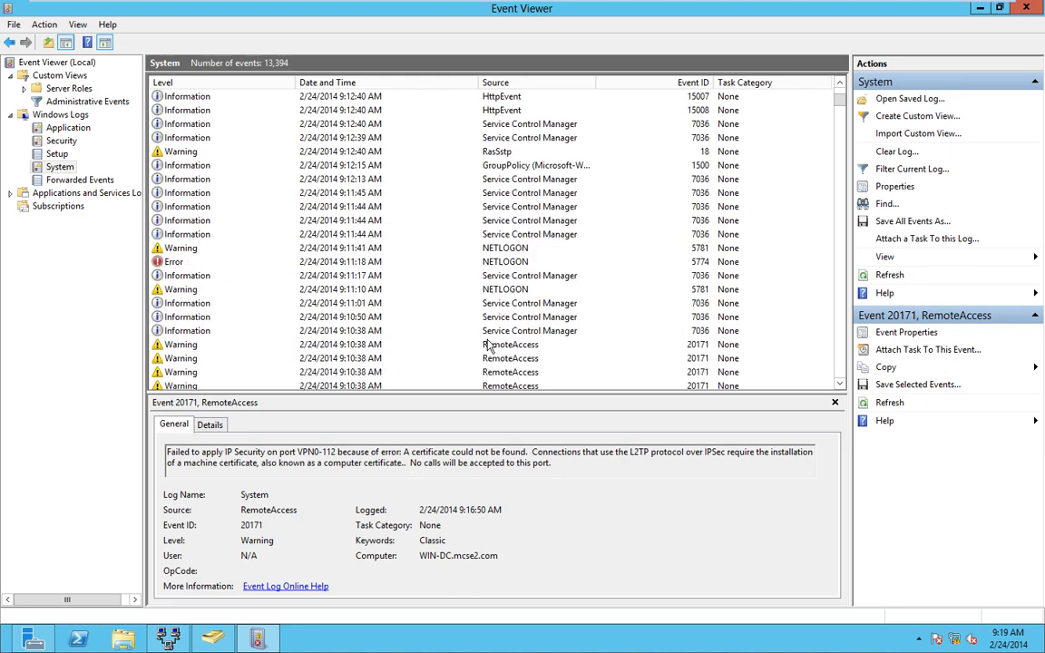
- Read the NETLOGON 5774 error about the failed dynamic DNS registration
click(495, 262)
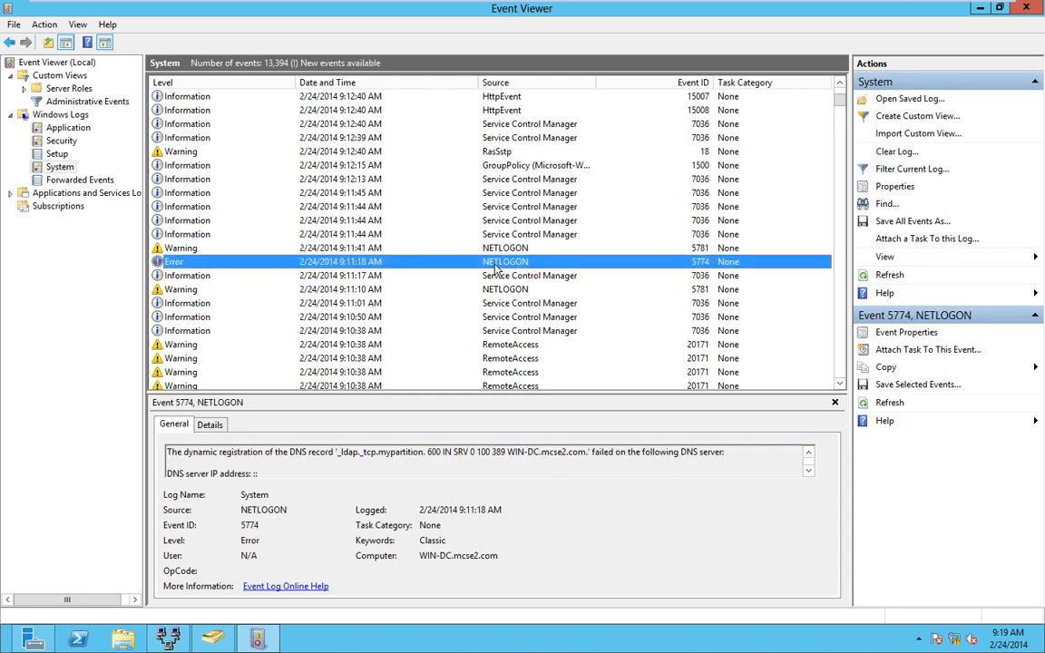
scroll(494, 266, down, 8)
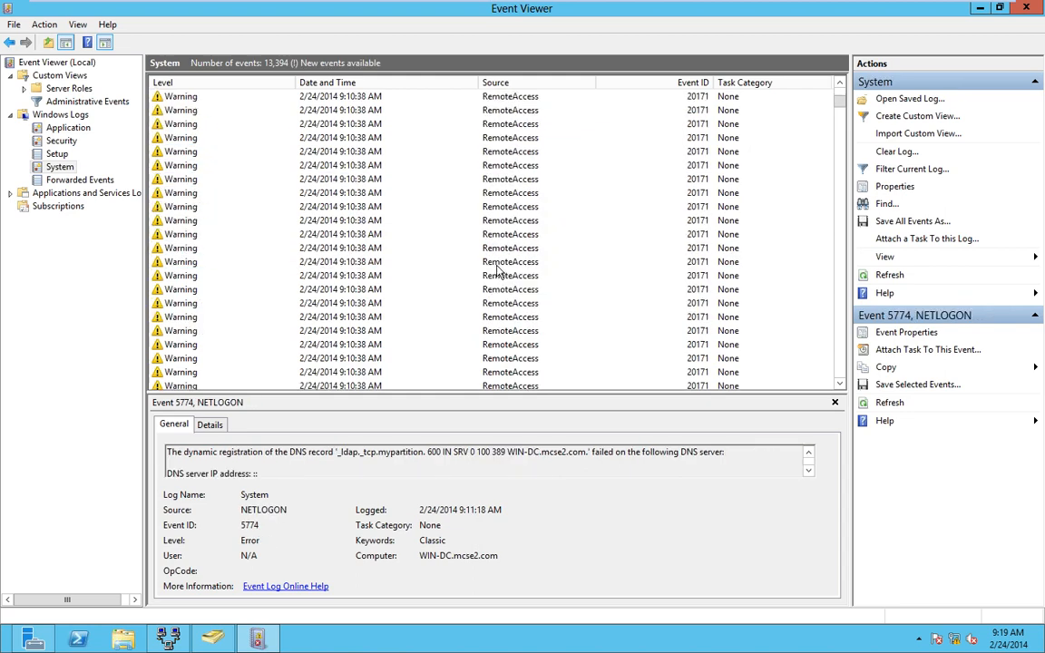
scroll(501, 270, down, 20)
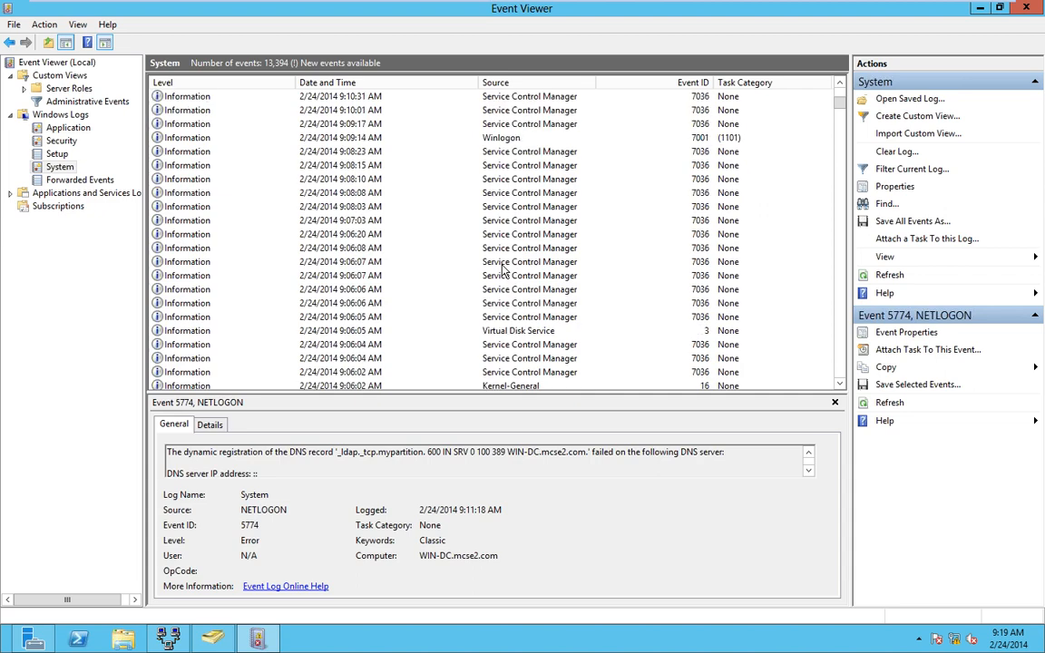
scroll(506, 271, down, 10)
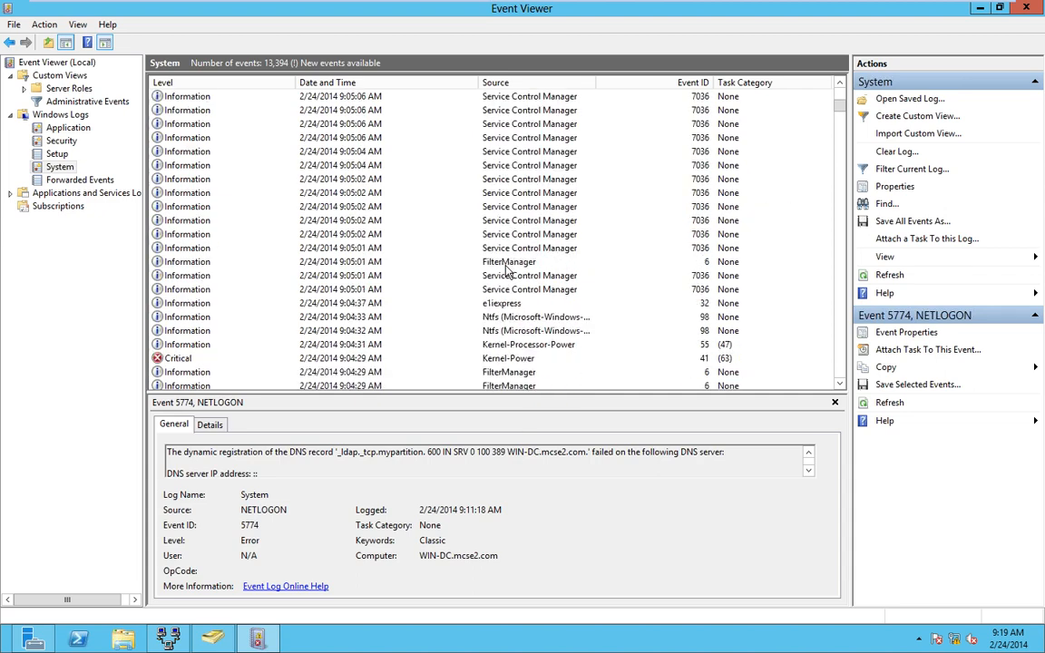
scroll(508, 270, down, 12)
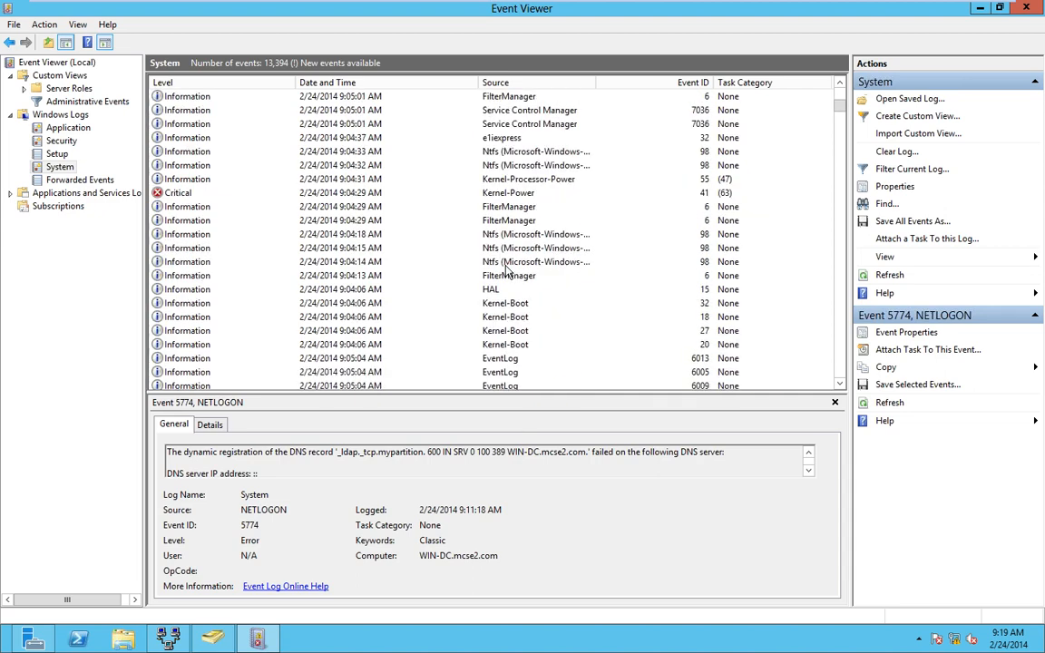
- In Routing and Remote Access, recheck the WAN Miniport (PPTP) port configuration and confirm with OK
click(168, 639)
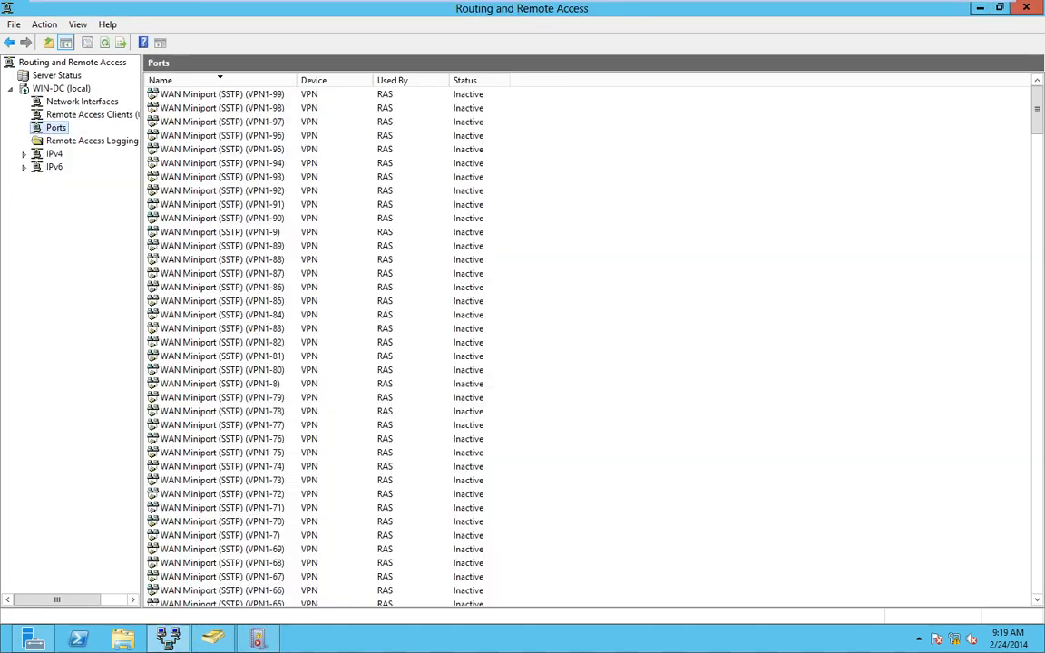
right_click(56, 129)
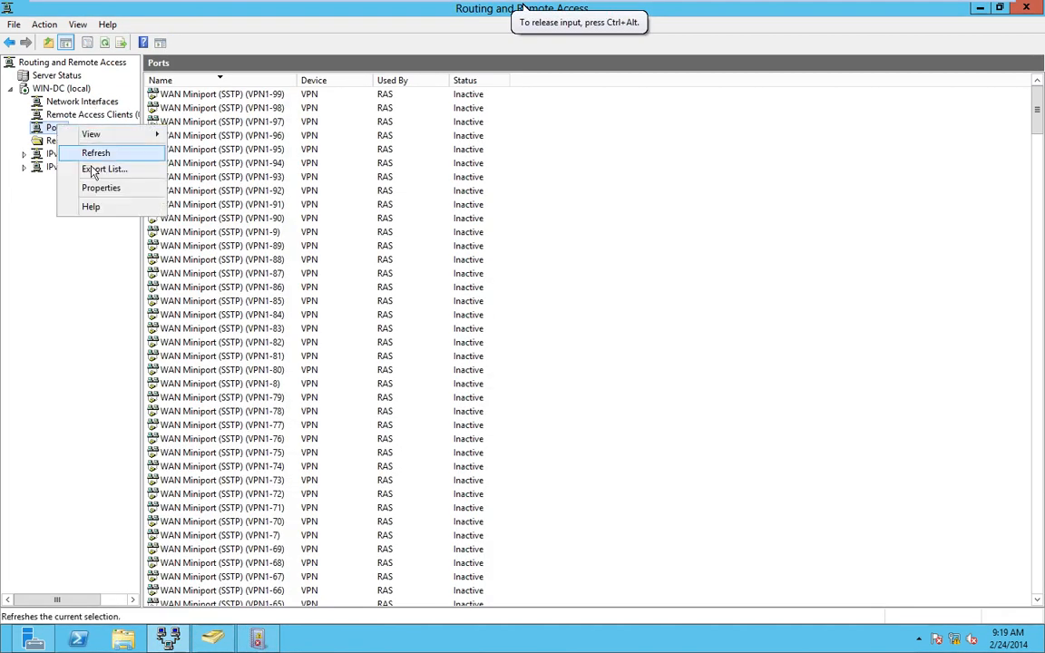
click(88, 185)
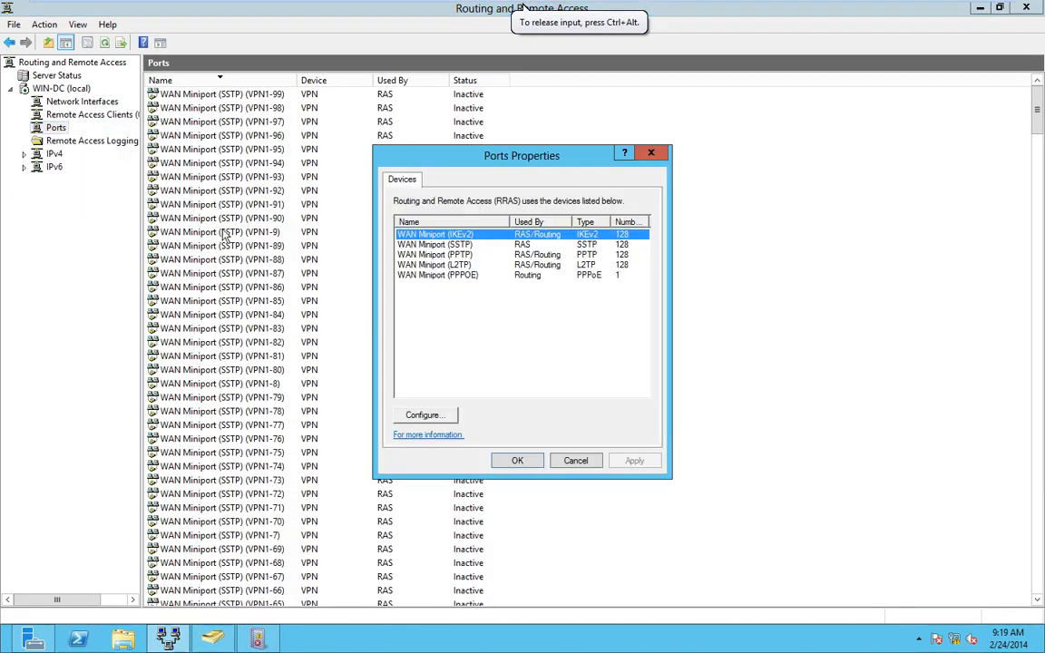
click(464, 256)
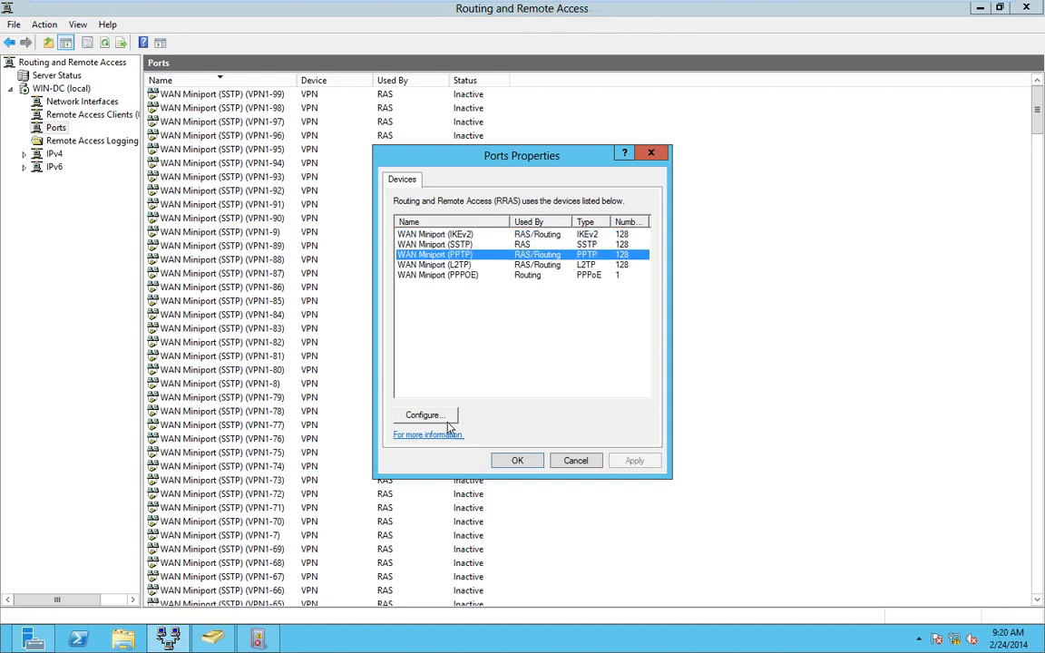
click(424, 415)
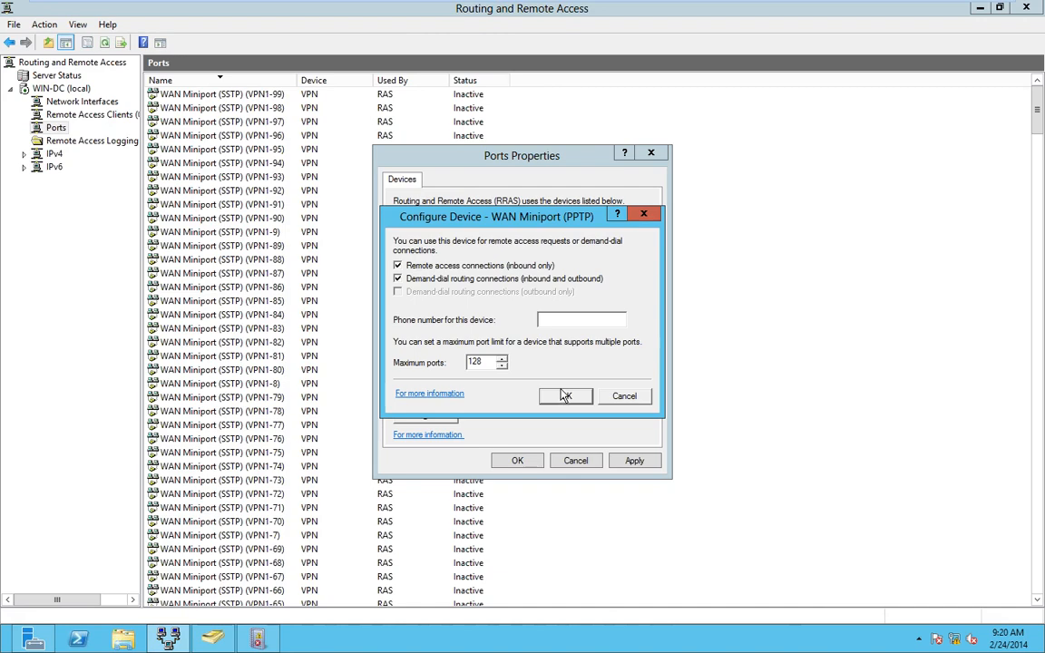
click(565, 396)
click(517, 460)
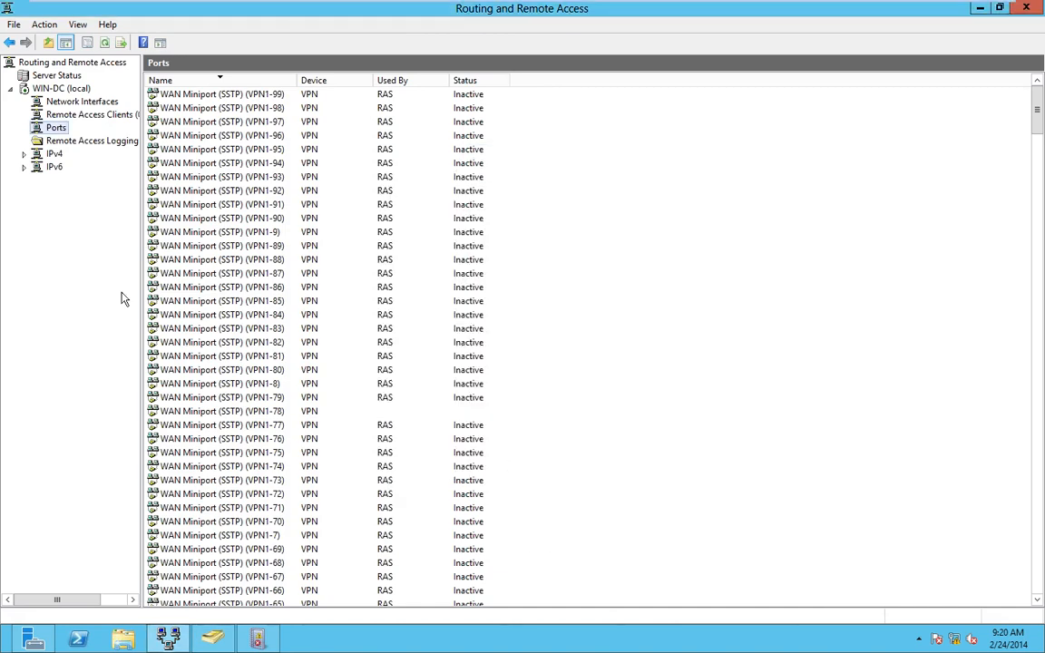
- Review WIN-DC's server properties, cancel them, and switch to the Windows 8 client
click(63, 100)
right_click(62, 100)
click(65, 91)
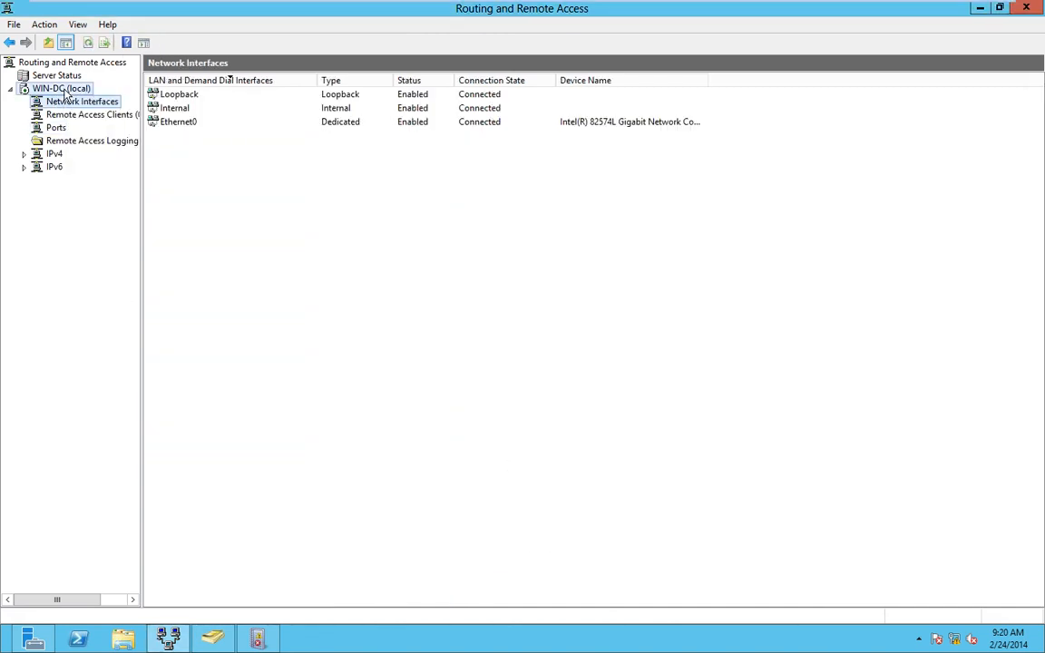
right_click(65, 91)
click(102, 221)
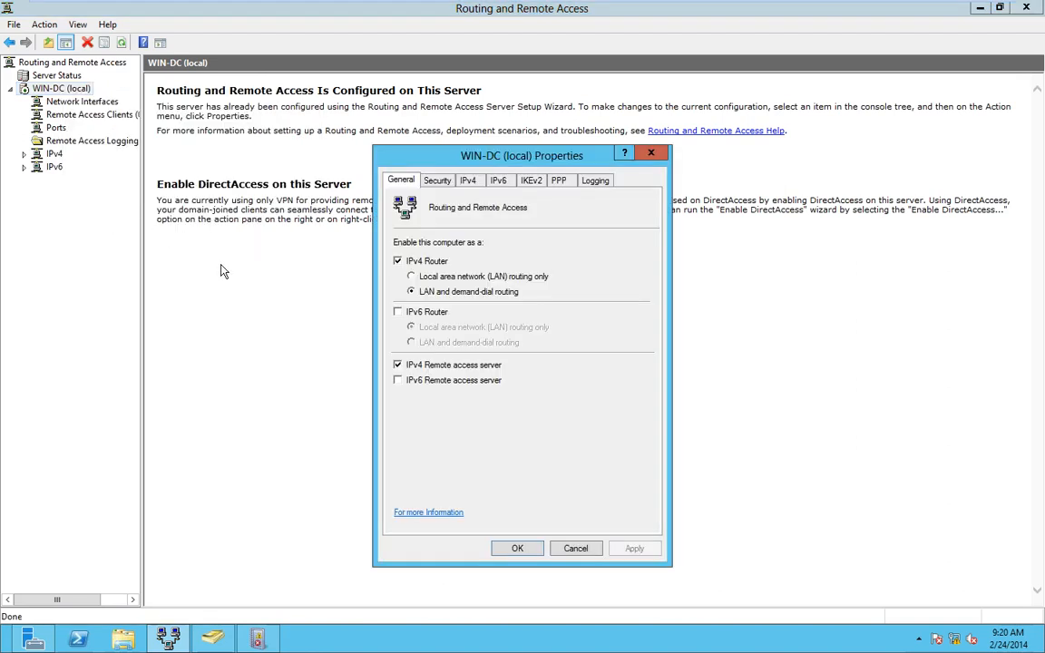
click(575, 548)
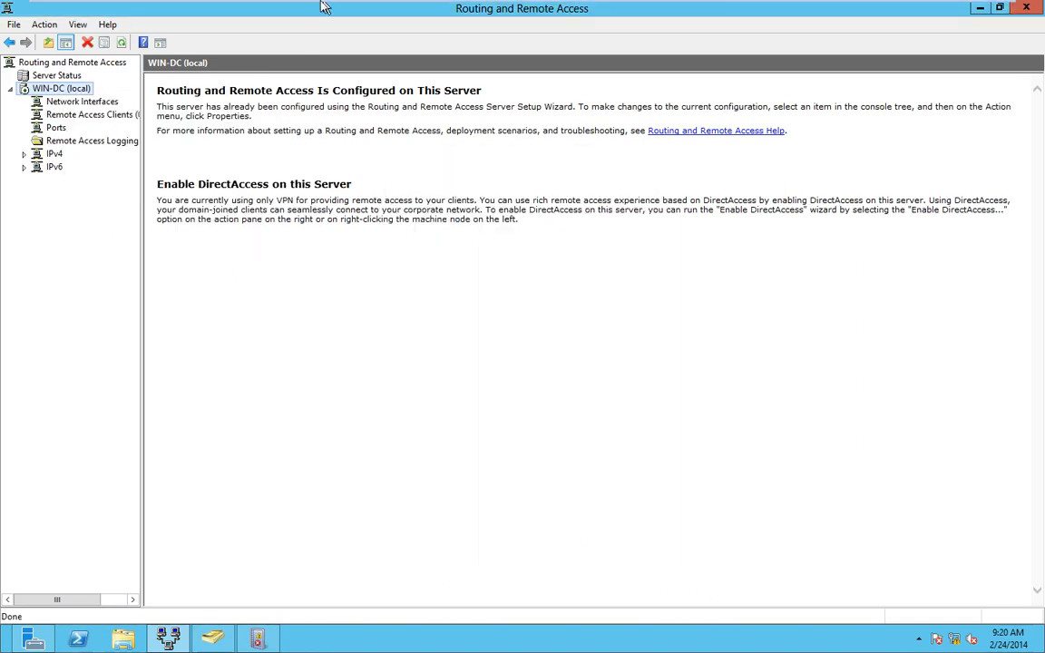
click(302, 11)
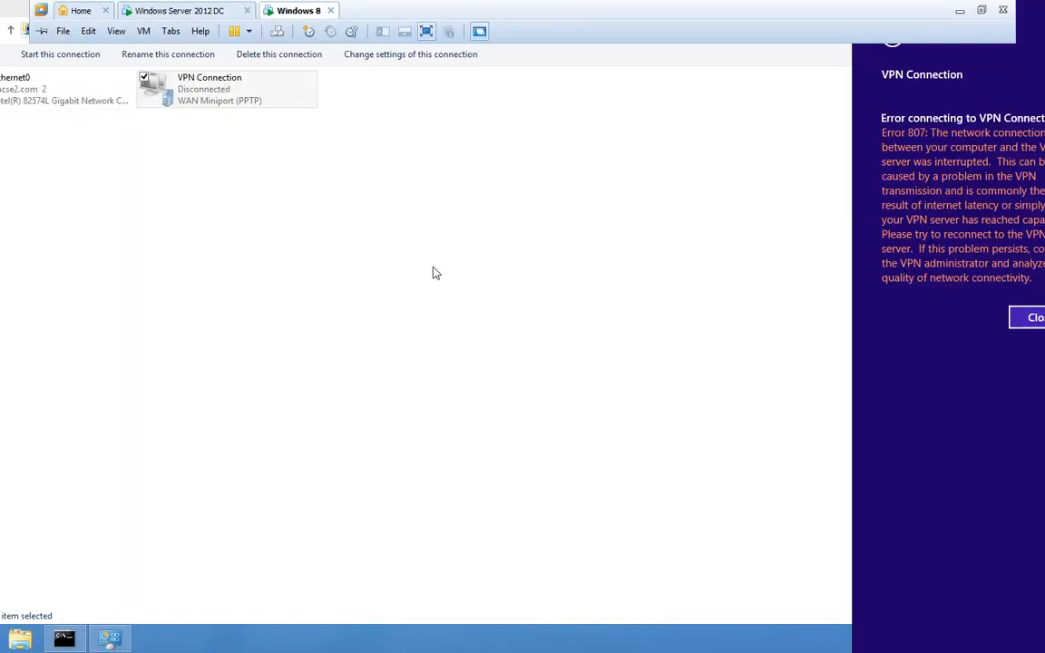
- Dismiss Error 807, open VPN Connection properties and review the PPP settings unchanged
click(188, 95)
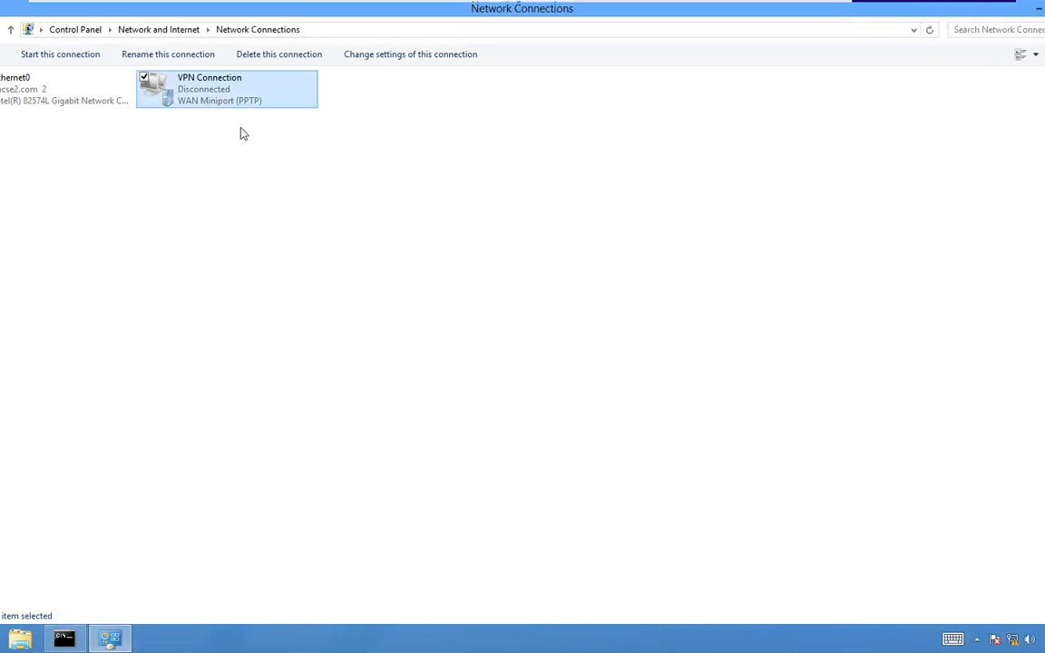
right_click(220, 87)
click(135, 222)
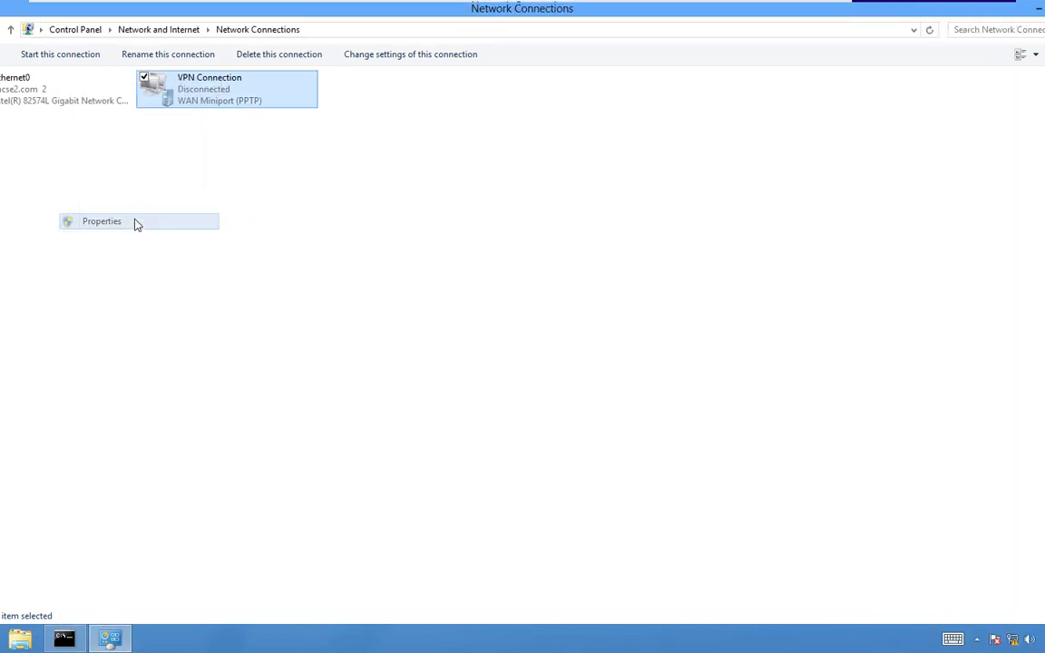
click(454, 176)
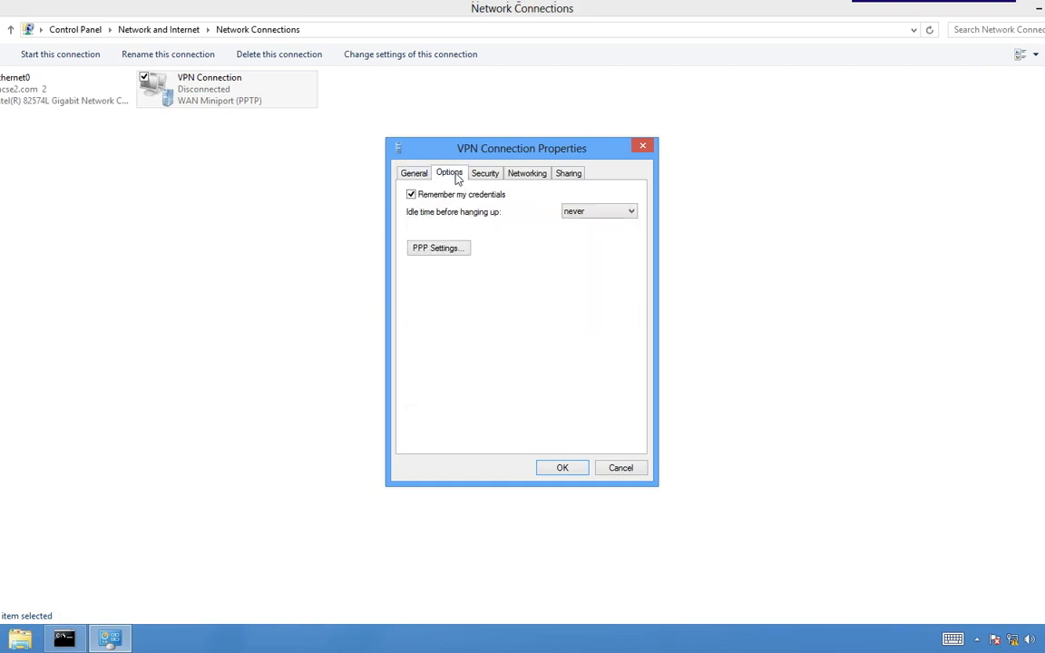
click(441, 252)
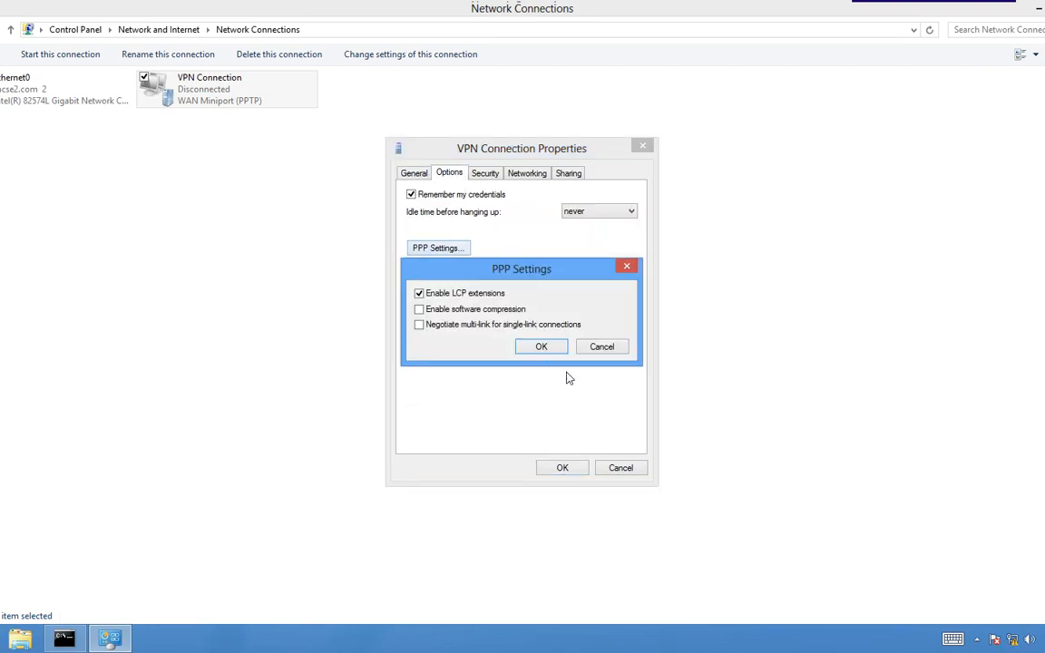
click(602, 346)
- Set optional encryption and allow CHAP with MS-CHAP v2, keeping settings despite the warning
click(484, 174)
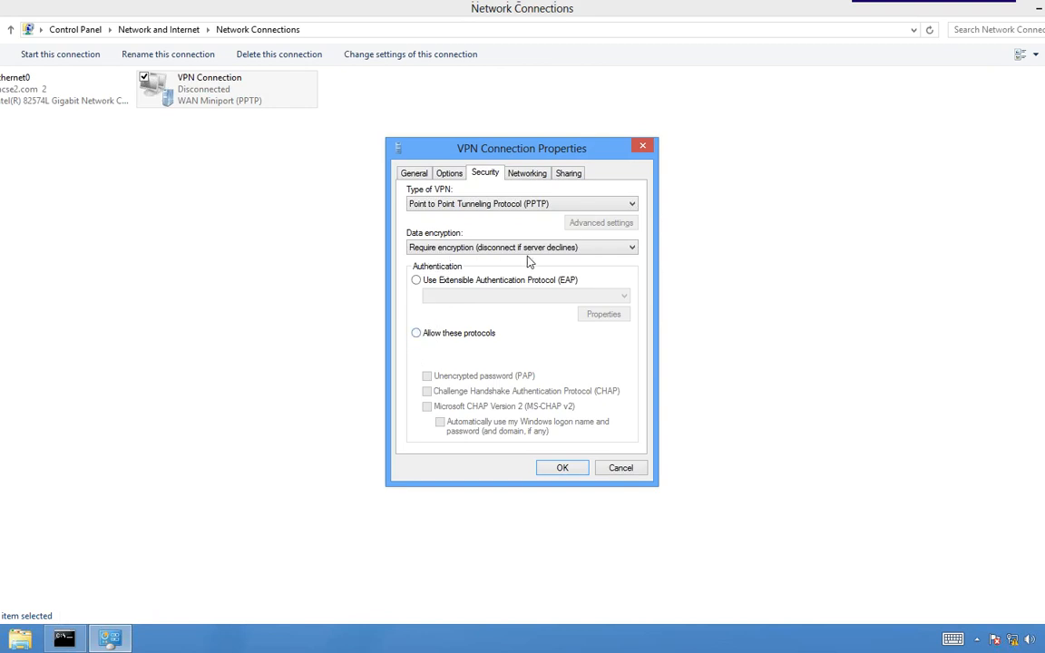
click(630, 250)
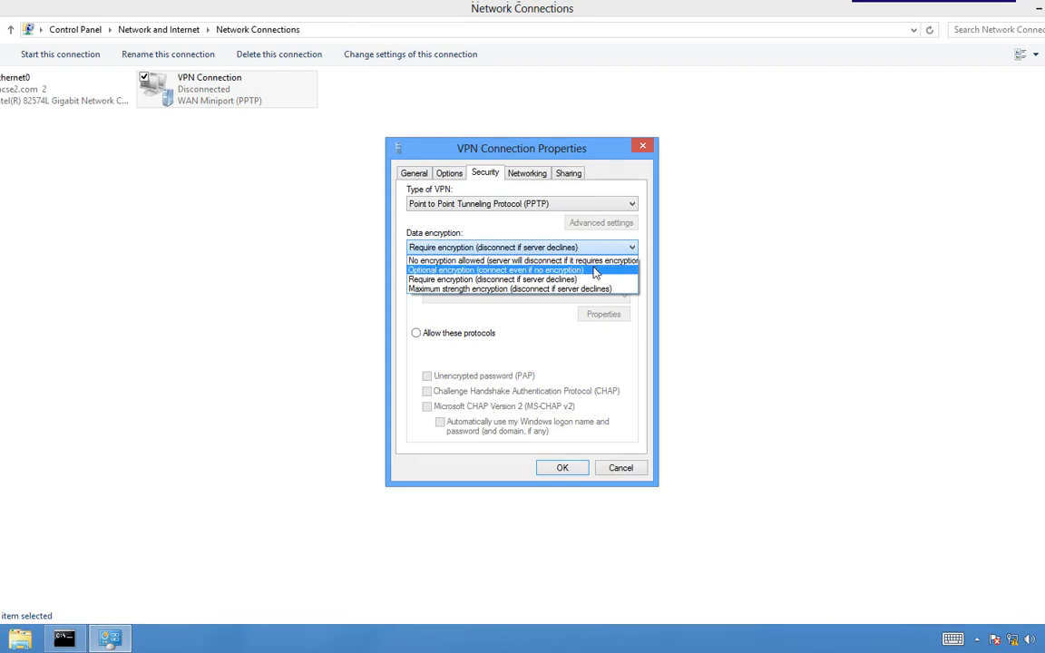
click(594, 270)
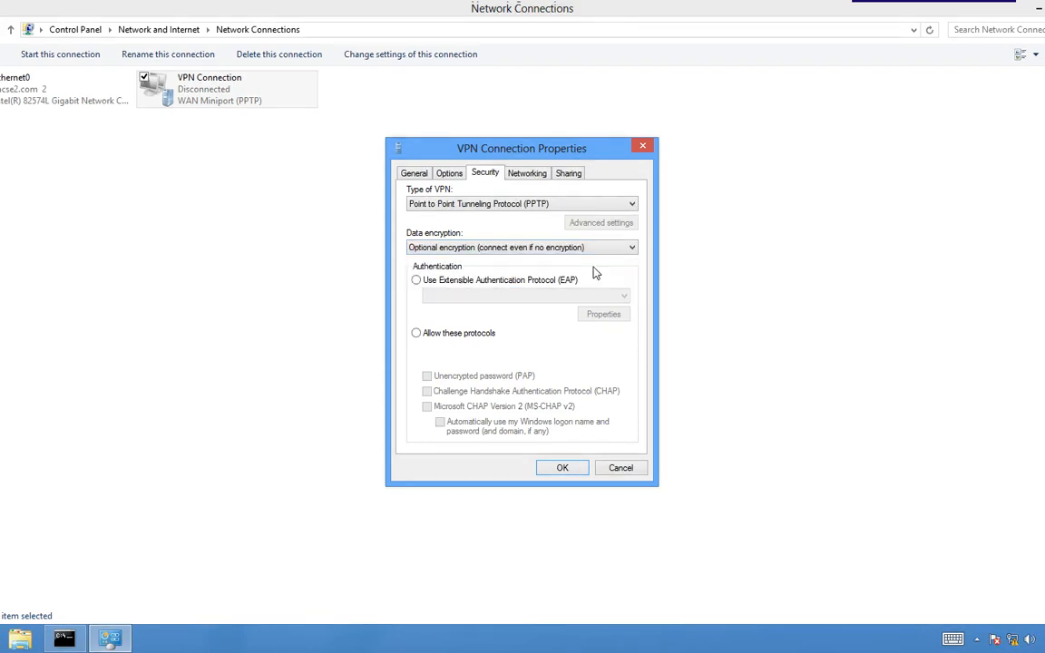
click(419, 335)
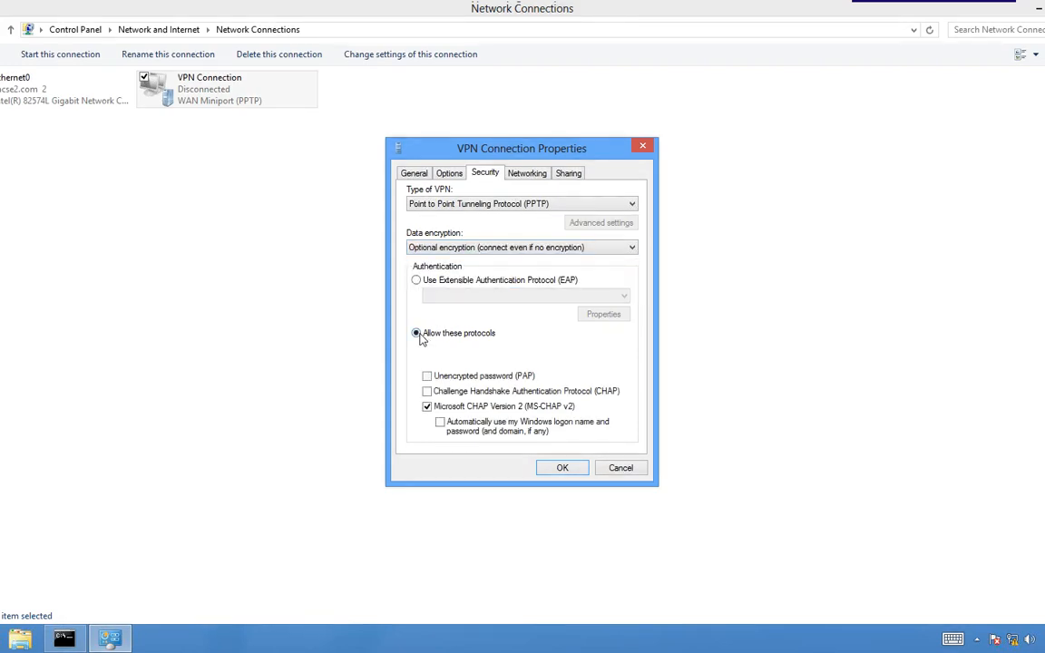
click(427, 391)
click(562, 467)
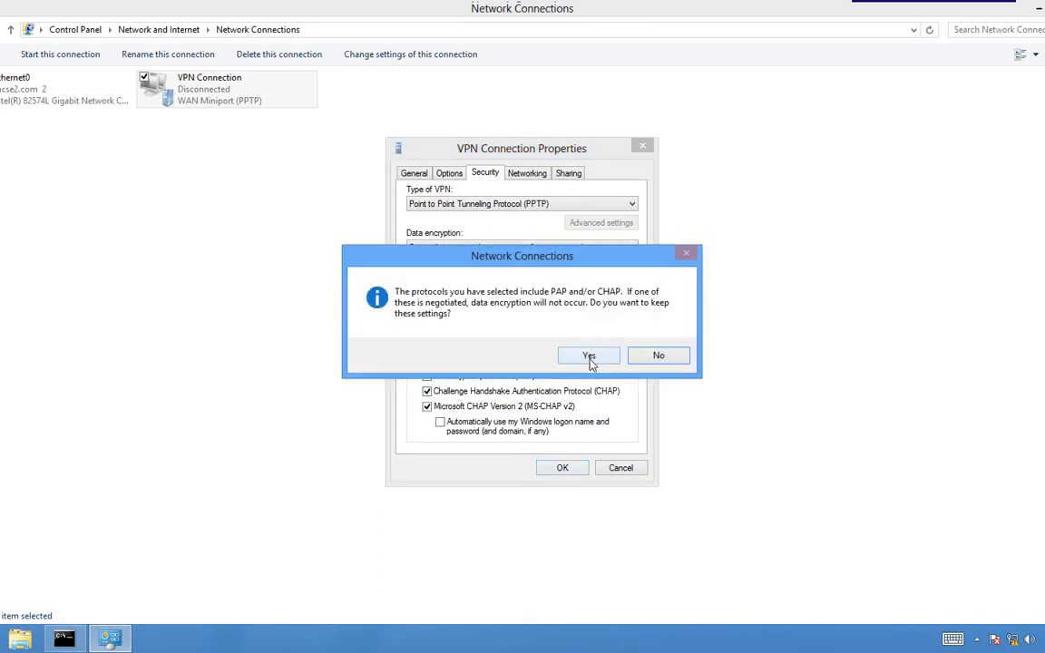
click(588, 357)
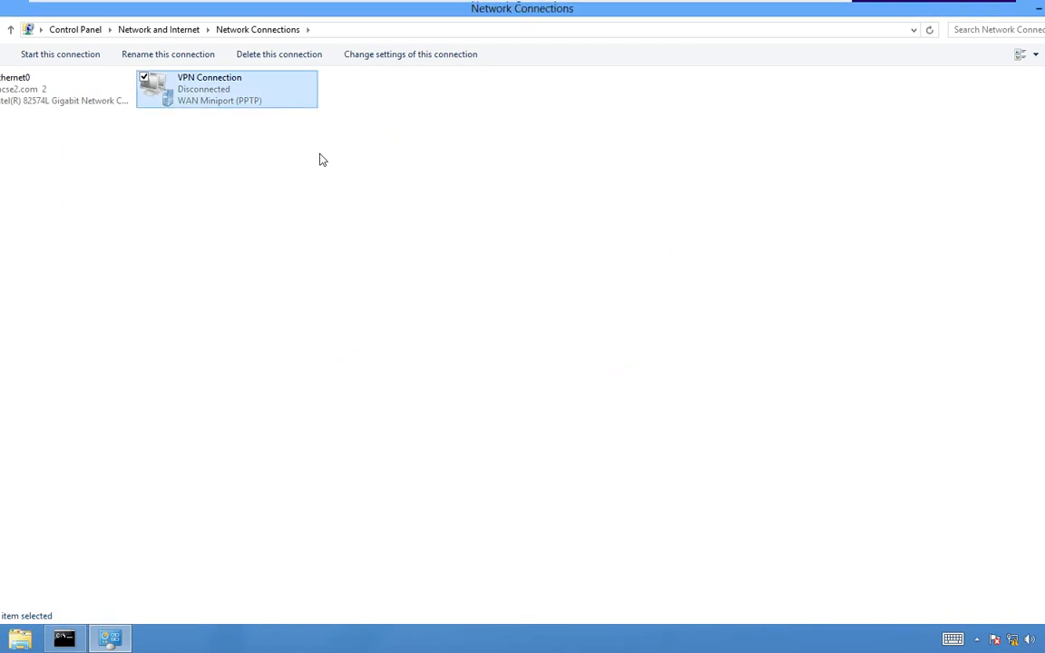
right_click(243, 103)
- Retry connecting VPN Connection with the user's name and password; it fails with Error 807
click(235, 113)
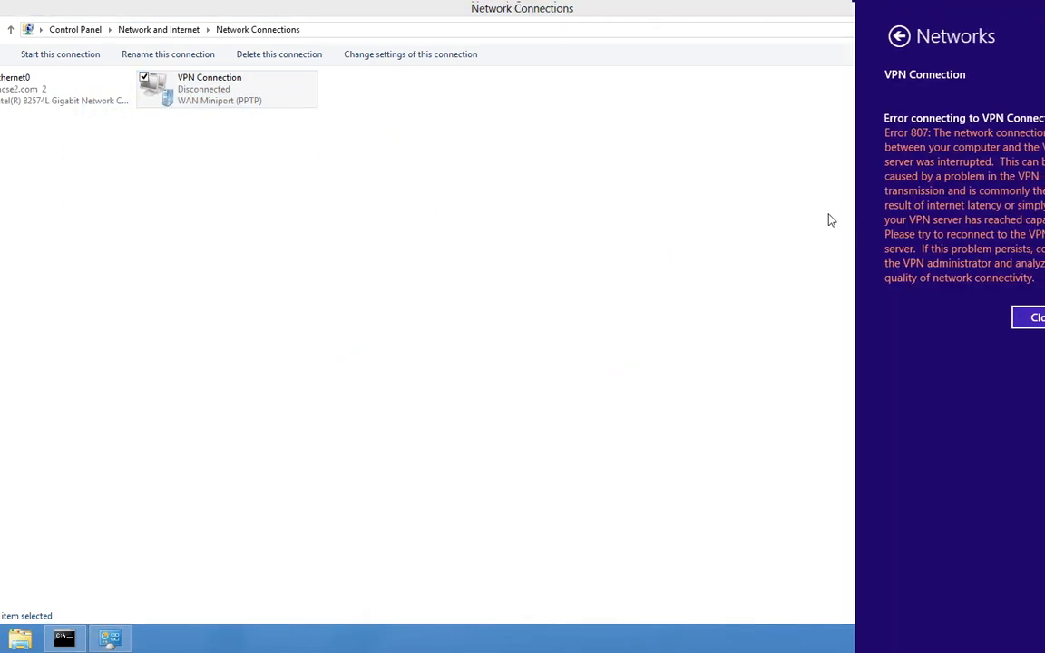
click(1030, 316)
click(1027, 145)
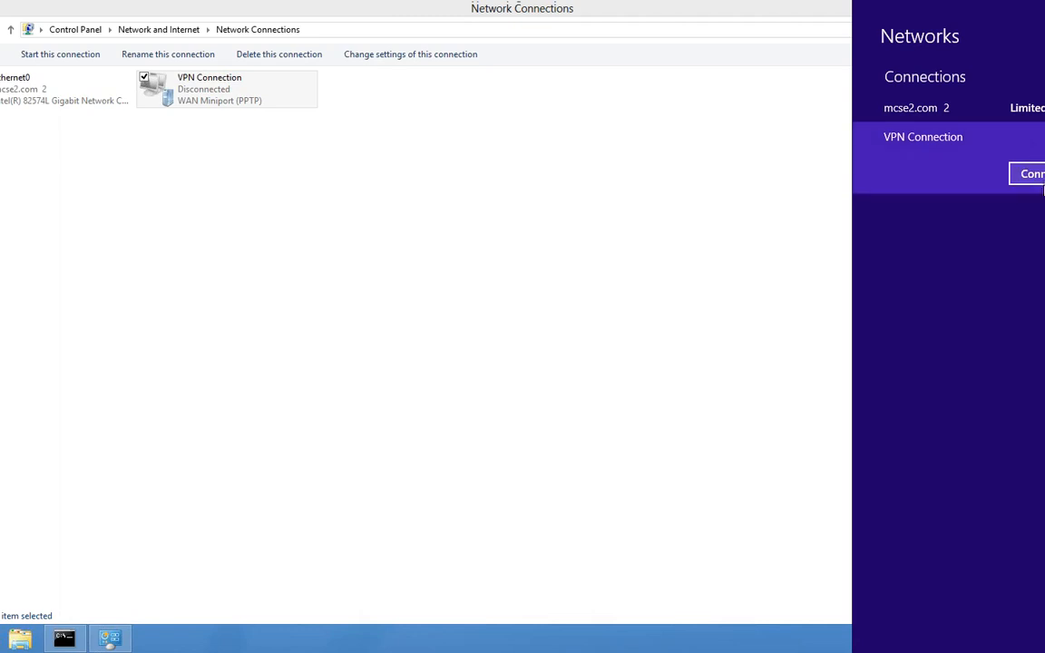
click(1039, 178)
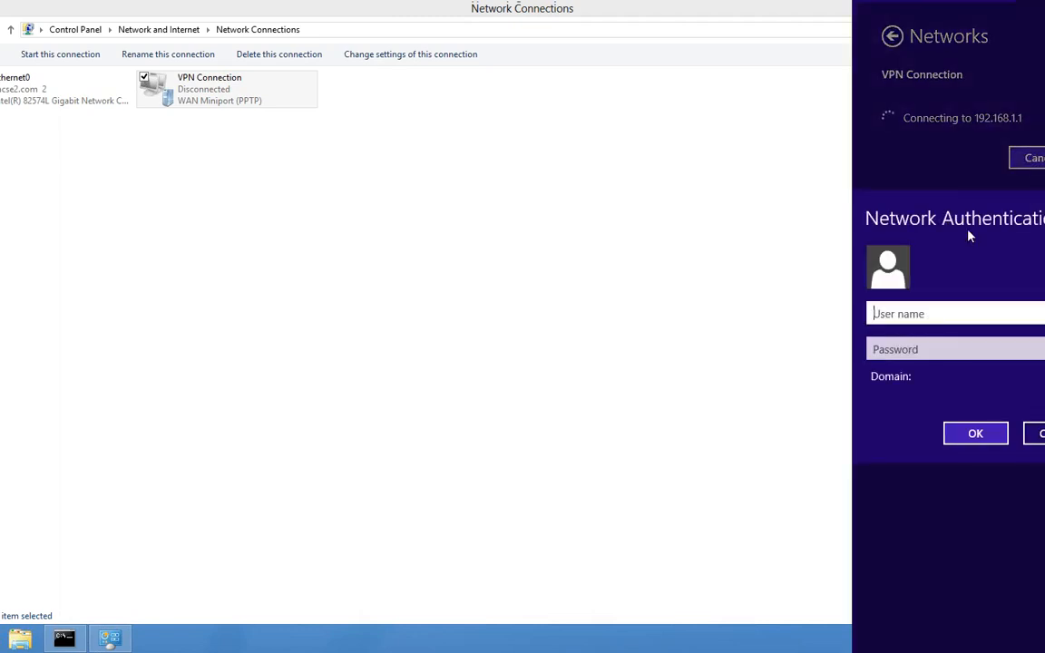
key(Tab)
text(•••••)
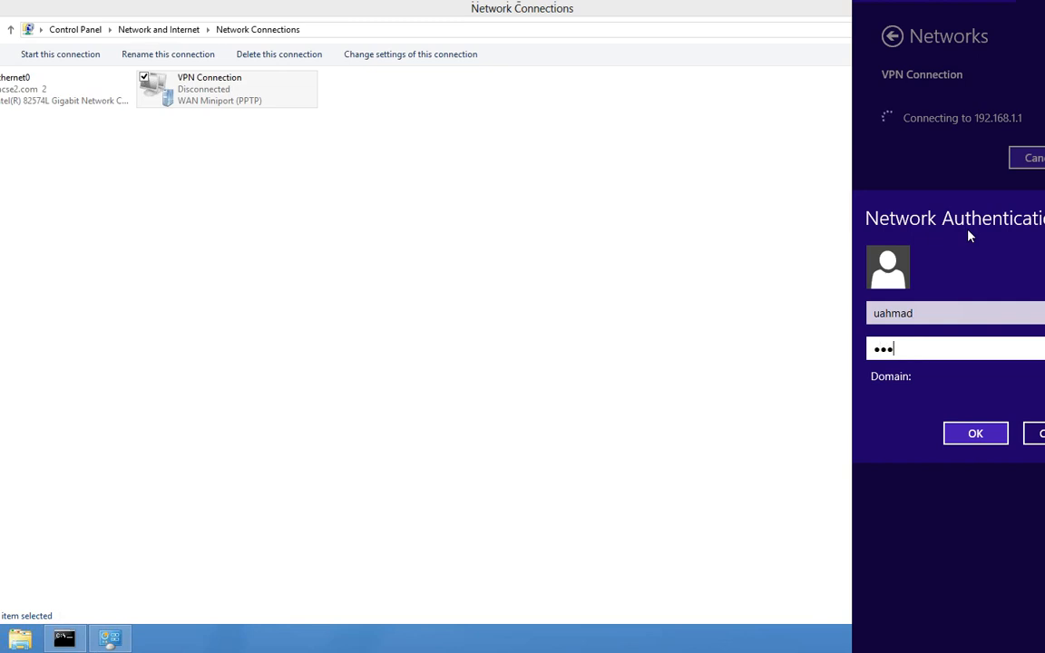
text(•••)
key(Return)
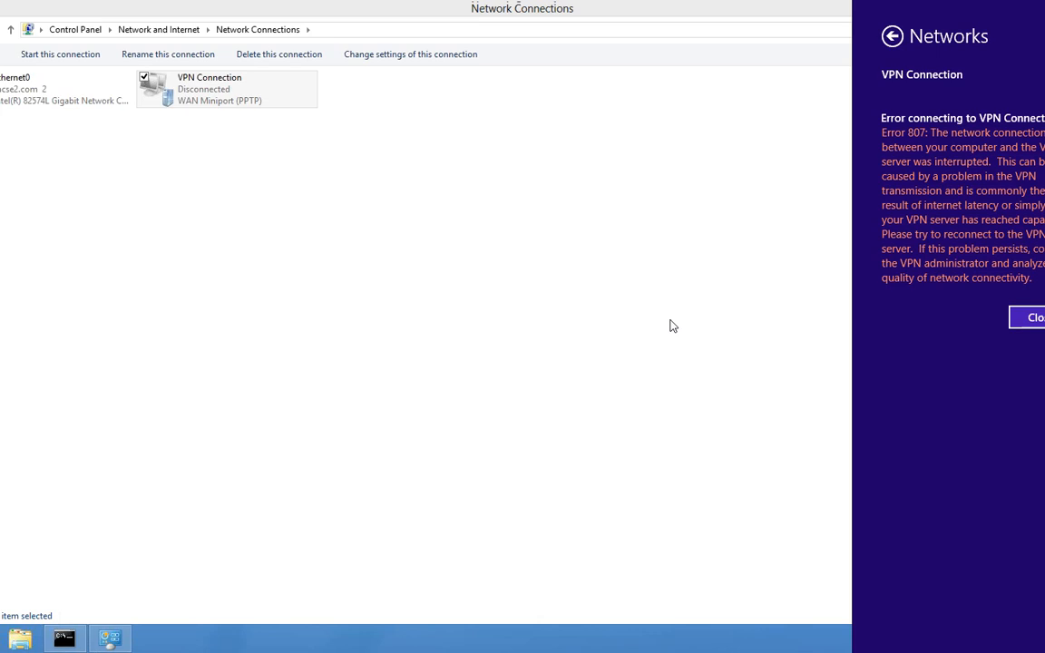
key(alt+Tab)
key(alt+Tab)
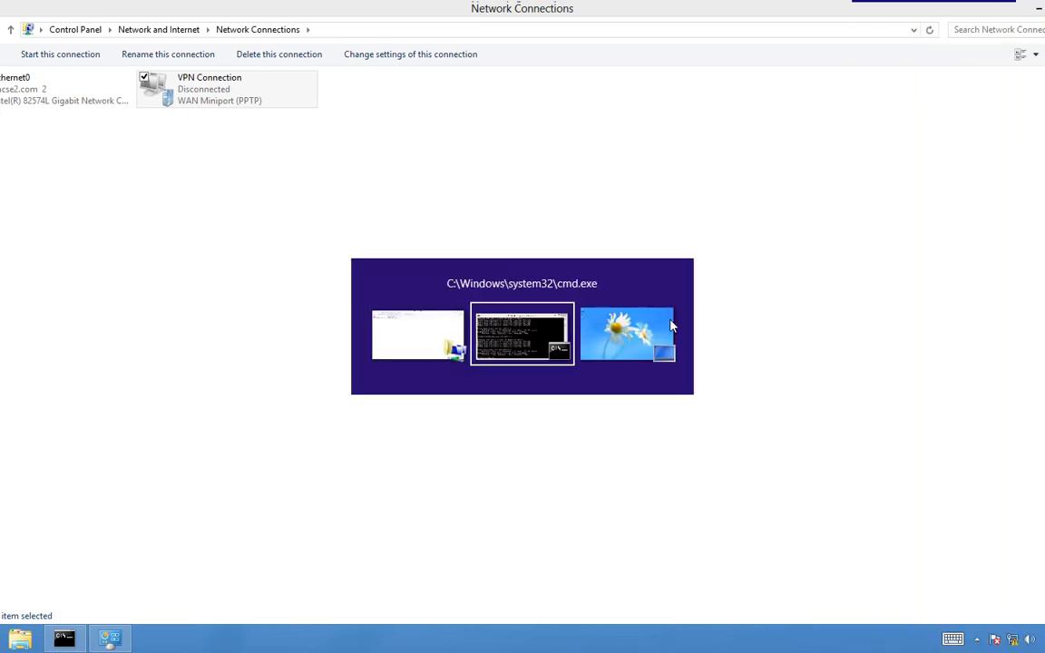
- Rerun the ping to 192.168.1.1 as a continuous ping with -t
key(Up)
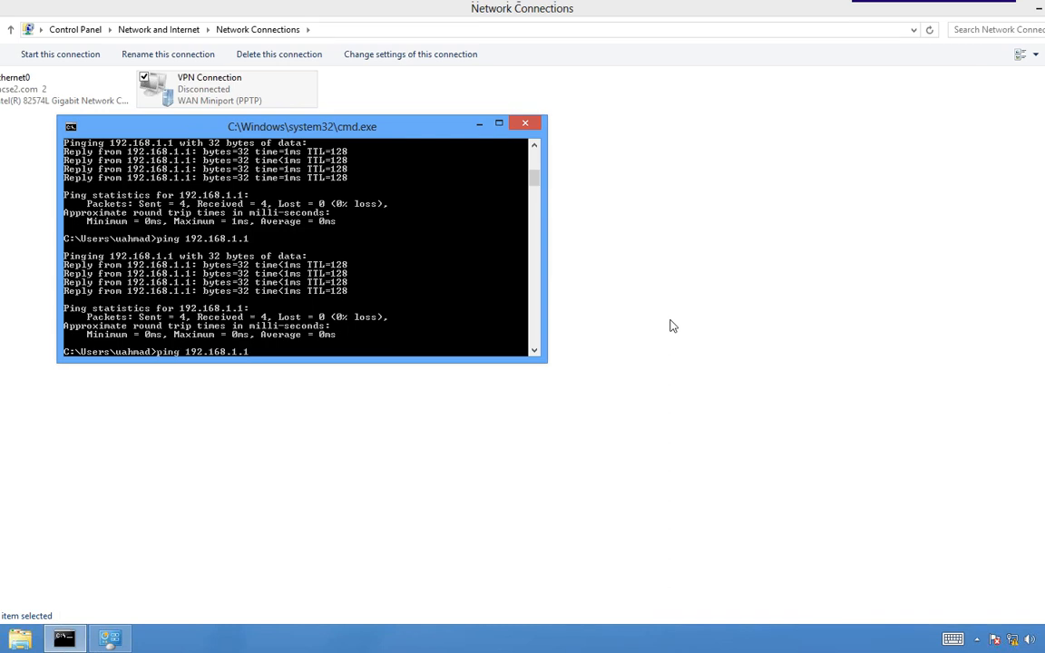
text(-t)
key(Return)
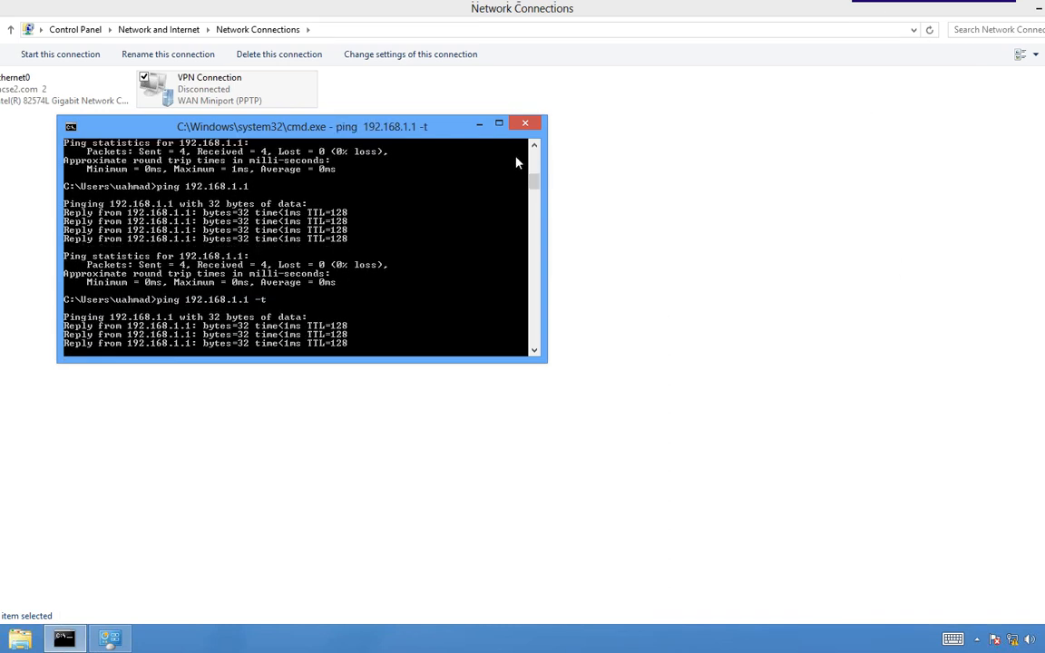
click(479, 124)
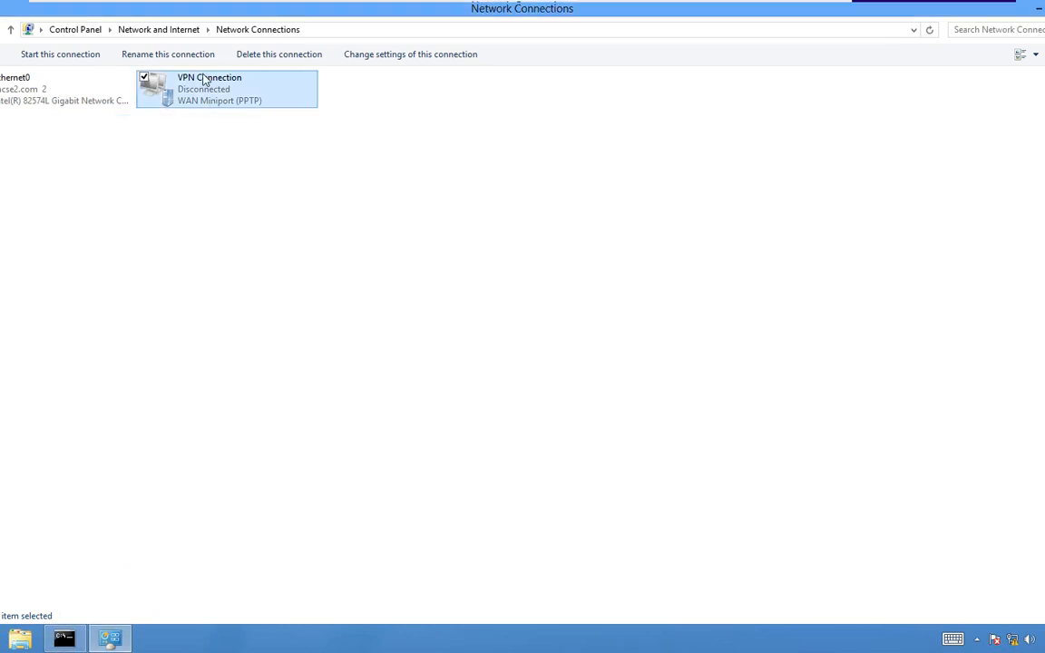
- Review VPN Connection's Security, Networking, Sharing, Options and General property tabs
right_click(205, 79)
click(133, 213)
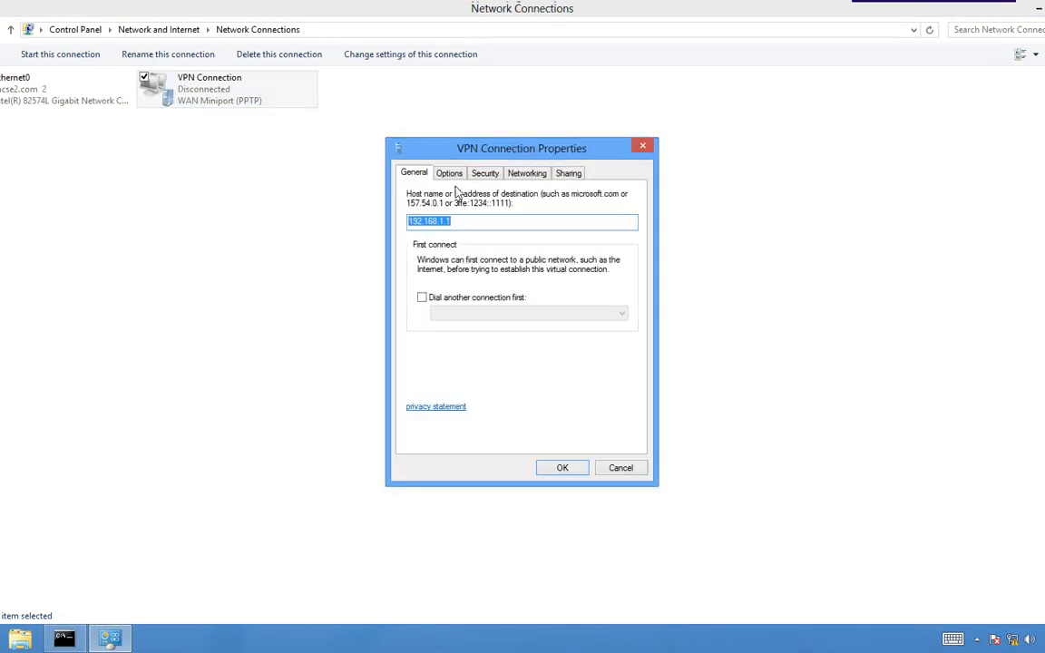
click(480, 173)
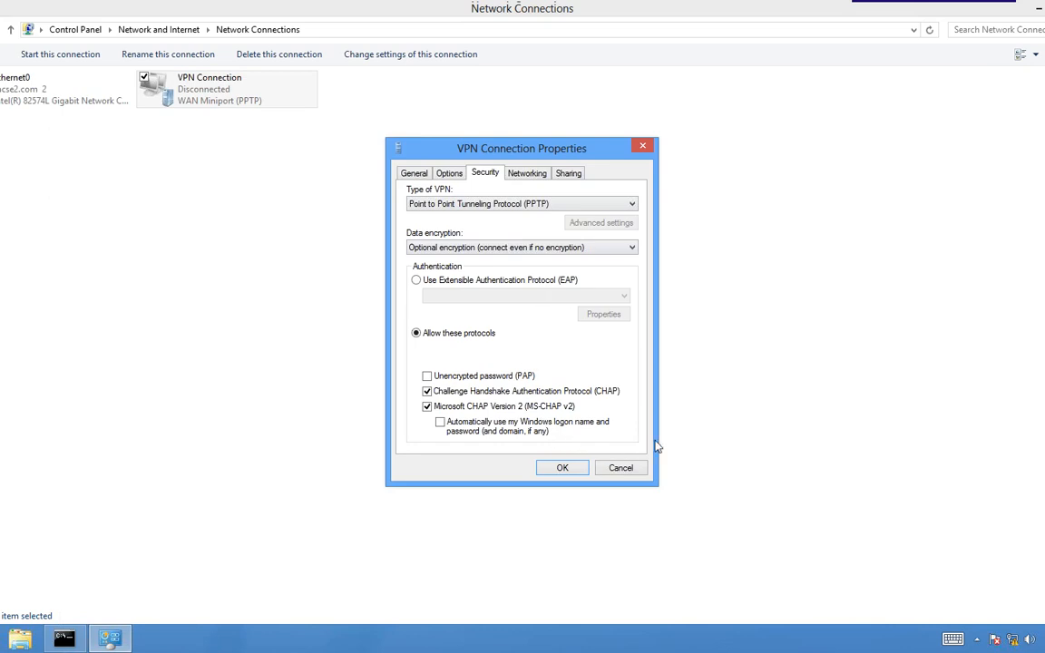
click(527, 174)
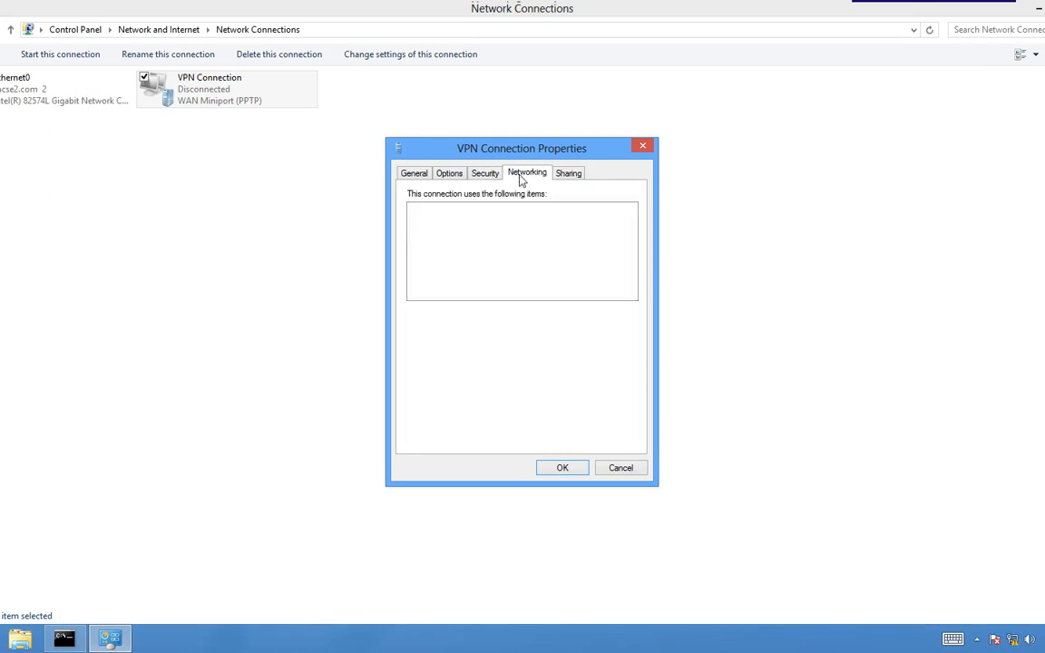
click(578, 173)
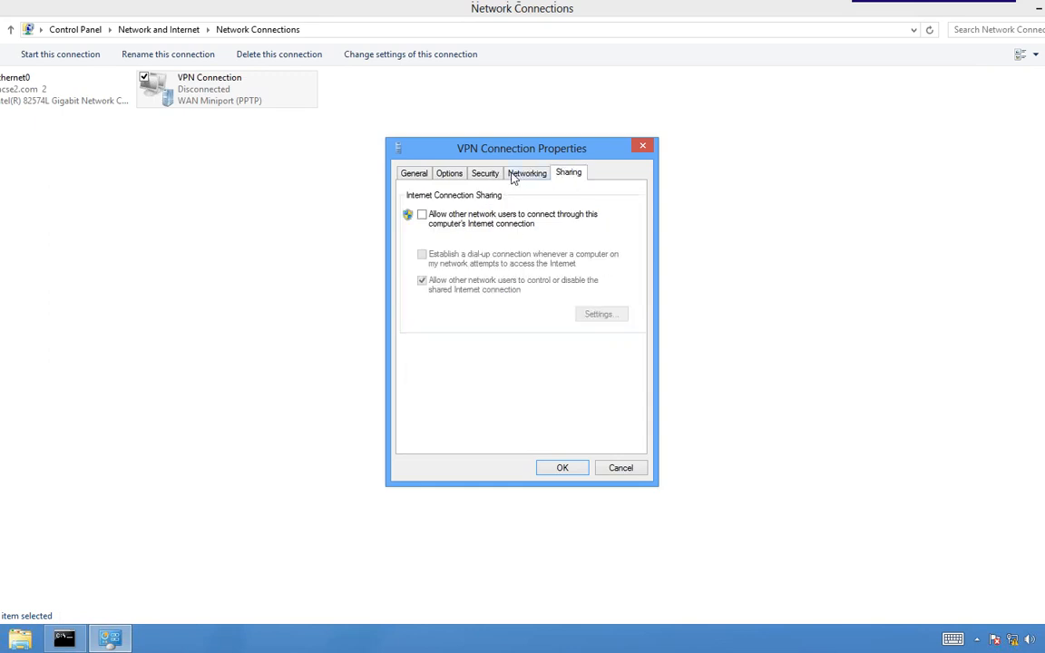
click(483, 174)
click(454, 173)
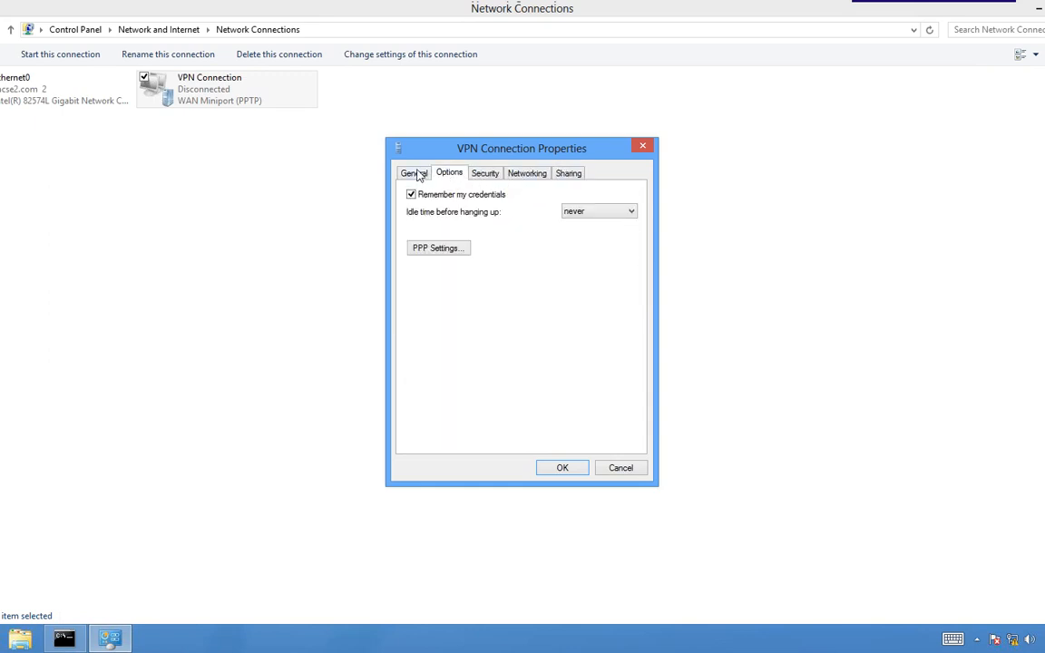
click(415, 174)
click(444, 176)
- Set the idle hang-up time to 20 minutes, recheck the 192.168.1.1 destination, and save
click(628, 211)
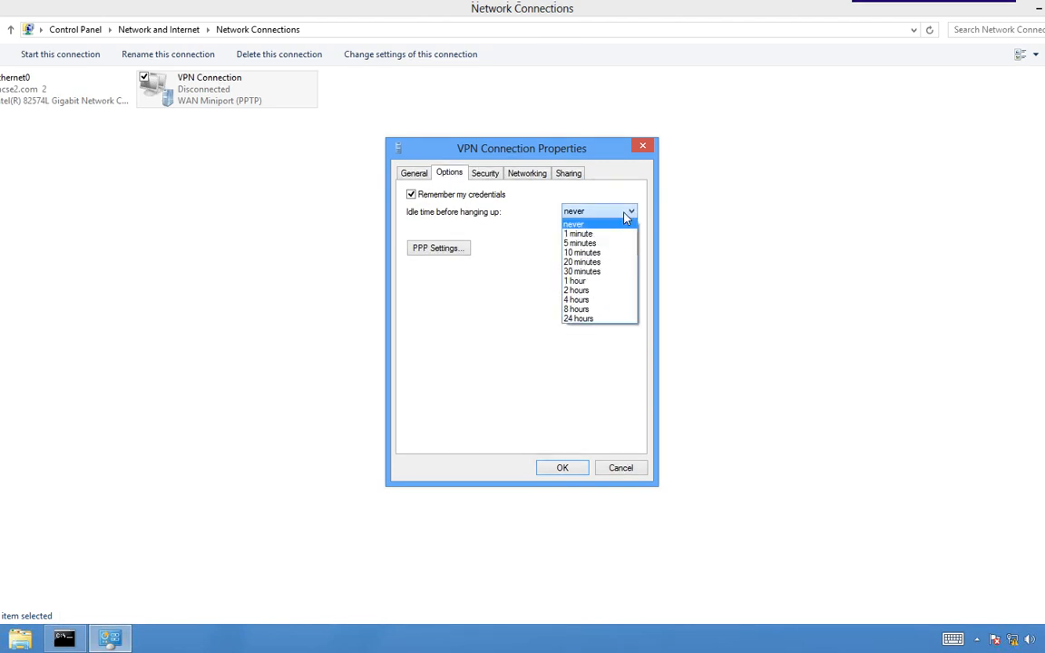
click(582, 262)
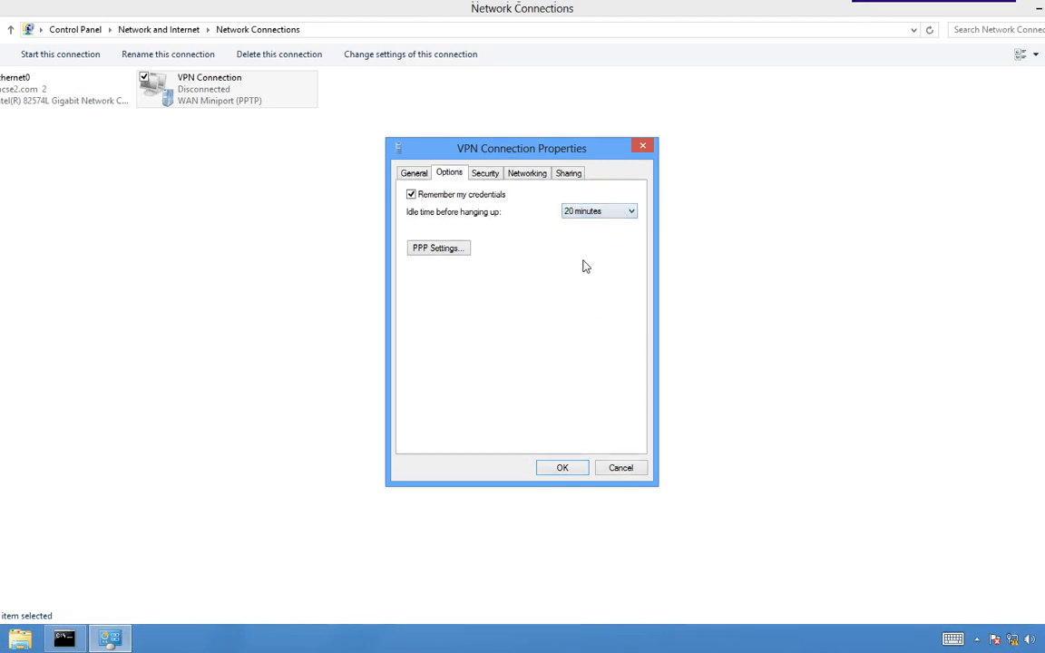
click(423, 176)
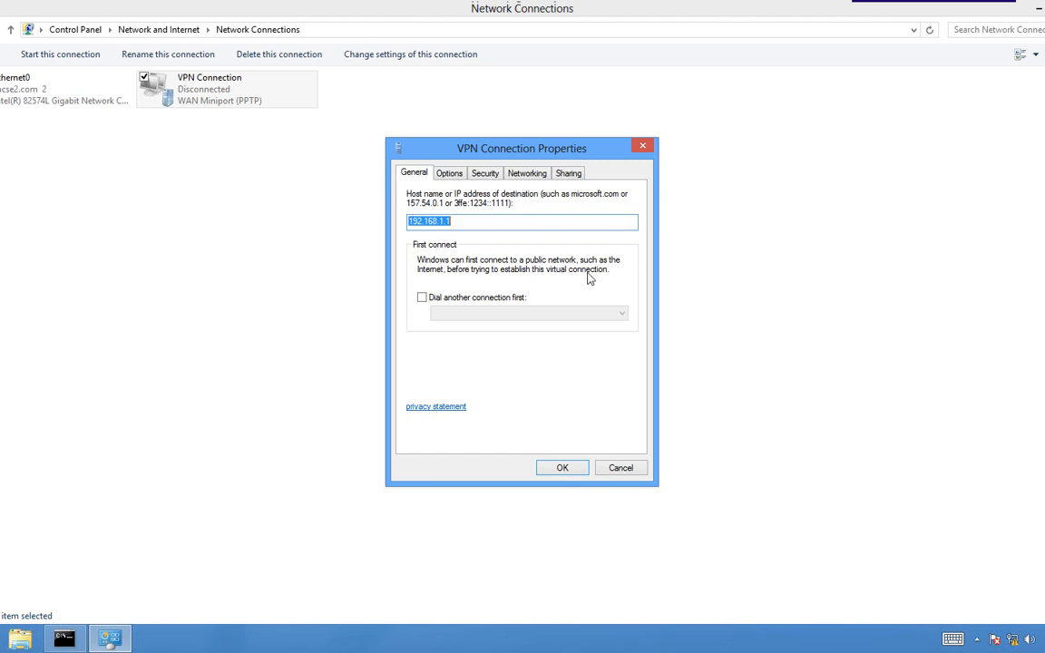
click(453, 173)
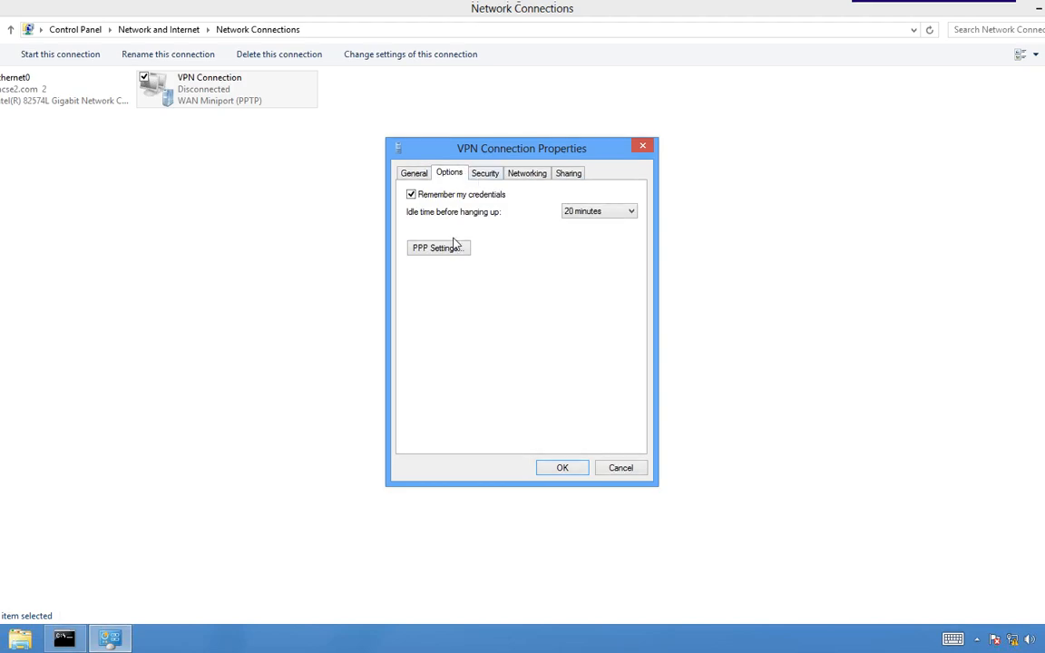
click(65, 641)
click(64, 642)
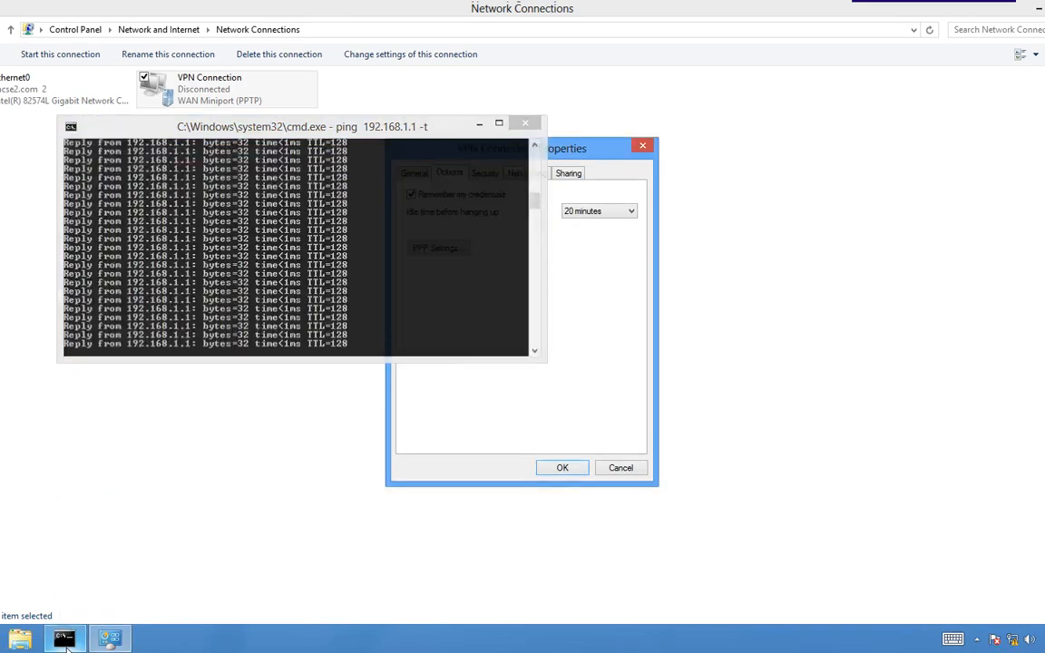
click(430, 175)
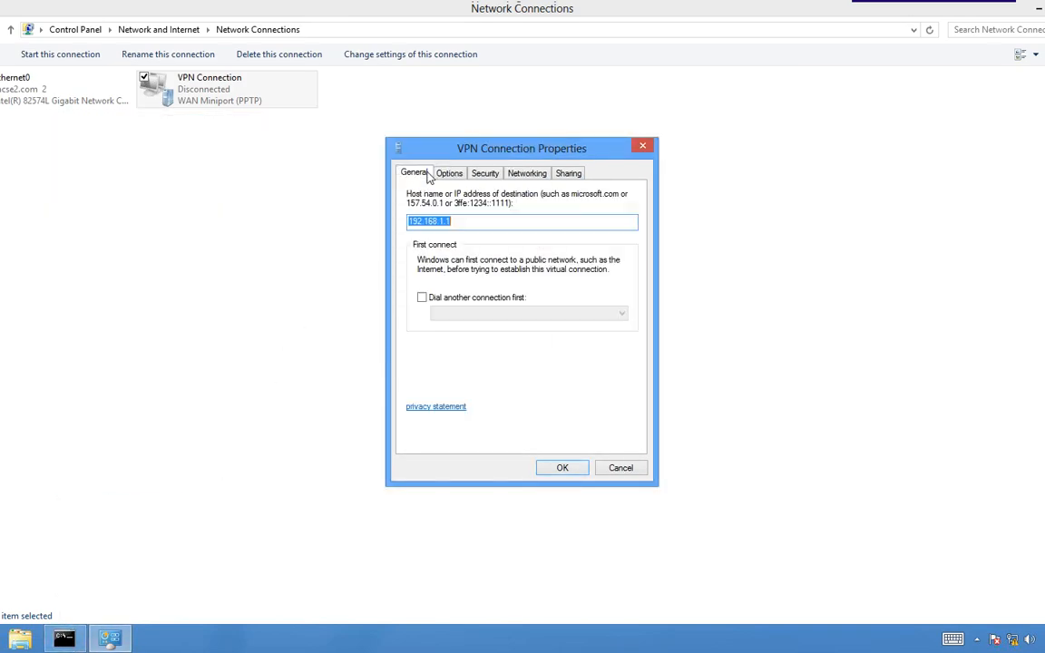
click(471, 222)
click(555, 468)
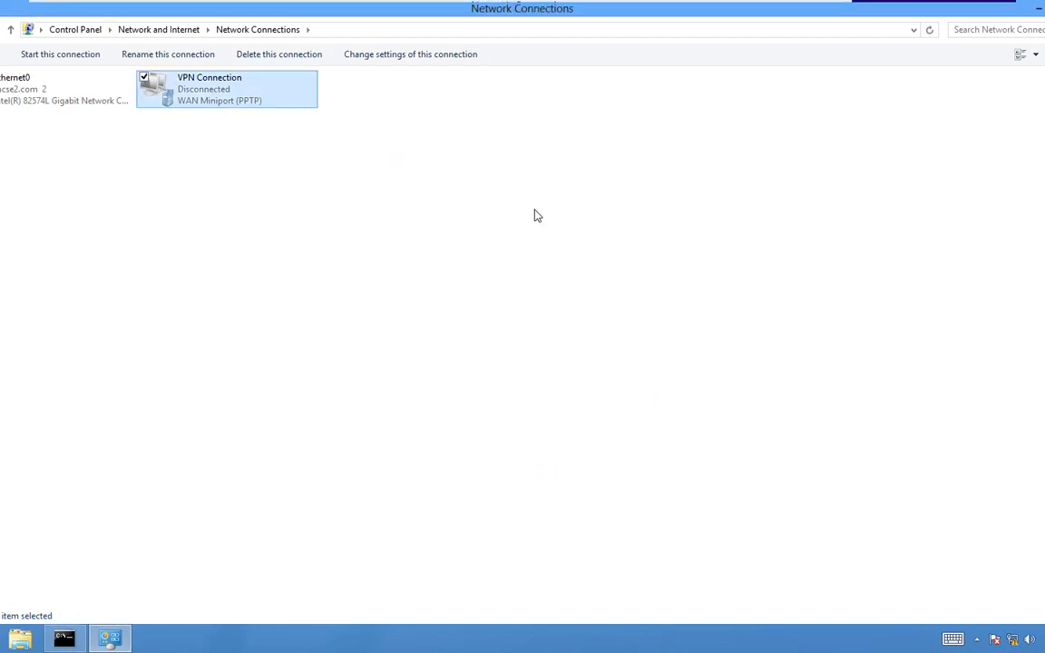
- On the server VM, open the VPN user's properties in Active Directory Users and Computers
mouse_move(490, 5)
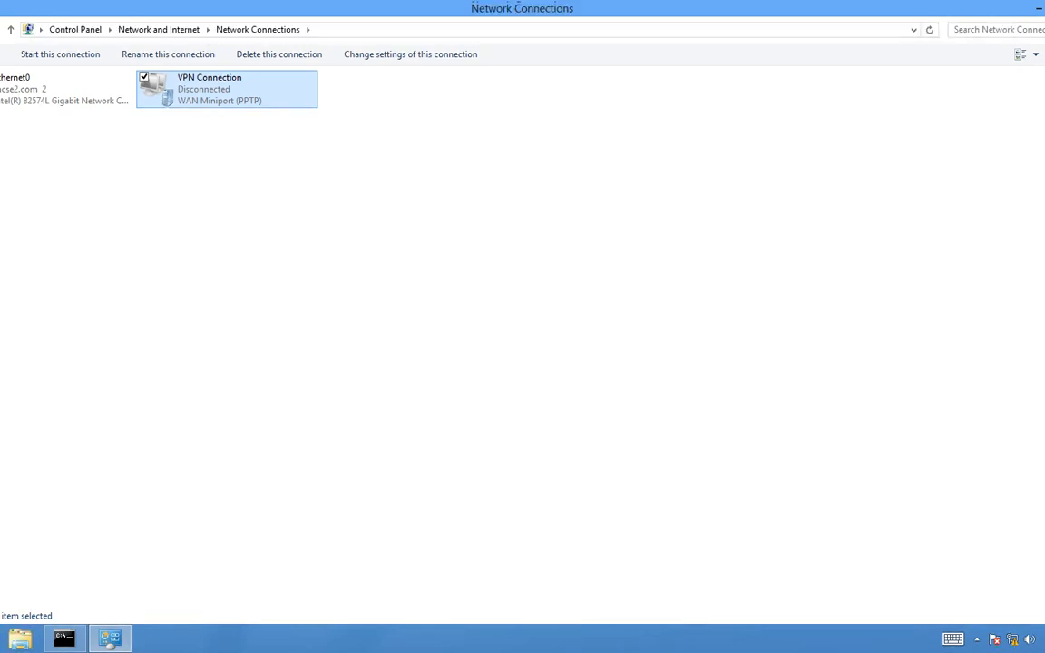
mouse_move(341, 5)
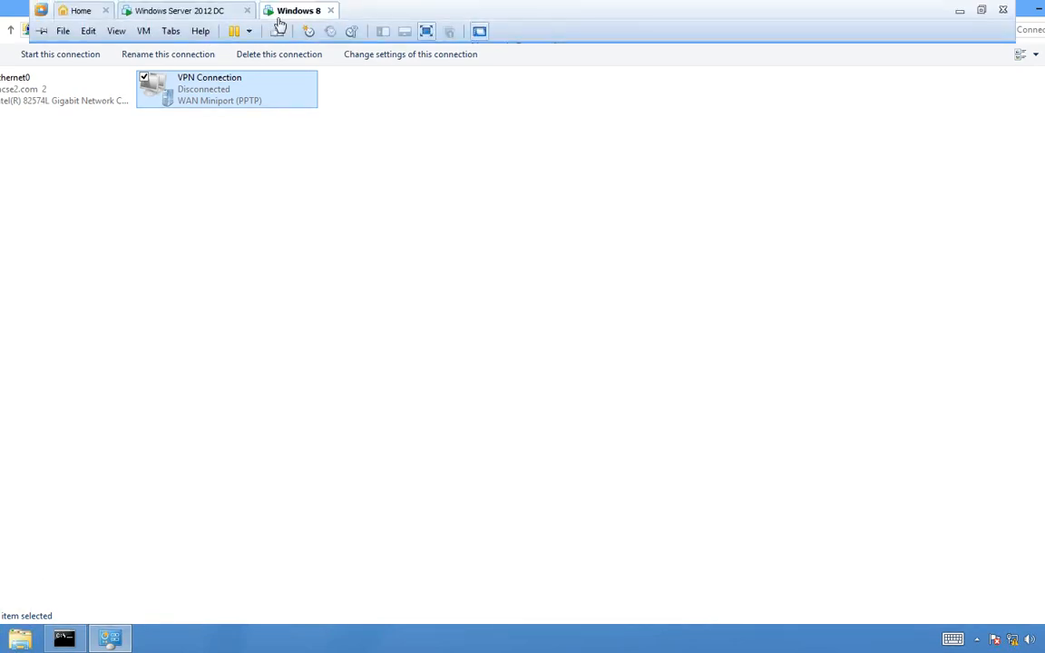
click(193, 13)
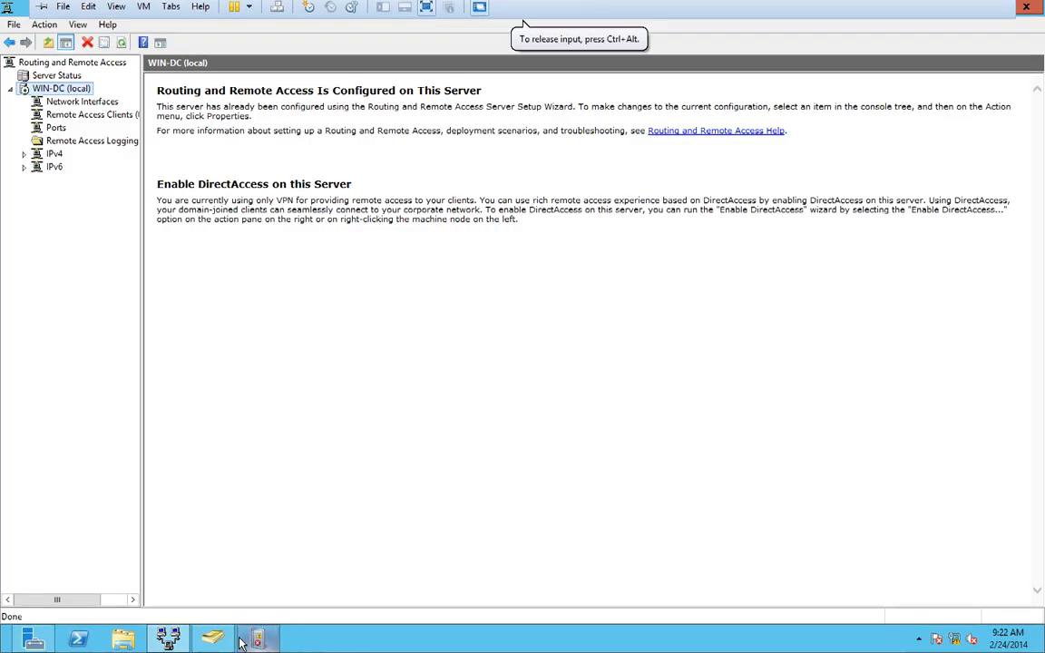
click(212, 640)
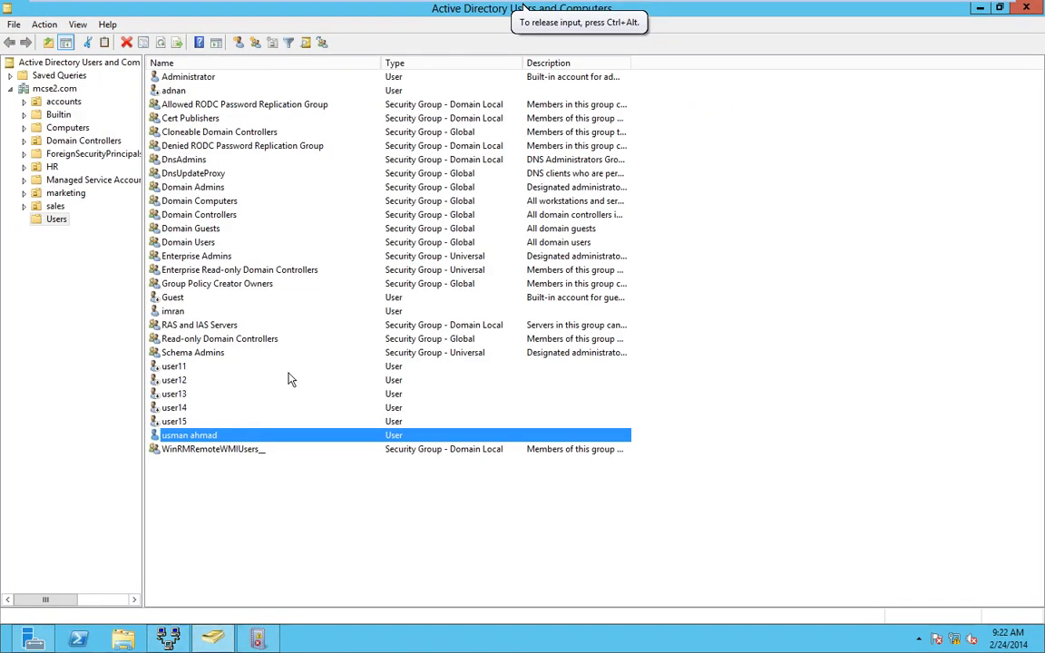
right_click(215, 438)
click(272, 406)
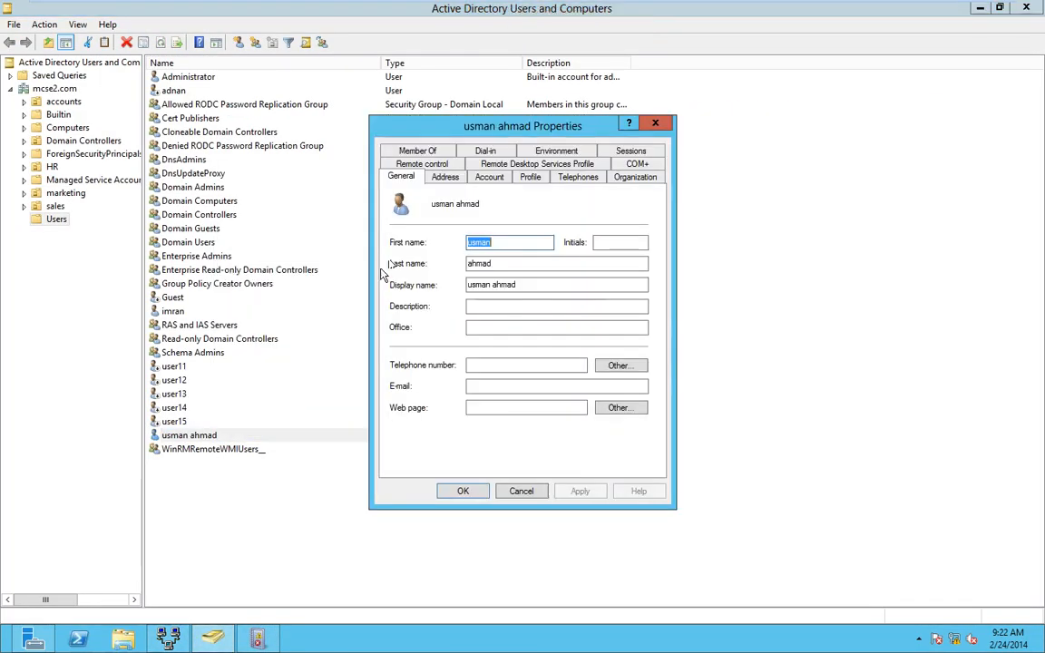
- Check the Account and Dial-in tabs, confirming Allow access, then return to Windows 8
click(497, 178)
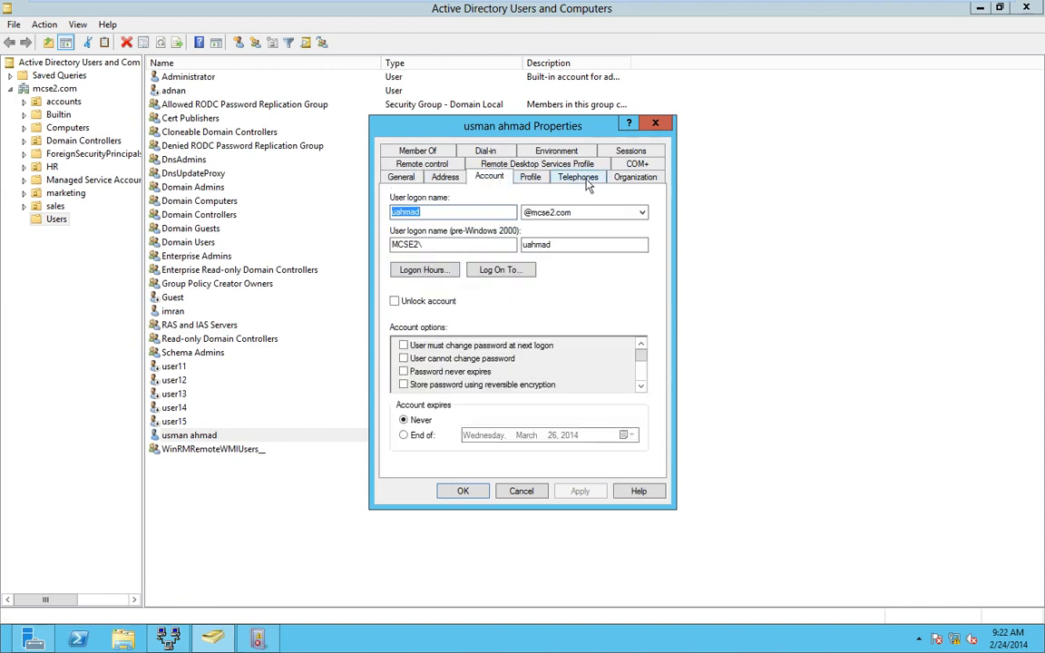
click(488, 151)
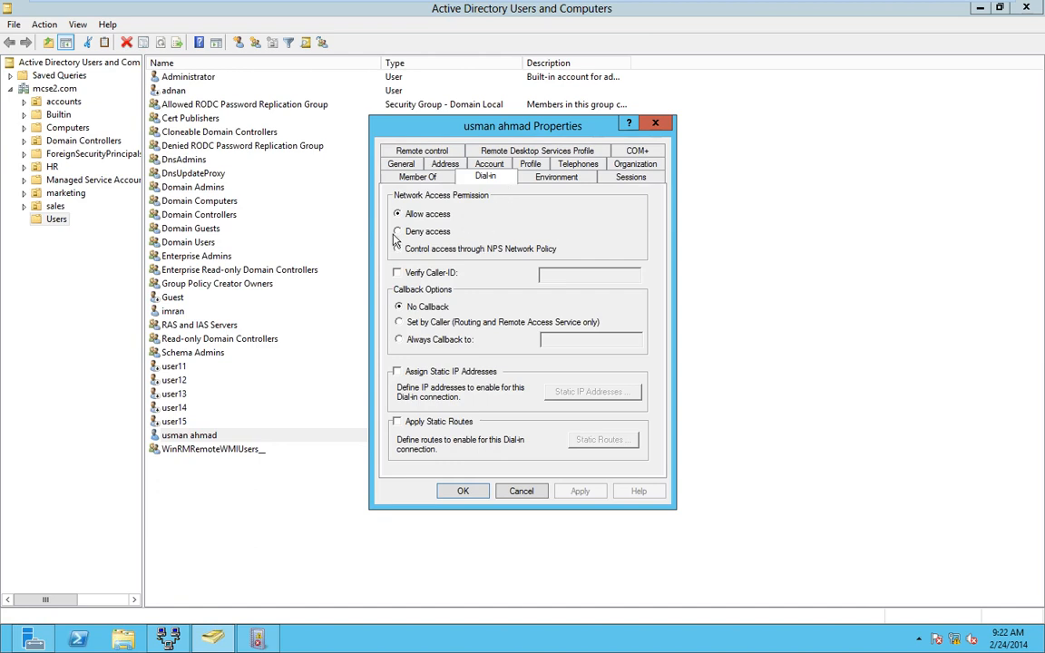
click(463, 491)
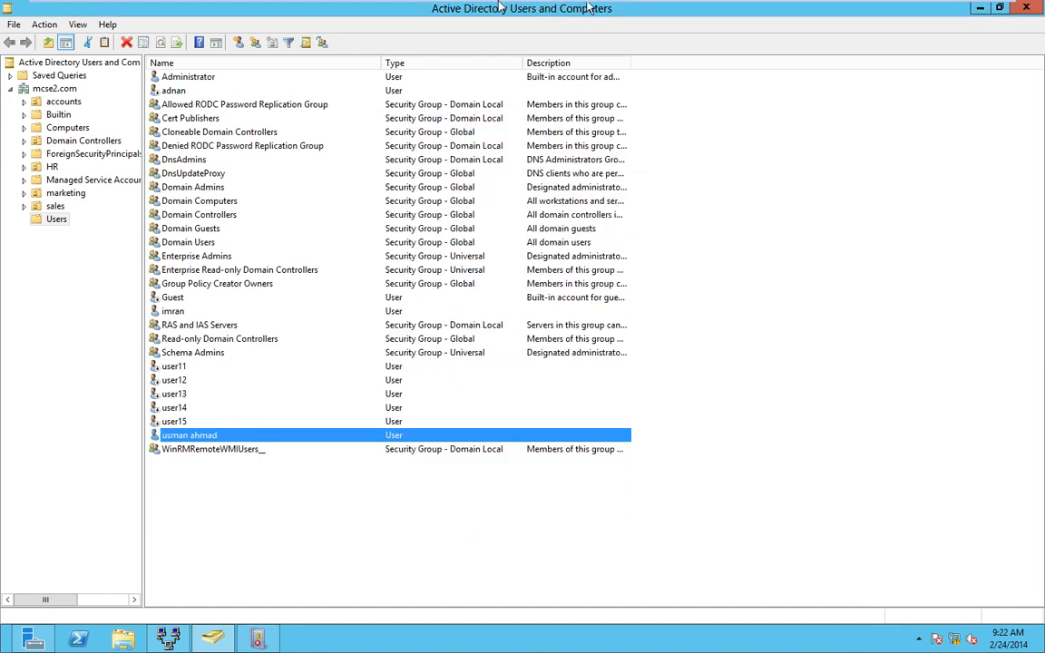
mouse_move(501, 4)
click(304, 12)
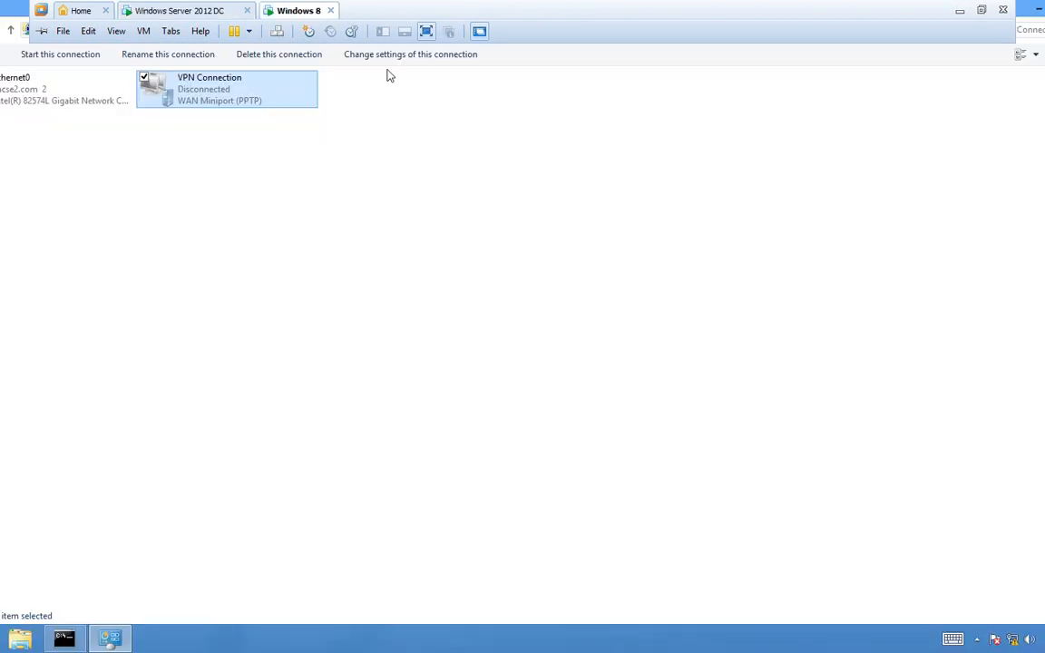
- Connect VPN Connection again with the user's domain name and password
right_click(243, 102)
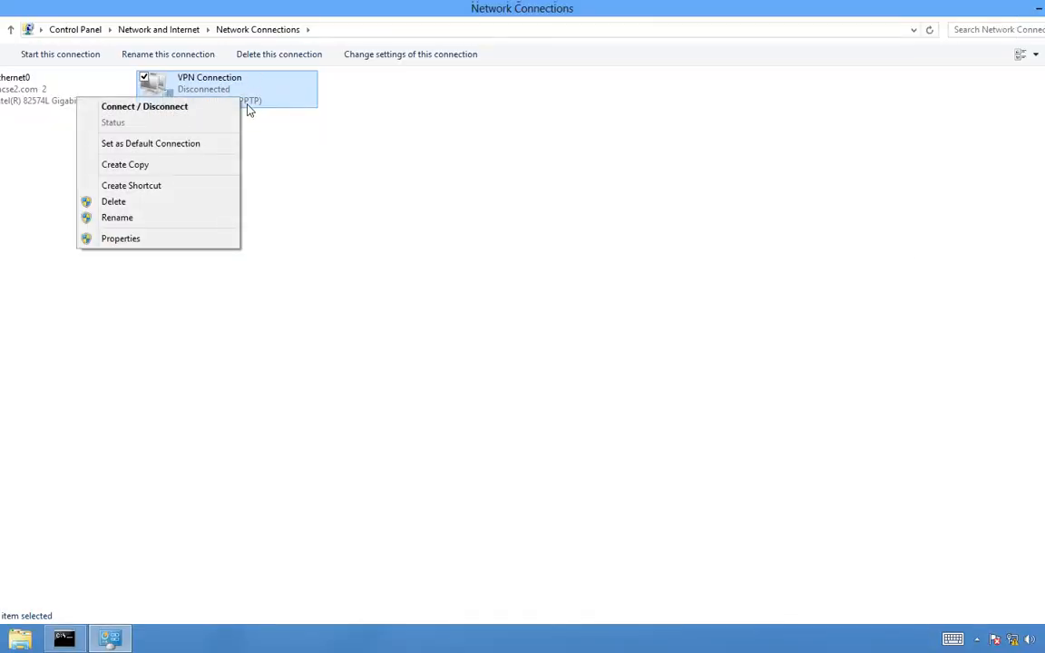
click(224, 106)
click(1029, 317)
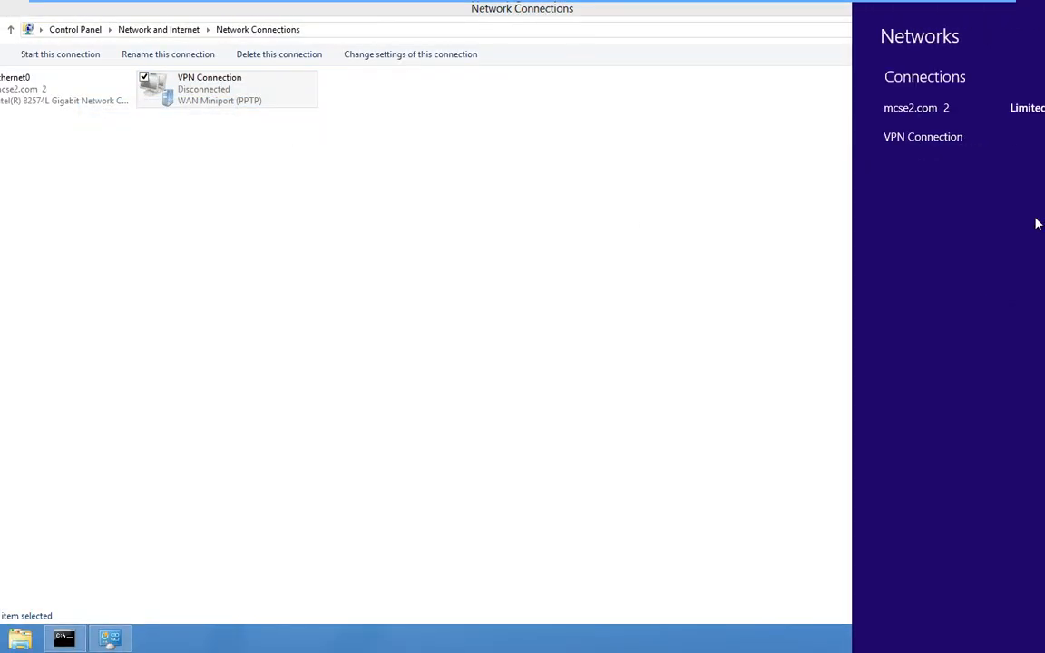
click(1029, 141)
click(1027, 174)
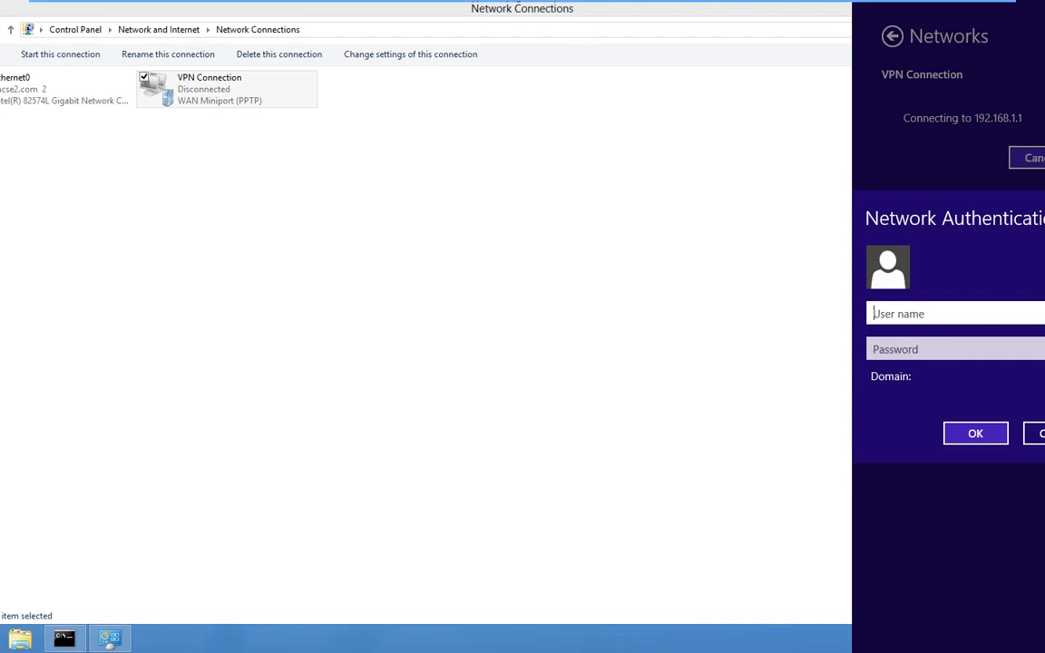
key(Tab)
text(•••••)
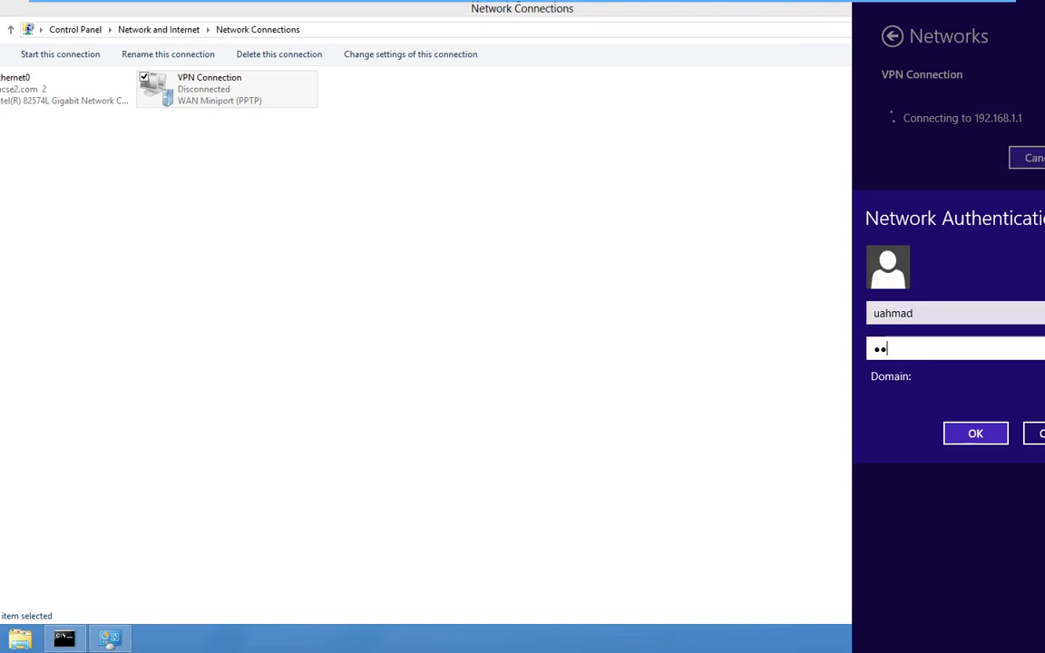
text(•••)
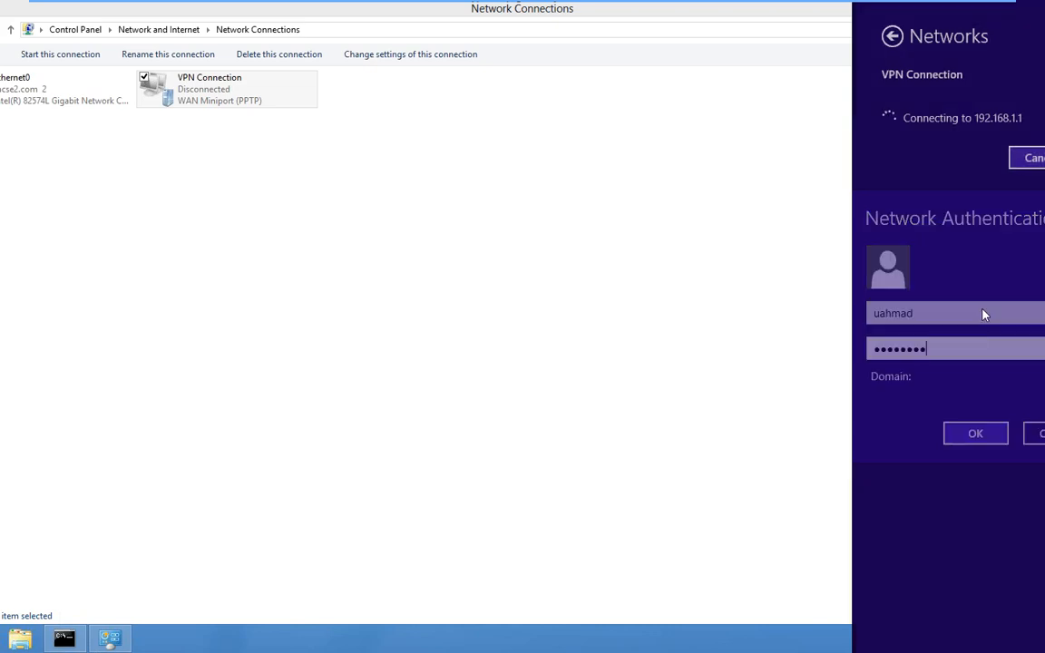
key(Return)
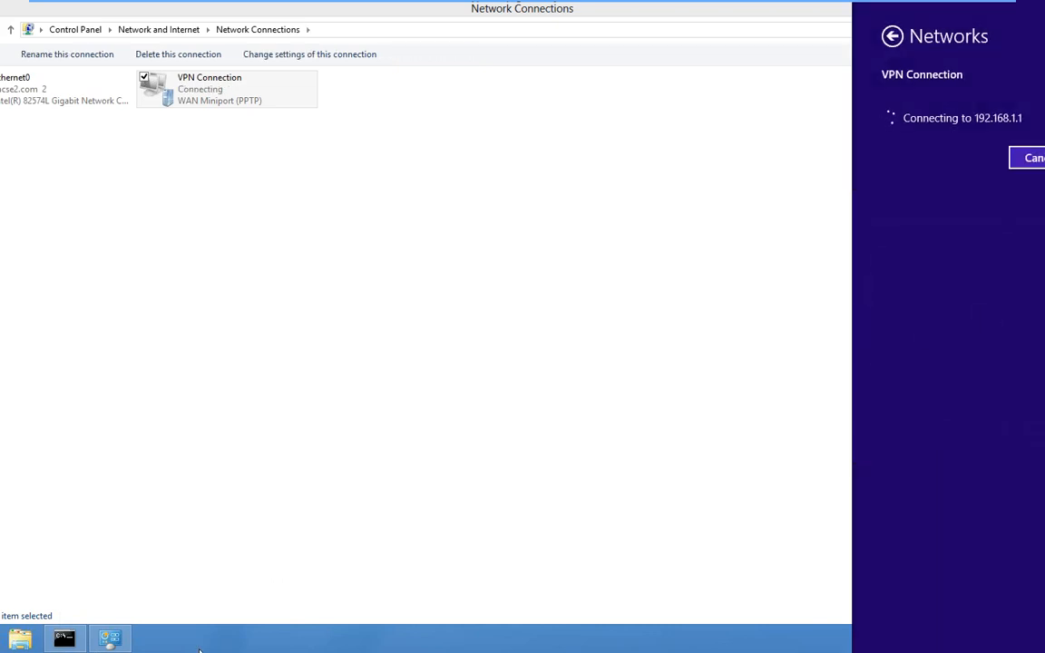
- Sign out of Windows 8 from the account tile on the Start screen
key(super)
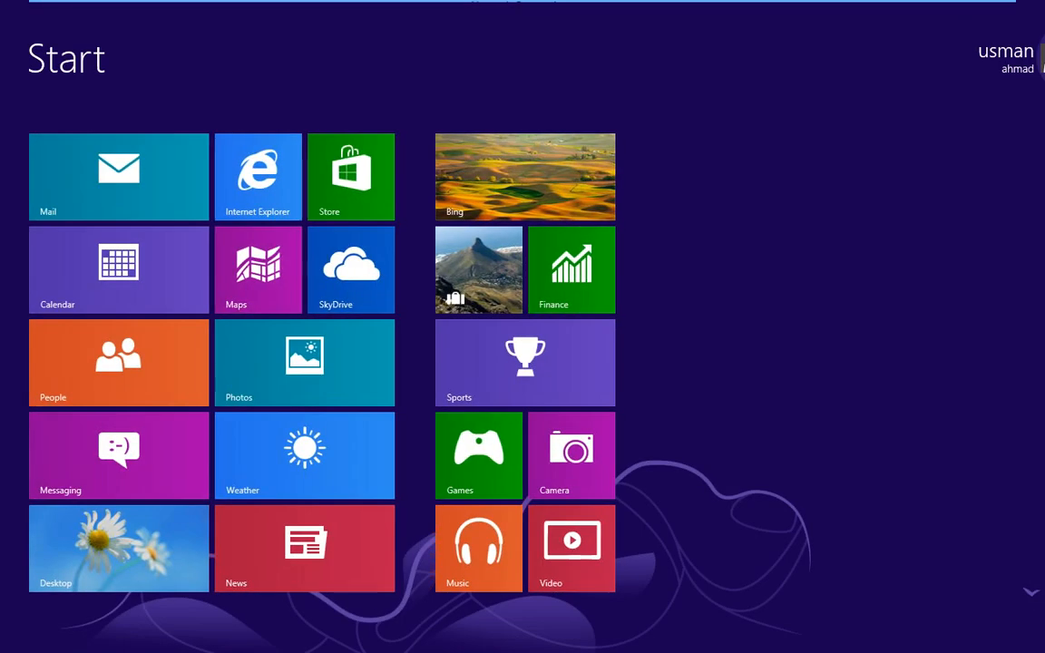
key(super)
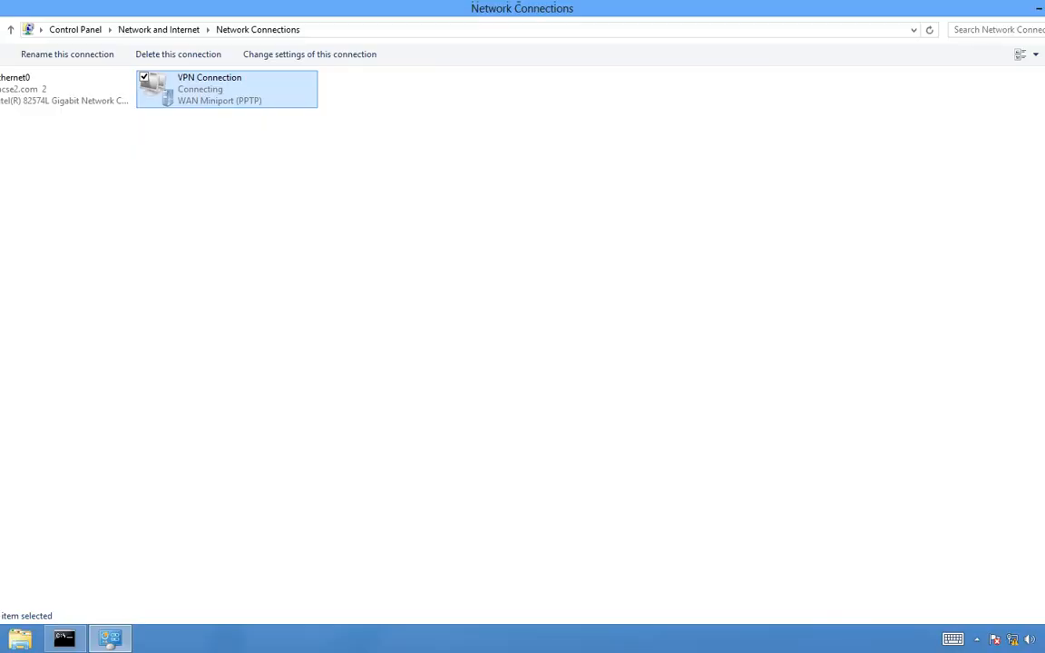
key(super)
click(76, 563)
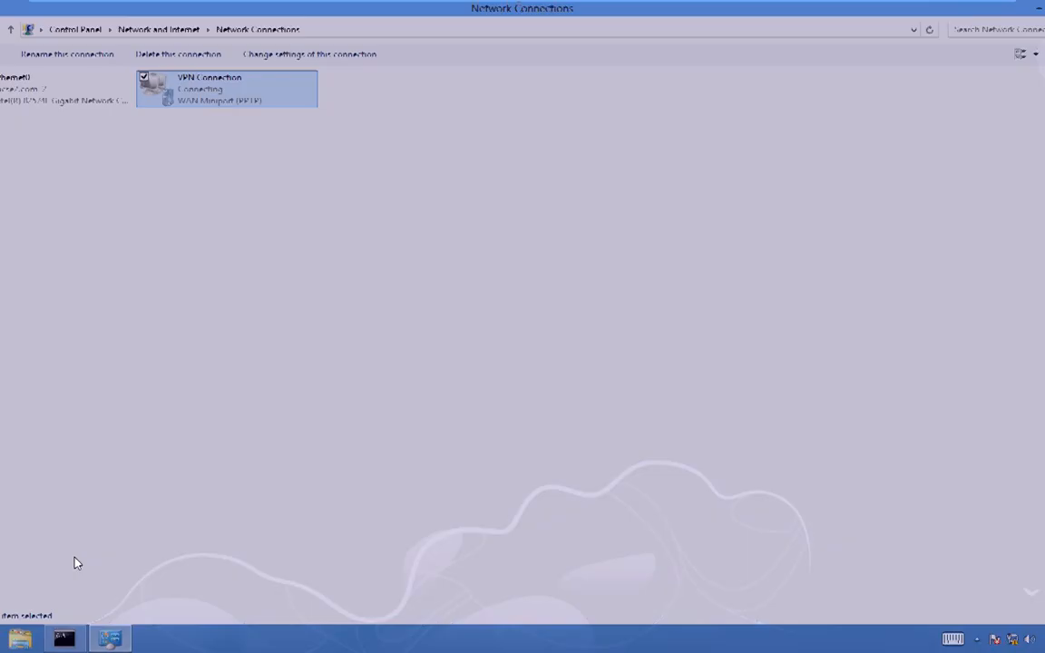
key(super)
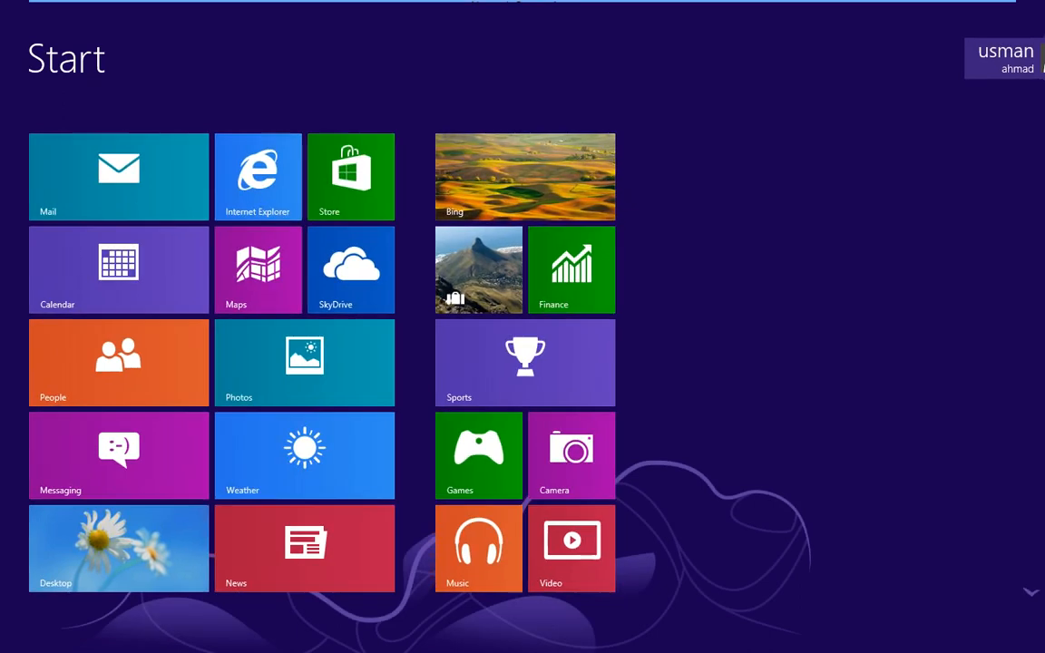
click(1039, 56)
click(935, 160)
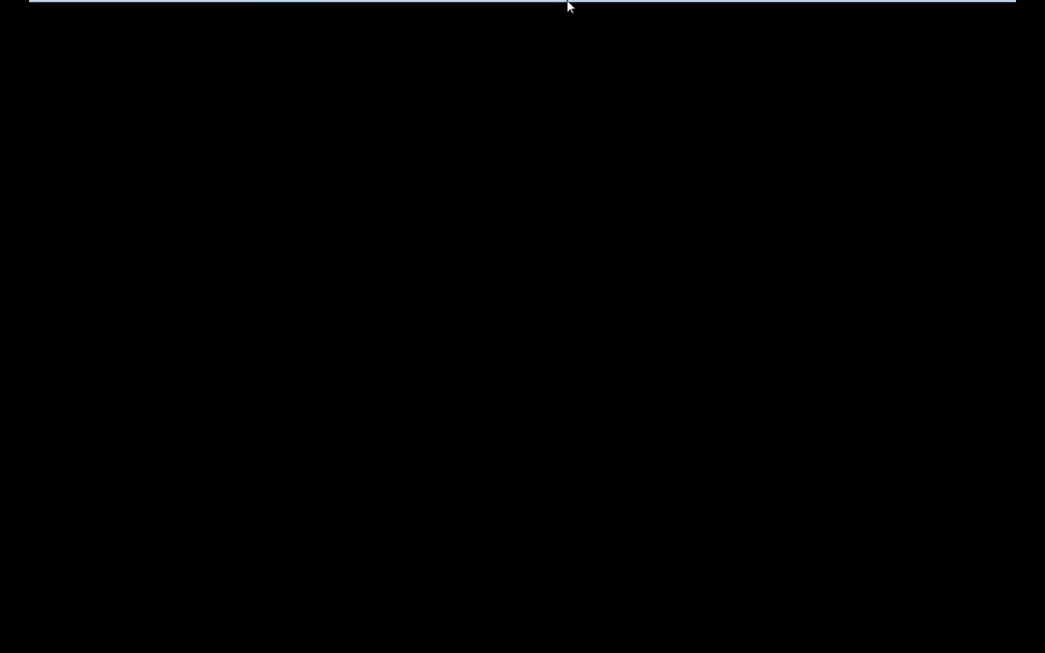
- Set the Administrator account's Dial-in permission to Allow access, save, and return to Windows 8
mouse_move(522, 5)
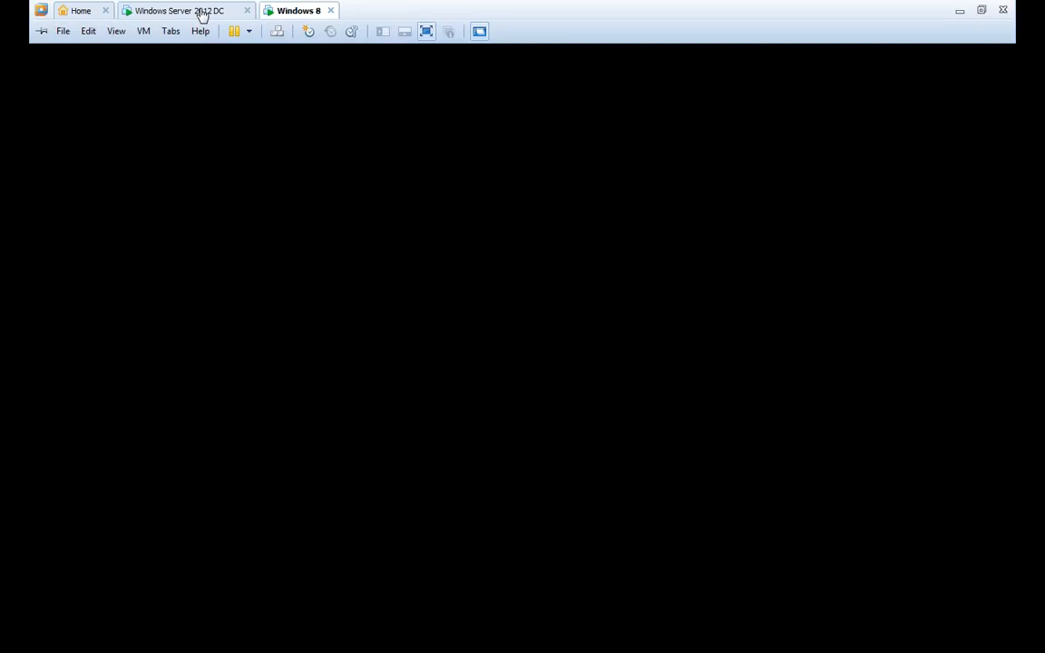
click(198, 11)
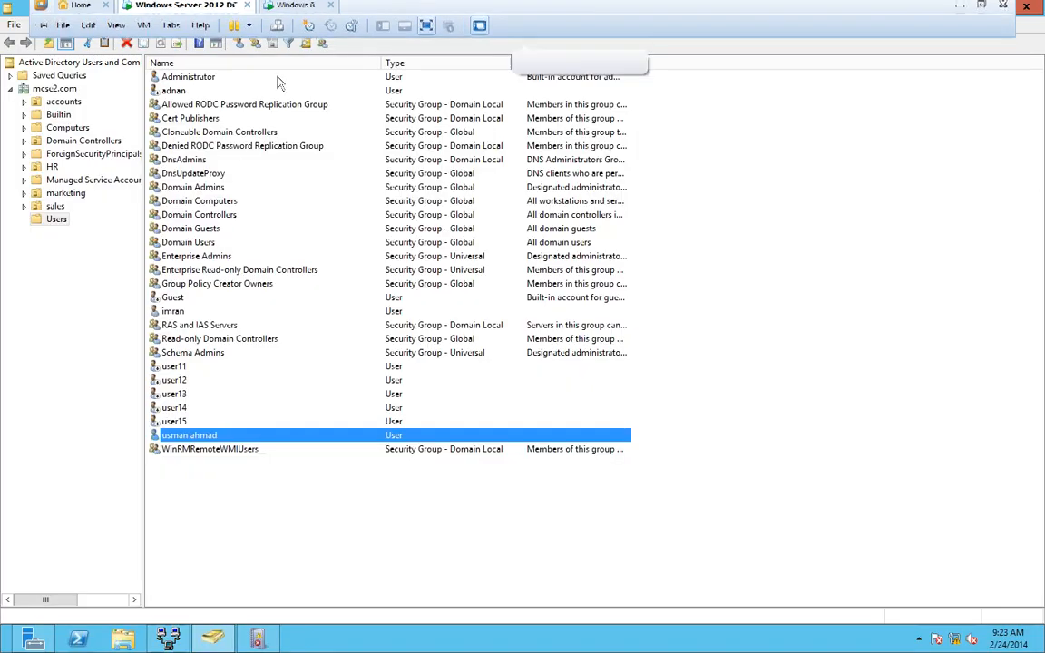
right_click(244, 79)
click(320, 280)
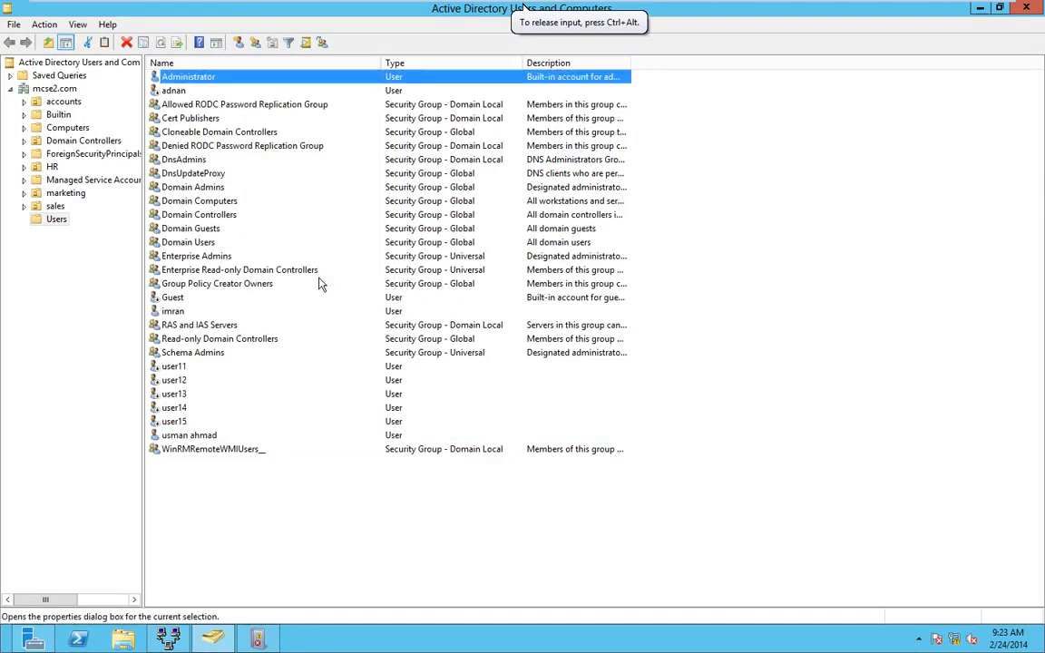
click(482, 152)
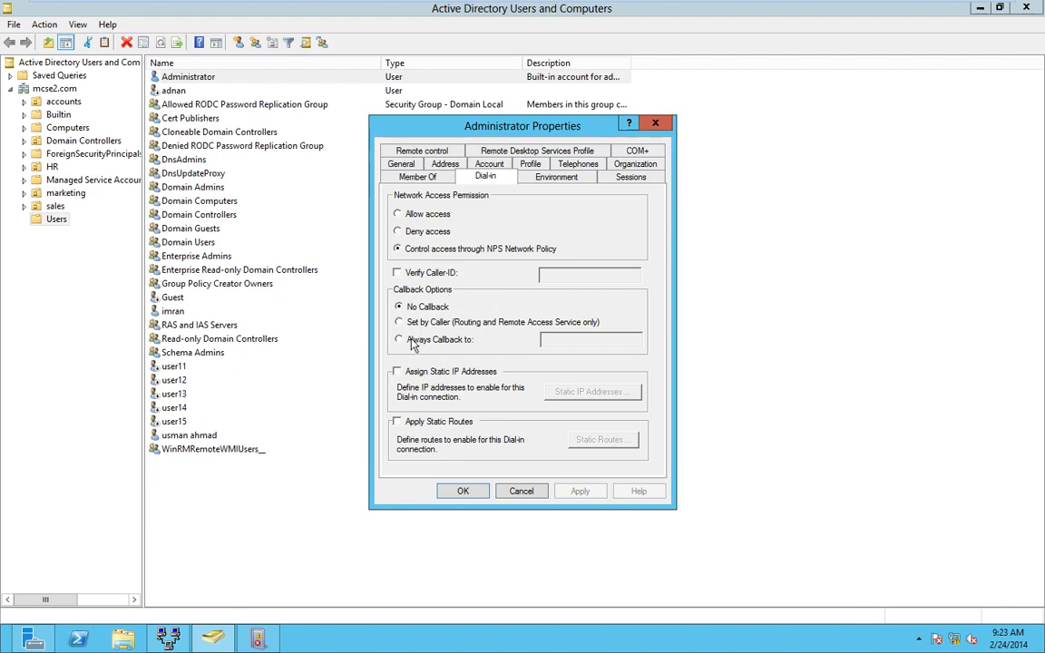
click(400, 215)
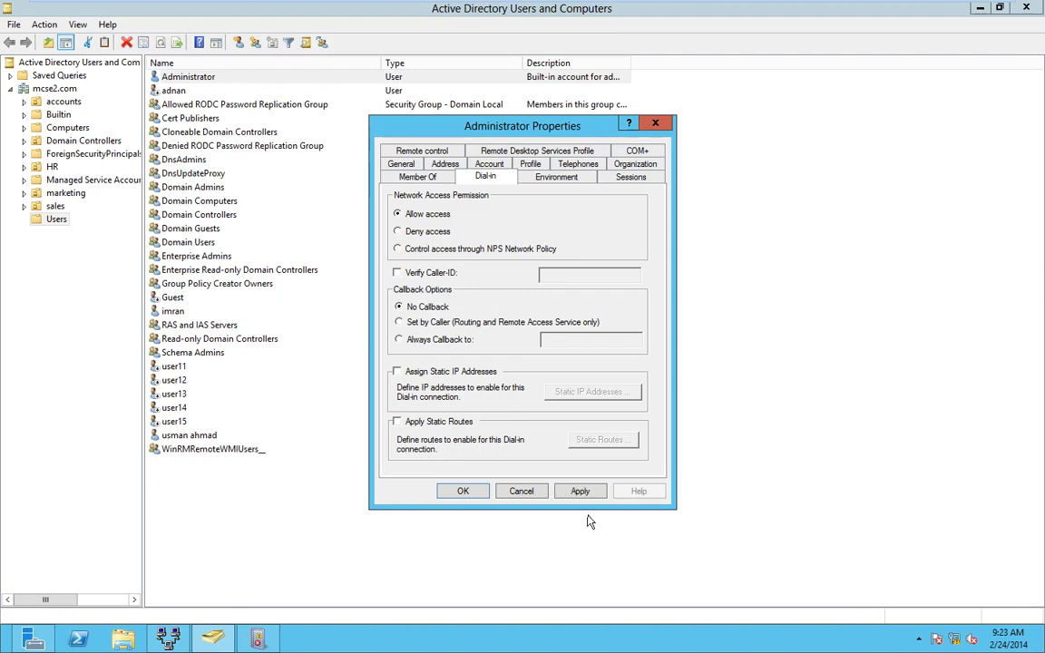
click(463, 491)
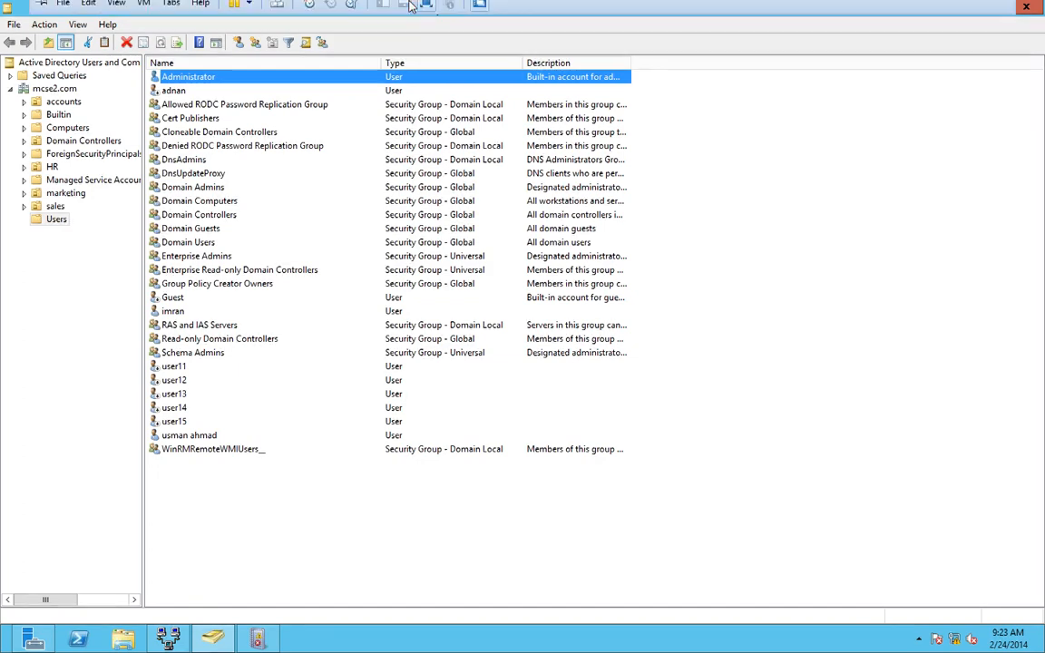
click(300, 11)
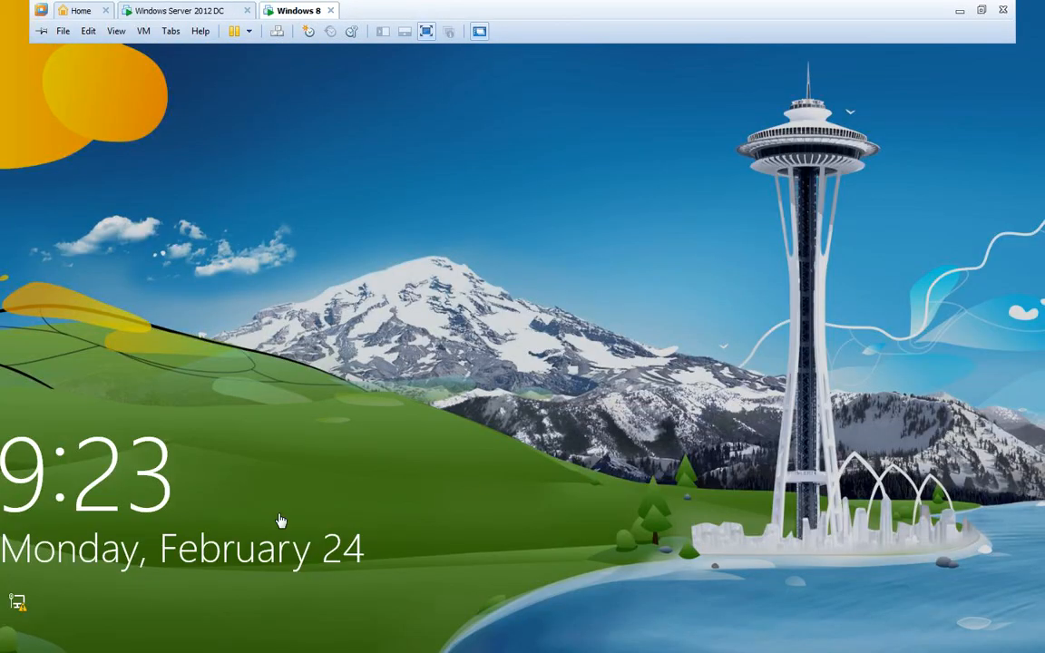
click(256, 519)
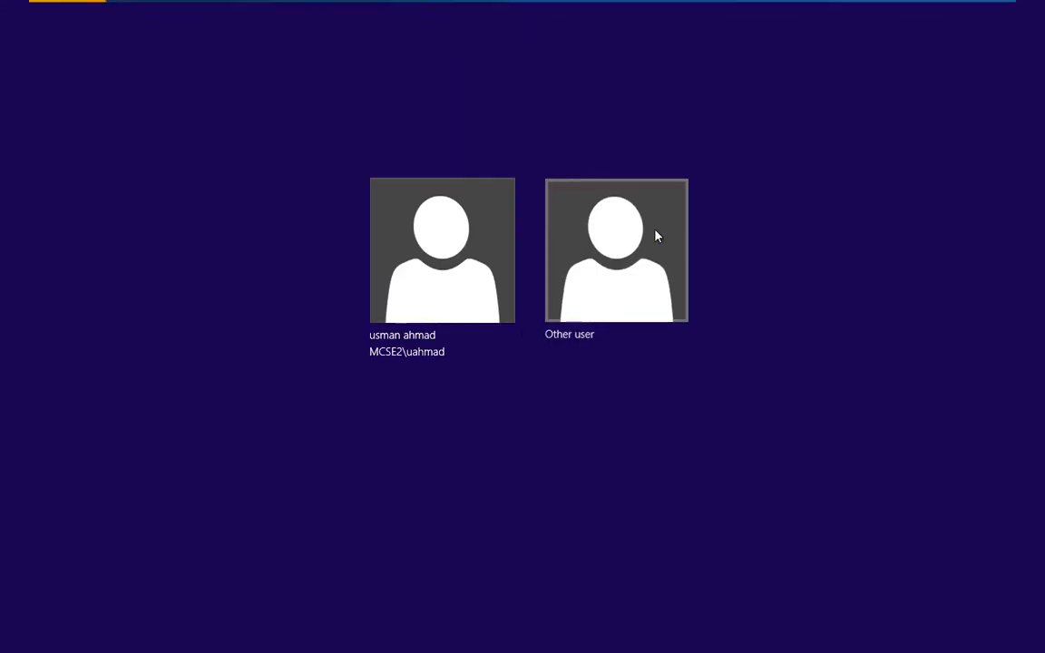
click(658, 236)
text(administraotr)
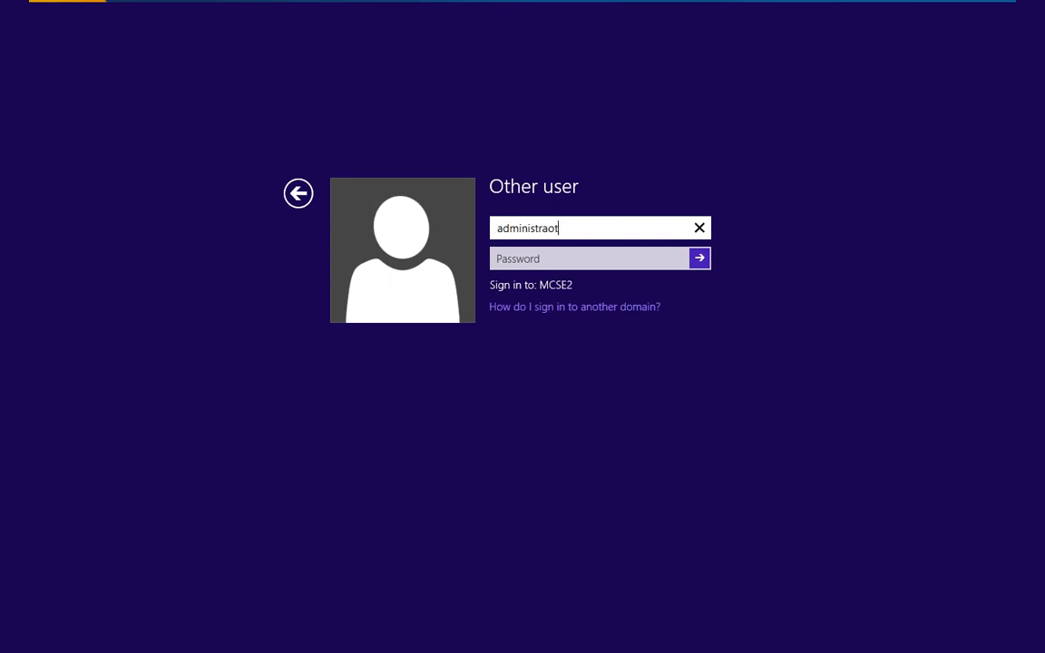
key(BackSpace)
text(or)
key(Tab)
text(P)
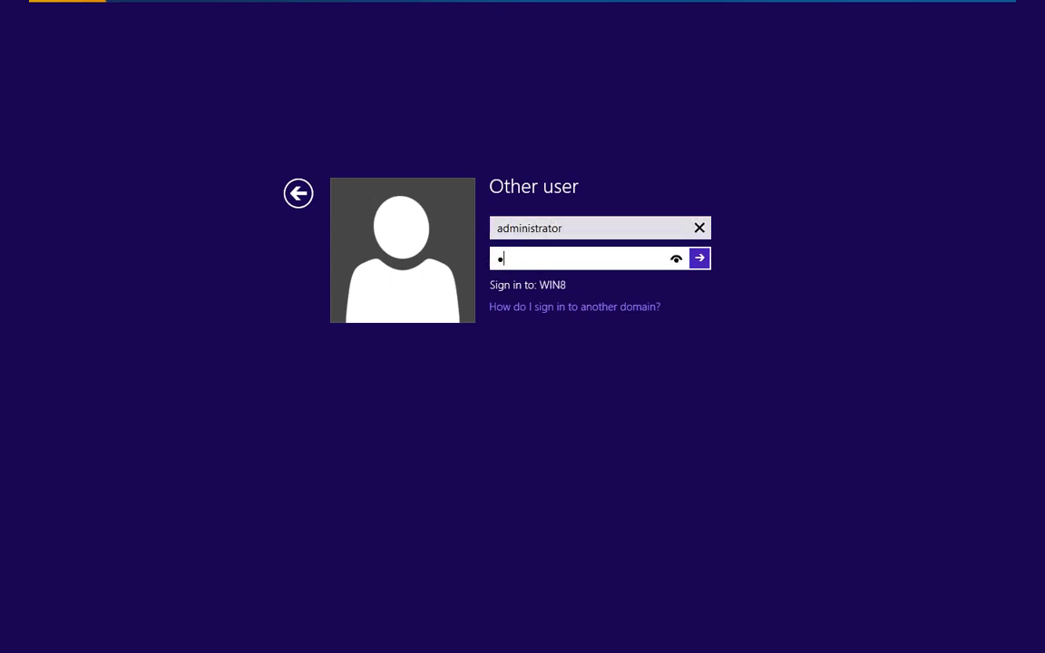
text(•••••••)
key(Return)
text(@)
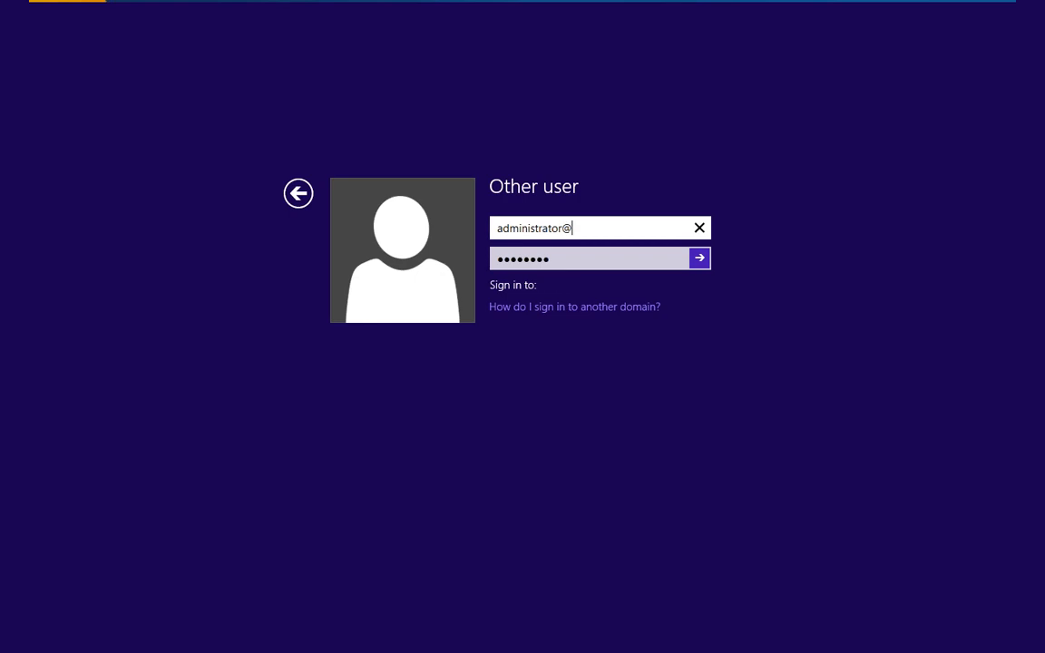
text(mcse2.com)
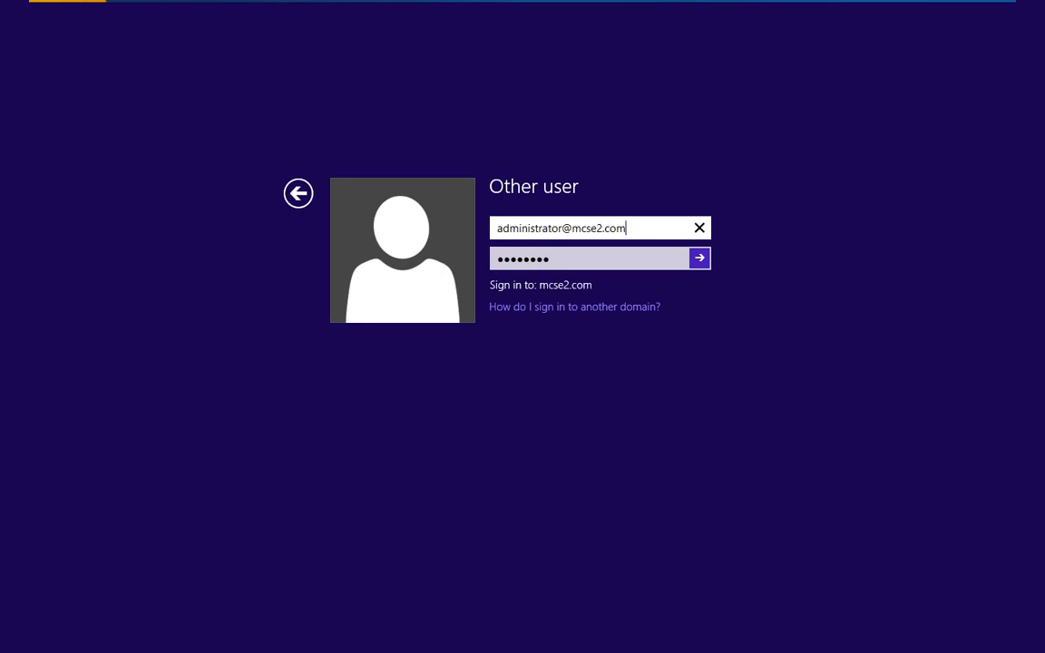
key(Return)
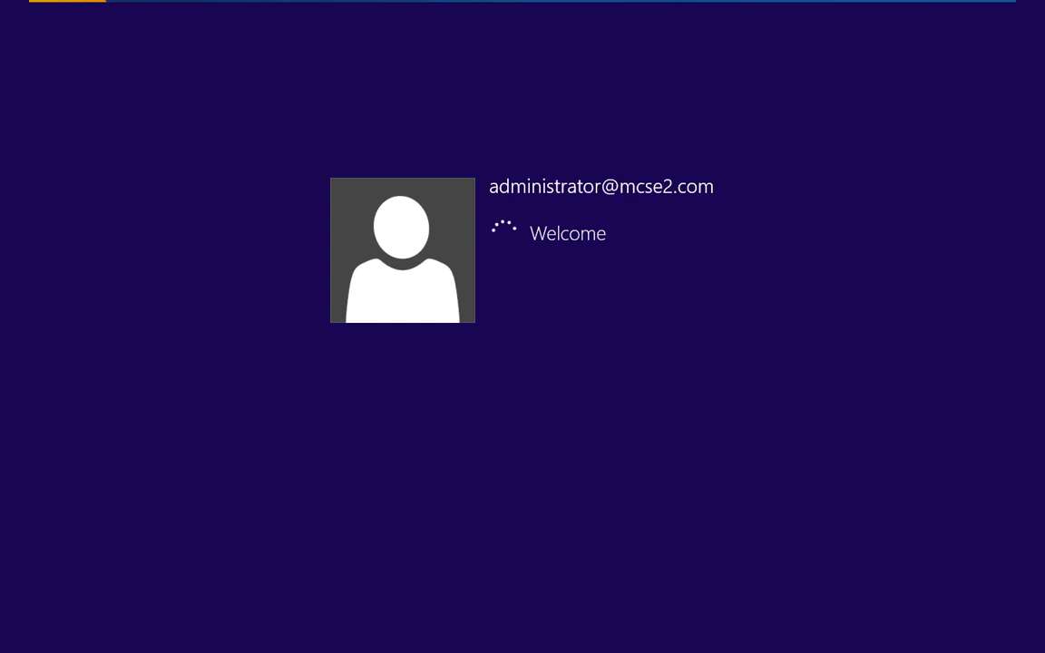
- Open Control Panel from the Start right-click menu, view by Large icons, and maximize it
mouse_move(491, 4)
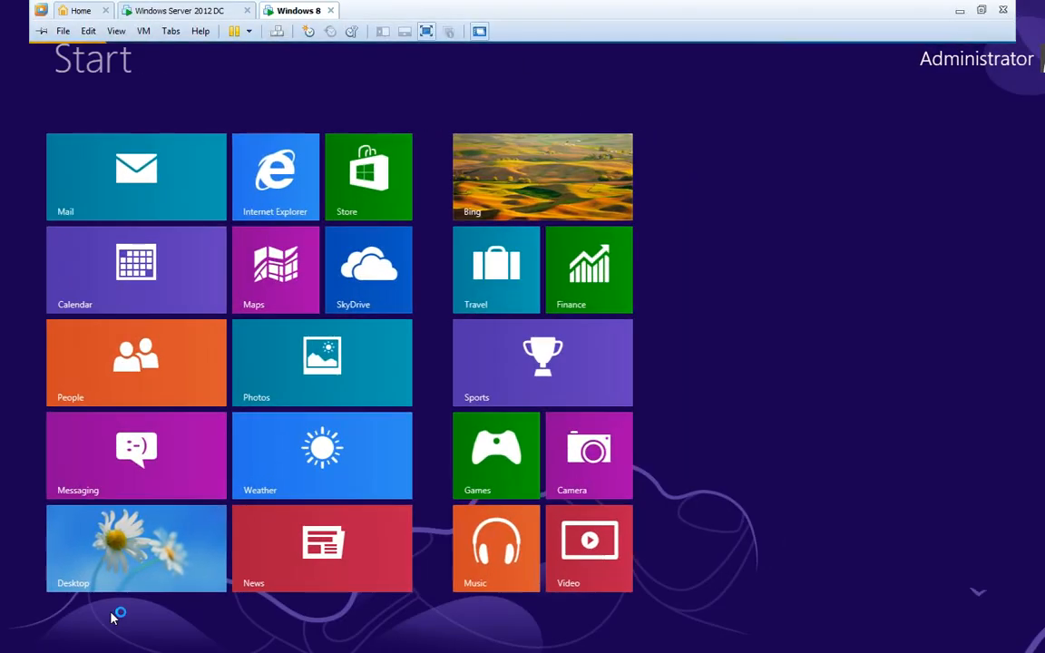
click(100, 513)
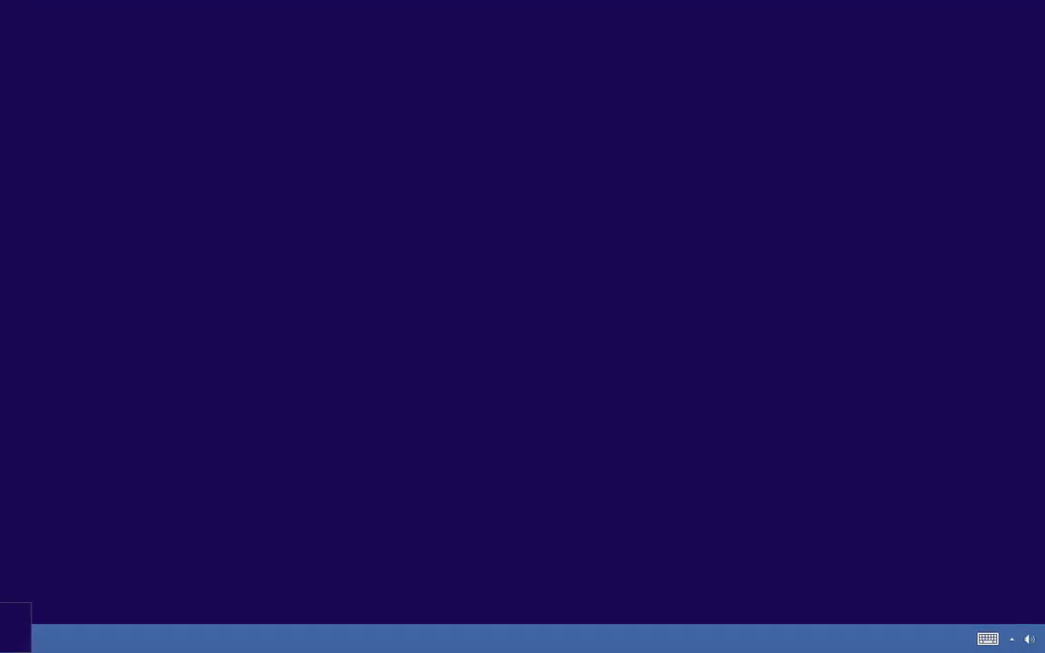
right_click(2, 649)
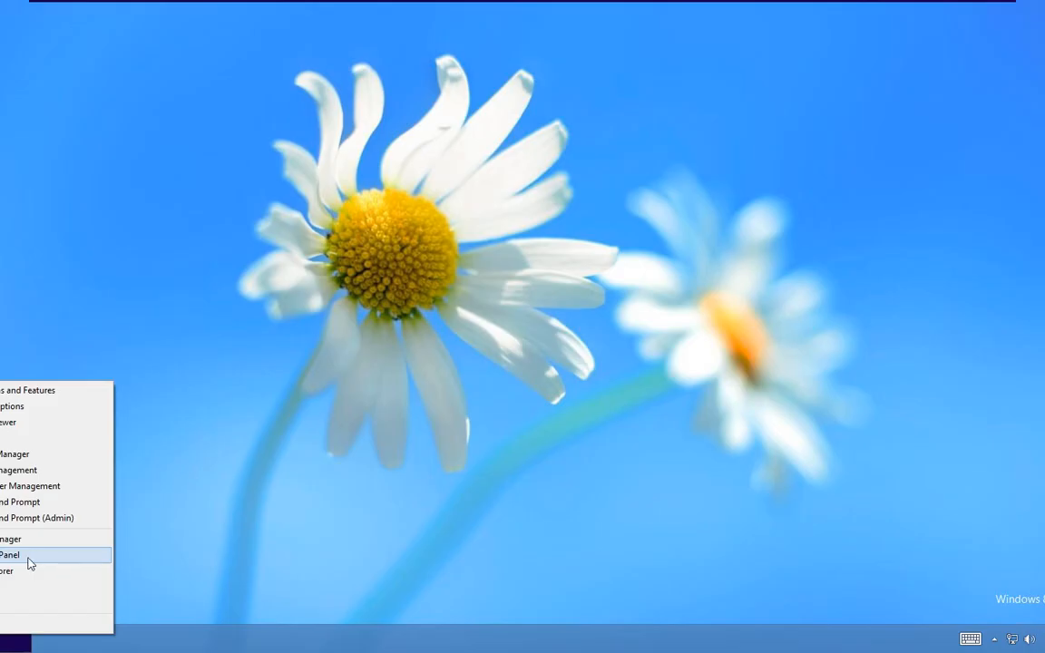
click(29, 560)
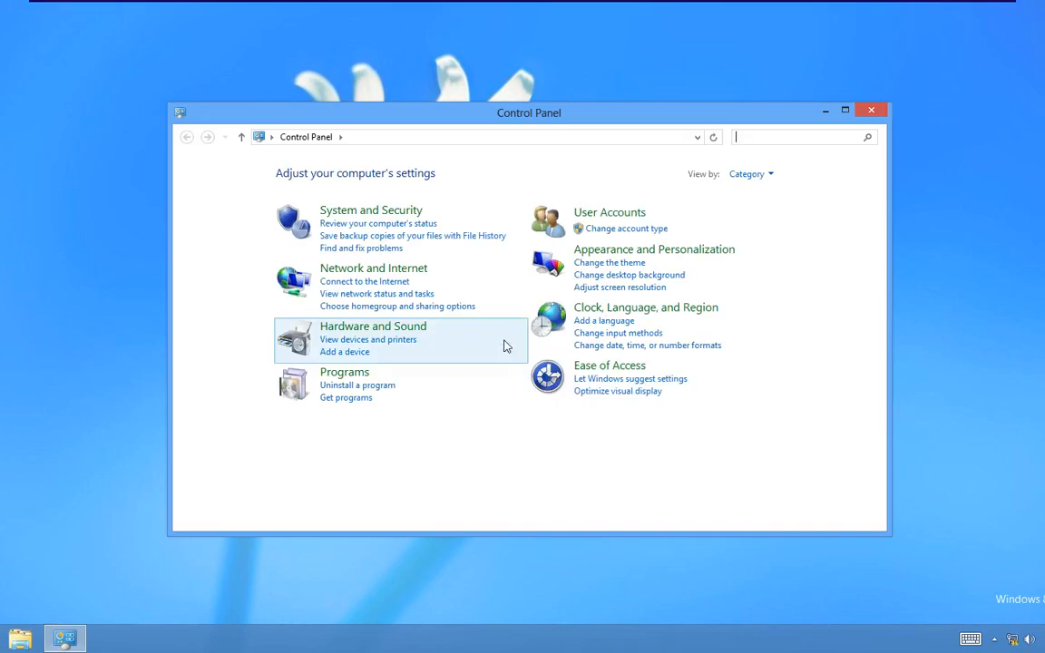
click(767, 176)
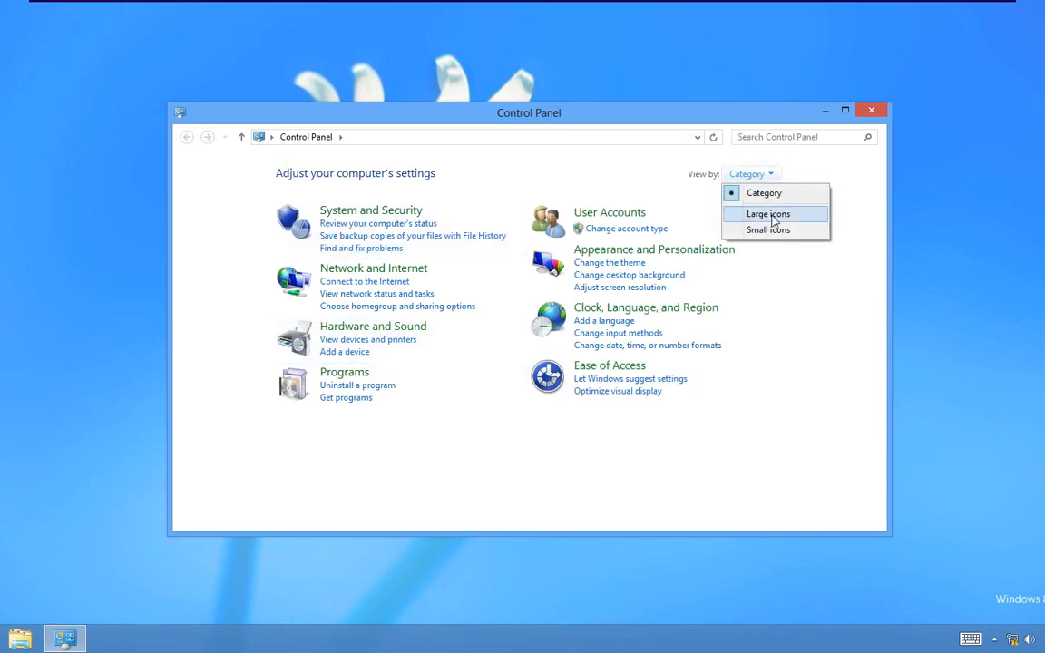
click(762, 212)
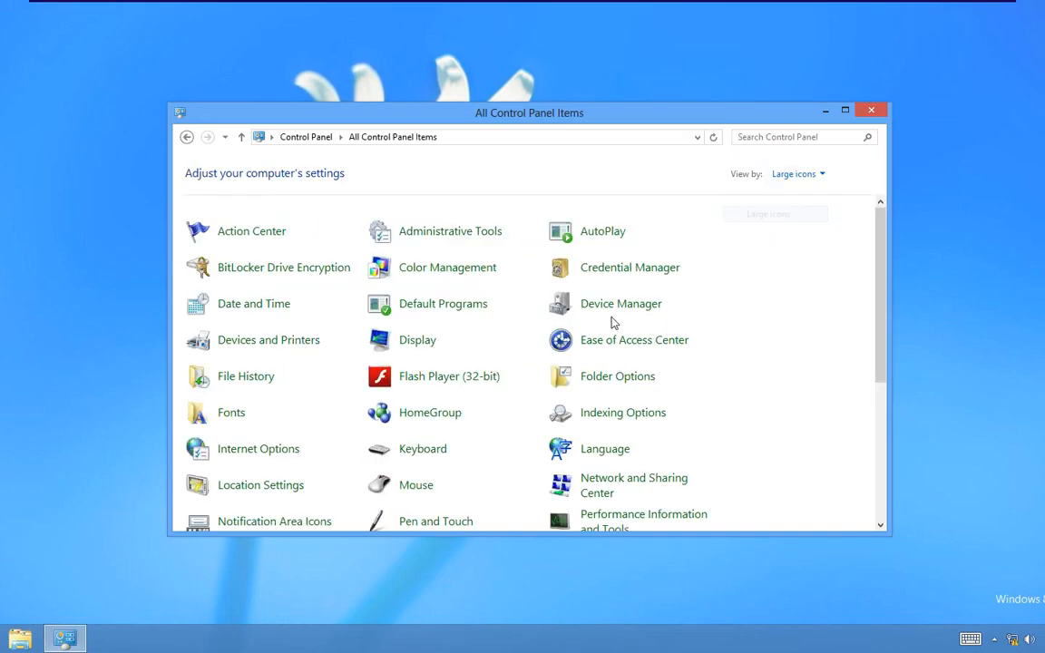
double_click(572, 121)
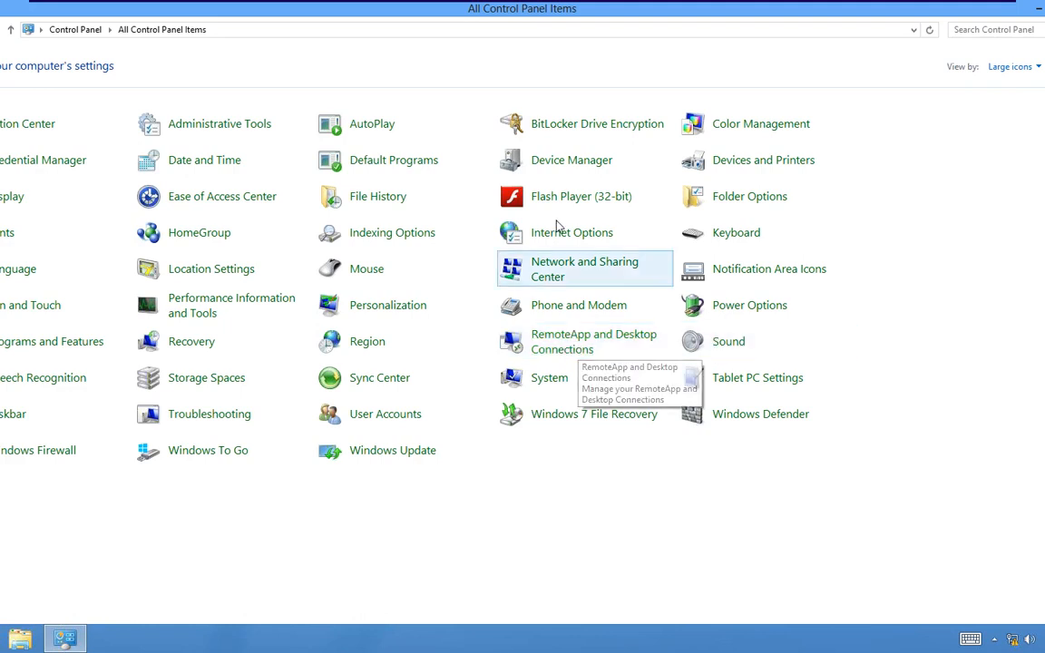
click(541, 266)
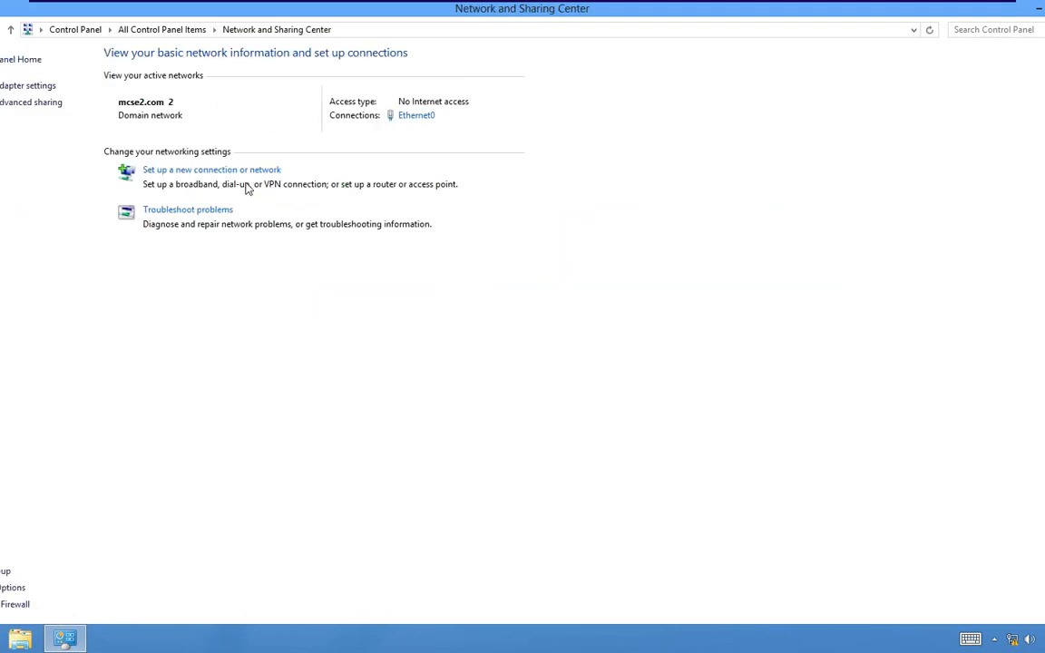
- Create a Connect to a workplace VPN connection using the Internet to address 192.168.1.1
click(247, 174)
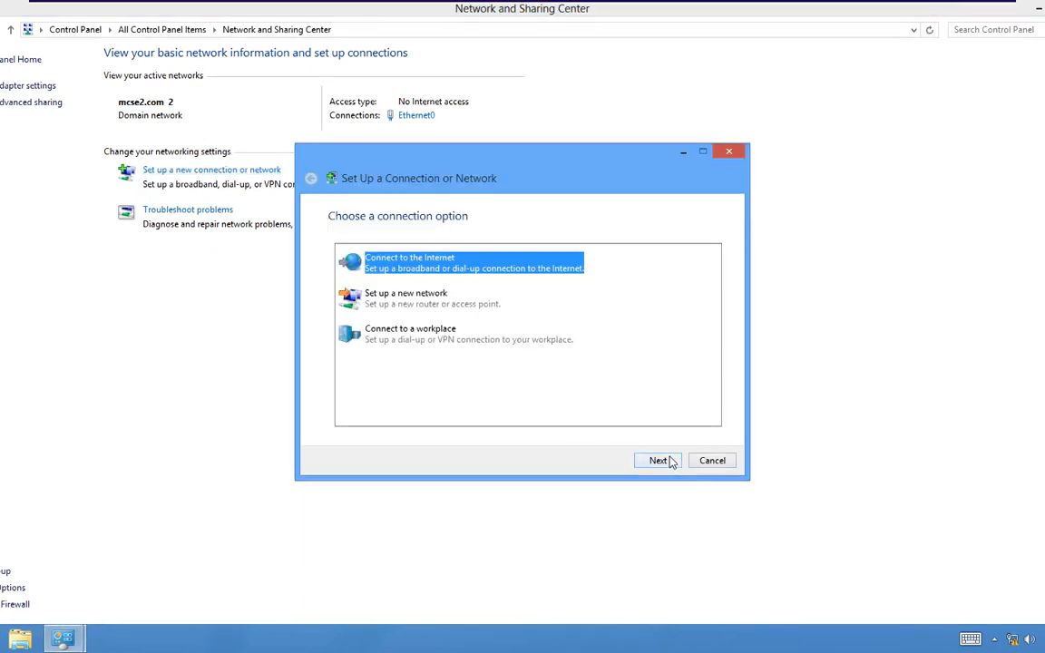
click(427, 339)
click(660, 460)
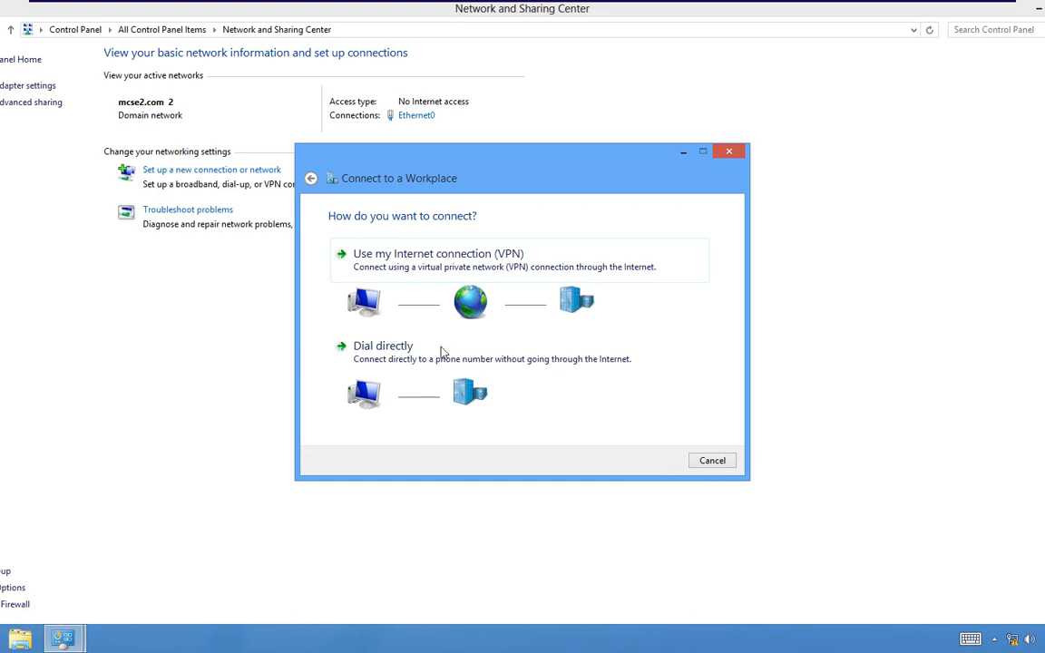
click(390, 257)
click(378, 314)
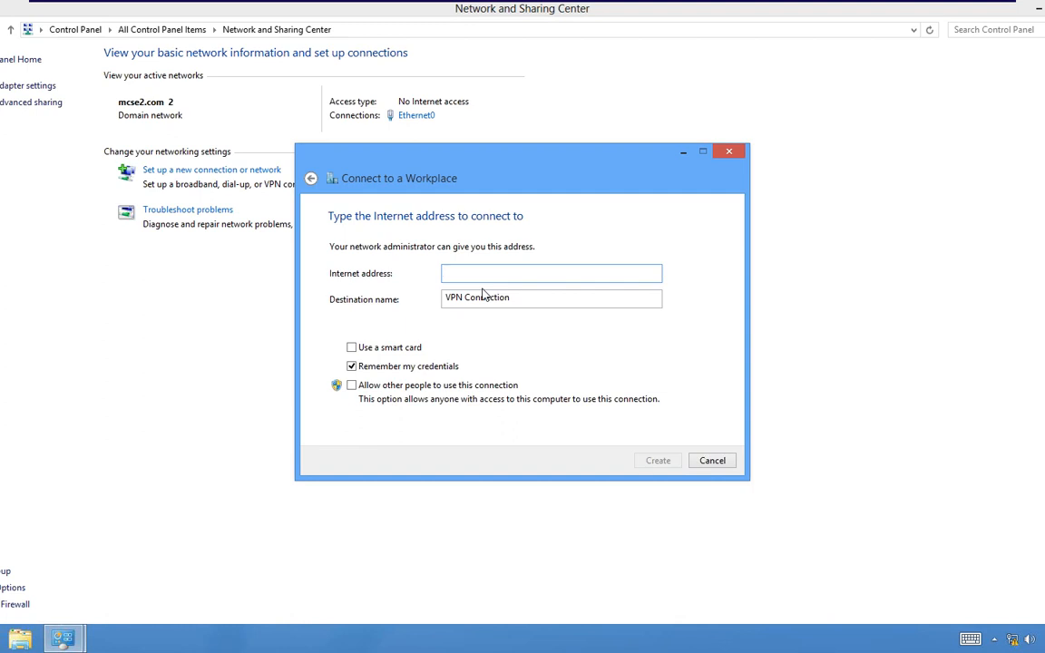
text(192.168.1.1)
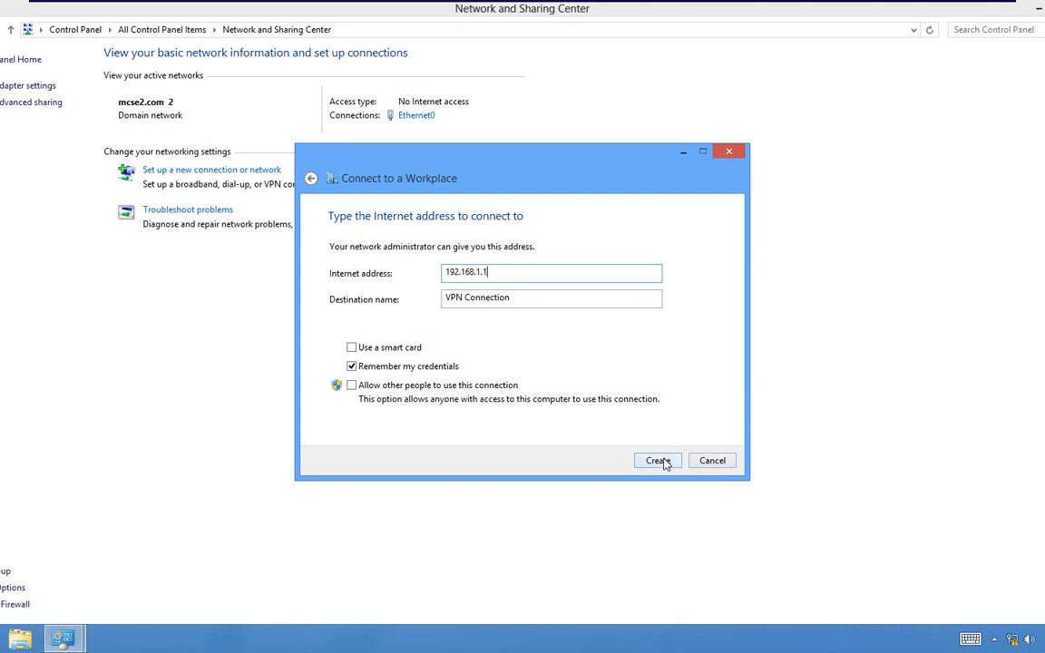
click(658, 461)
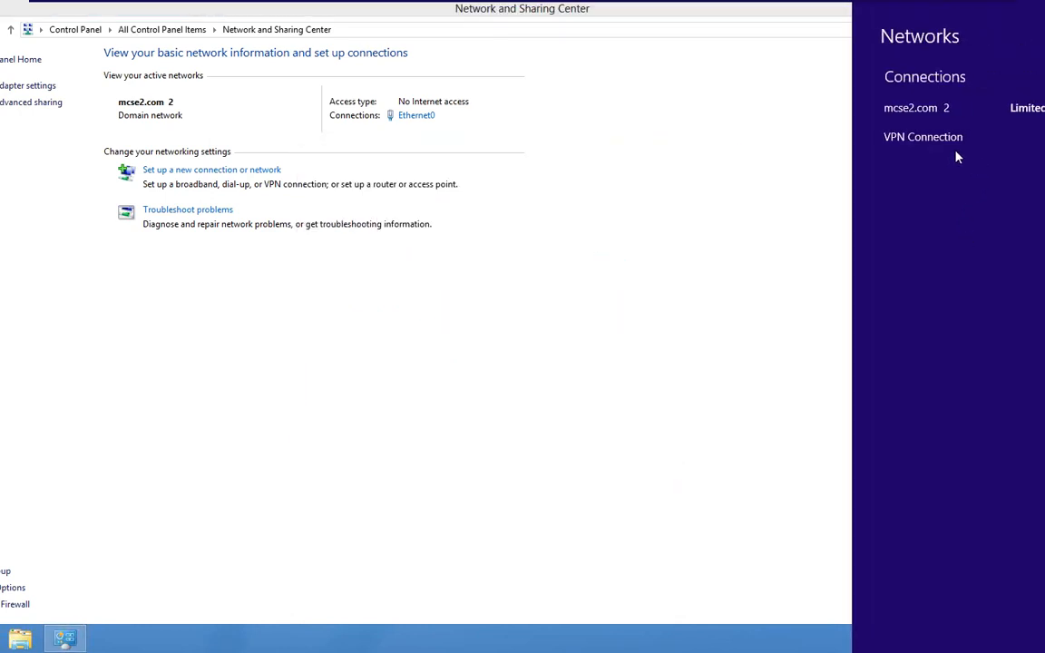
click(21, 90)
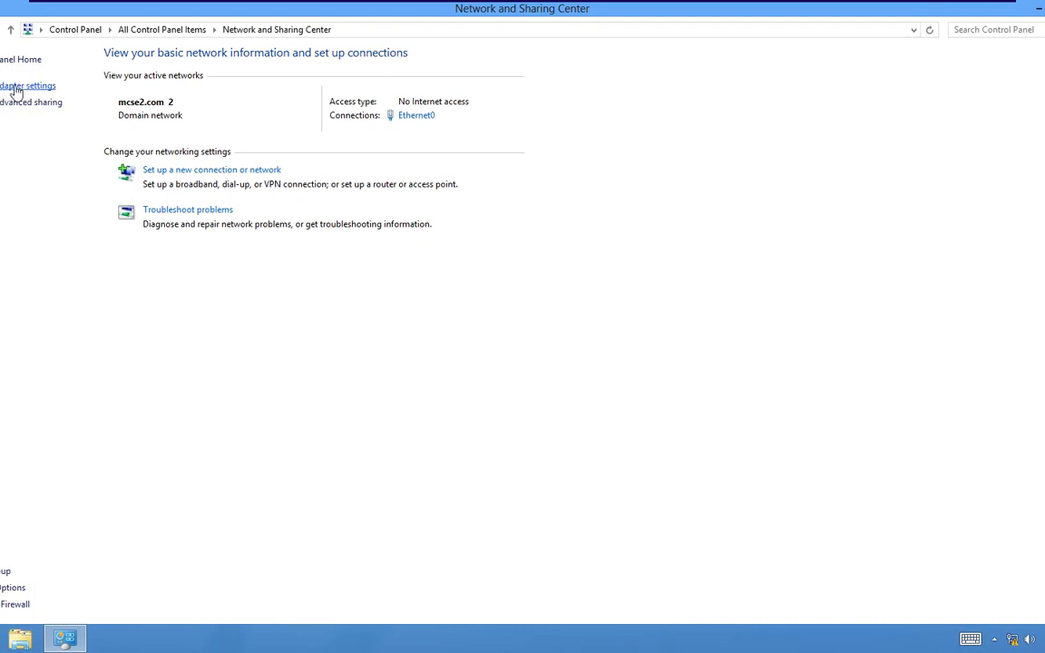
- Set VPN Connection security to PPTP, optional encryption, allowing CHAP and MS-CHAP v2
click(21, 89)
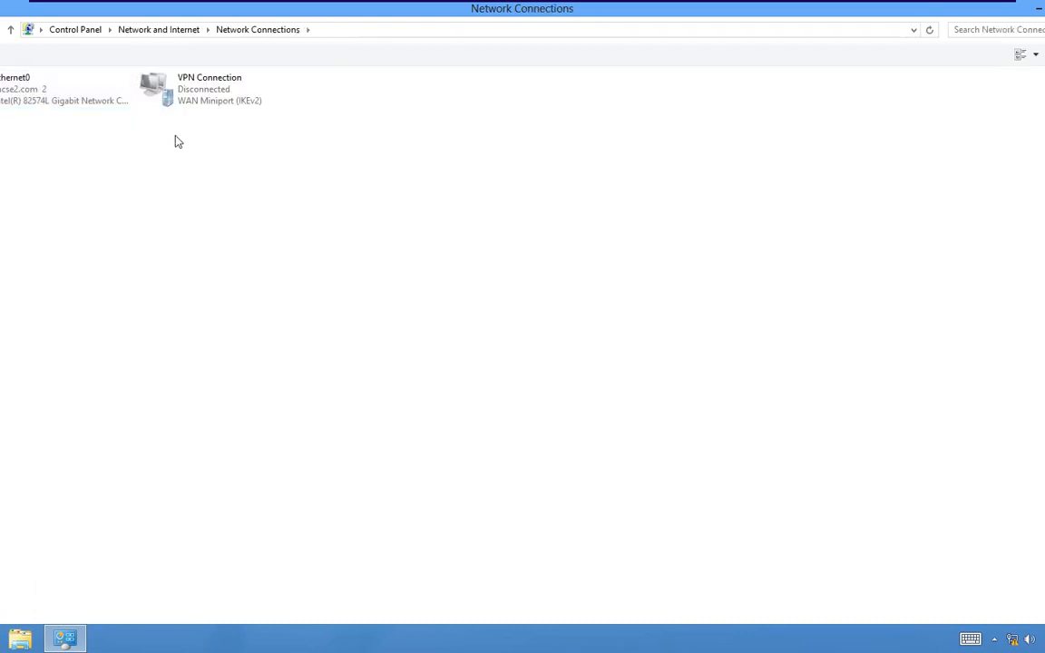
right_click(181, 89)
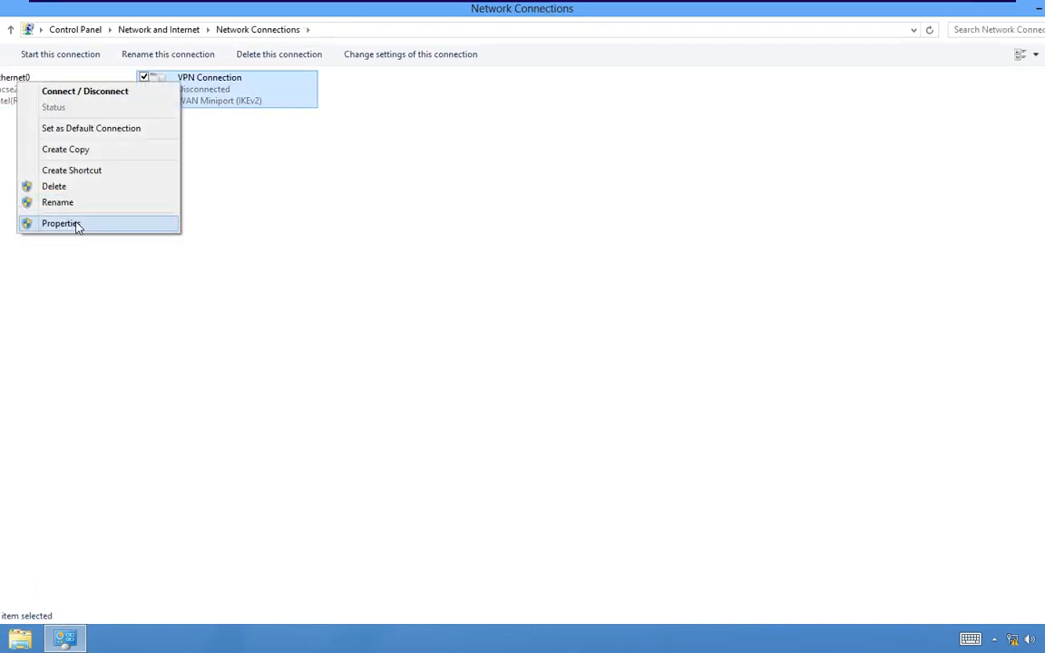
click(77, 224)
click(485, 174)
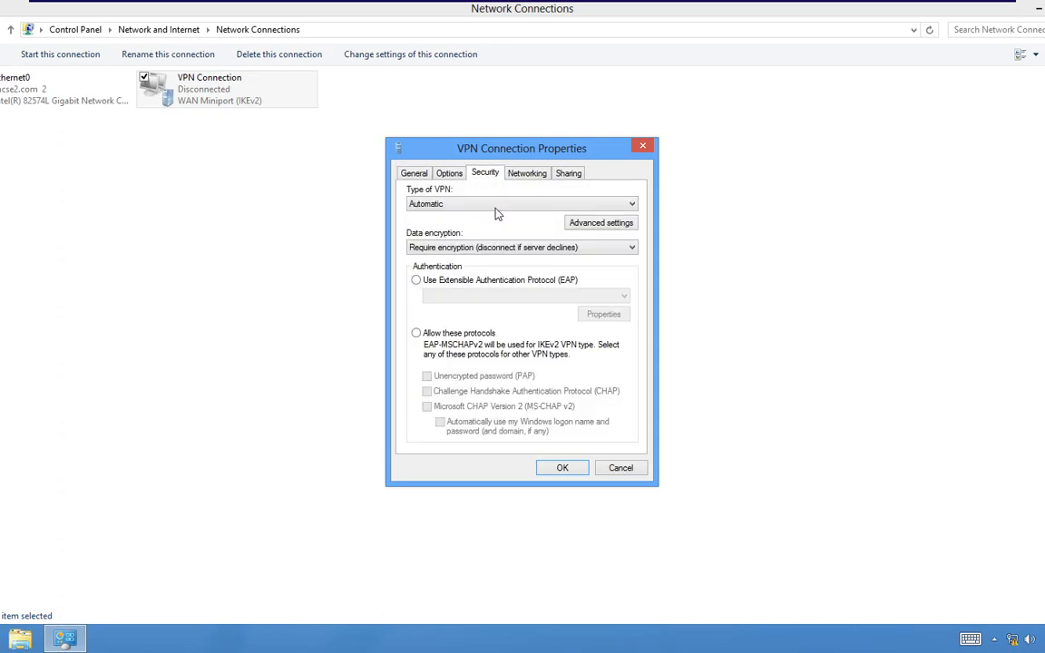
click(479, 205)
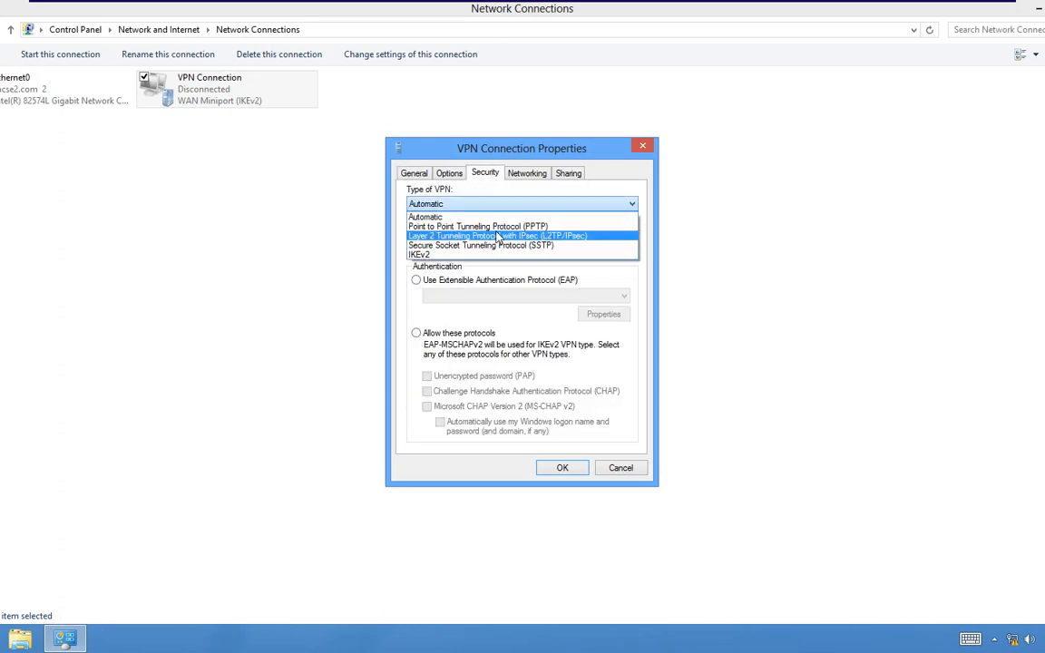
click(489, 227)
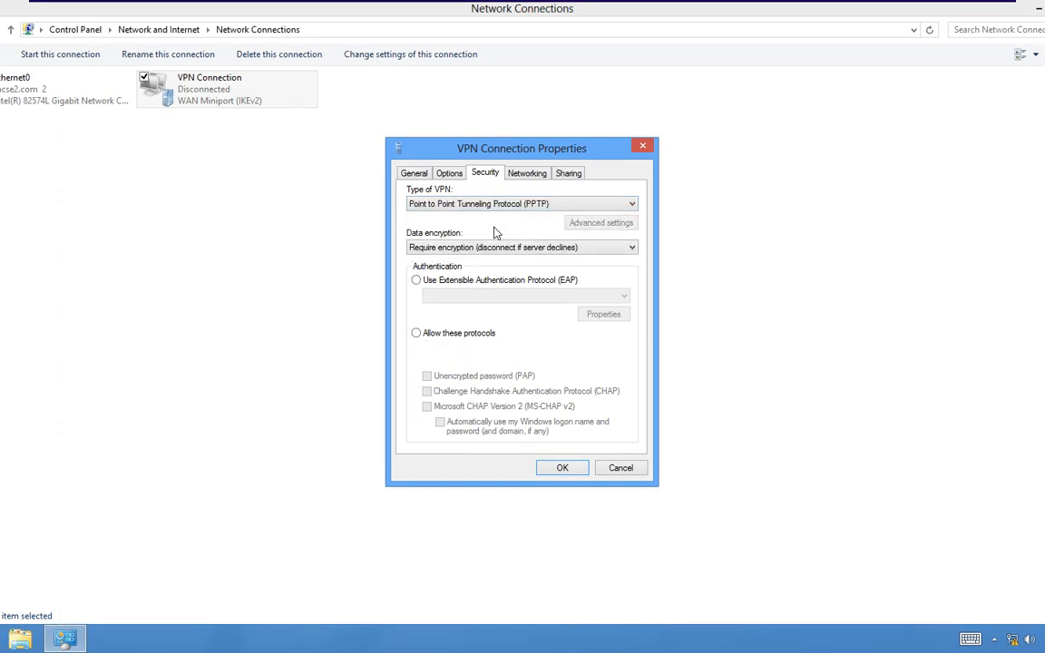
click(442, 336)
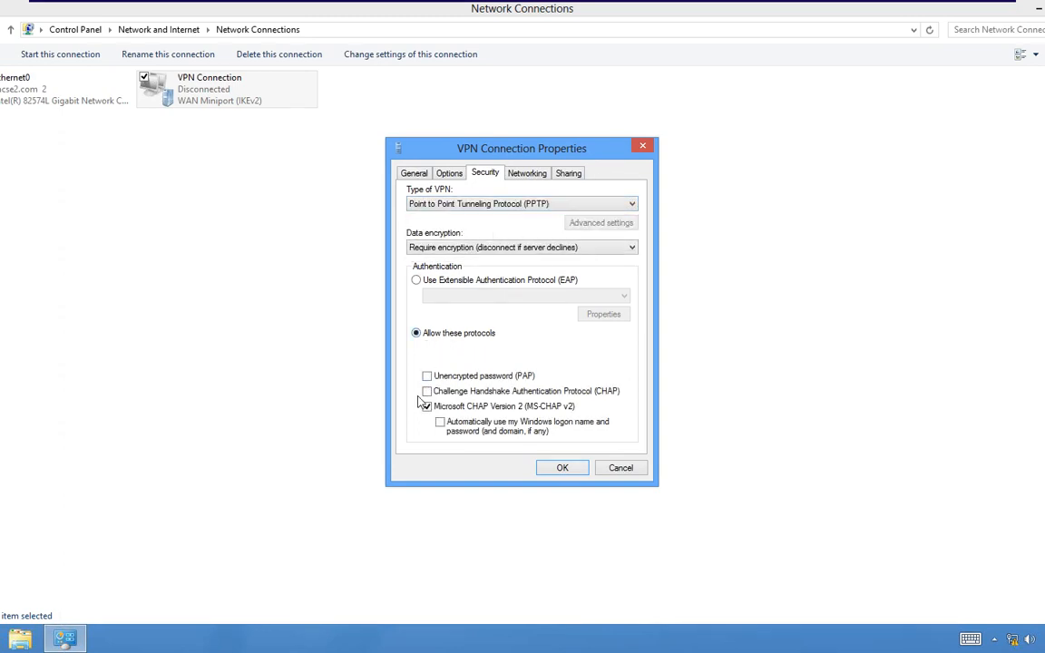
click(426, 391)
click(601, 247)
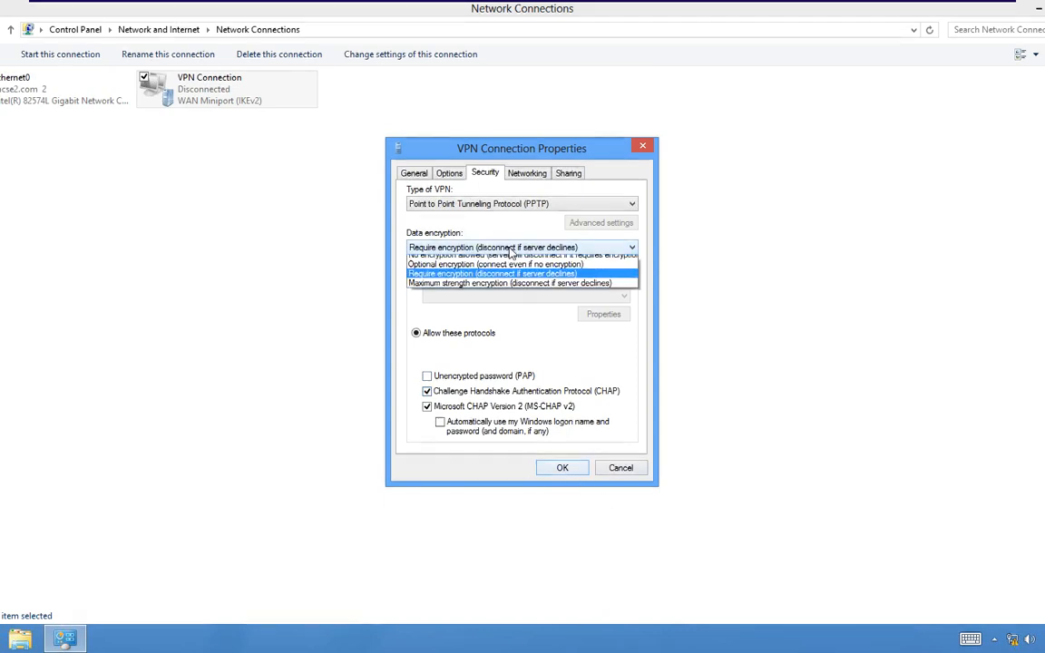
click(478, 269)
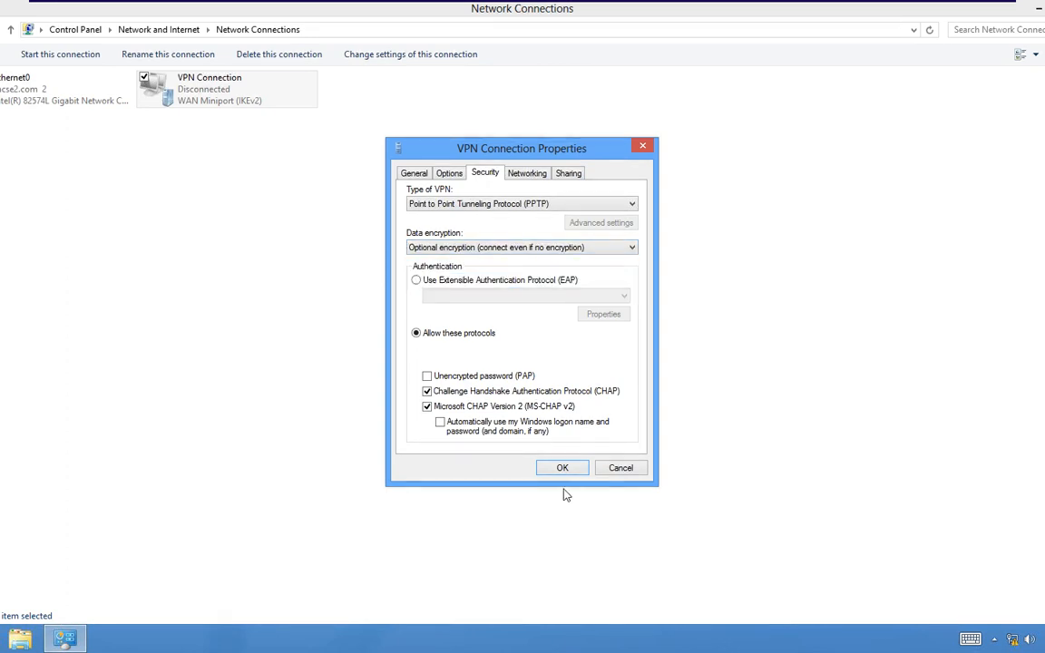
click(563, 468)
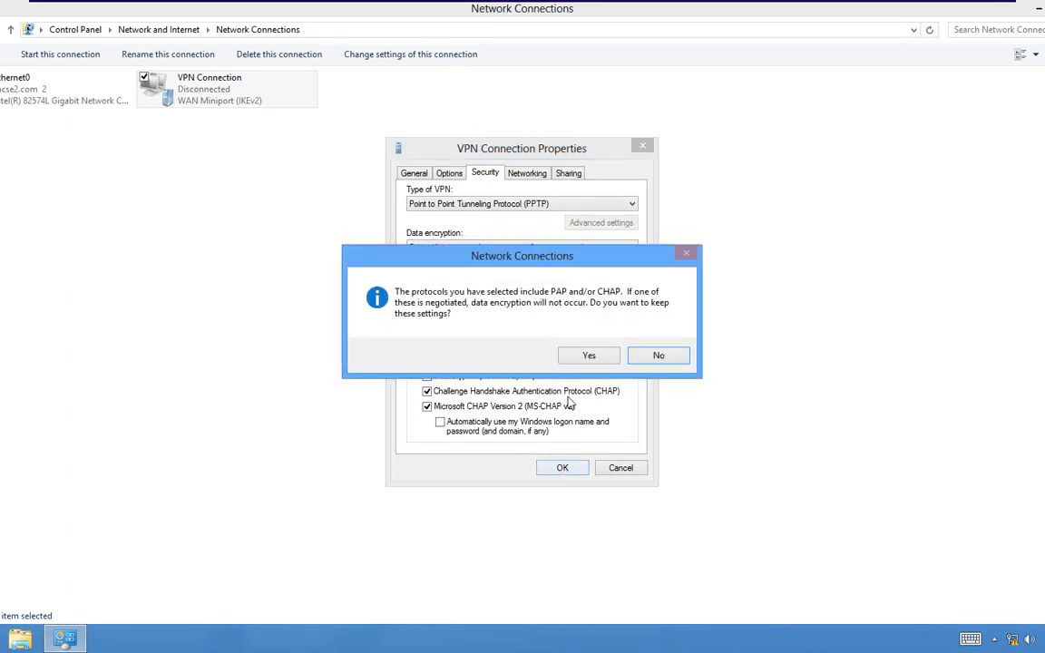
click(588, 355)
- Connect VPN Connection as administrator; dismiss the resulting Error 807 message
right_click(245, 103)
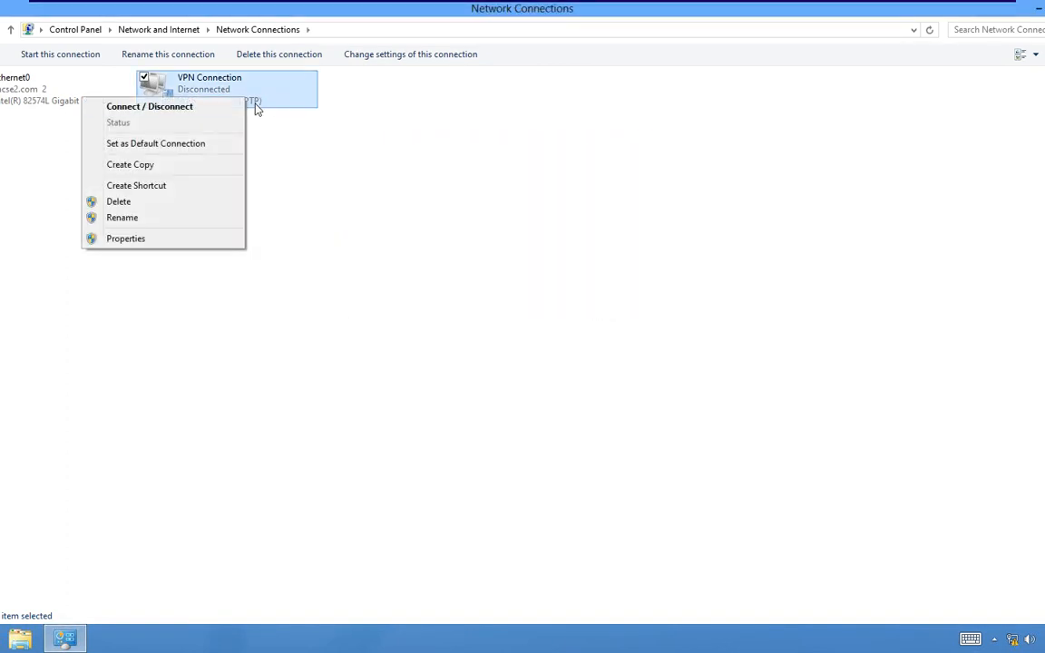
click(234, 106)
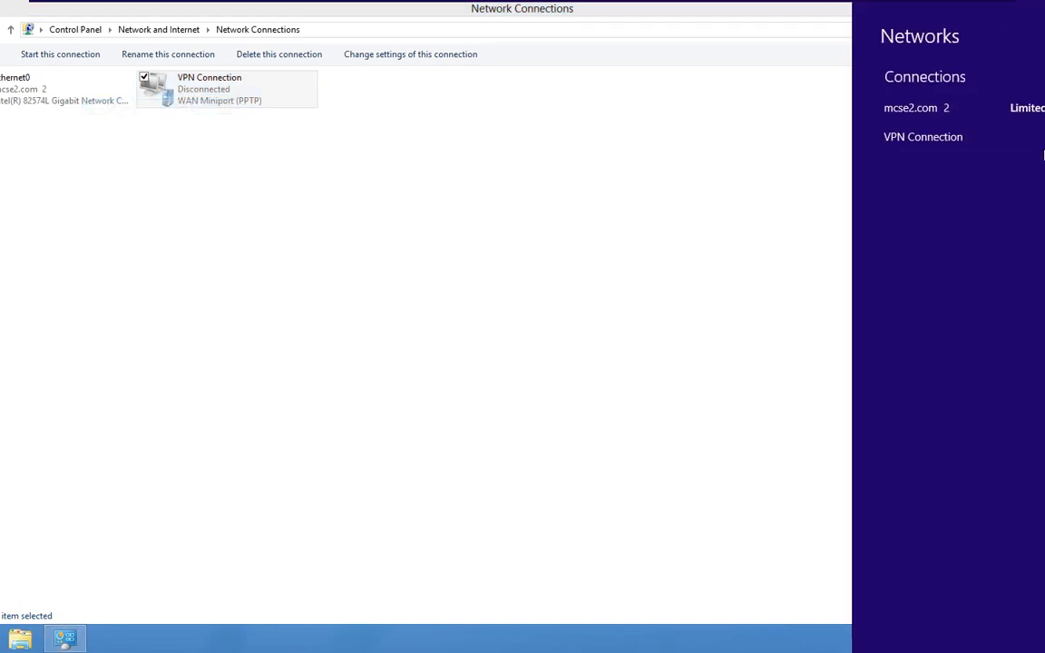
click(1028, 152)
click(1033, 173)
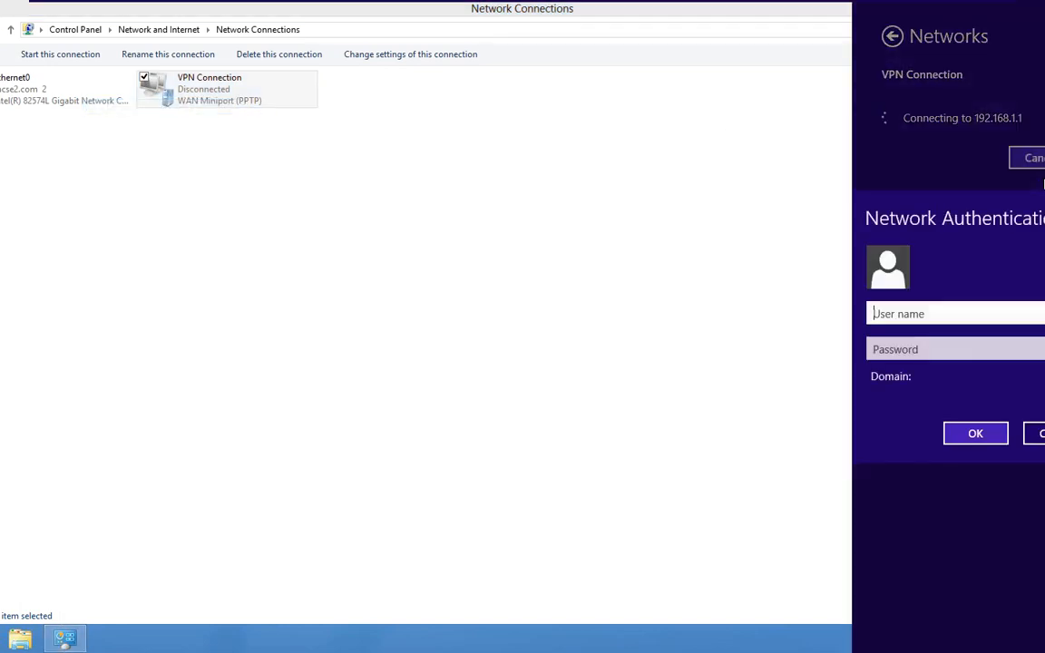
text(administrato)
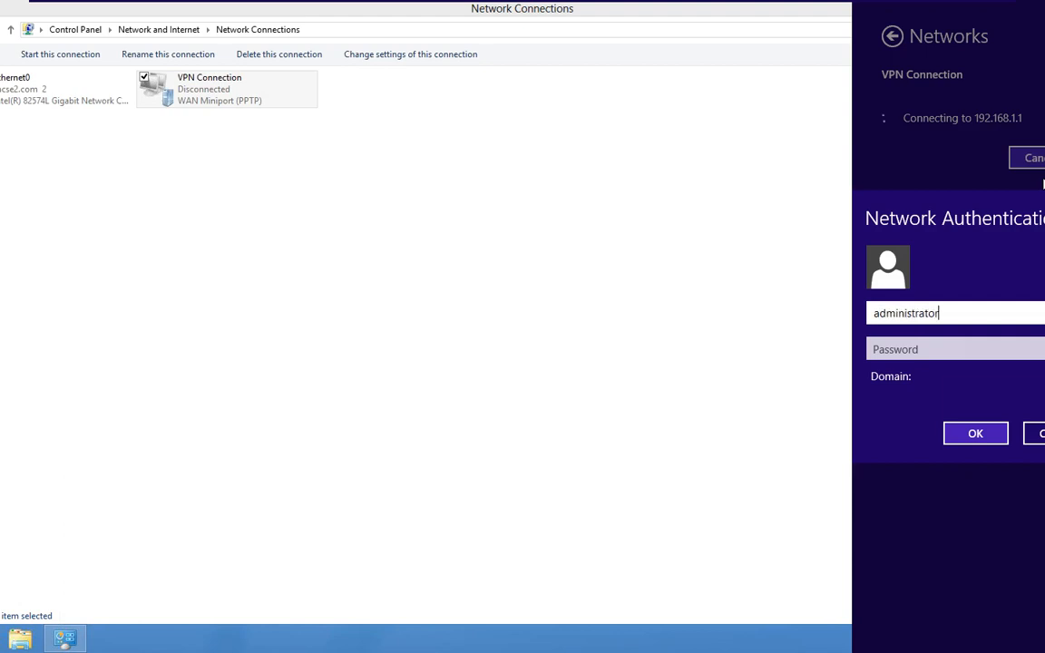
text(r)
key(Tab)
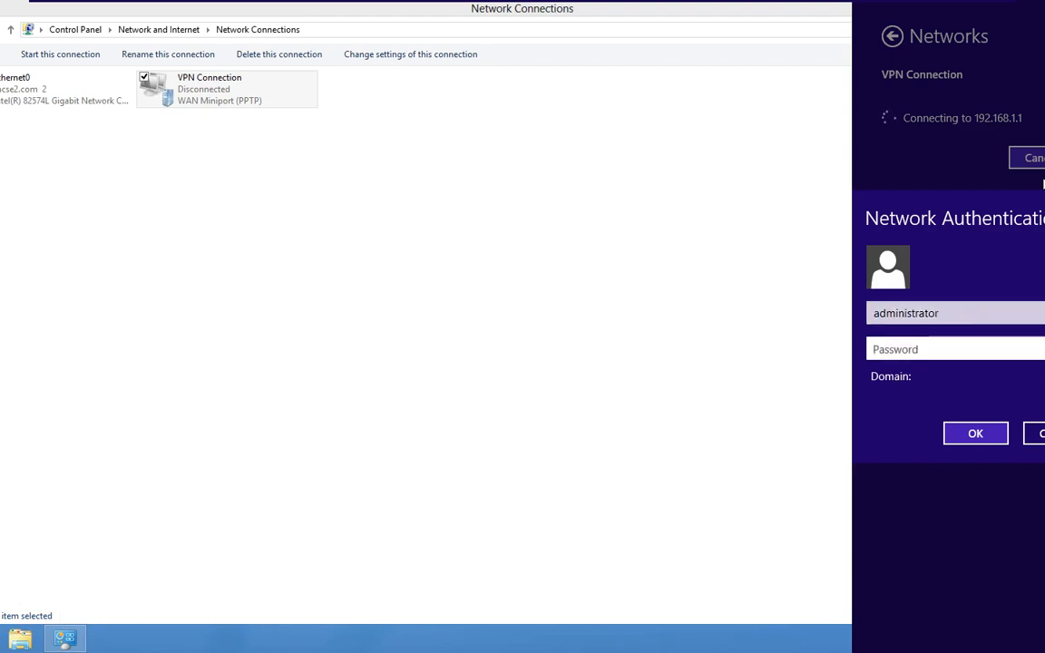
text(••••••••)
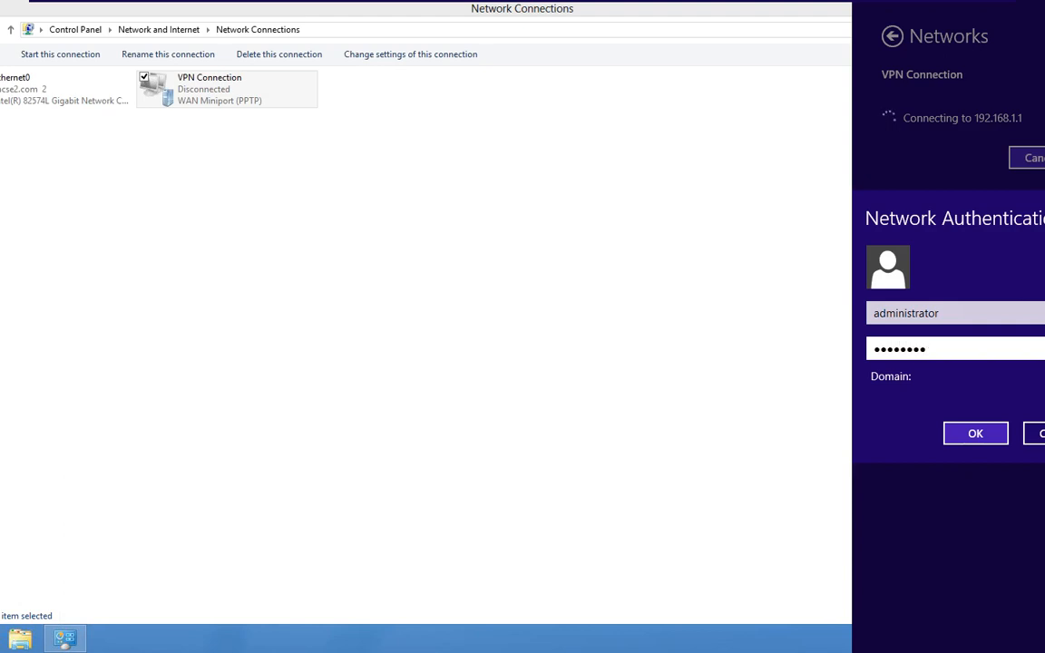
click(979, 436)
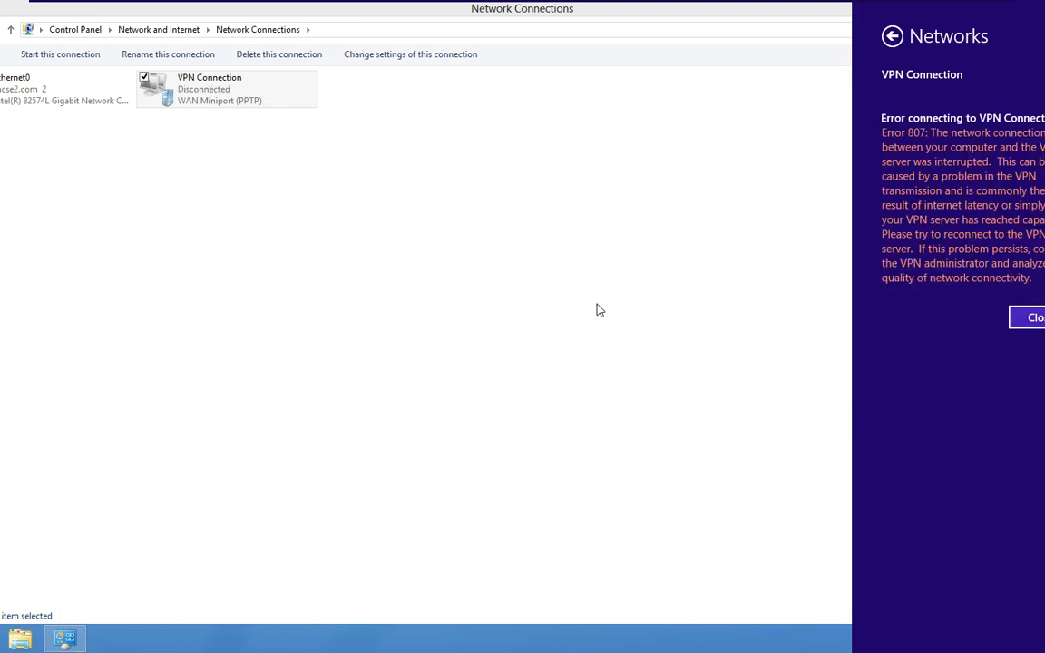
click(1023, 322)
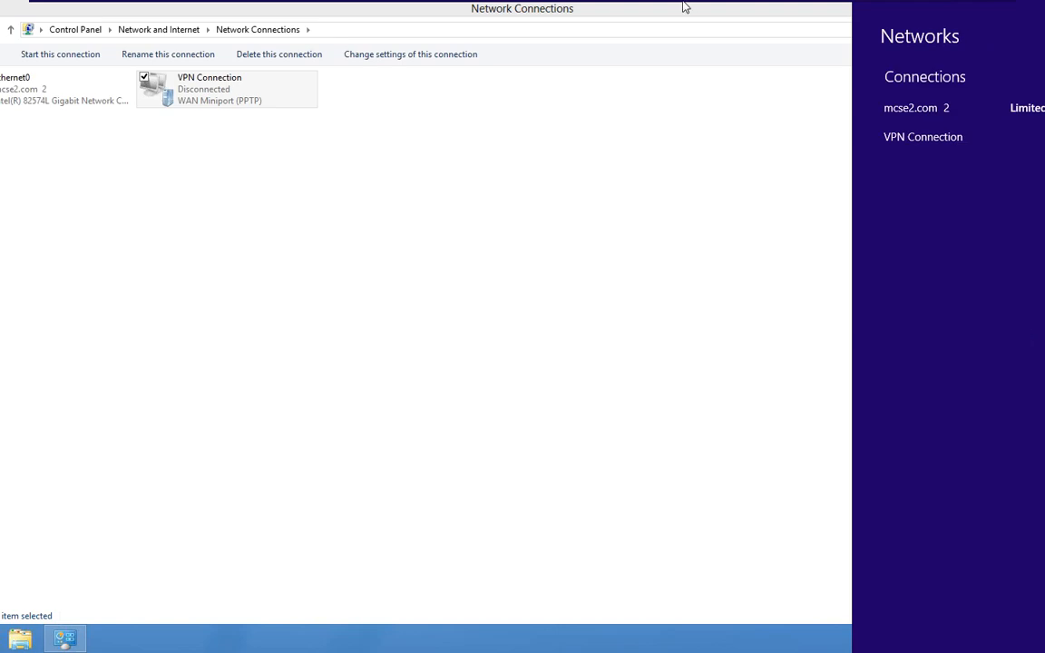
- End the PowerPoint slide show to return to the CMAK slide
mouse_move(685, 7)
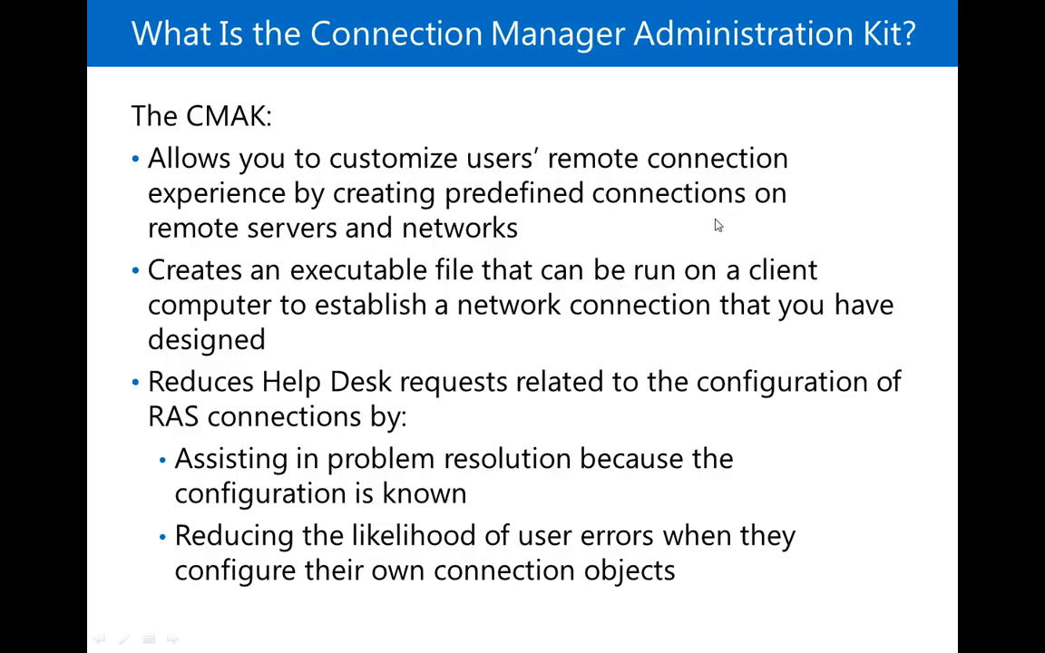
right_click(716, 220)
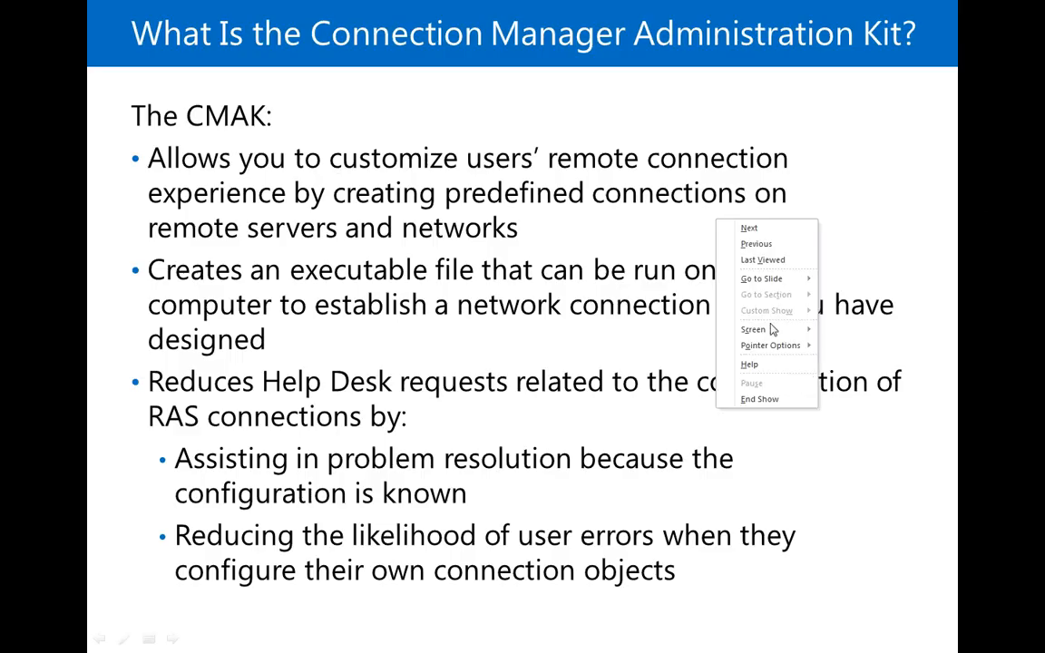
click(760, 400)
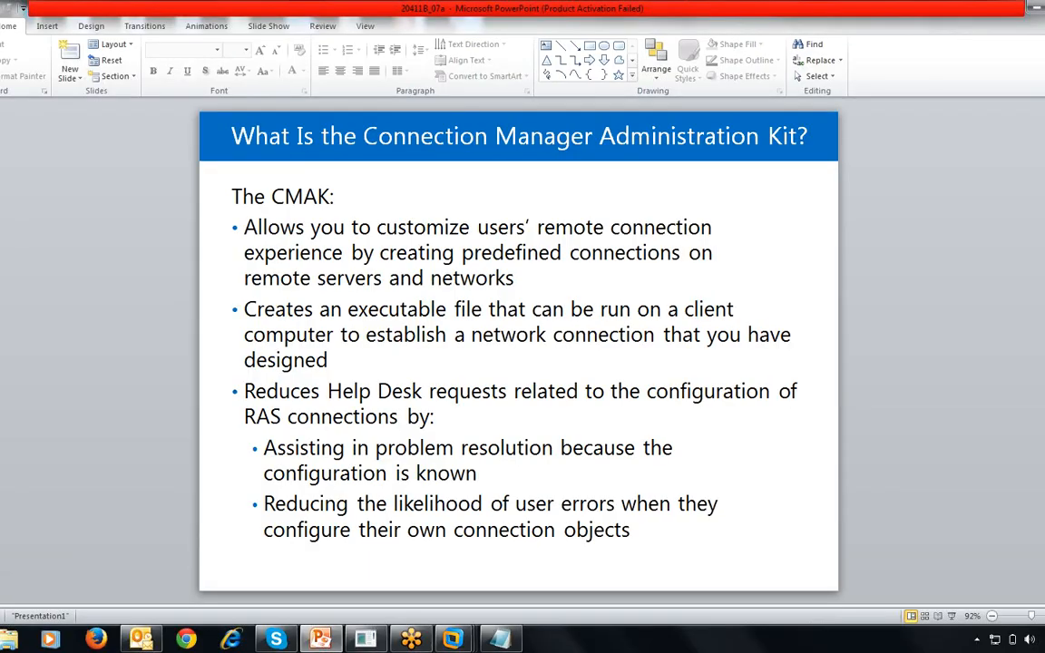